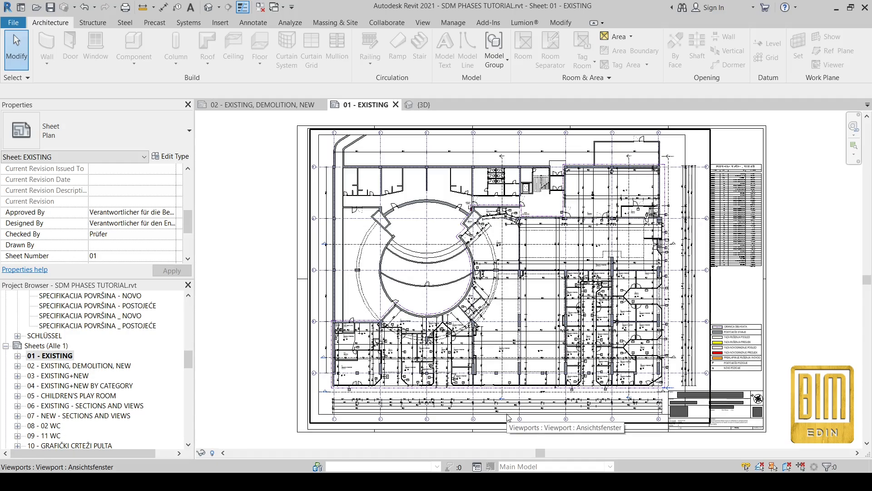
# Examine the floor plan and the phase legend on sheet 01 - EXISTING.
pyautogui.scroll(4, 513, 394)
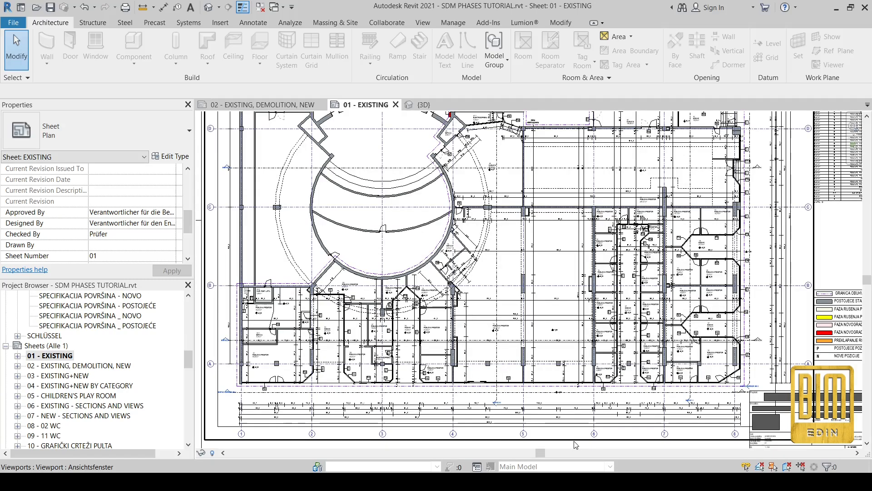
pyautogui.scroll(-1, 575, 436)
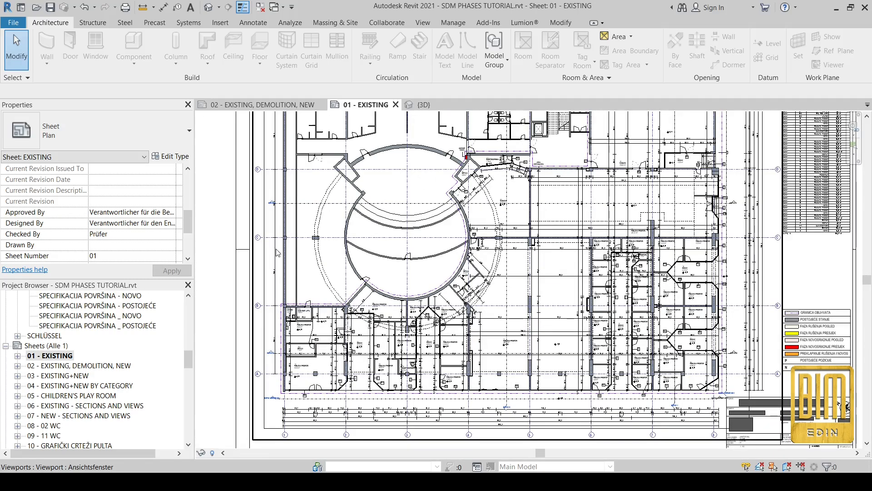
pyautogui.scroll(1, 551, 390)
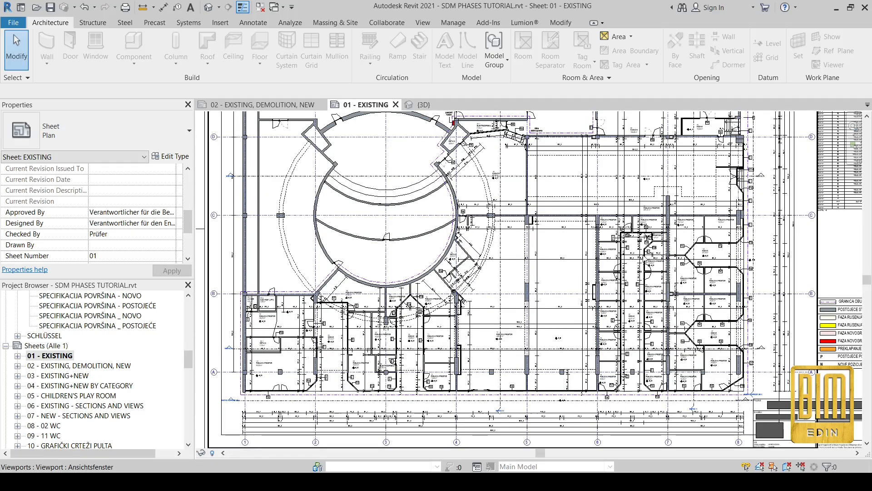
pyautogui.moveTo(639, 227); pyautogui.dragTo(632, 315, button='middle')
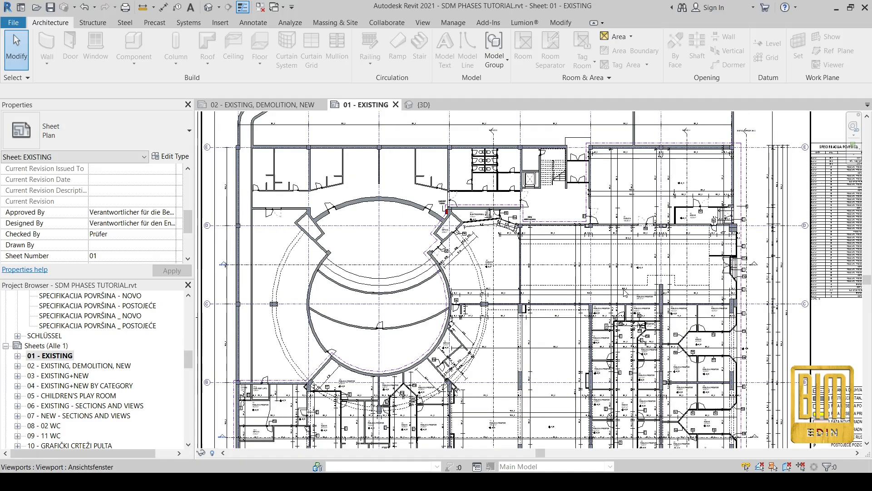
pyautogui.scroll(1, 632, 315)
pyautogui.scroll(-3, 565, 165)
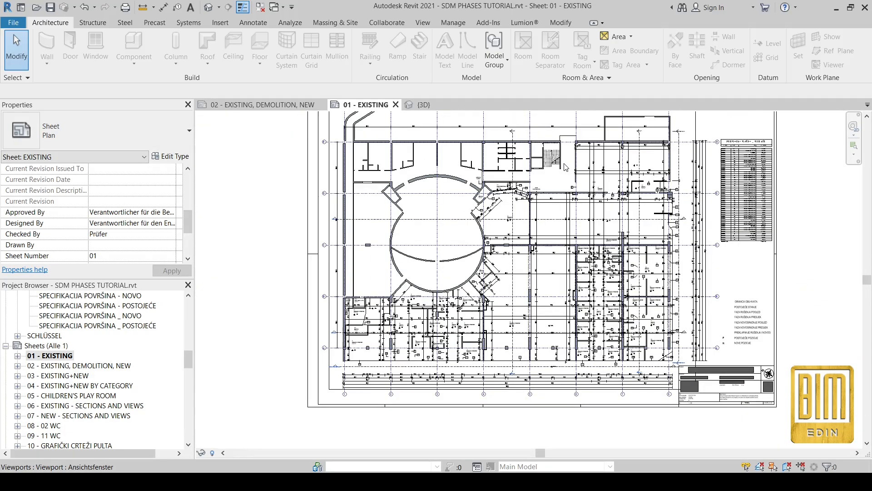
pyautogui.scroll(2, 760, 264)
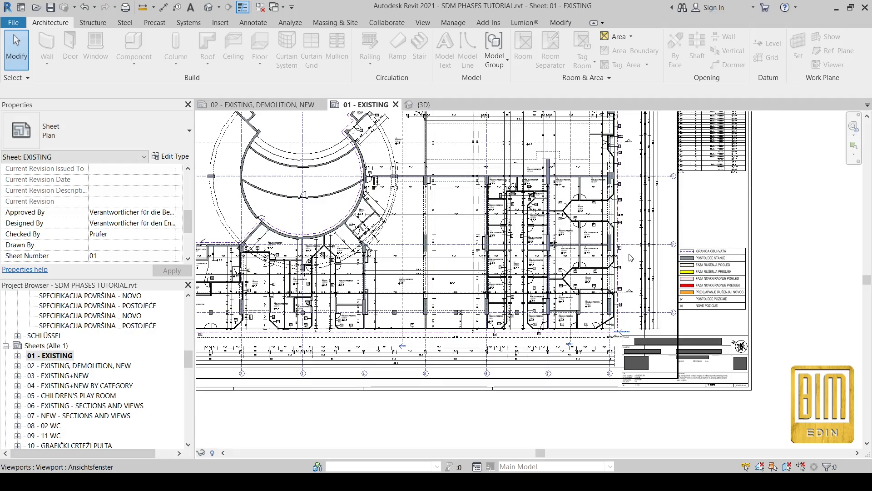
pyautogui.scroll(3, 629, 246)
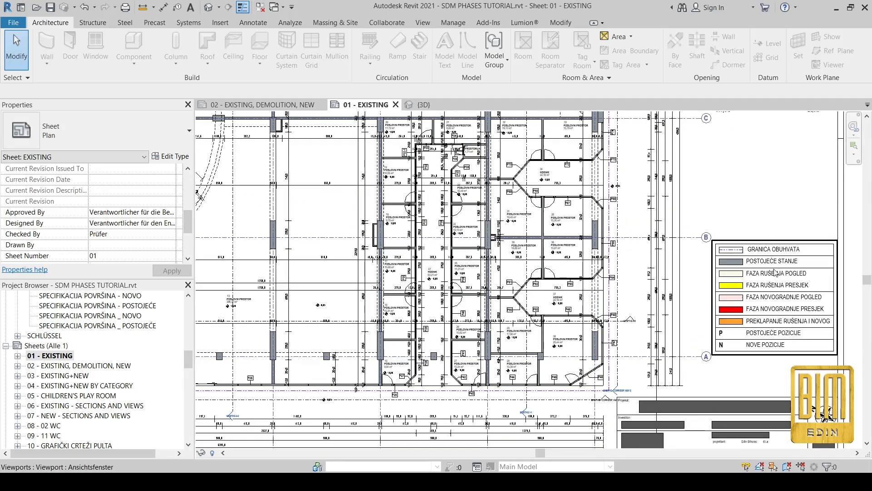
pyautogui.scroll(2, 743, 258)
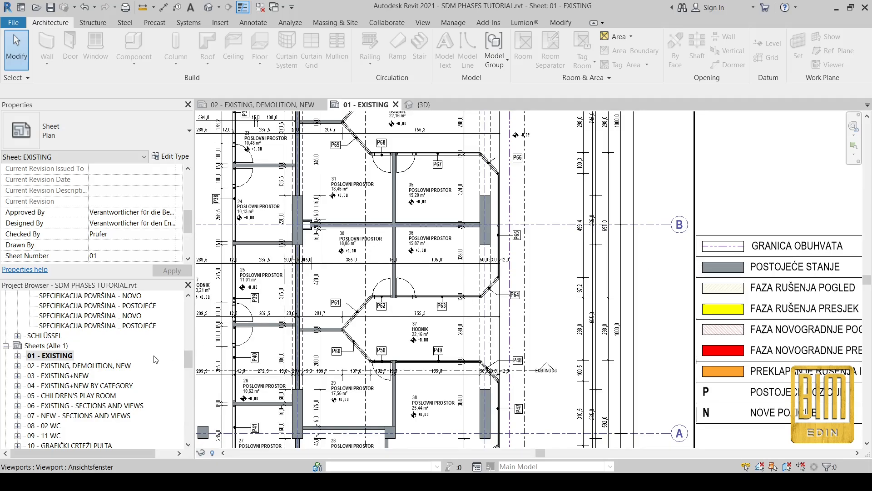
# Open sheet 02 - EXISTING, DEMOLITION, NEW, dismiss the save reminder without saving, and examine the plan's demolished and new walls.
pyautogui.doubleClick(84, 366)
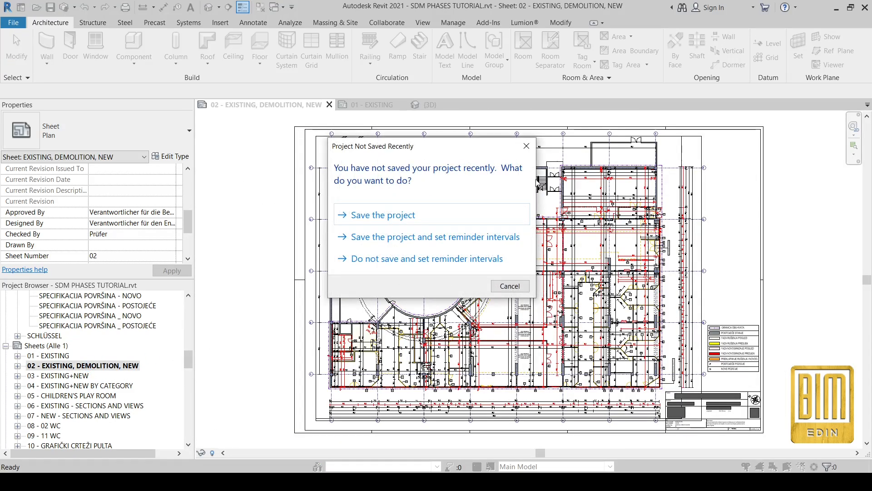
pyautogui.click(526, 146)
pyautogui.scroll(4, 476, 348)
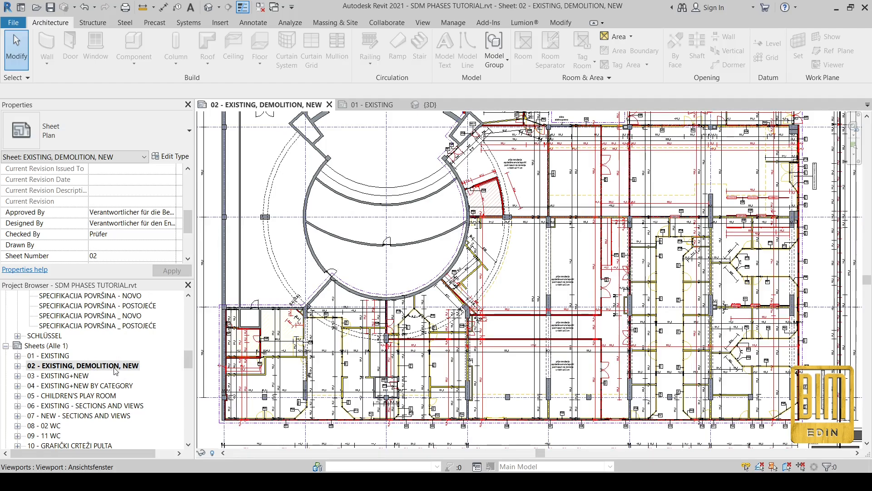
pyautogui.scroll(5, 482, 358)
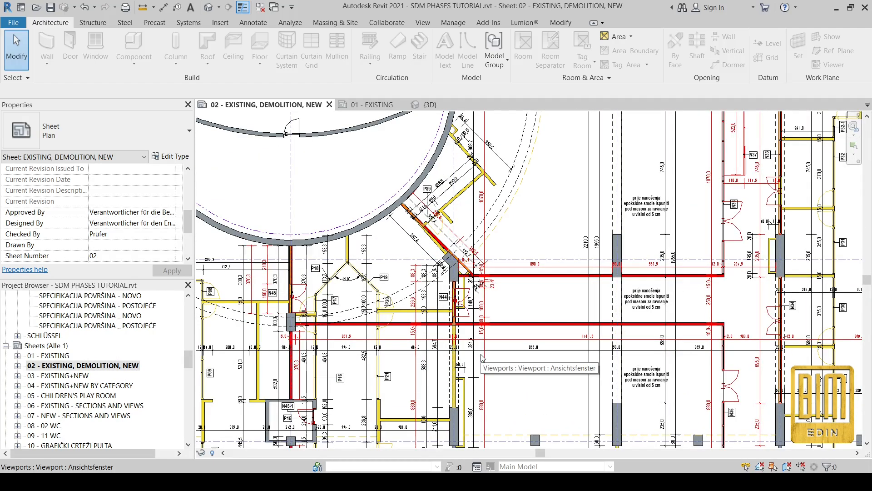
pyautogui.scroll(-2, 418, 328)
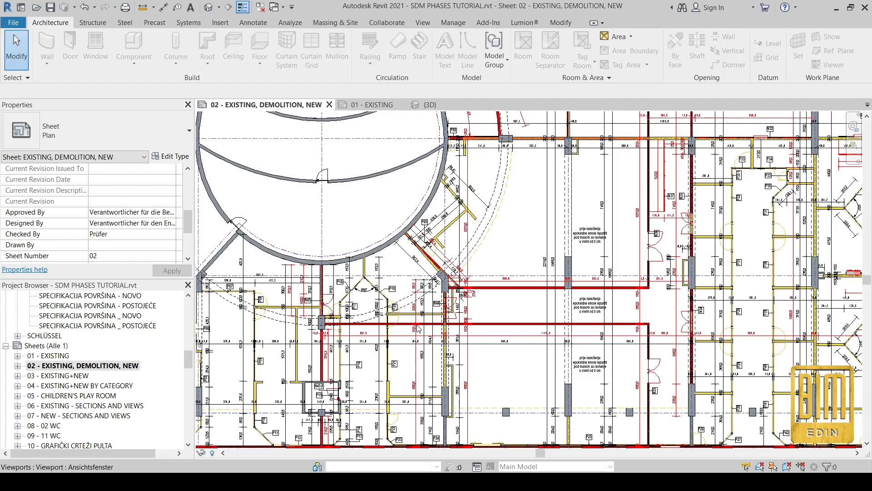
pyautogui.scroll(1, 798, 209)
pyautogui.scroll(2, 796, 209)
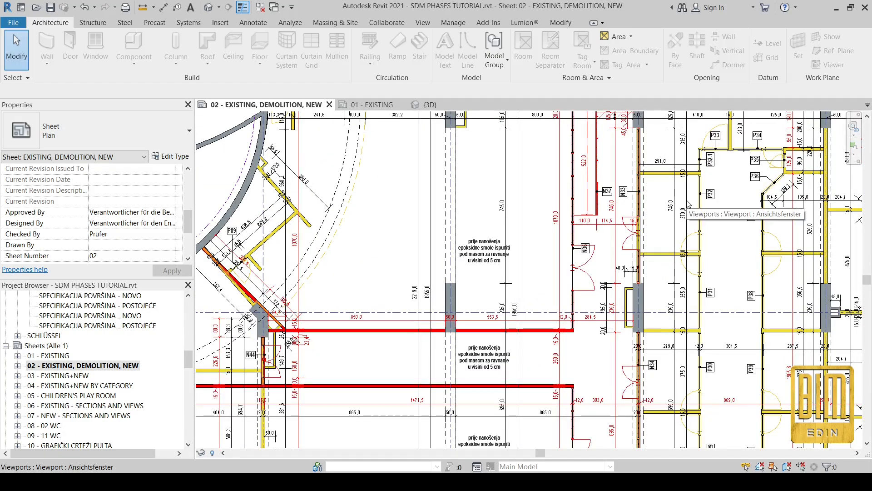
pyautogui.scroll(1, 678, 197)
pyautogui.moveTo(678, 197); pyautogui.dragTo(698, 364, button='middle')
pyautogui.scroll(-5, 477, 213)
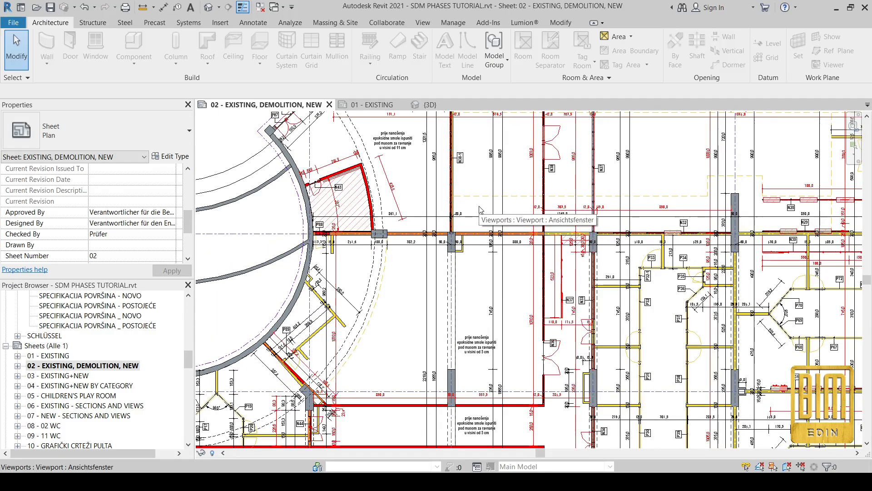
pyautogui.moveTo(672, 171); pyautogui.dragTo(663, 243, button='middle')
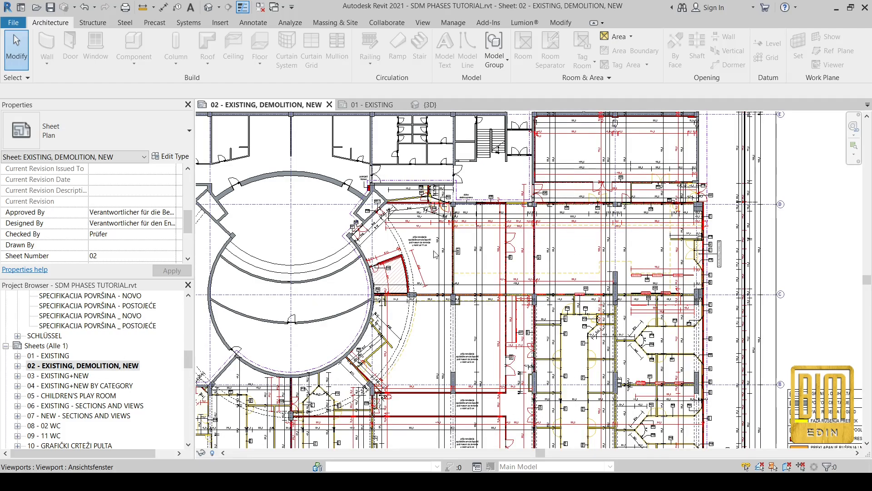
# Examine the overlaps of demolished and new walls around tags P89 and N44, including the adjoining new corridor walls.
pyautogui.scroll(4, 400, 266)
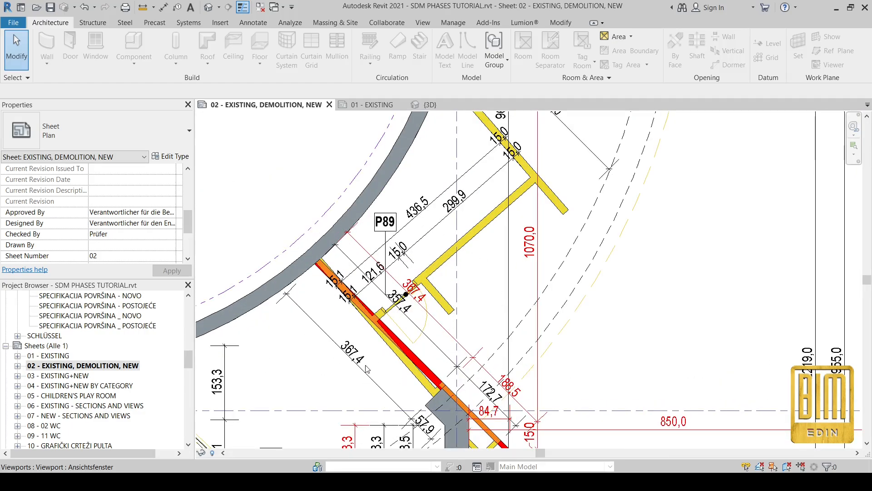
pyautogui.scroll(-3, 453, 195)
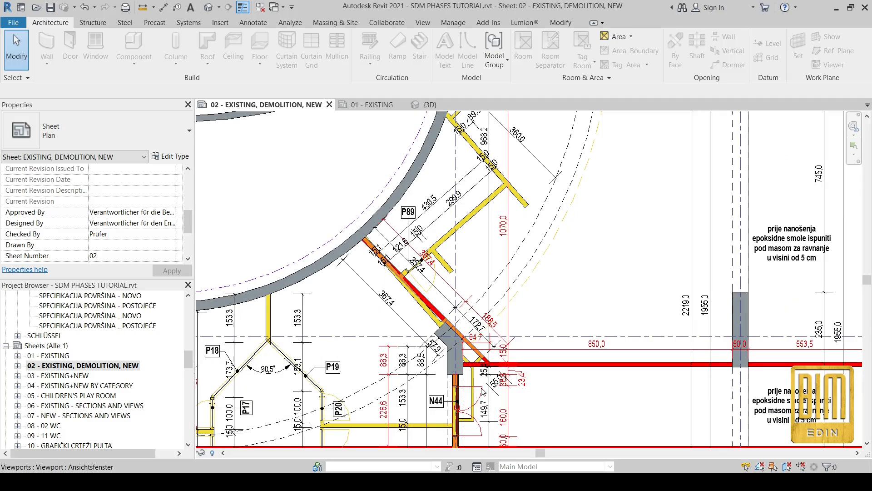
pyautogui.moveTo(483, 392); pyautogui.dragTo(490, 244, button='middle')
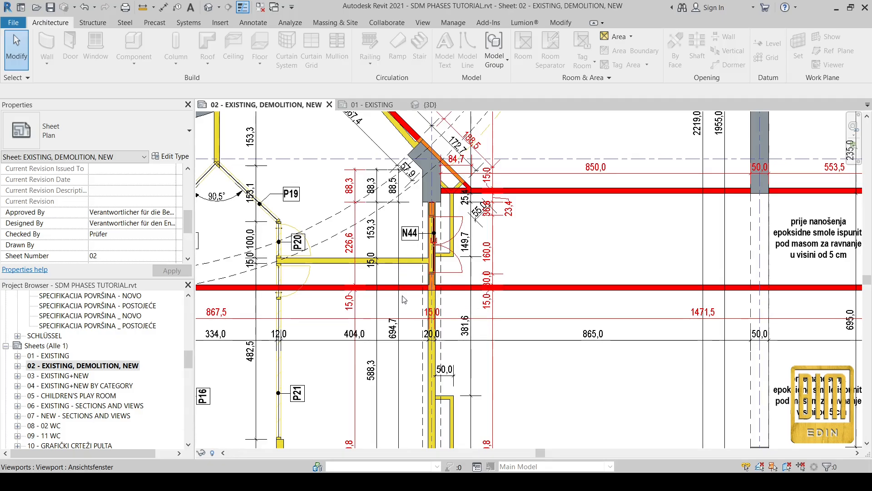
pyautogui.scroll(-4, 427, 311)
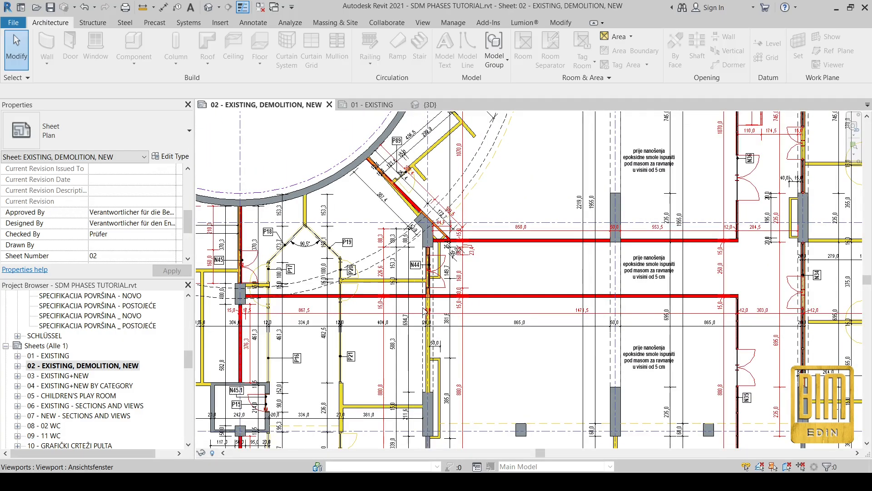
pyautogui.scroll(-2, 427, 311)
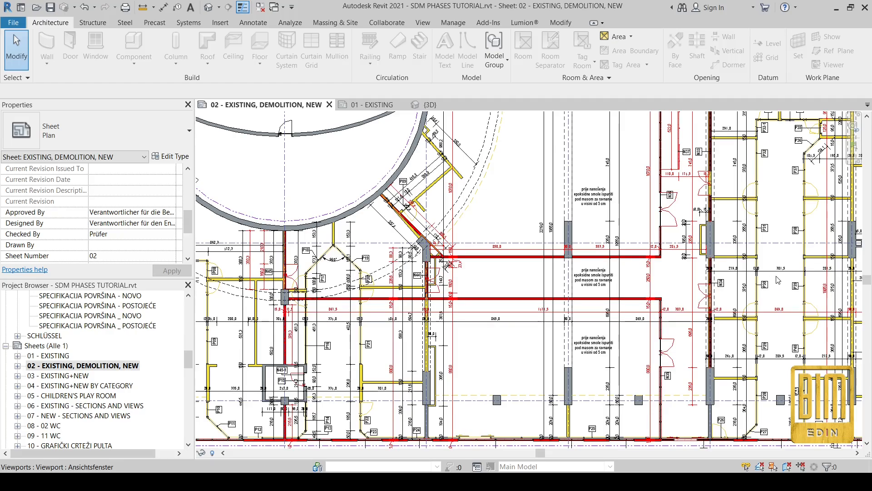
pyautogui.moveTo(777, 276); pyautogui.dragTo(619, 300, button='middle')
pyautogui.scroll(-2, 621, 300)
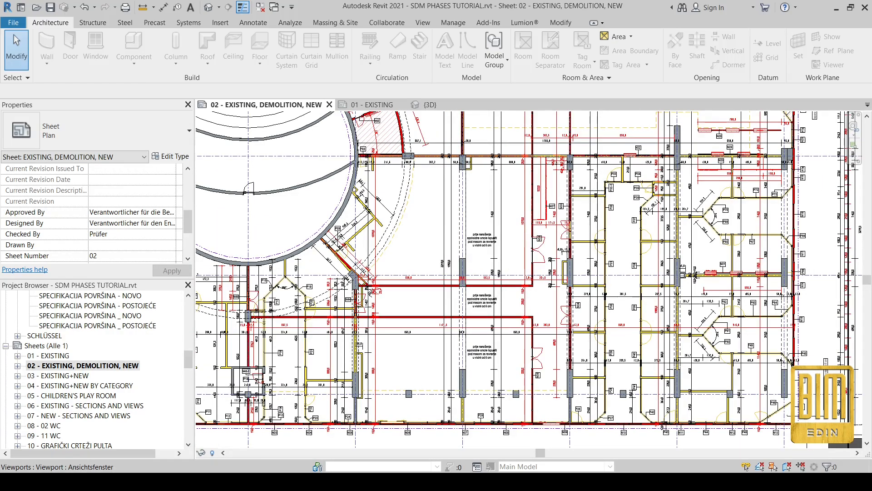
# Switch to SDM PHASES 2.pdf in Adobe Reader and examine the phase colours of the walls around tags N45, N45-1 and P12.
pyautogui.hotkey('alt', 'Tab')
pyautogui.click(261, 161)
pyautogui.doubleClick(264, 172)
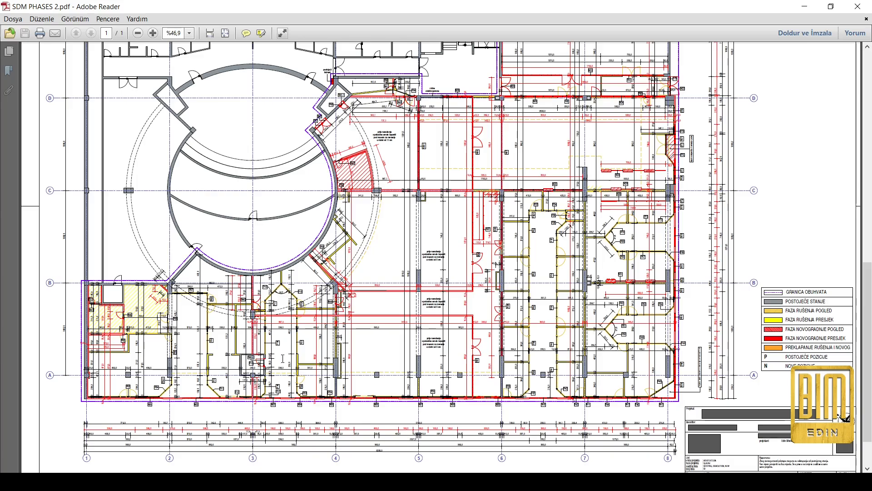
pyautogui.keyDown('ctrl'); pyautogui.scroll(5, 255, 400); pyautogui.keyUp('ctrl')
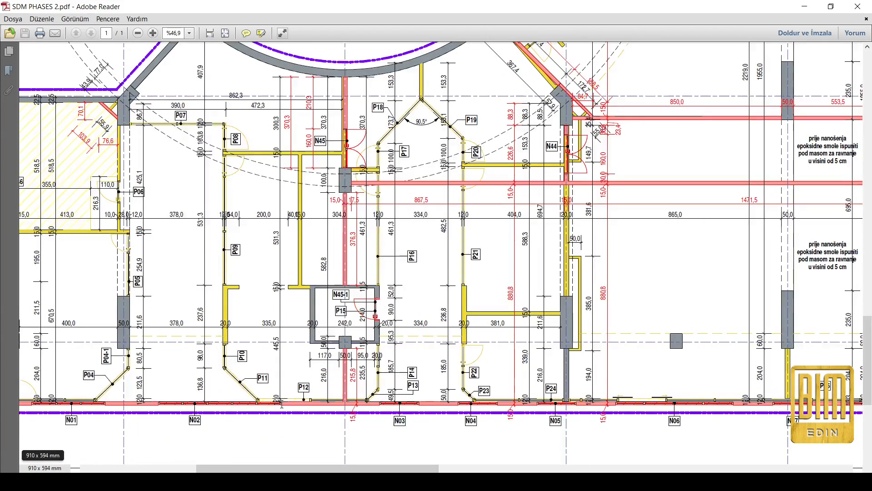
pyautogui.scroll(2, 466, 396)
pyautogui.keyDown('ctrl'); pyautogui.scroll(-4, 467, 395); pyautogui.keyUp('ctrl')
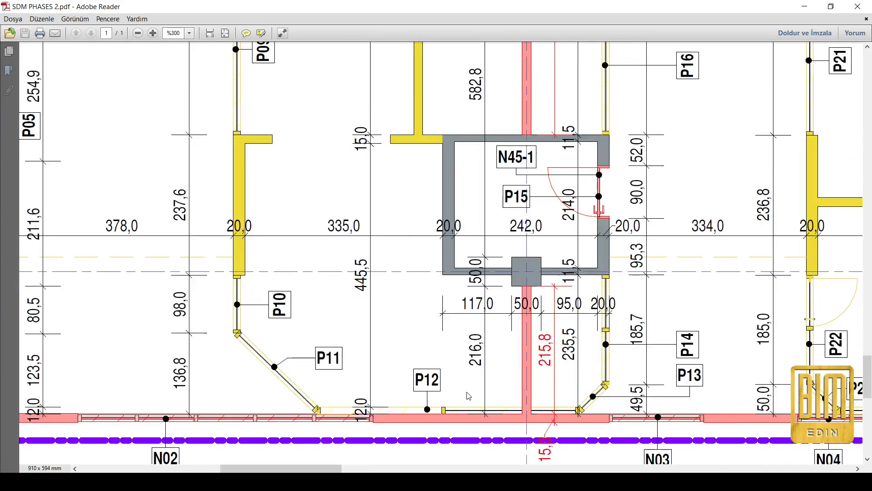
pyautogui.keyDown('ctrl'); pyautogui.scroll(1, 508, 58); pyautogui.keyUp('ctrl')
pyautogui.scroll(3, 509, 58)
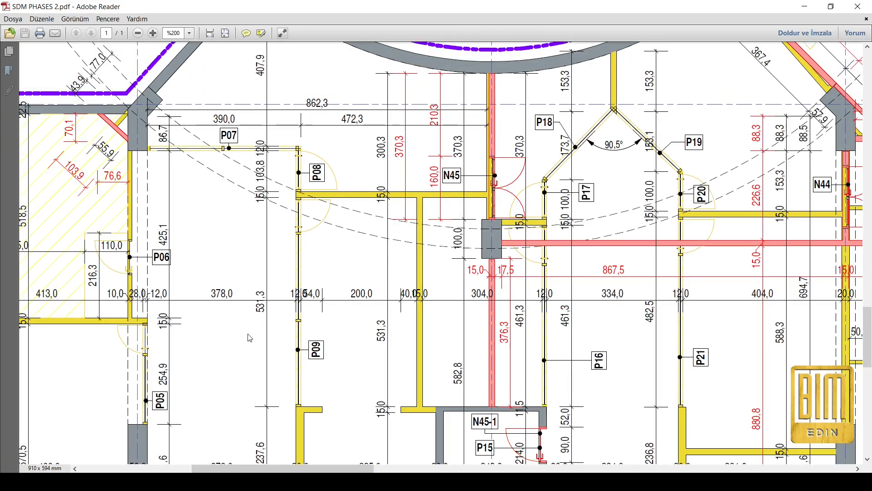
# Check the phase legend in SDM PHASES 2.pdf, and return to the walls between tags N45 and N44.
pyautogui.moveTo(363, 468); pyautogui.dragTo(769, 461)
pyautogui.scroll(-2, 560, 336)
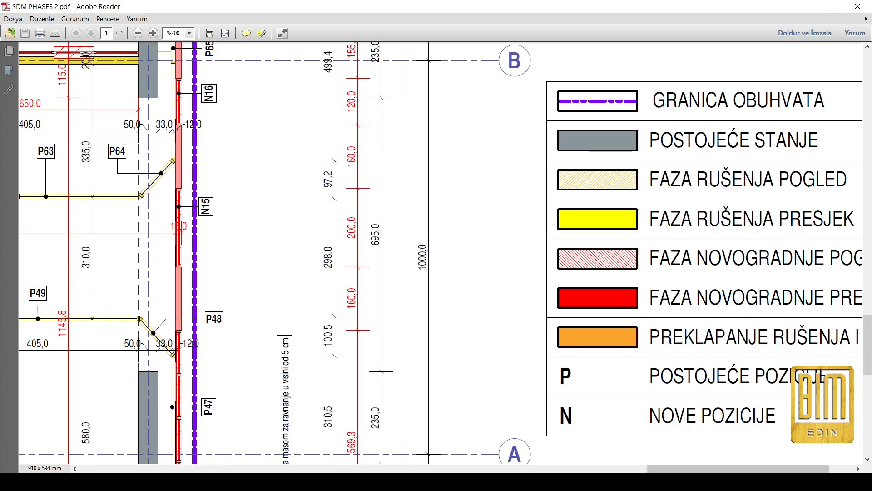
pyautogui.moveTo(702, 468); pyautogui.dragTo(330, 455)
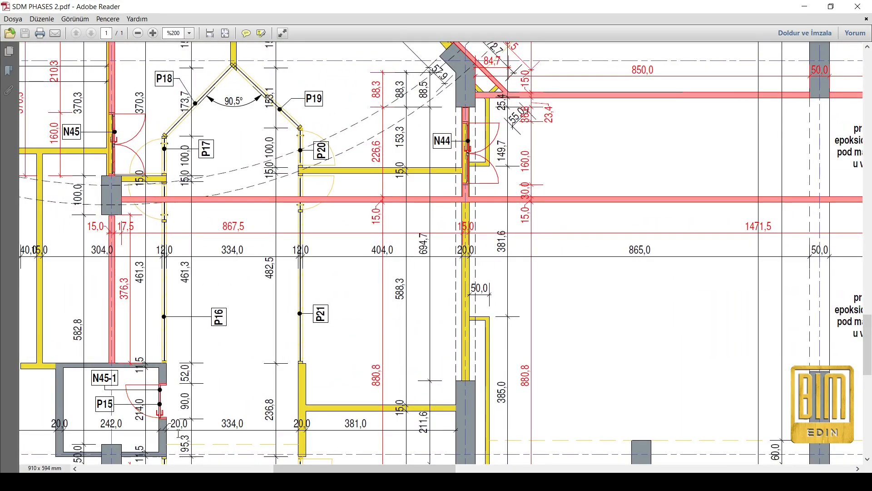
# Compare the orange overlapping wall near tag P88 in SDM PHASES 1.pdf with the same spot on the Revit sheet.
pyautogui.moveTo(221, 483)
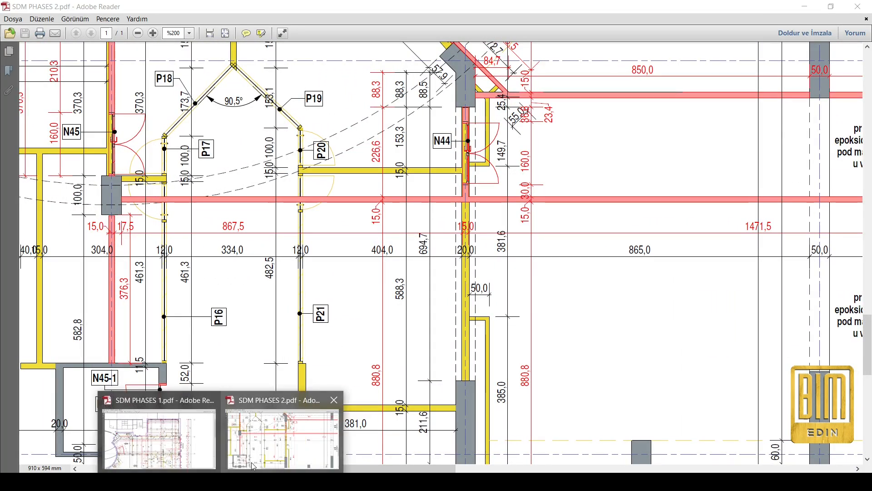
pyautogui.click(159, 439)
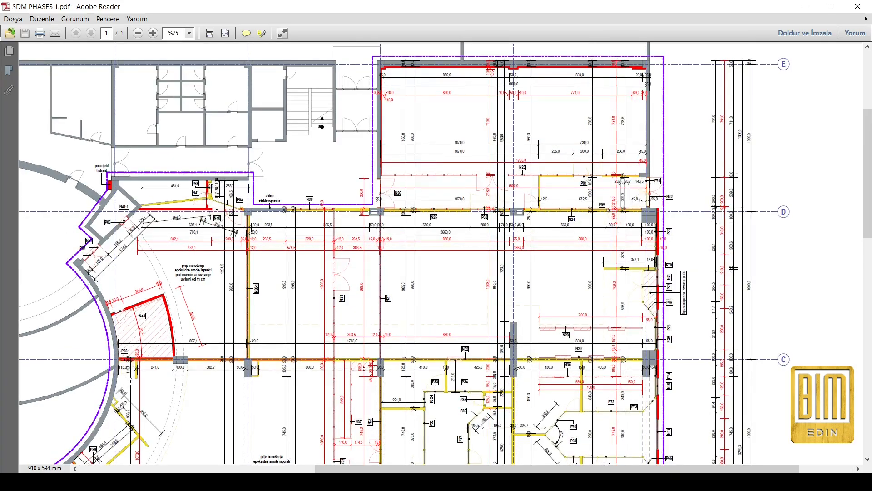
pyautogui.keyDown('ctrl'); pyautogui.scroll(5, 136, 375); pyautogui.keyUp('ctrl')
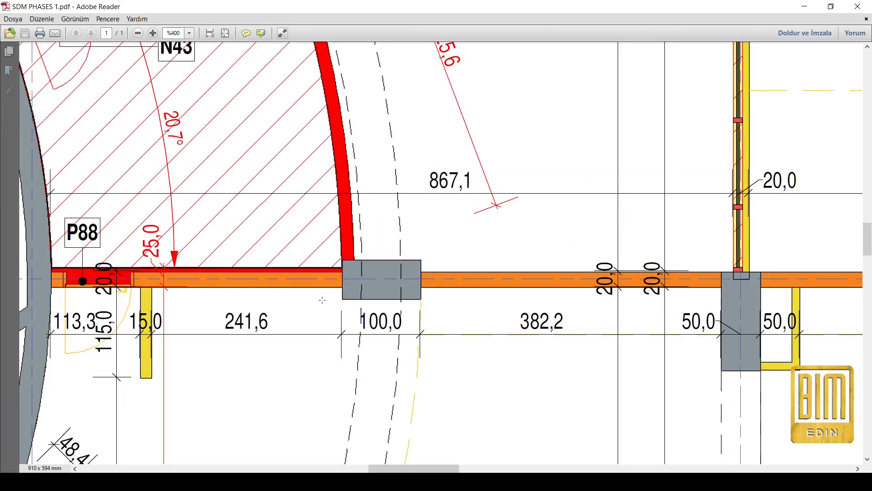
pyautogui.hotkey('alt', 'Tab')
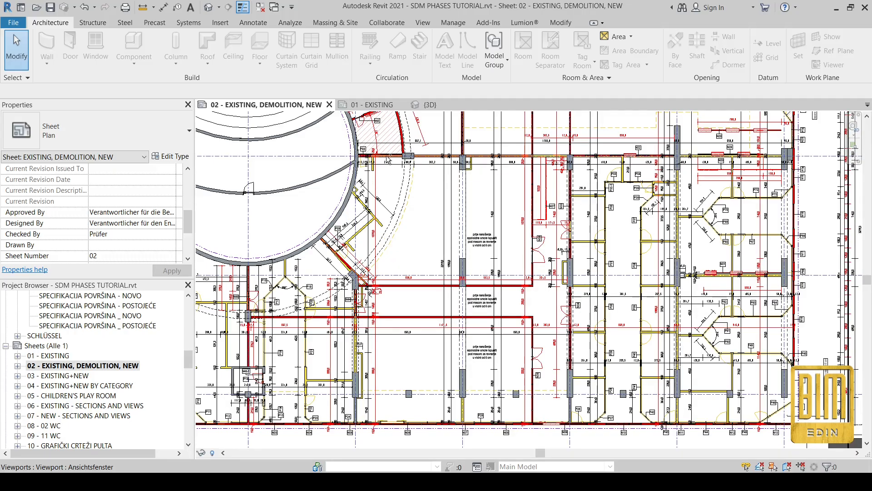
pyautogui.scroll(5, 388, 160)
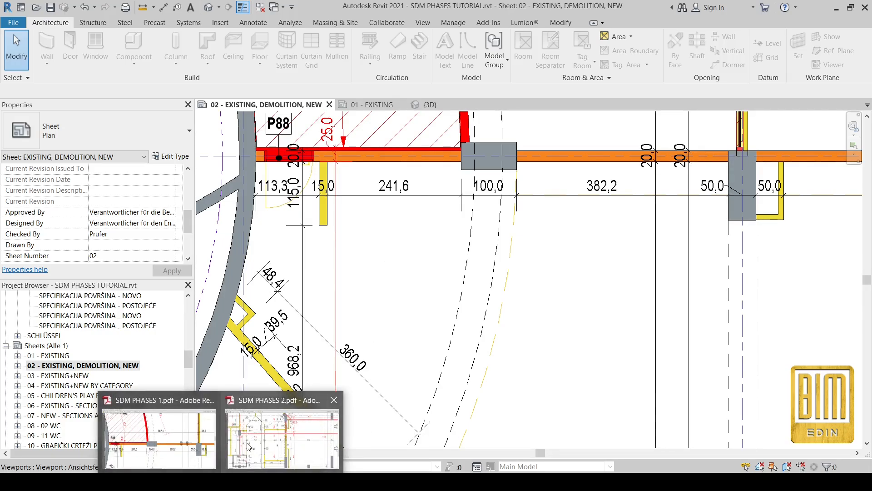
# Switch back to SDM PHASES 2.pdf and inspect the demolished and new wall crossing below tag N44.
pyautogui.click(280, 433)
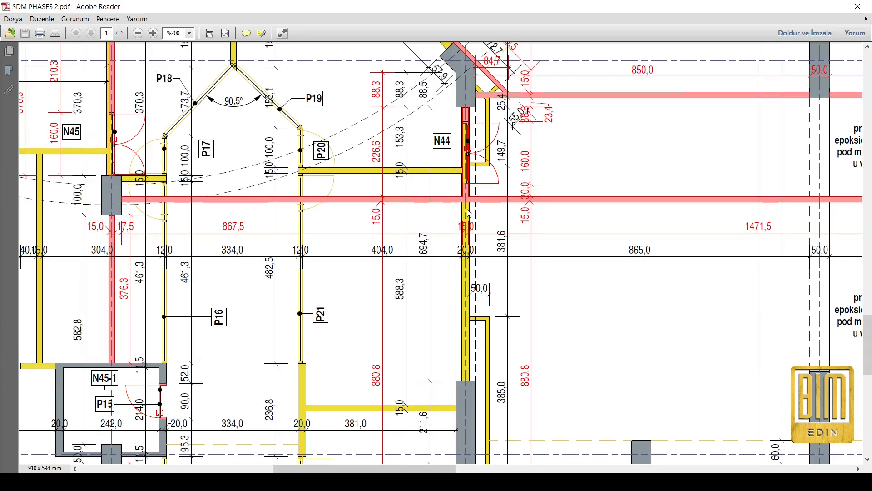
pyautogui.scroll(2, 468, 191)
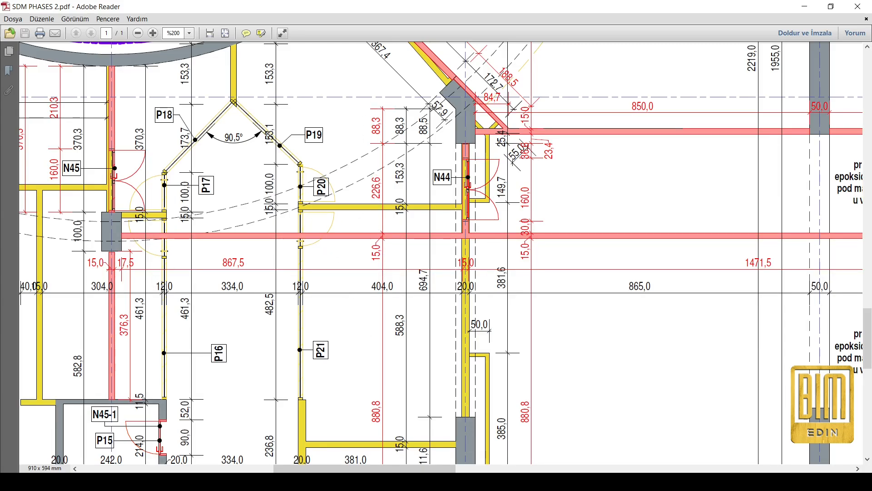
pyautogui.scroll(-3, 436, 295)
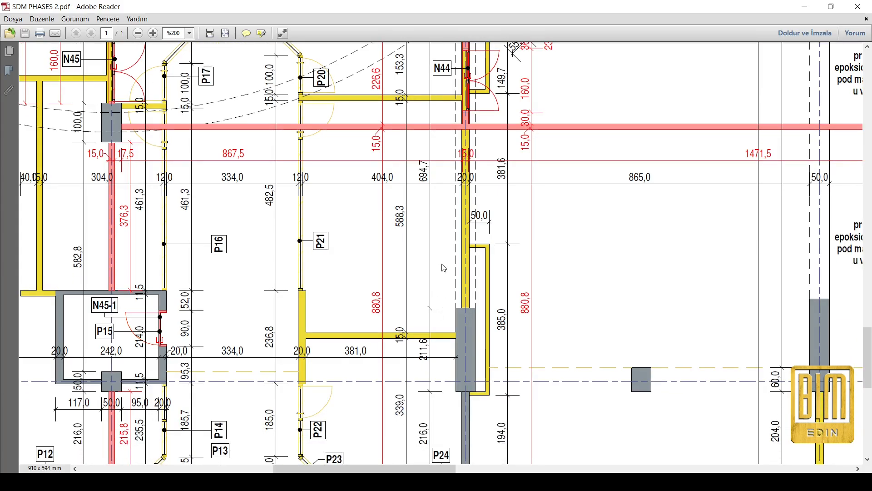
# Switch from SDM PHASES 2.pdf back to Revit and view sheets 03 - EXISTING+NEW and 04 - EXISTING+NEW BY CATEGORY.
pyautogui.keyDown('ctrl'); pyautogui.scroll(-3, 438, 293); pyautogui.keyUp('ctrl')
pyautogui.keyDown('ctrl'); pyautogui.scroll(-1, 488, 294); pyautogui.keyUp('ctrl')
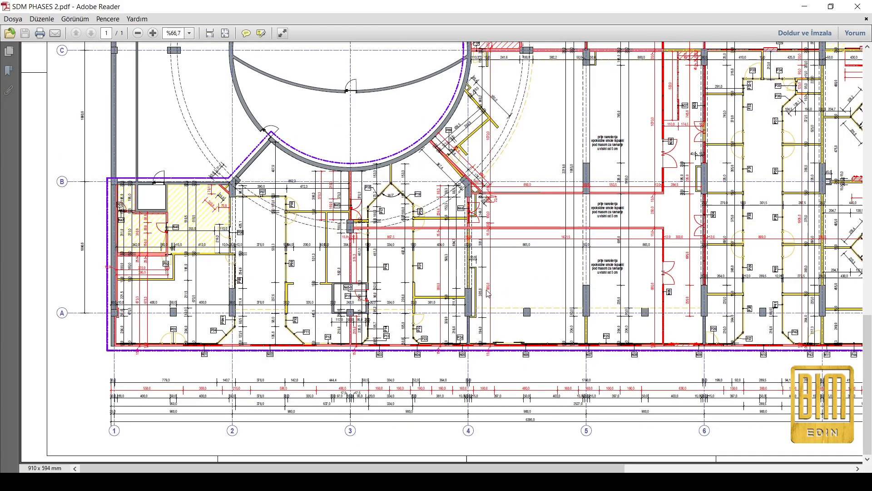
pyautogui.click(284, 482)
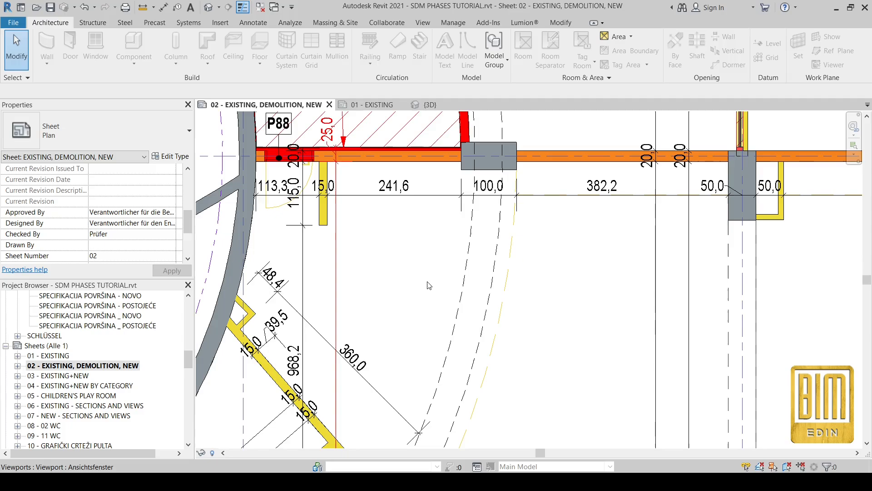
pyautogui.click(65, 376)
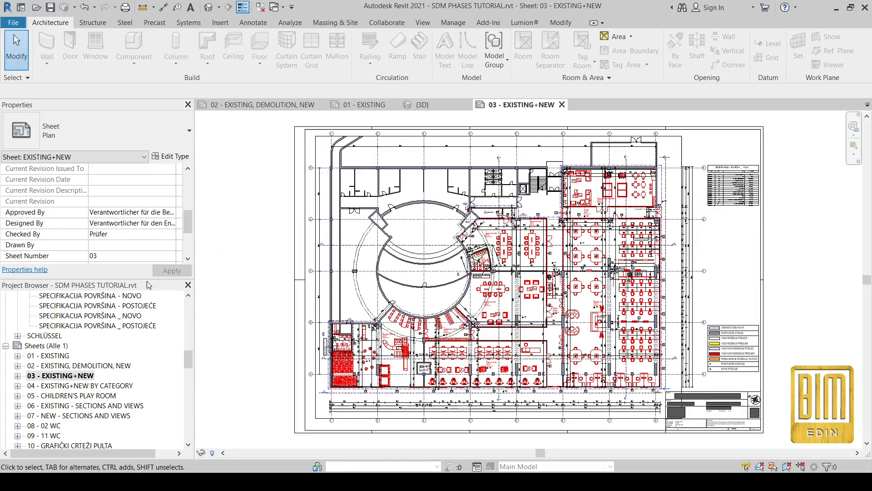
pyautogui.doubleClick(66, 386)
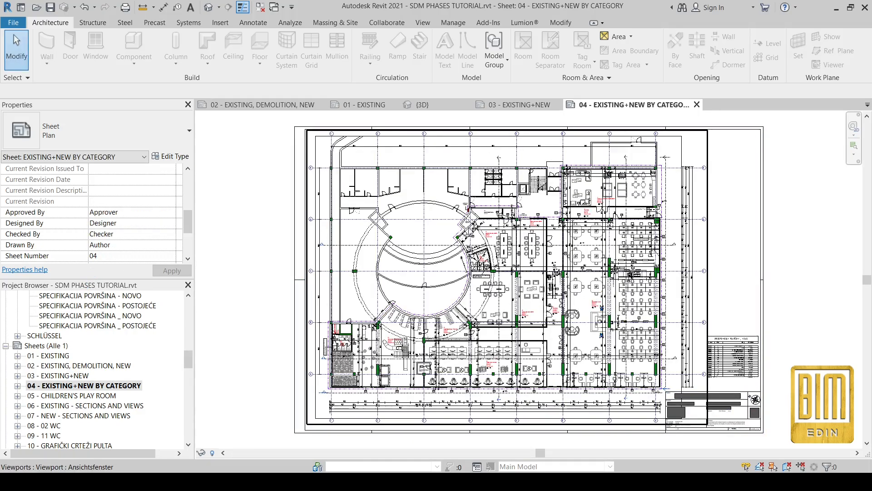
# Open the EXISTING floor plan from the TUTORIAL views and bring its phasing properties into view.
pyautogui.scroll(-3, 91, 218)
pyautogui.scroll(10, 138, 360)
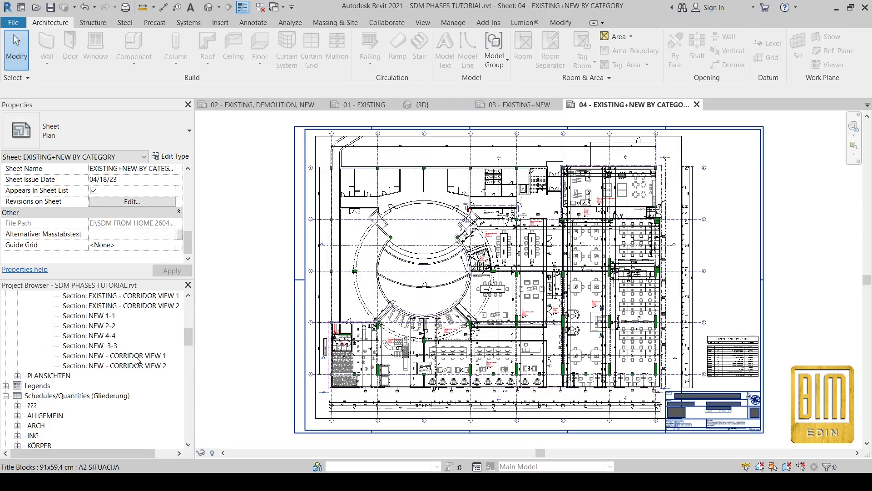
pyautogui.scroll(6, 138, 360)
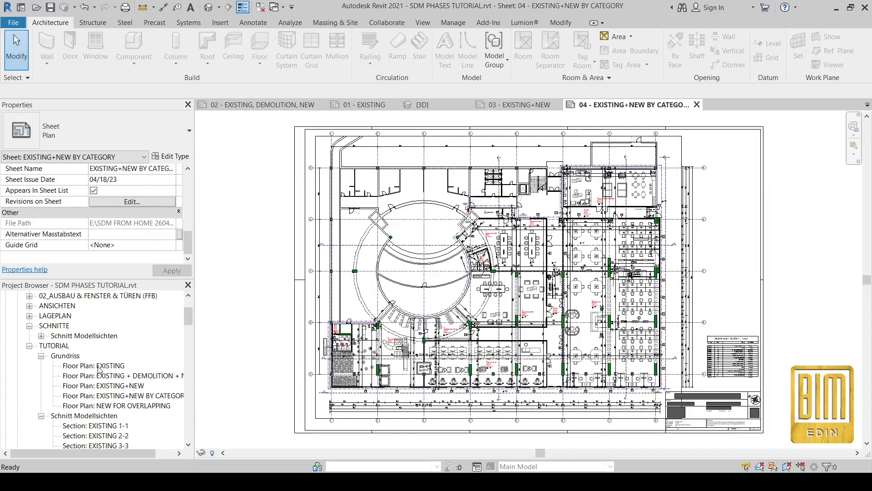
pyautogui.doubleClick(99, 368)
pyautogui.scroll(3, 585, 387)
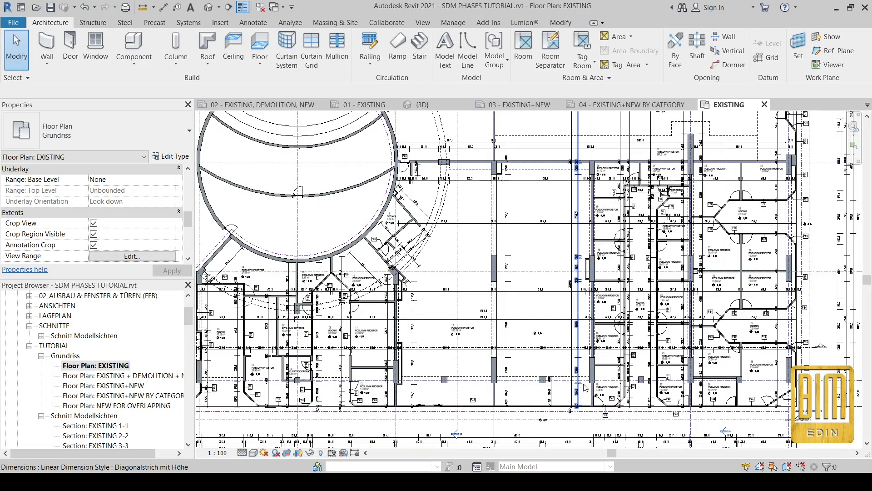
pyautogui.scroll(-4, 123, 234)
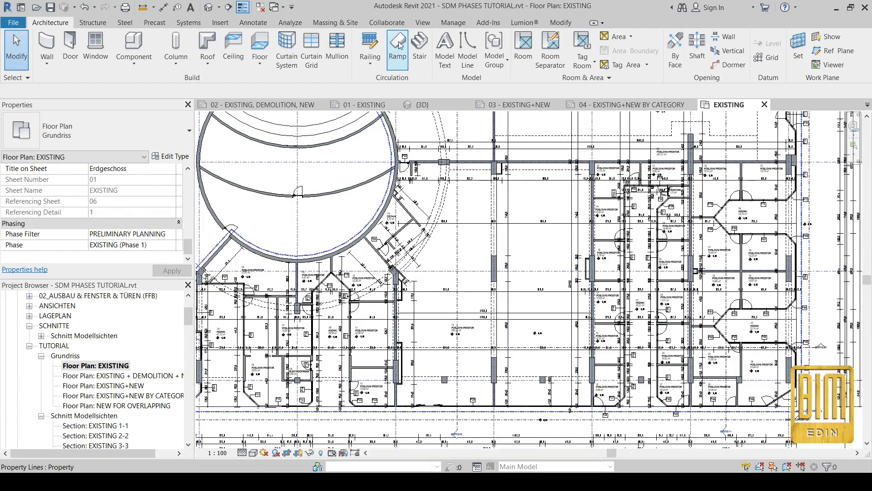
# Review the project phases, phase filters and graphic overrides in the Phasing settings, and close them without making changes.
pyautogui.click(455, 24)
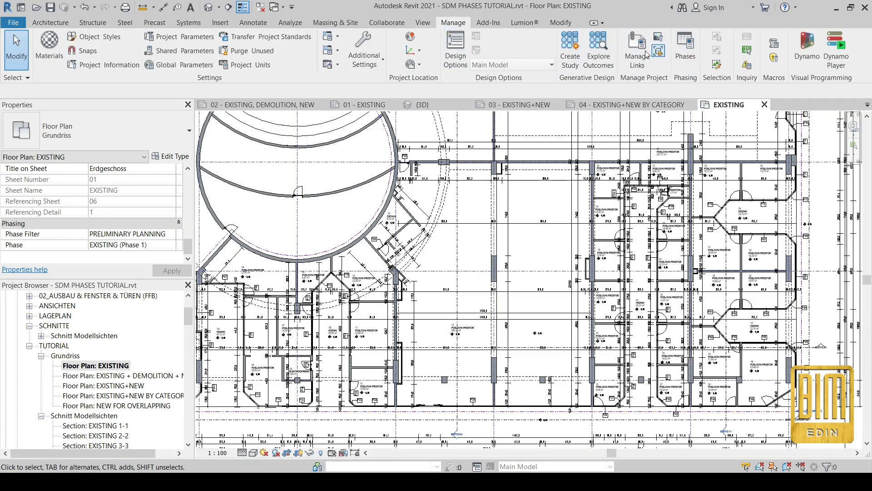
pyautogui.click(683, 67)
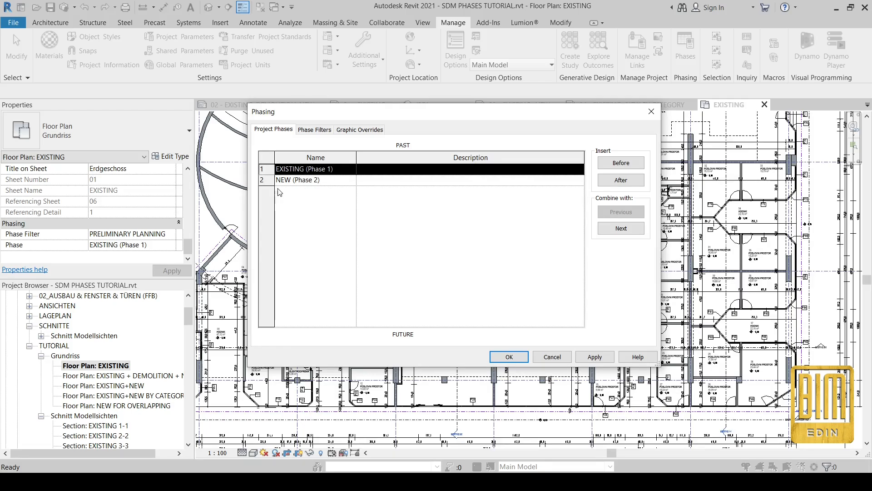
pyautogui.click(313, 131)
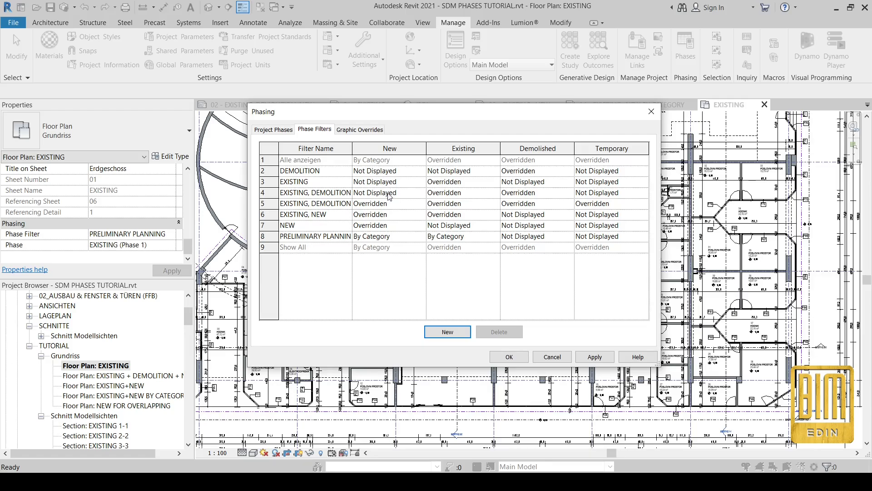
pyautogui.click(346, 131)
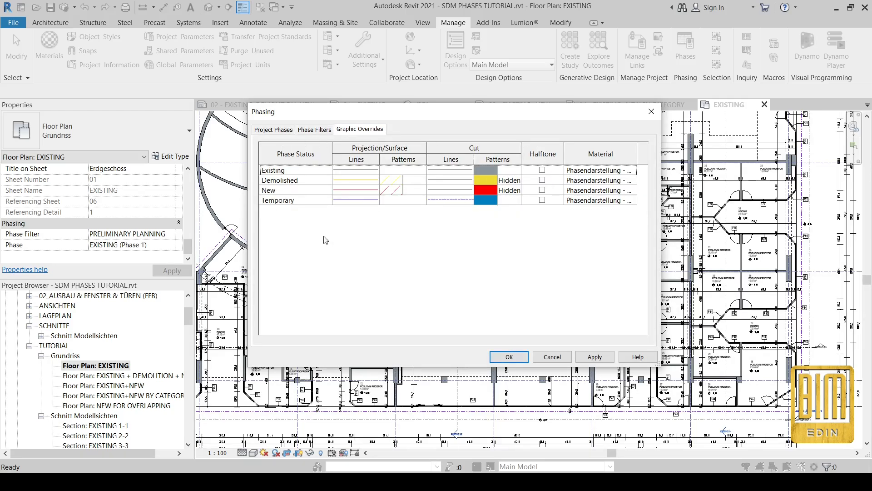
pyautogui.click(273, 130)
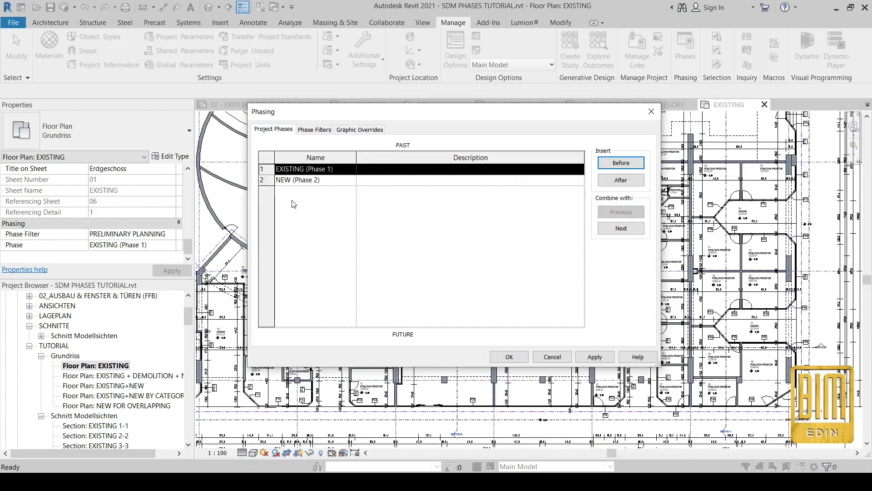
pyautogui.click(651, 111)
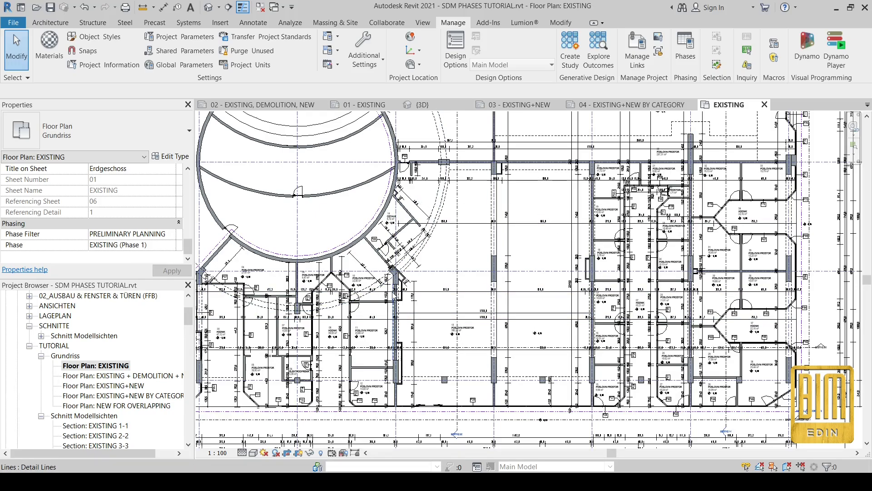
# Set the phase of the EXISTING floor plan to NEW (Phase 2) and apply it.
pyautogui.click(173, 245)
pyautogui.click(137, 269)
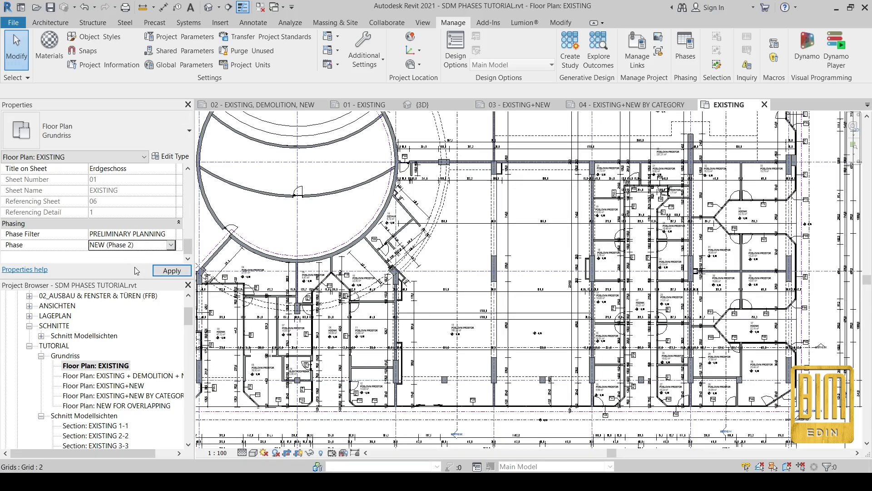
pyautogui.click(175, 273)
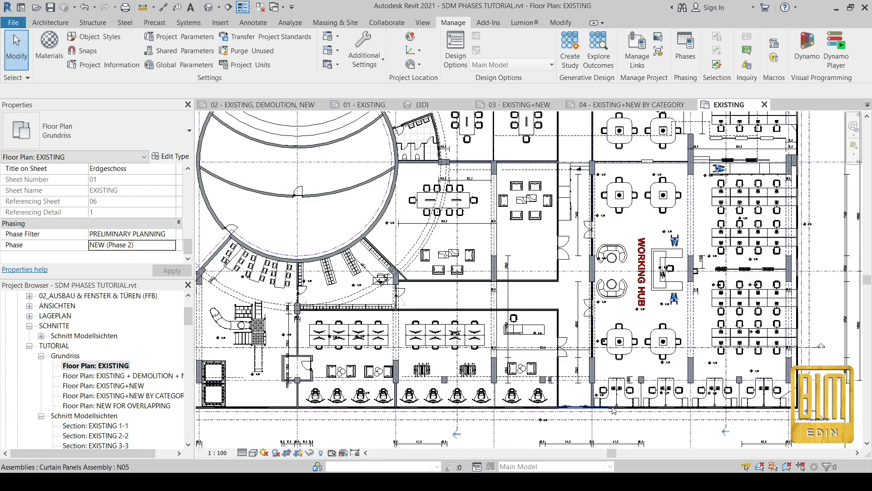
# Change the floor plan's phase filter to EXISTING, DEMOLITION and examine the demolished walls across the plan.
pyautogui.click(172, 235)
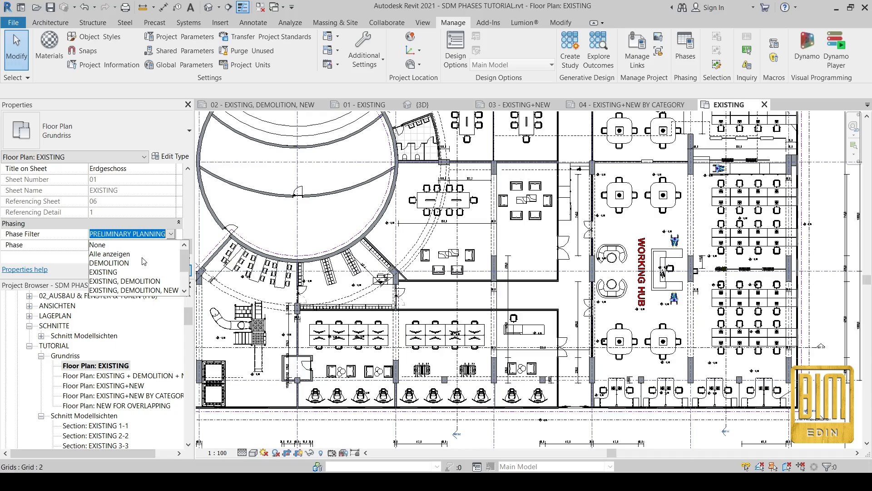
pyautogui.scroll(-2, 144, 261)
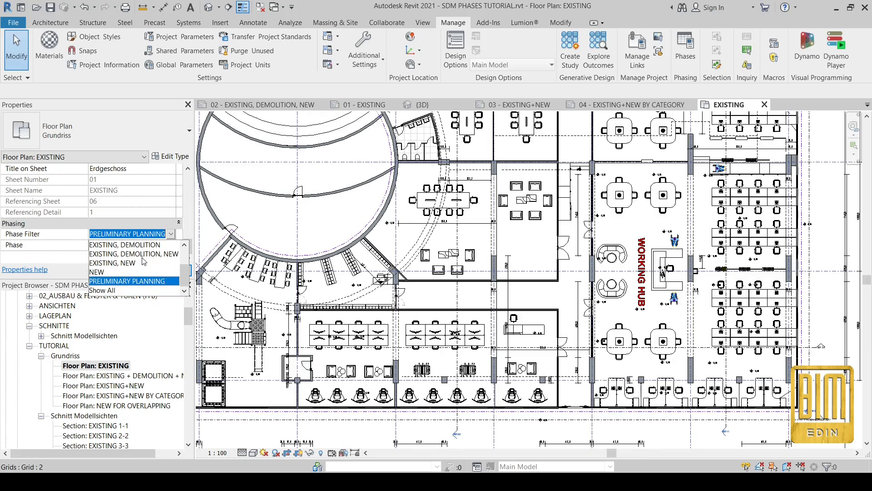
pyautogui.click(60, 225)
pyautogui.click(171, 234)
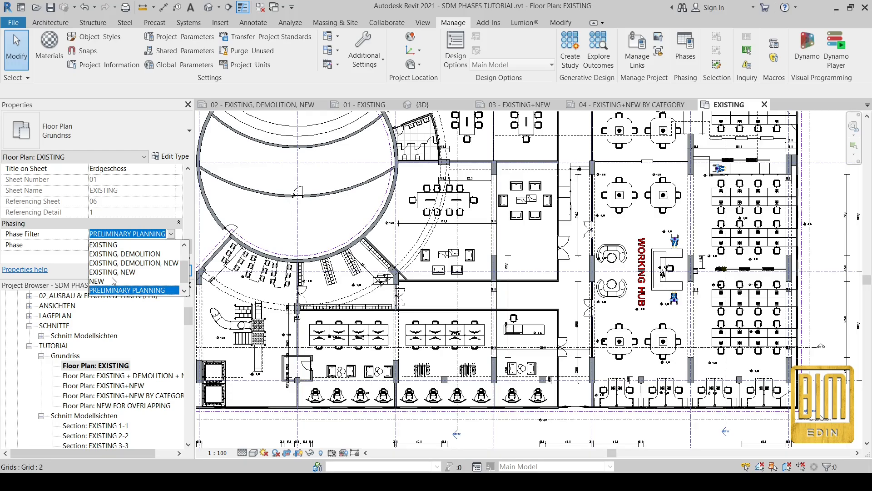
pyautogui.scroll(2, 113, 282)
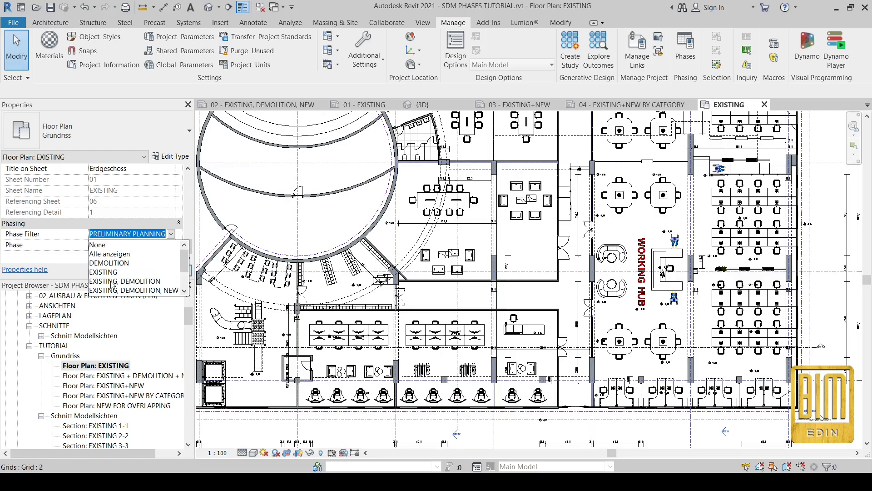
pyautogui.click(113, 282)
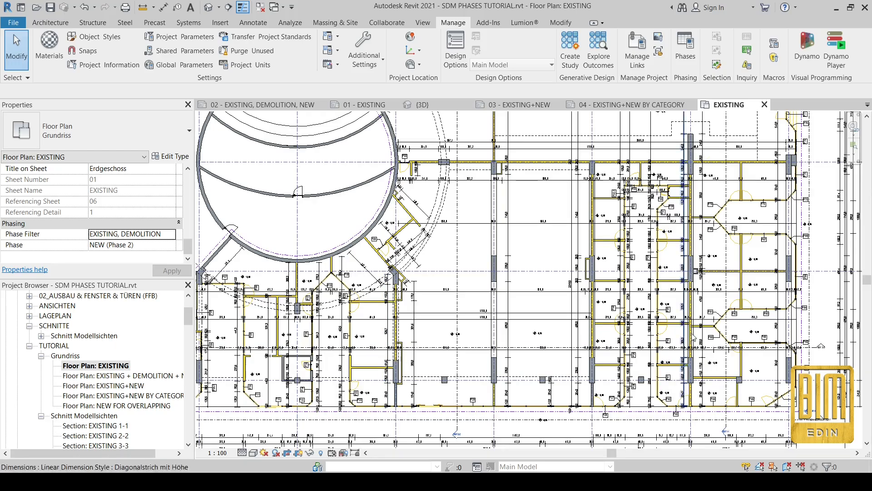
pyautogui.moveTo(509, 224); pyautogui.dragTo(526, 385, button='middle')
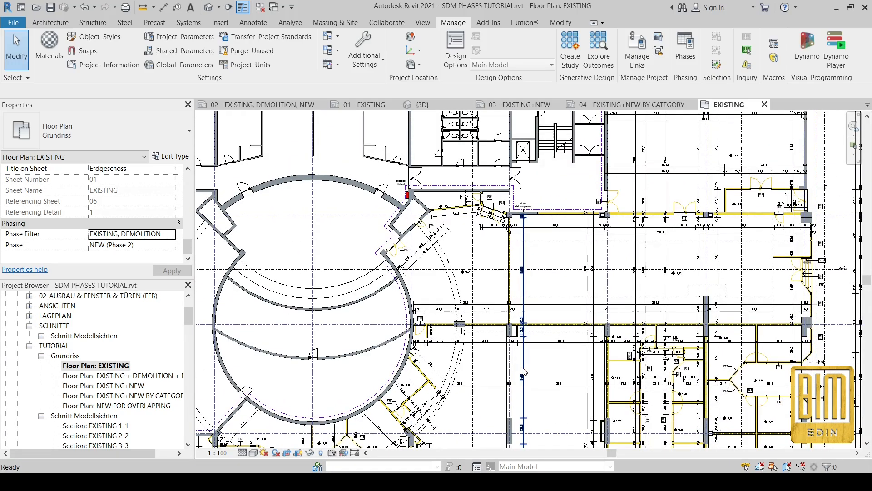
pyautogui.scroll(-1, 454, 192)
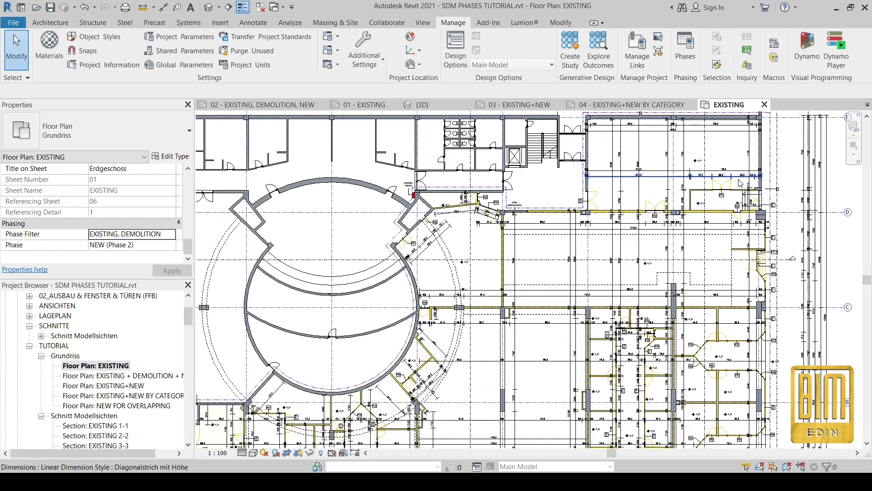
pyautogui.moveTo(556, 353); pyautogui.dragTo(606, 275, button='middle')
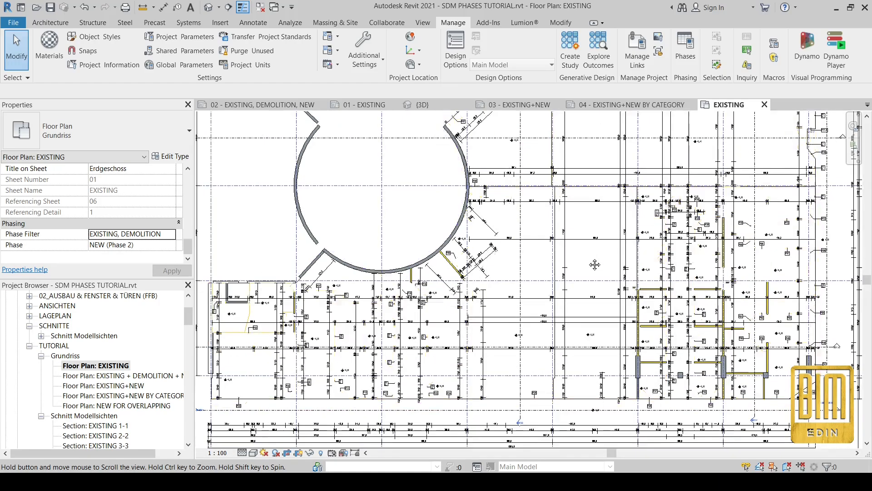
# Apply the EXISTING phase filter to the floor plan.
pyautogui.click(166, 234)
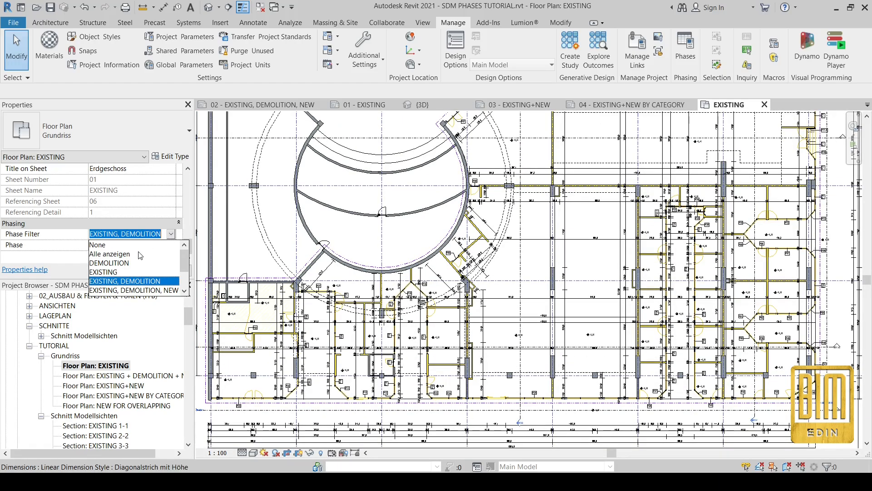
pyautogui.click(109, 271)
pyautogui.click(173, 270)
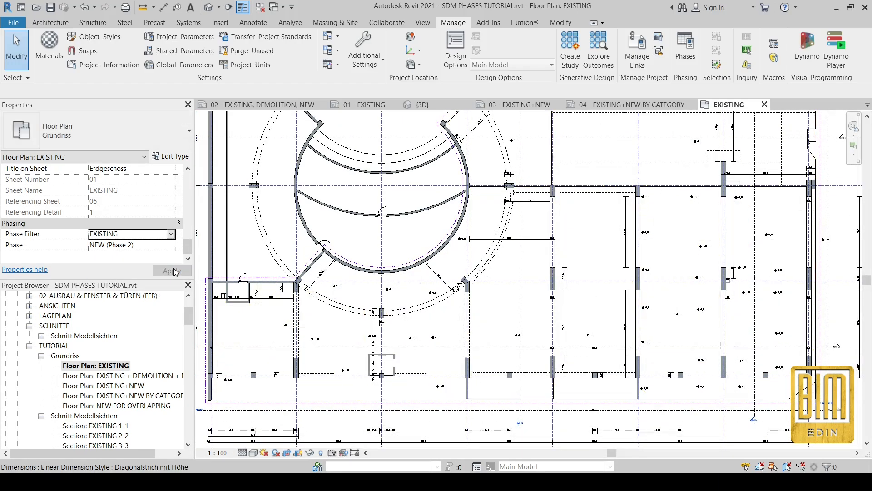
pyautogui.click(170, 235)
pyautogui.click(172, 233)
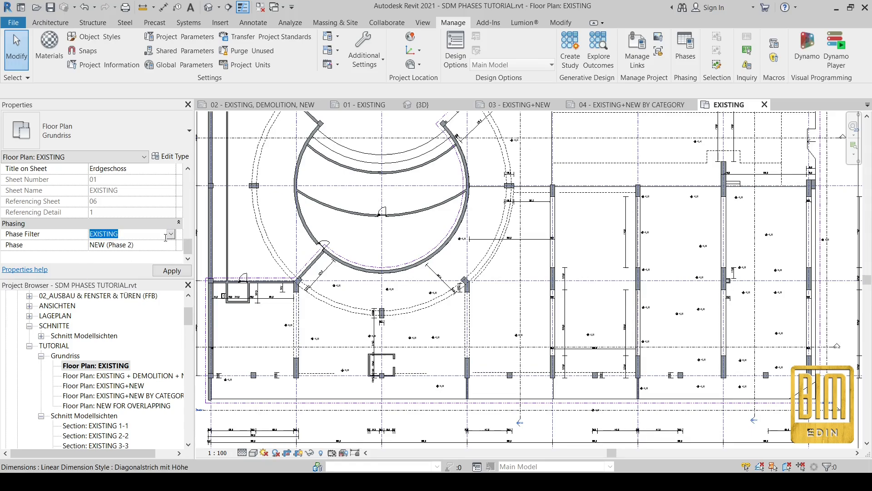
# Return the floor plan to phase EXISTING (Phase 1) and apply the PRELIMINARY PLANNING phase filter.
pyautogui.click(171, 245)
pyautogui.click(155, 256)
pyautogui.click(172, 271)
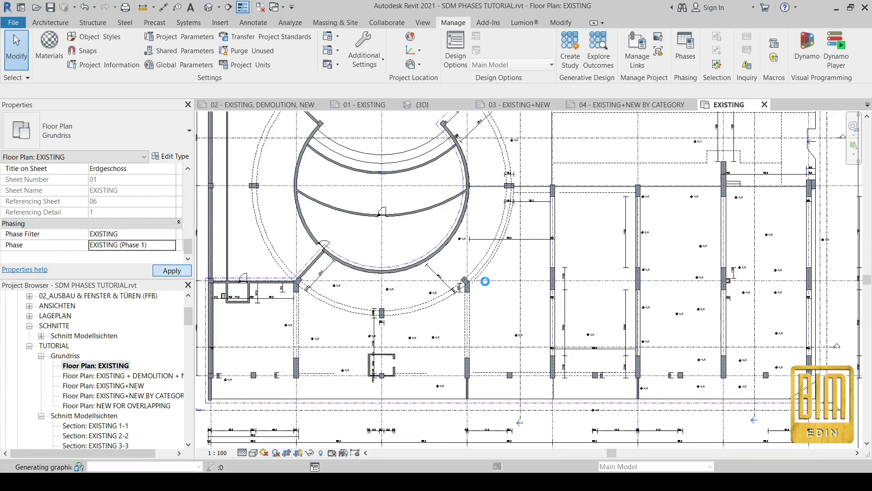
pyautogui.click(173, 234)
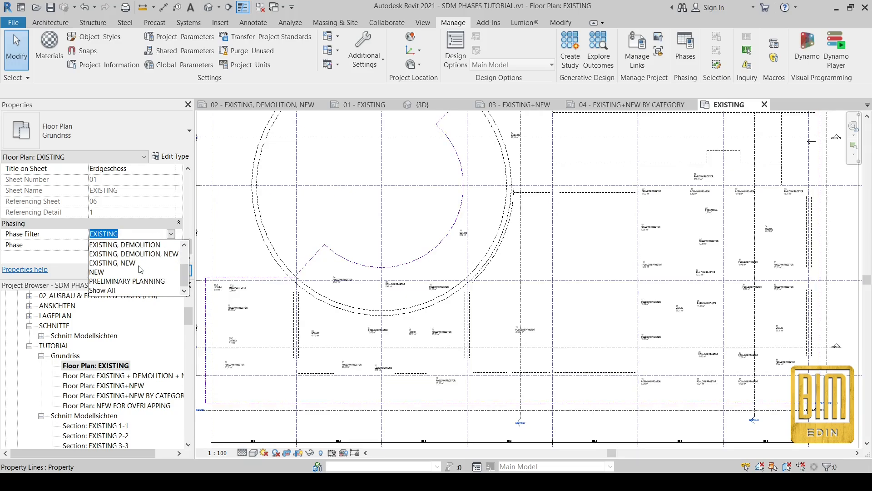
pyautogui.click(125, 281)
pyautogui.click(169, 272)
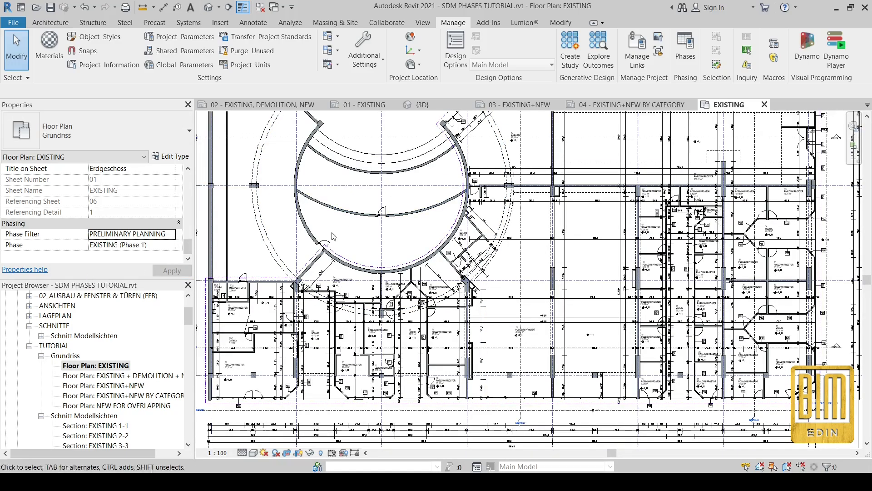
# Set the floor plan's phase to NEW (Phase 2) with the EXISTING, NEW phase filter and apply both.
pyautogui.click(173, 245)
pyautogui.click(136, 265)
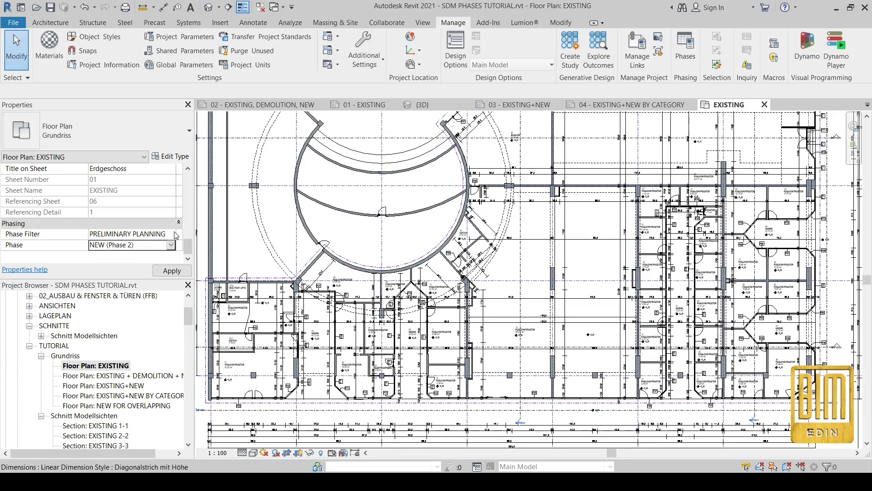
pyautogui.click(170, 233)
pyautogui.click(127, 263)
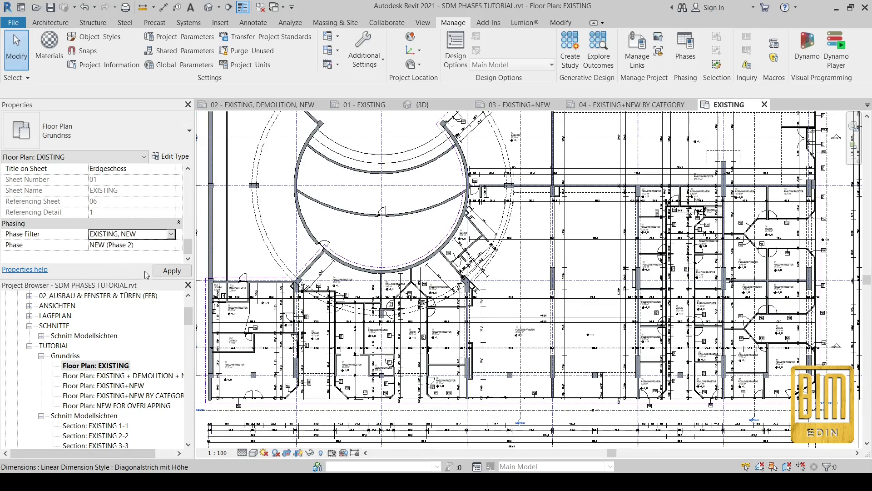
pyautogui.click(169, 271)
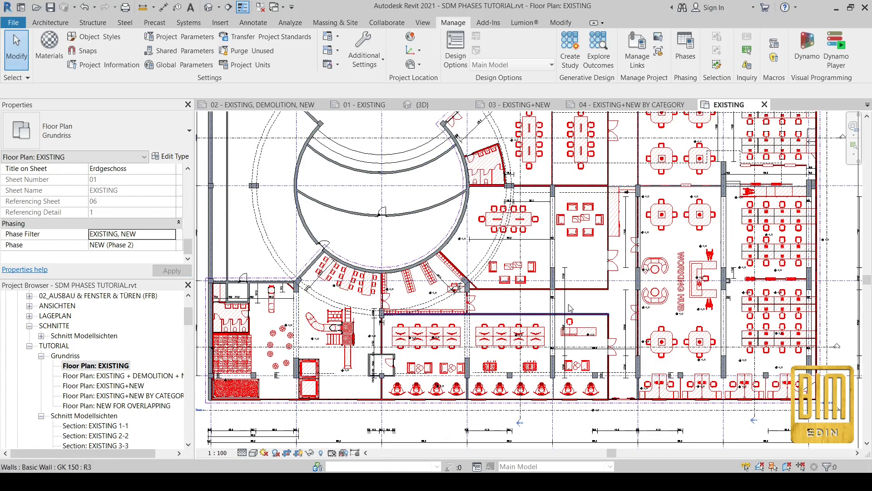
# Apply the EXISTING, DEMOLITION, NEW phase filter to the EXISTING floor plan.
pyautogui.click(170, 237)
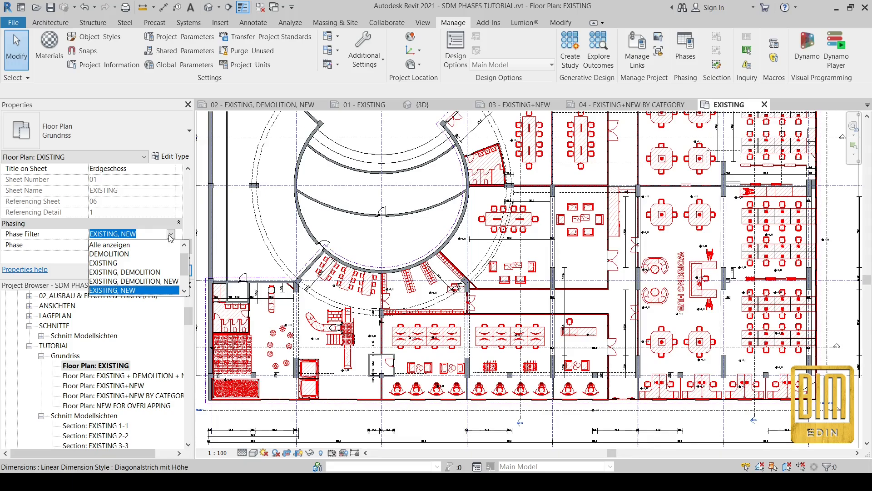
pyautogui.scroll(-3, 154, 268)
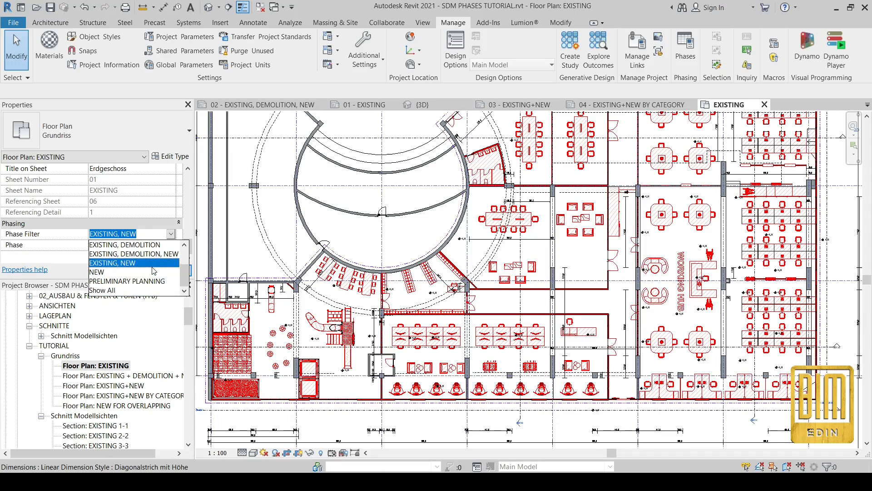
pyautogui.scroll(1, 154, 271)
pyautogui.click(132, 281)
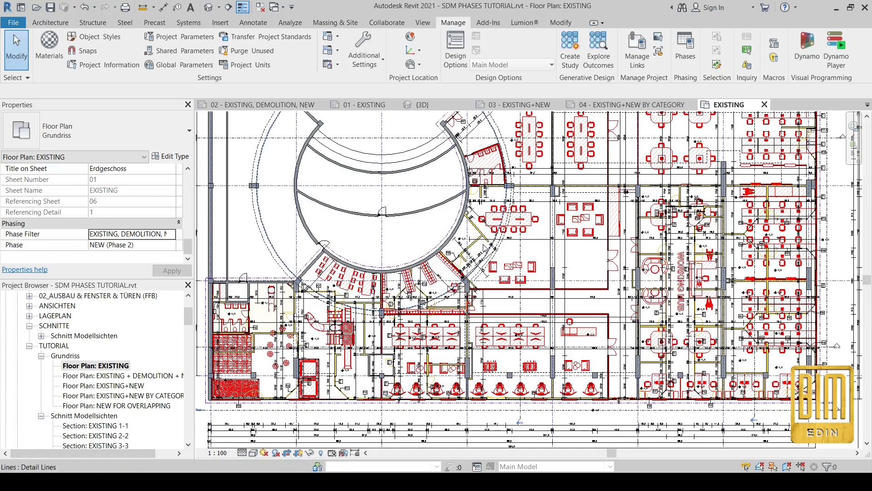
# Examine how existing, demolished and new elements are displayed around the circular hall and in the adjoining rooms.
pyautogui.scroll(3, 599, 205)
pyautogui.moveTo(591, 221); pyautogui.dragTo(588, 243, button='middle')
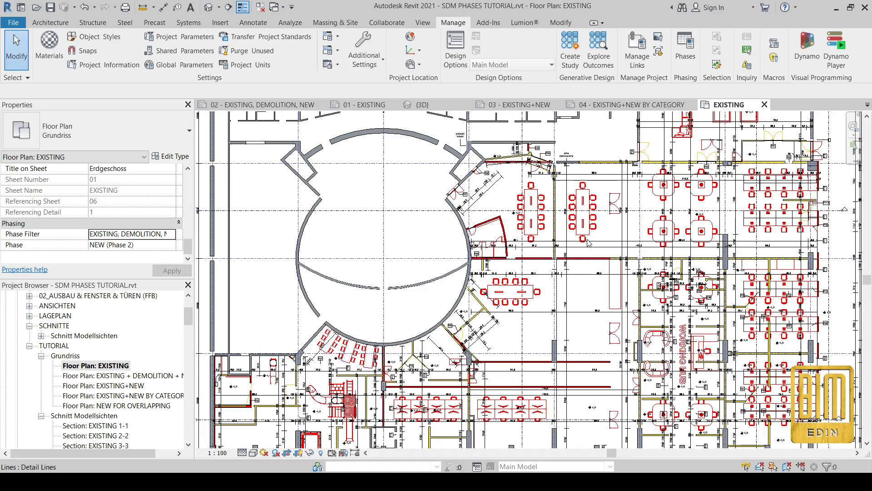
pyautogui.scroll(3, 589, 137)
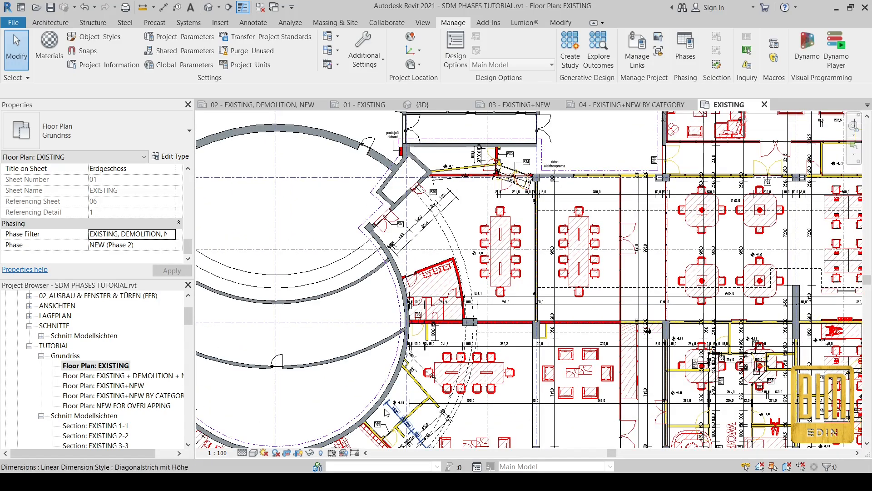
pyautogui.moveTo(475, 385); pyautogui.dragTo(493, 252, button='middle')
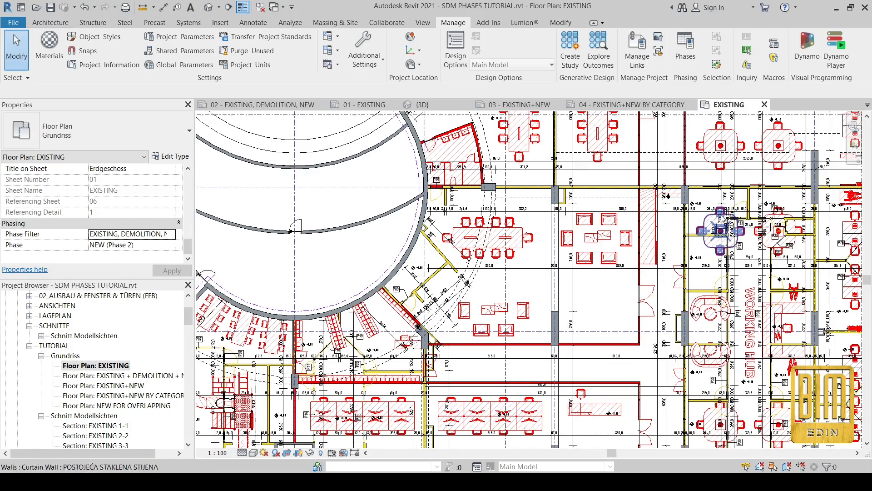
pyautogui.moveTo(508, 368); pyautogui.dragTo(522, 325, button='middle')
pyautogui.scroll(-1, 501, 191)
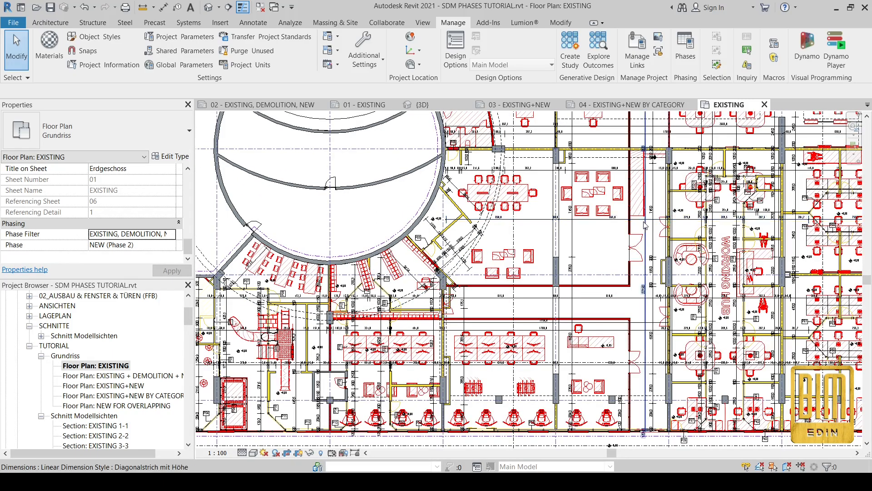
pyautogui.moveTo(632, 244); pyautogui.dragTo(628, 255, button='middle')
pyautogui.scroll(-1, 628, 255)
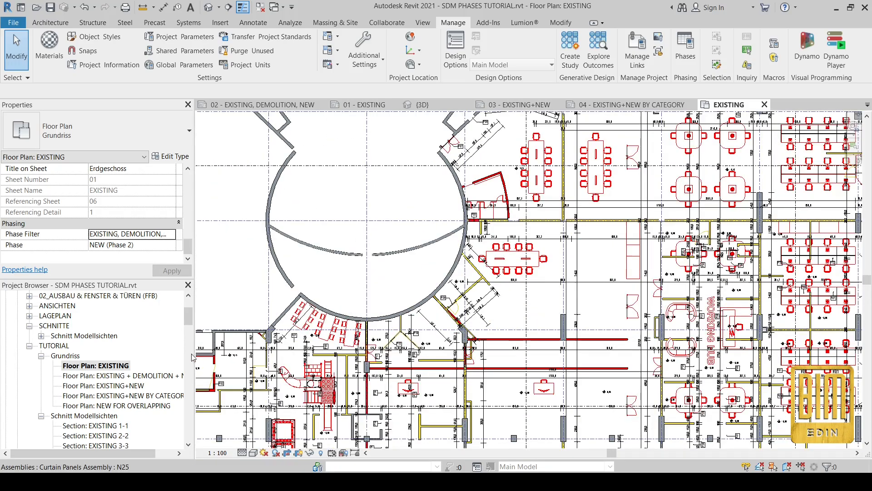
# Set the floor plan's phase to EXISTING (Phase 1) with the PRELIMINARY PLANNING phase filter and apply both.
pyautogui.click(155, 235)
pyautogui.scroll(-1, 124, 282)
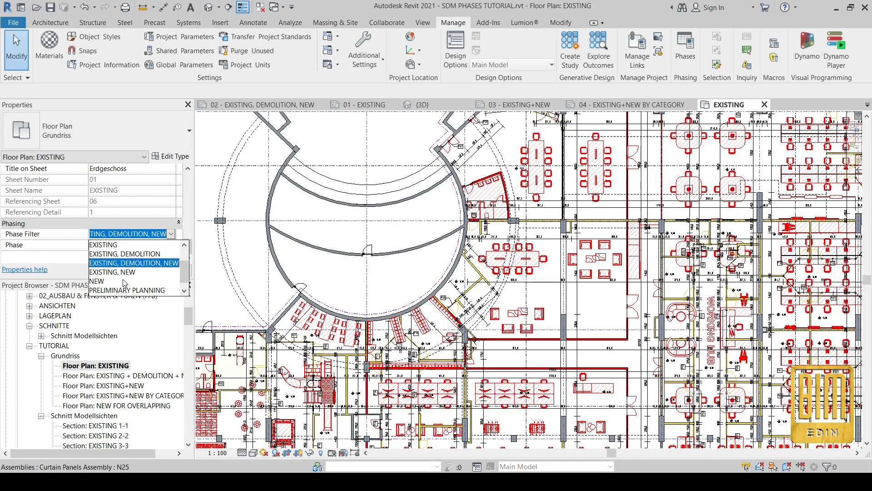
pyautogui.click(171, 235)
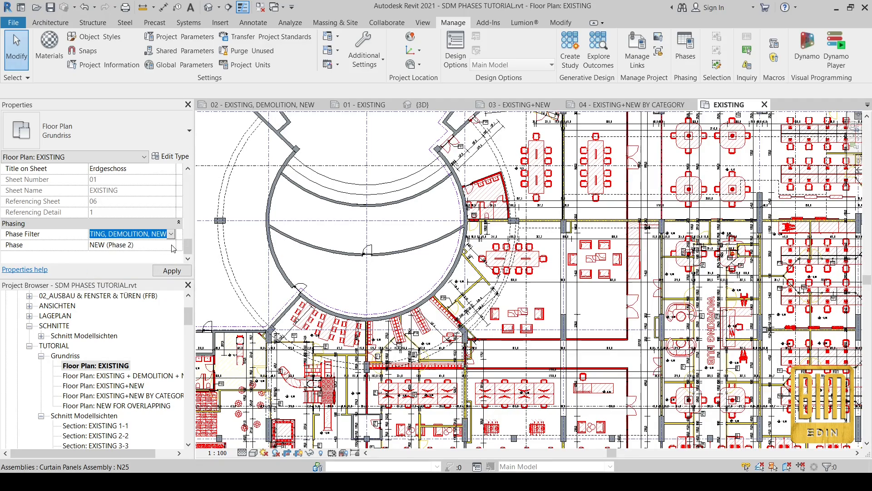
pyautogui.click(172, 245)
pyautogui.click(127, 257)
pyautogui.click(172, 234)
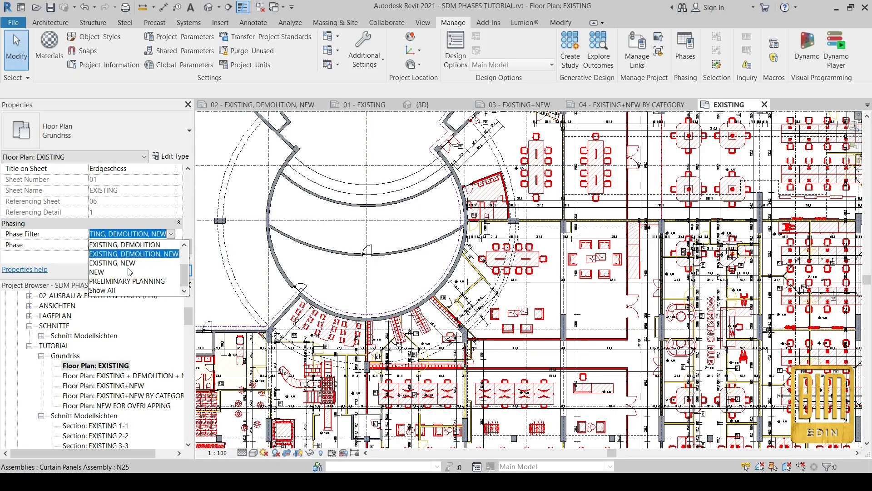
pyautogui.click(175, 276)
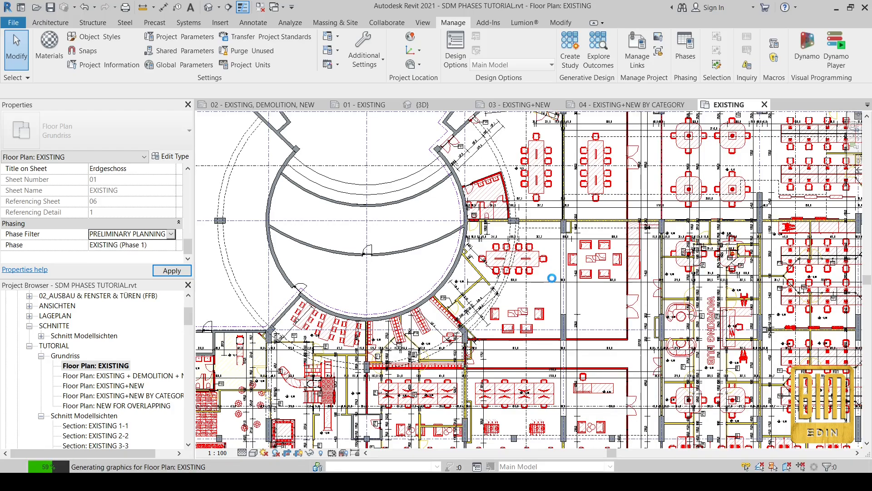
pyautogui.scroll(-4, 554, 282)
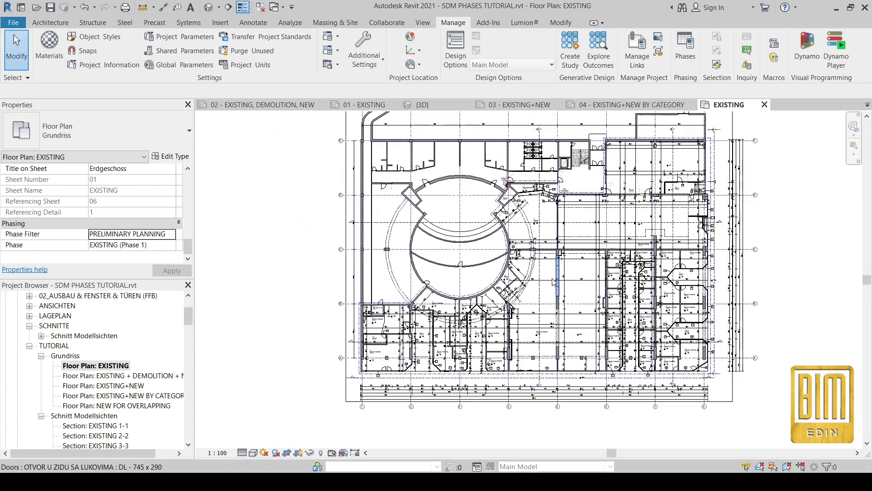
# Open the EXISTING + DEMOLITION + NEW floor plan and inspect the wall colours beside the circular hall.
pyautogui.doubleClick(108, 375)
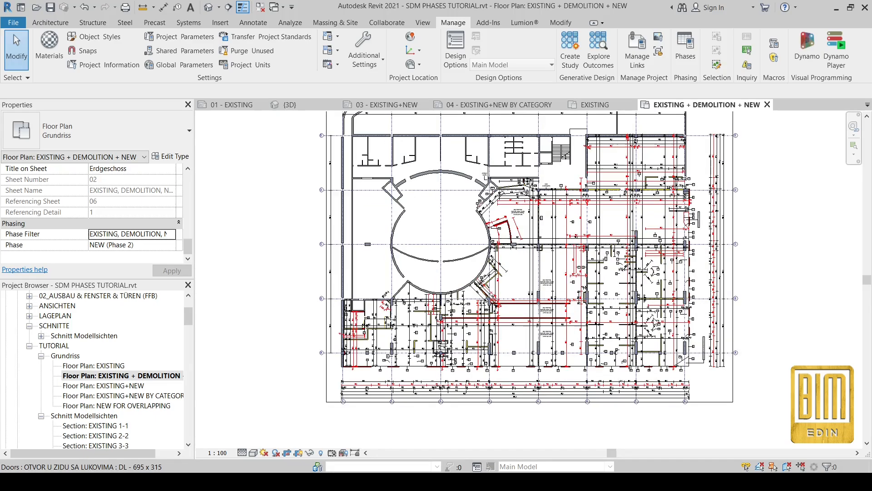
pyautogui.scroll(3, 572, 291)
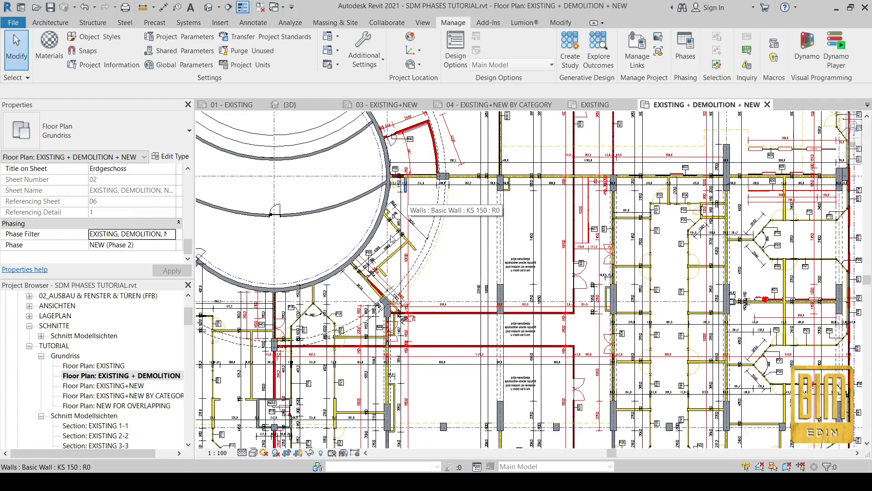
pyautogui.scroll(3, 391, 240)
# Open the EXISTING+NEW floor plan and view its new walls and furniture.
pyautogui.click(114, 386)
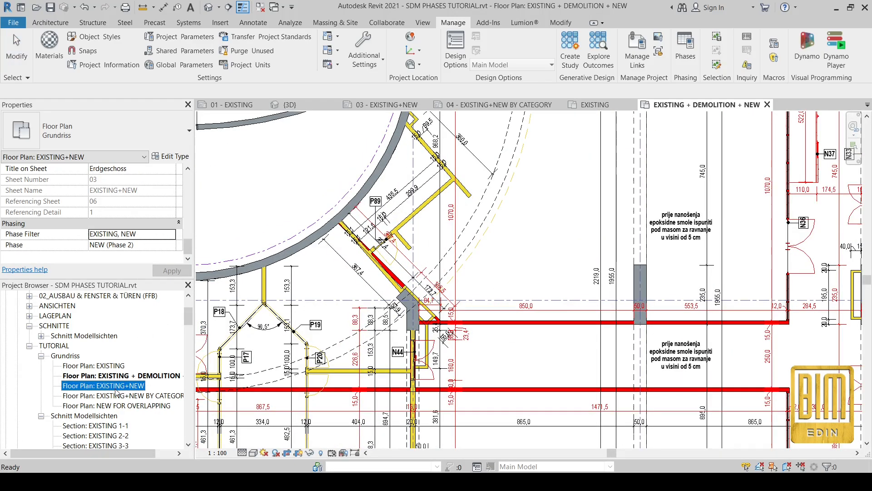
pyautogui.doubleClick(115, 386)
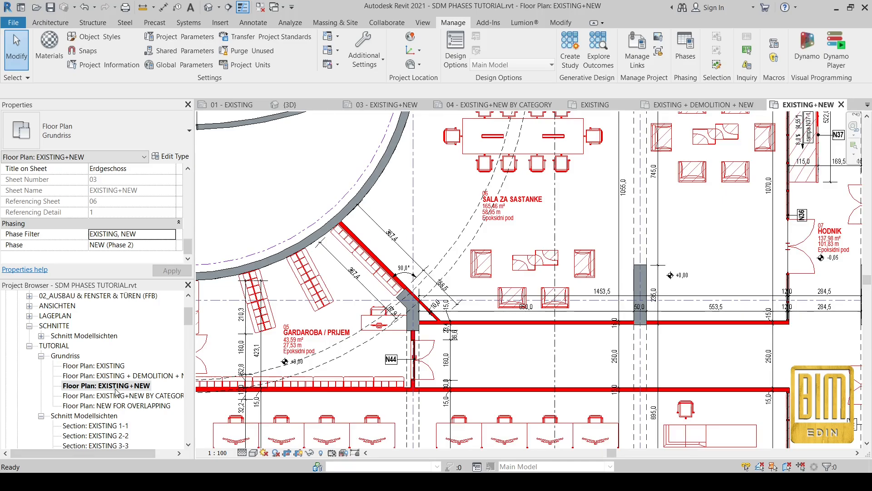
pyautogui.scroll(-5, 593, 231)
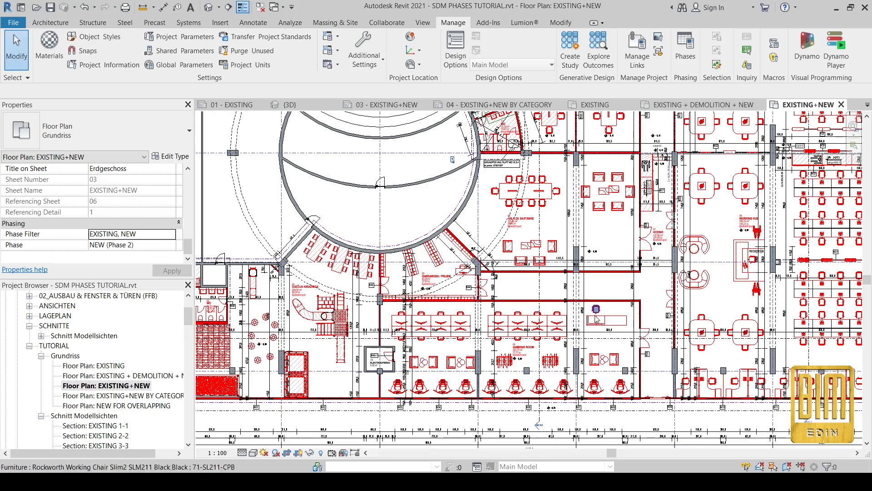
# Open the EXISTING+NEW BY CATEGORY floor plan and inspect its column, wall and furniture graphics up close.
pyautogui.doubleClick(113, 396)
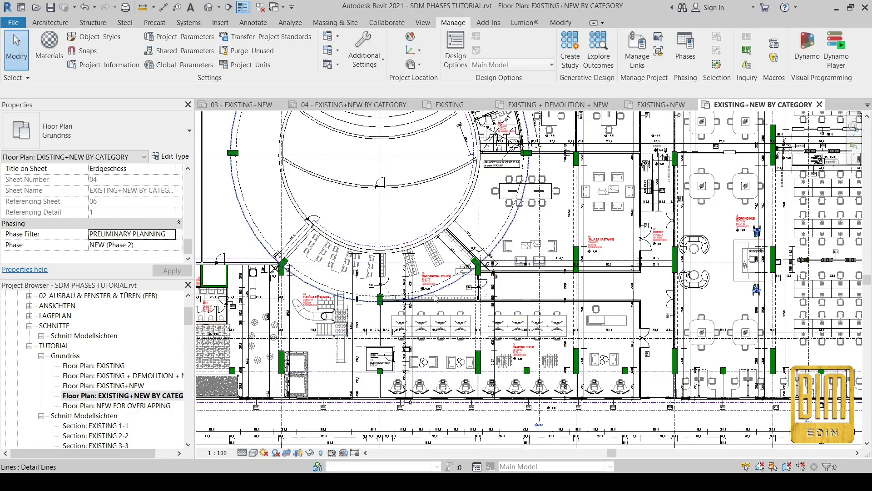
pyautogui.scroll(5, 623, 154)
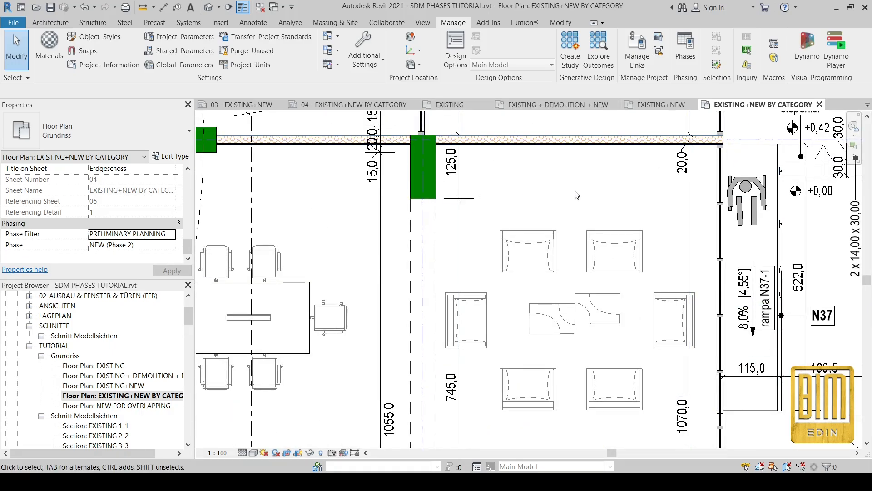
pyautogui.scroll(-8, 576, 194)
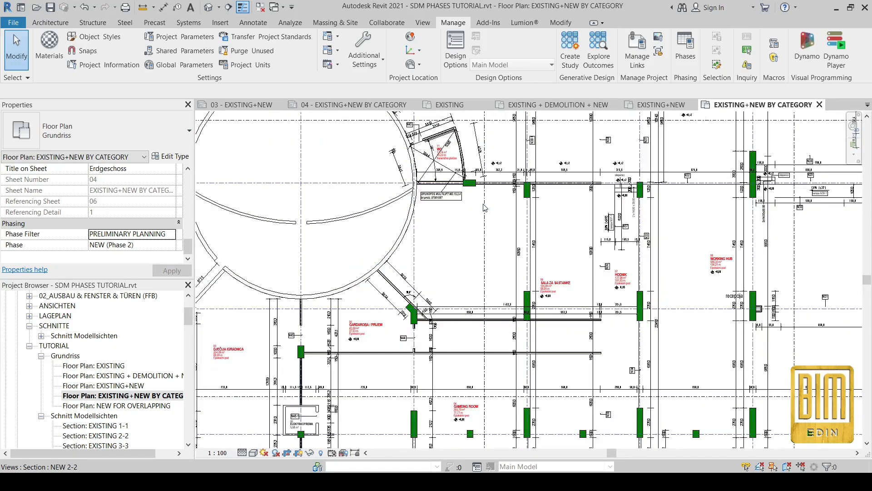
pyautogui.scroll(8, 485, 208)
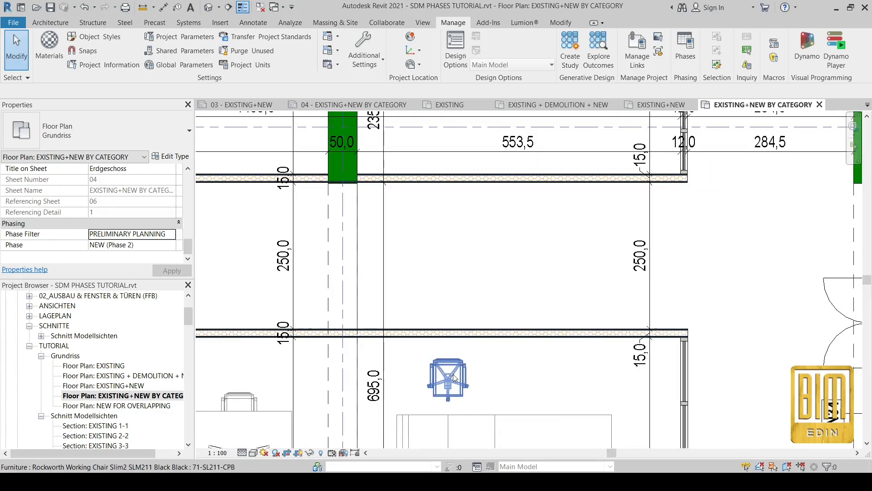
pyautogui.scroll(-4, 454, 377)
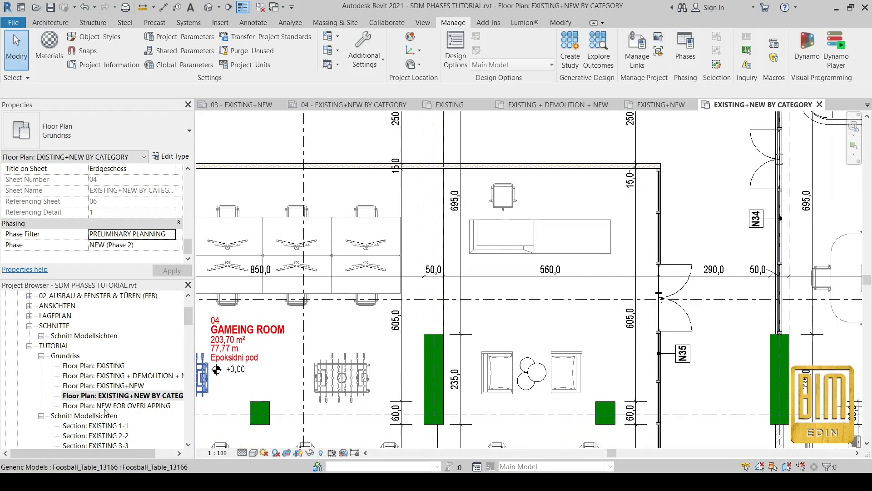
# View the NEW FOR OVERLAPPING floor plan and return to the EXISTING + DEMOLITION + NEW floor plan.
pyautogui.doubleClick(104, 406)
pyautogui.scroll(-4, 498, 268)
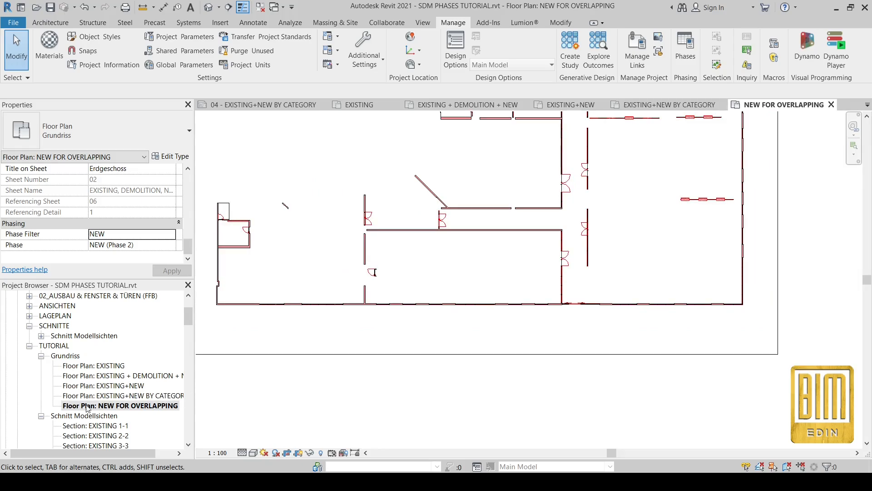
pyautogui.doubleClick(109, 375)
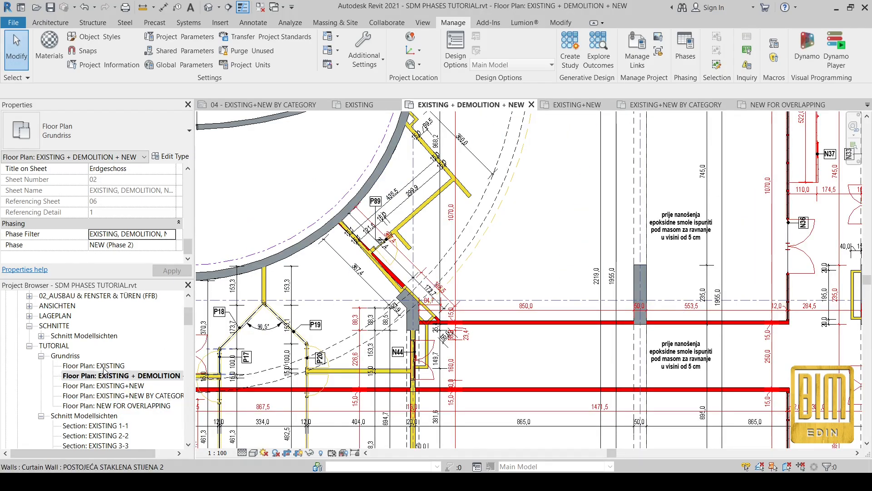
# Return to the EXISTING floor plan and check the created and demolished phases of the horizontal KS 200 wall between the columns near room 20.
pyautogui.doubleClick(104, 366)
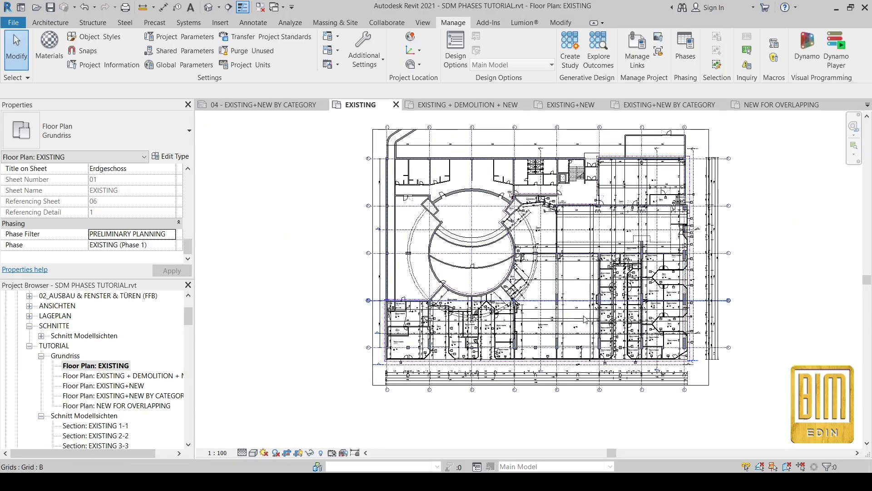
pyautogui.scroll(3, 594, 319)
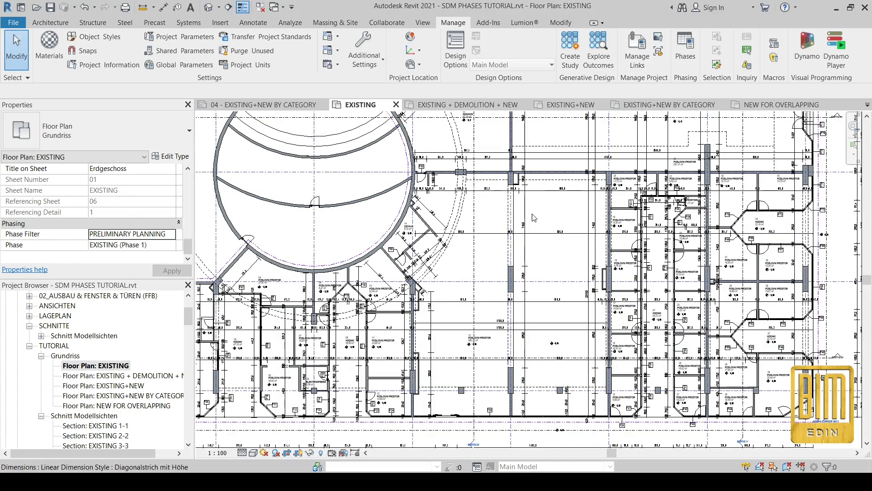
pyautogui.scroll(4, 550, 186)
pyautogui.click(551, 156)
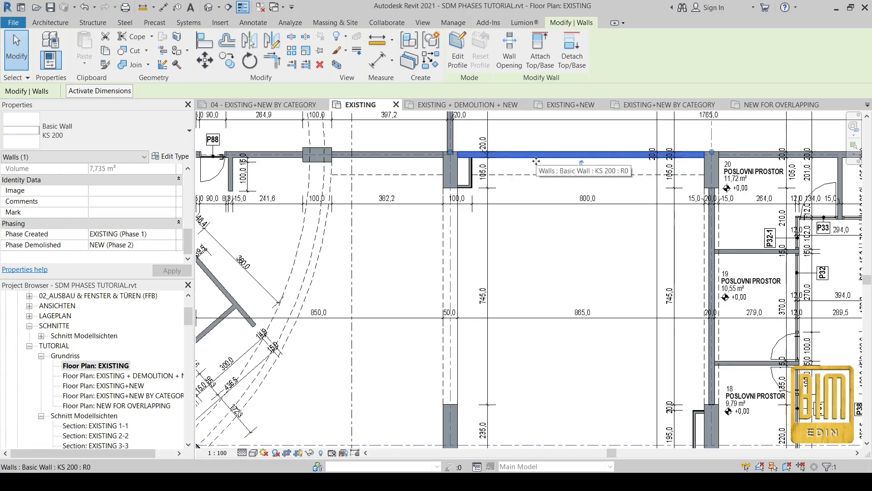
pyautogui.scroll(-2, 540, 301)
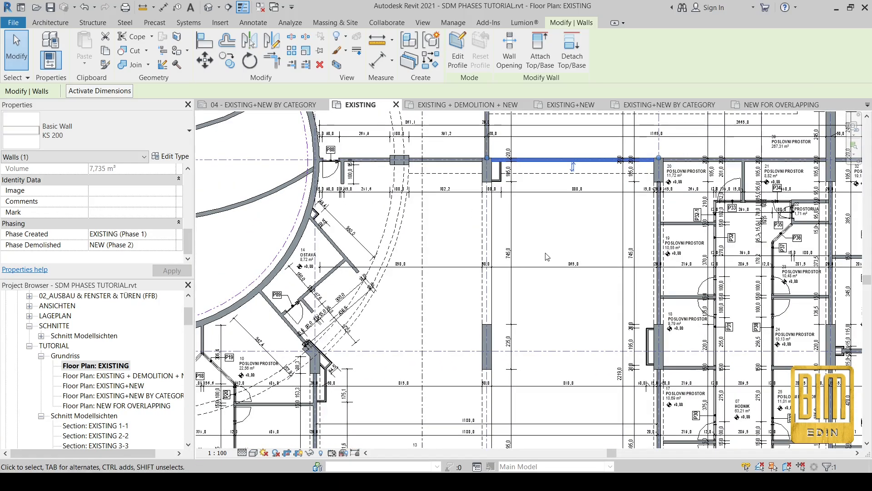
pyautogui.moveTo(559, 291); pyautogui.dragTo(563, 250, button='middle')
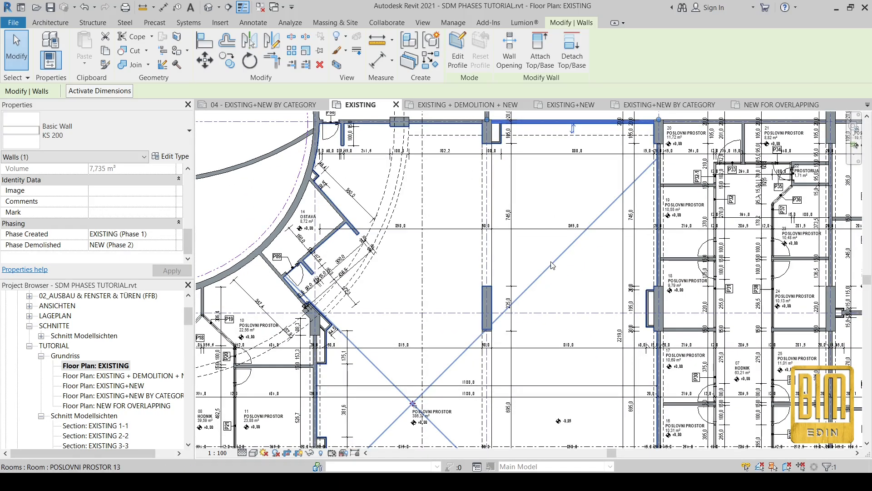
pyautogui.moveTo(567, 203); pyautogui.dragTo(534, 223, button='middle')
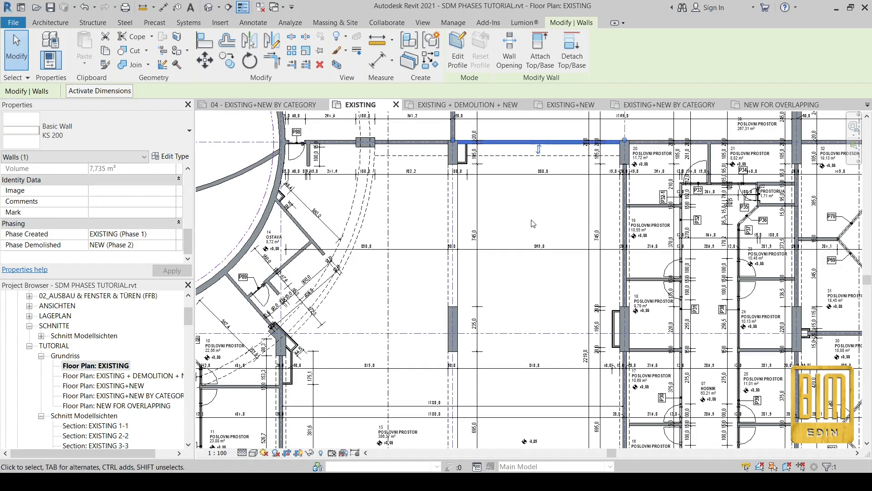
pyautogui.click(534, 224)
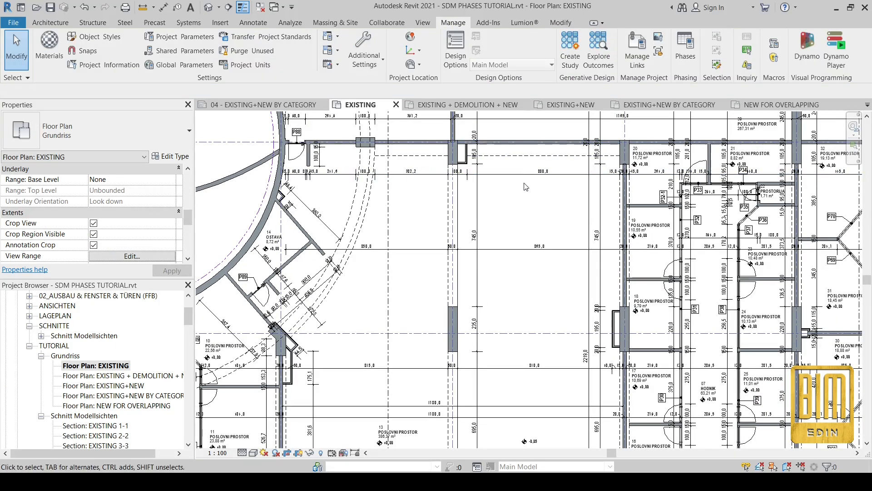
pyautogui.scroll(4, 567, 137)
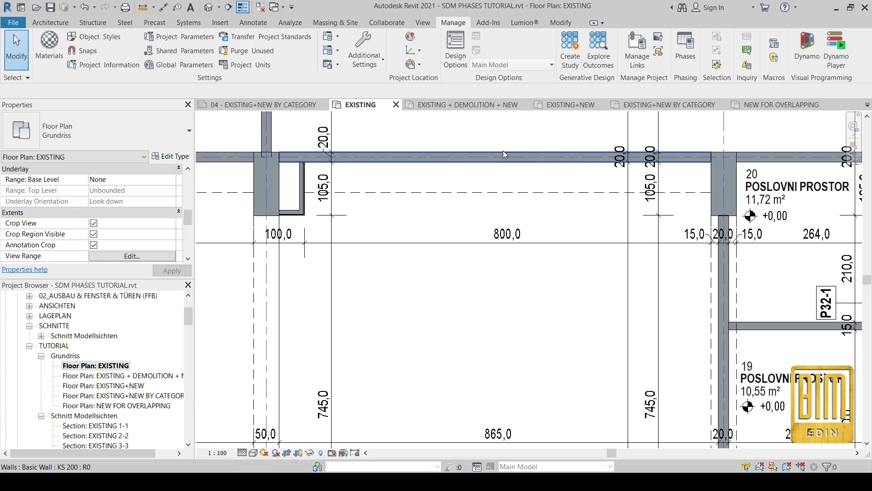
pyautogui.scroll(-1, 512, 191)
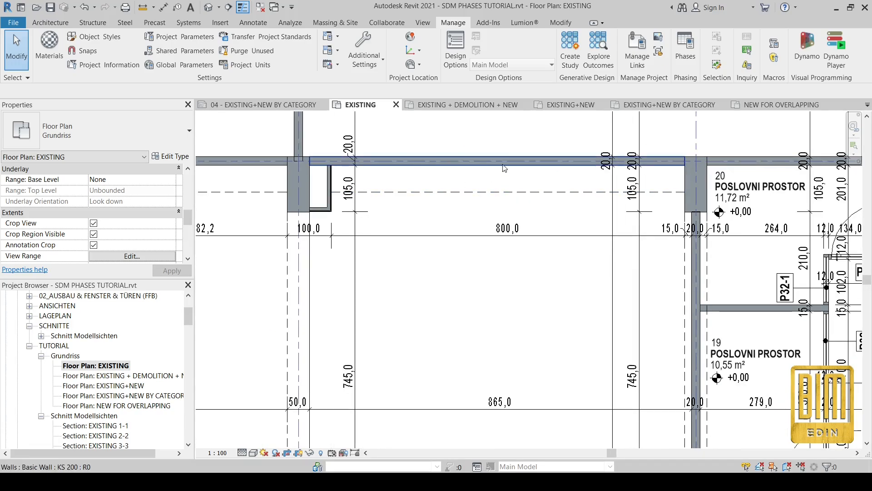
pyautogui.scroll(1, 510, 158)
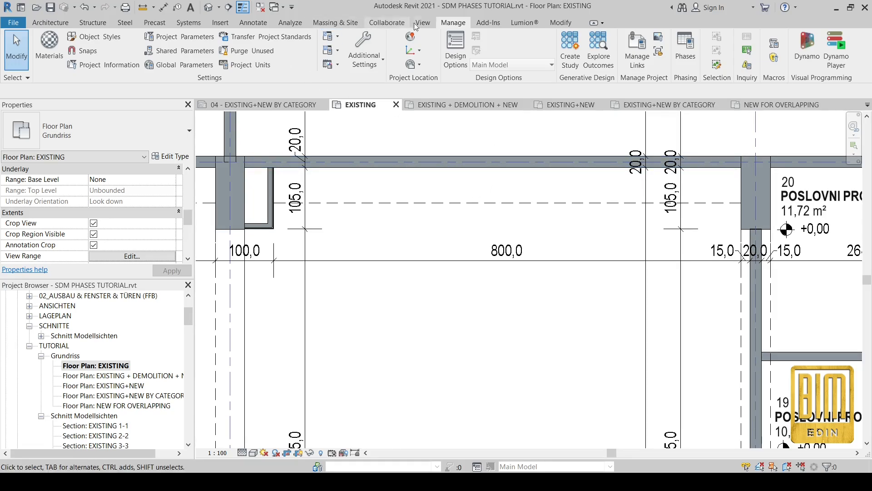
# Split the horizontal KS 200 wall between the two columns, about 350 cm along its span from the small recess.
pyautogui.click(552, 22)
pyautogui.click(292, 36)
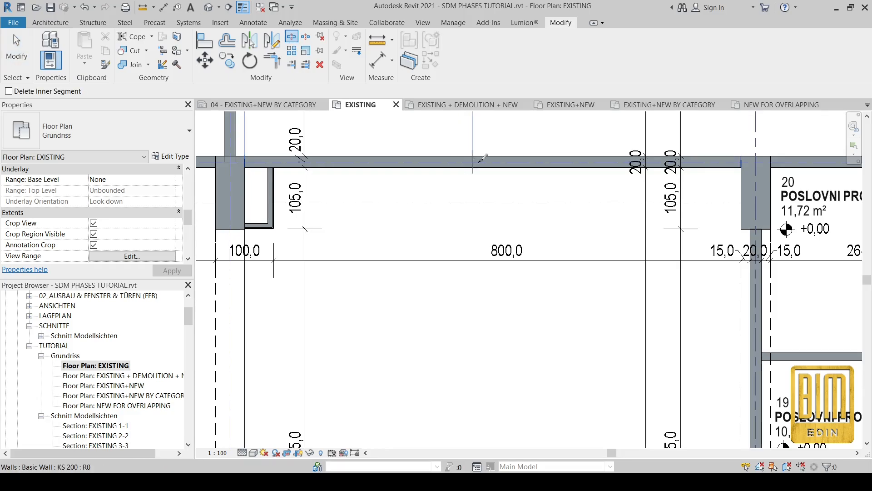
pyautogui.press('Escape')
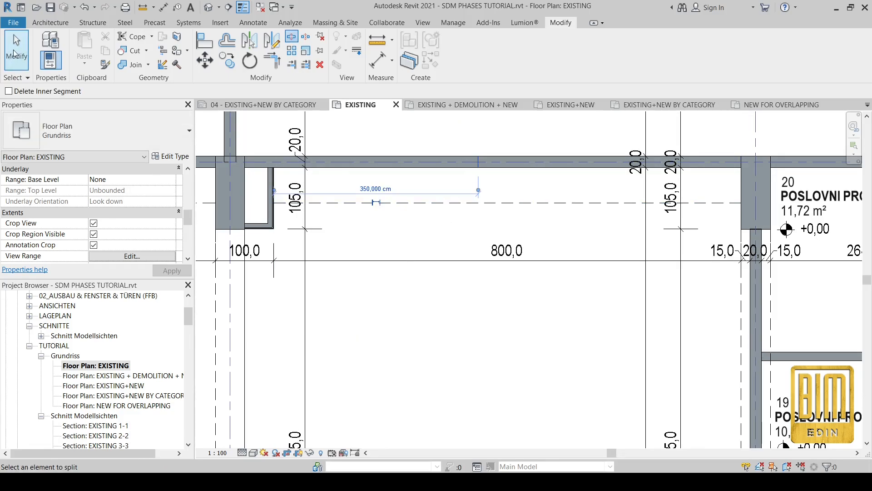
# Set Phase Demolished to None for the split wall segment nearest room 20.
pyautogui.click(494, 164)
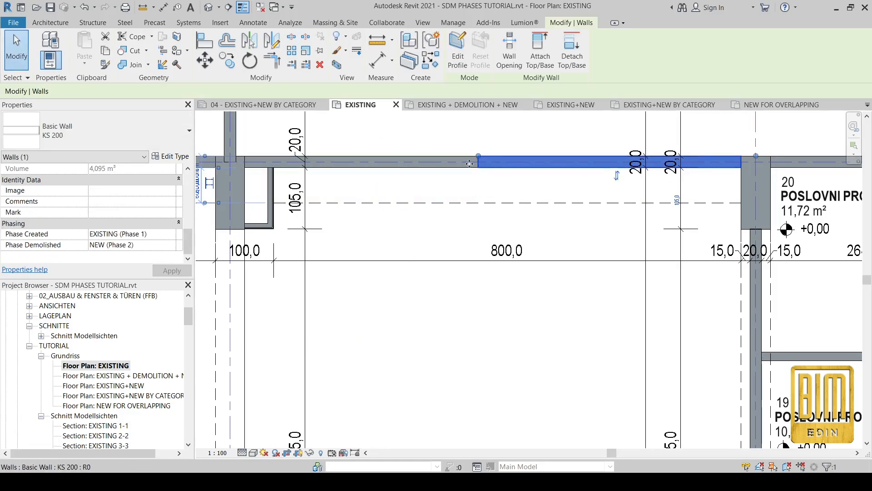
pyautogui.click(172, 247)
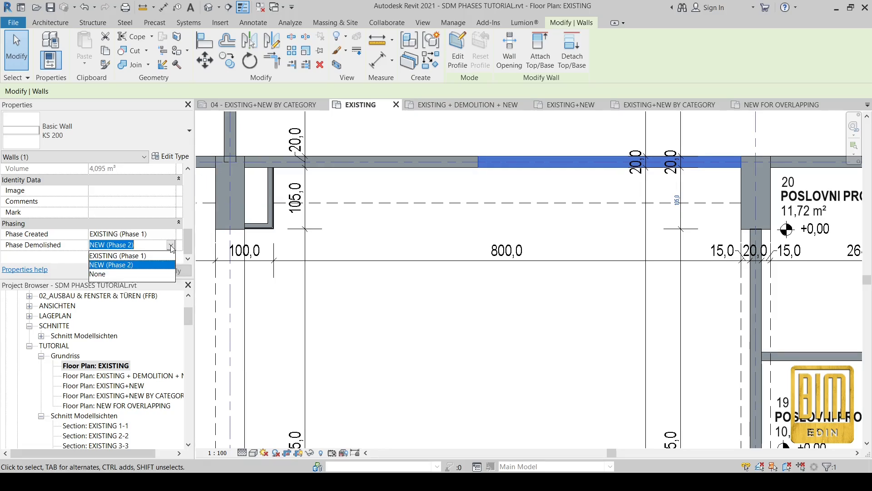
pyautogui.click(133, 274)
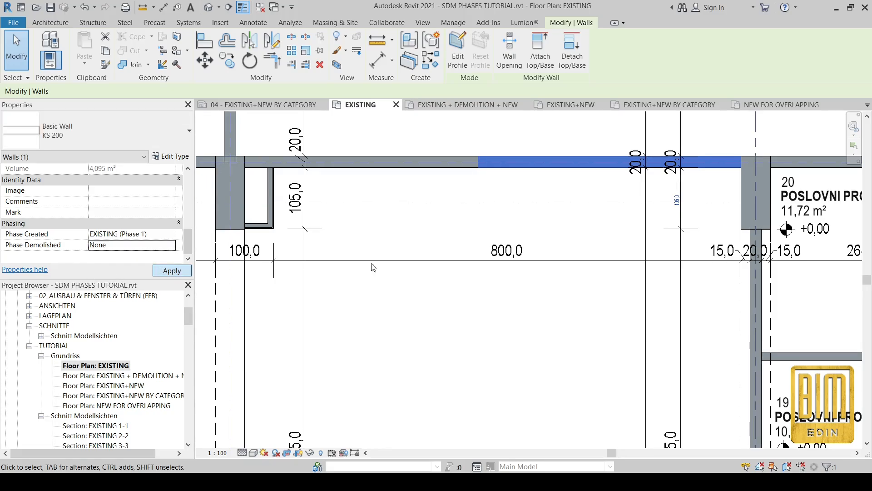
pyautogui.click(475, 279)
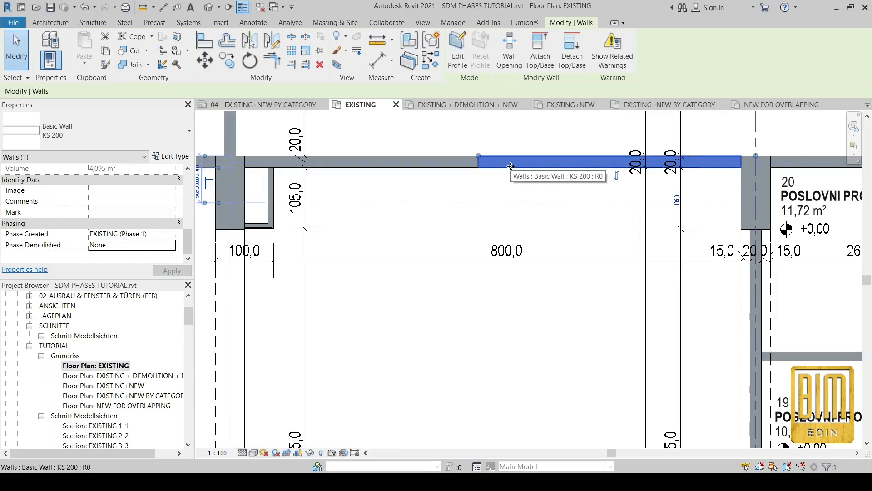
pyautogui.press('Escape')
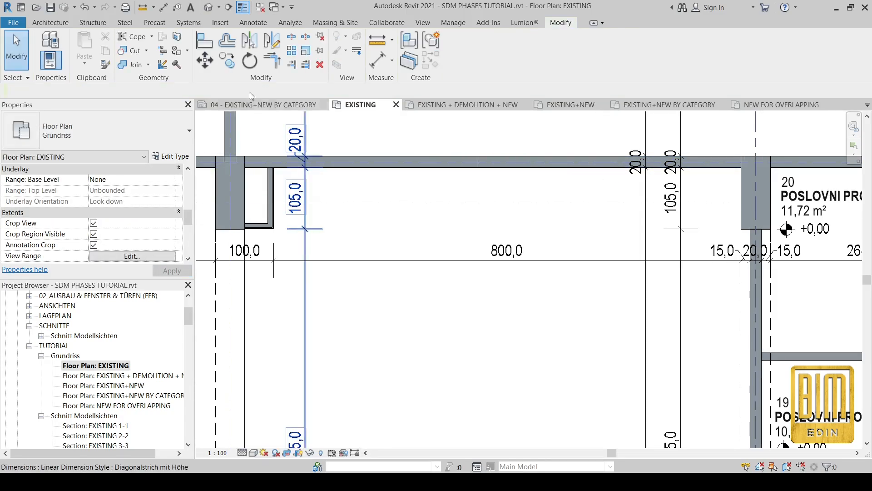
# Try to mark the wall segment nearest room 20 as demolished in the EXISTING plan with the Demolish tool.
pyautogui.click(177, 65)
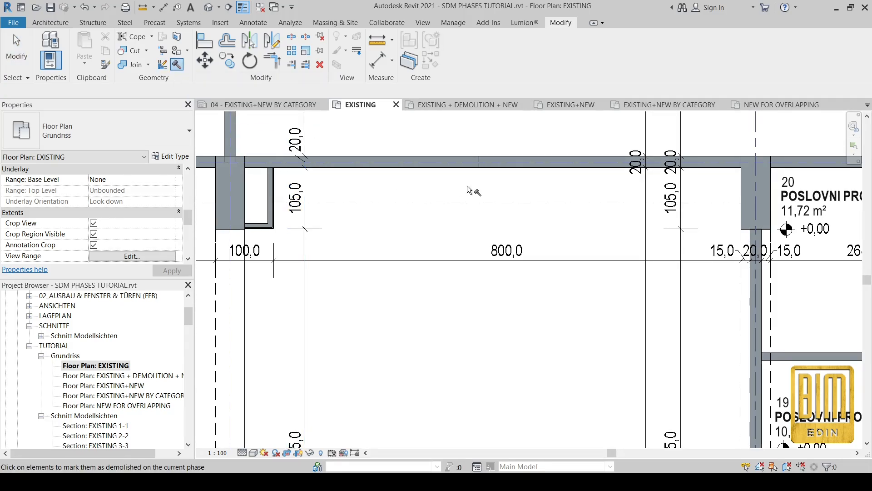
pyautogui.click(487, 202)
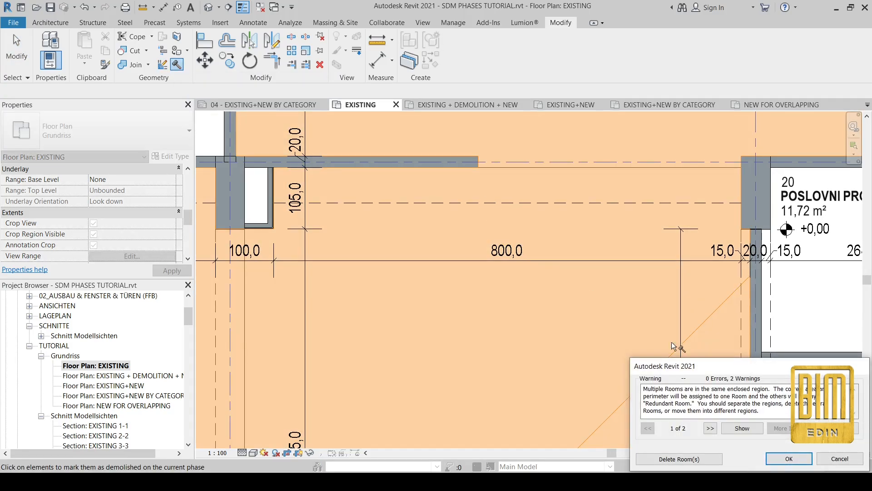
pyautogui.click(829, 463)
# Open the EXISTING + DEMOLITION + NEW floor plan and inspect how the split wall between the columns is displayed.
pyautogui.scroll(-2, 131, 354)
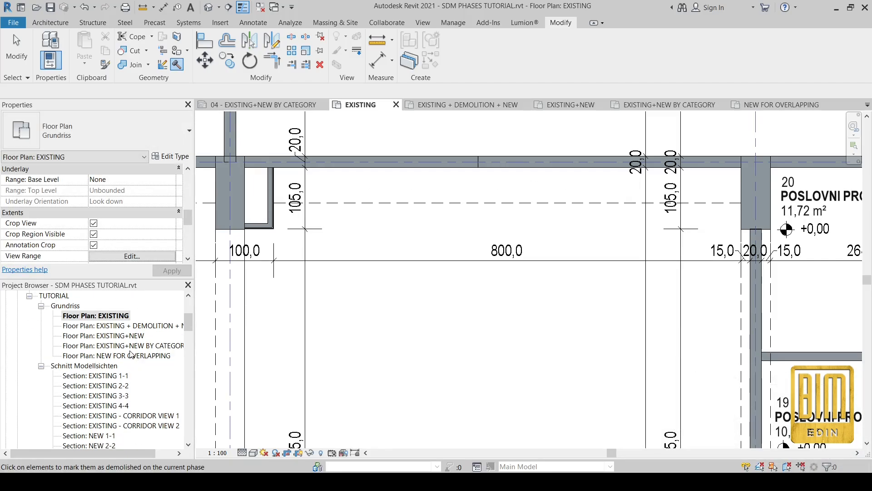
pyautogui.doubleClick(119, 325)
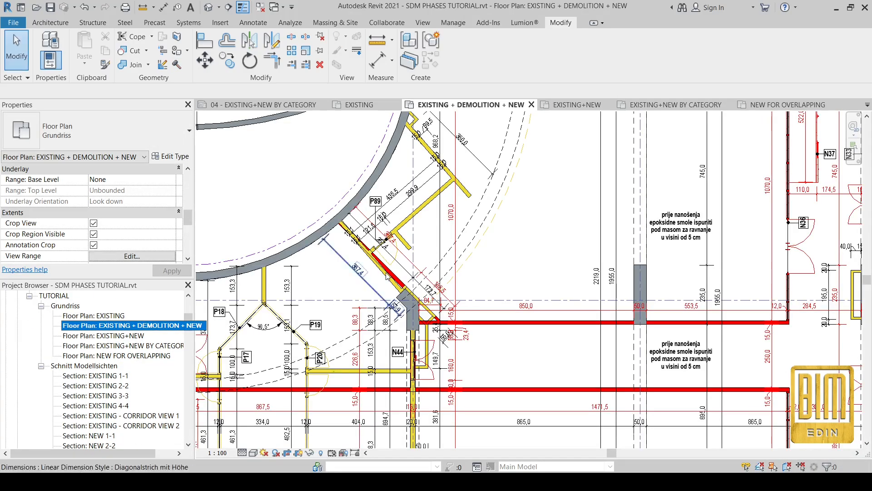
pyautogui.scroll(-4, 386, 276)
pyautogui.scroll(4, 593, 155)
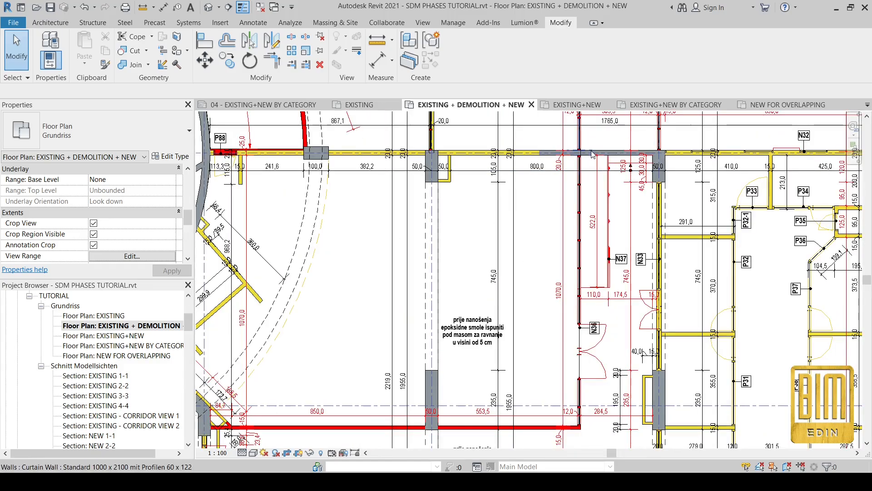
pyautogui.scroll(4, 593, 155)
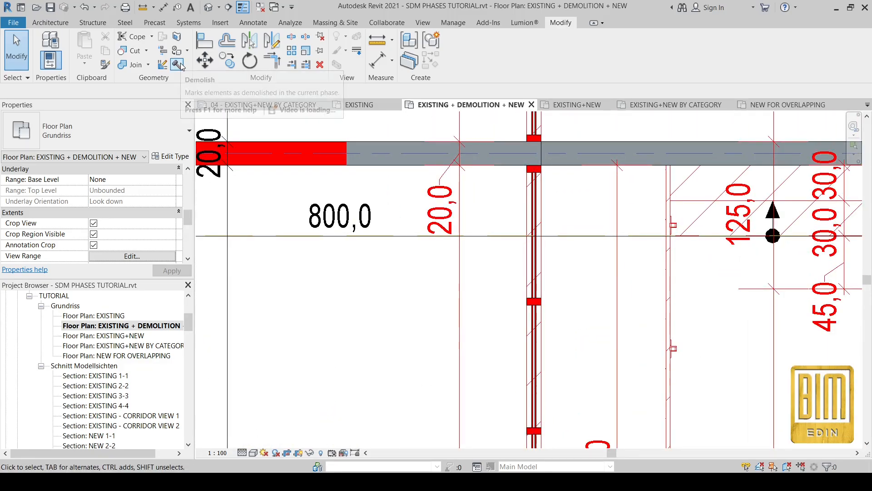
# Mark the grey existing segment of the split wall as demolished with the Demolish tool.
pyautogui.click(178, 65)
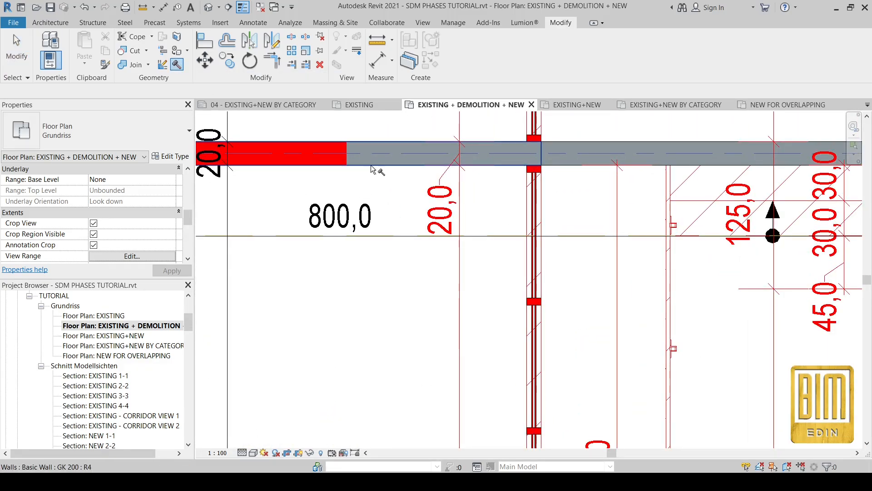
pyautogui.click(611, 150)
pyautogui.scroll(-3, 438, 173)
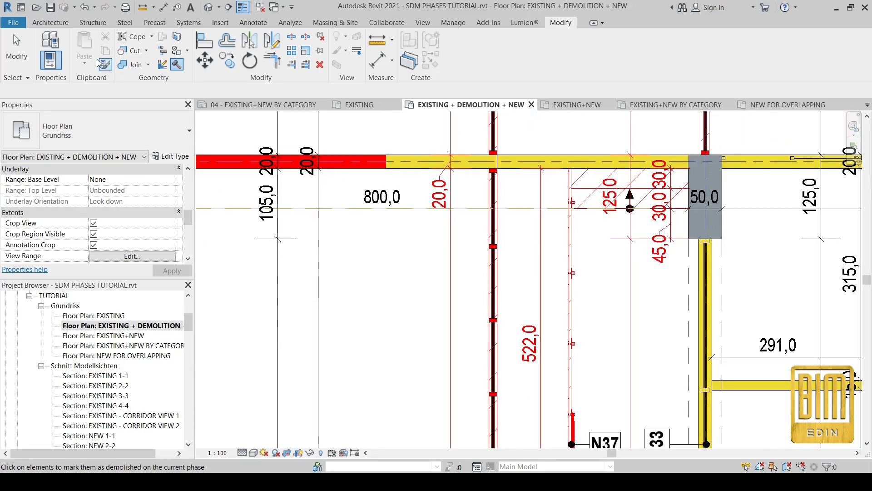
# Undo the wall's demolition, phase and split changes and check the wall in the surrounding plan.
pyautogui.click(85, 8)
pyautogui.click(87, 7)
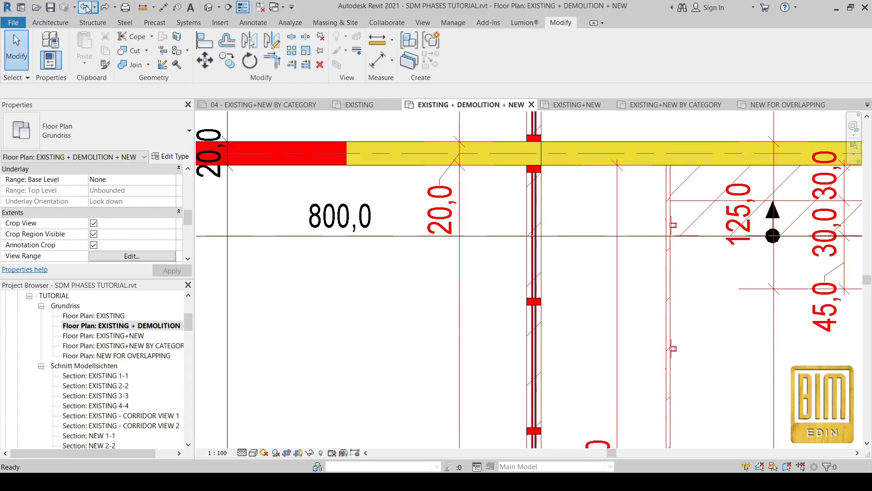
pyautogui.click(86, 8)
pyautogui.scroll(-2, 477, 251)
pyautogui.scroll(-2, 478, 252)
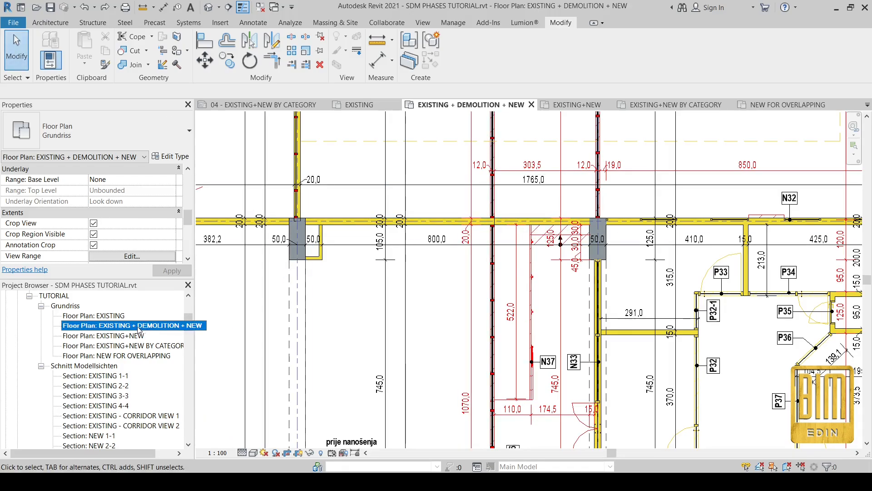
pyautogui.scroll(-3, 292, 198)
pyautogui.moveTo(292, 199); pyautogui.dragTo(386, 288, button='middle')
pyautogui.scroll(2, 273, 198)
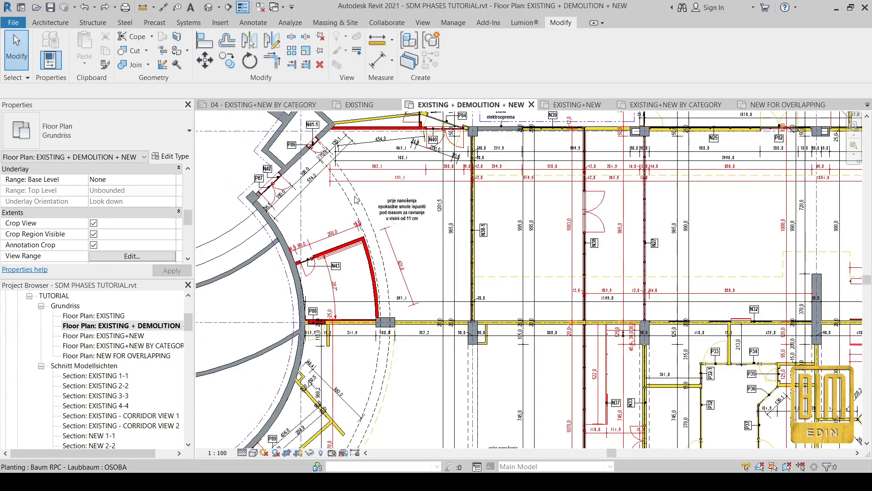
# Open the default 3D view and examine the whole building with its new walls and furniture from several angles.
pyautogui.press('3')
pyautogui.press('d')
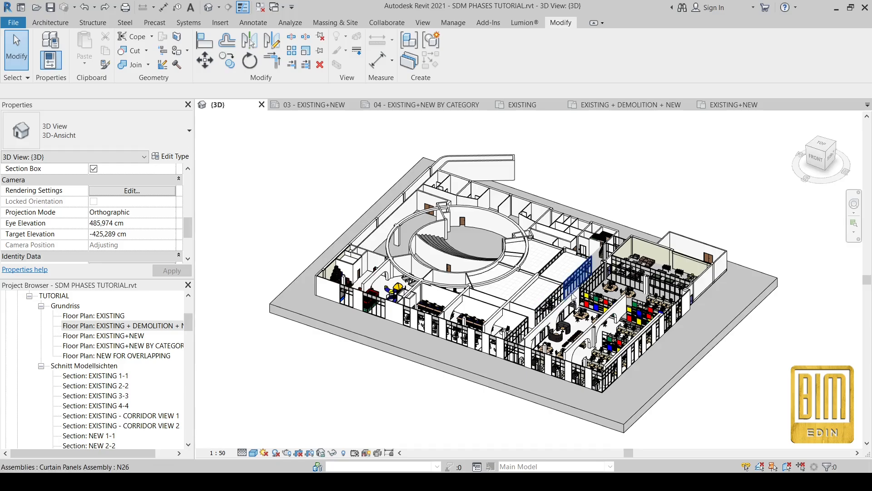
pyautogui.scroll(3, 572, 286)
pyautogui.scroll(3, 409, 259)
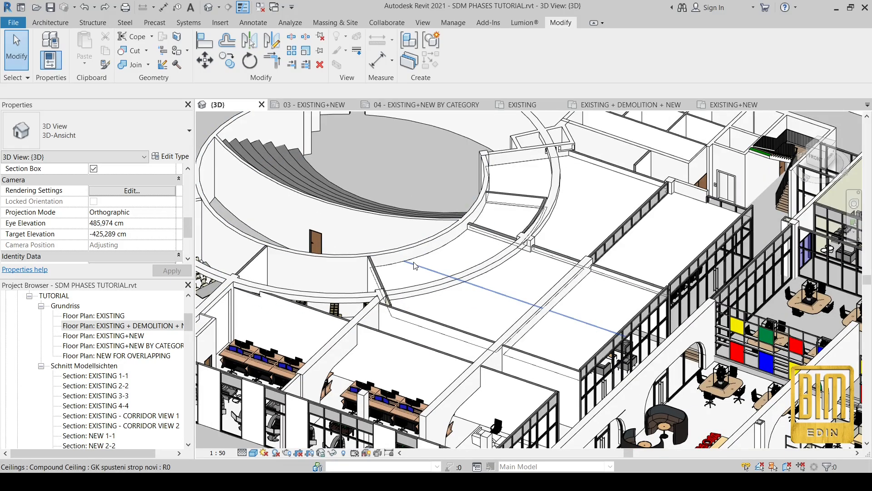
pyautogui.scroll(-4, 469, 248)
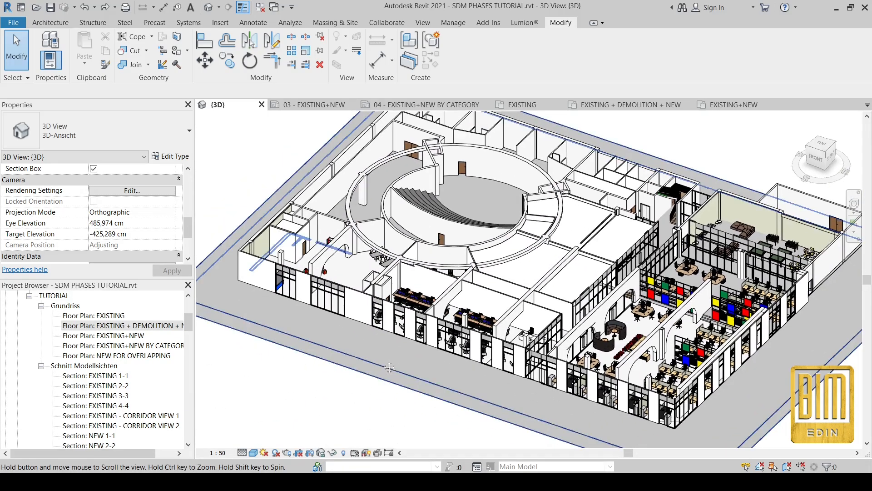
pyautogui.keyDown('shift'); pyautogui.moveTo(359, 385); pyautogui.dragTo(473, 396, button='middle'); pyautogui.keyUp('shift')
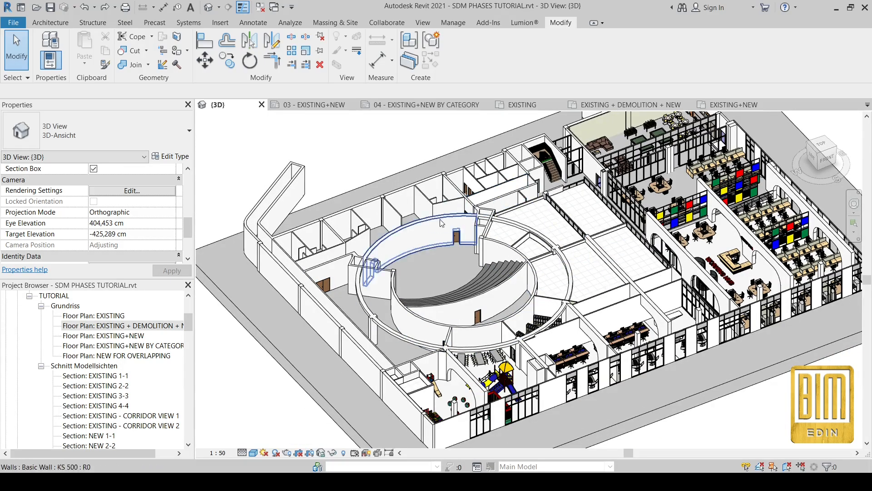
pyautogui.keyDown('shift'); pyautogui.moveTo(532, 364); pyautogui.dragTo(545, 382, button='middle'); pyautogui.keyUp('shift')
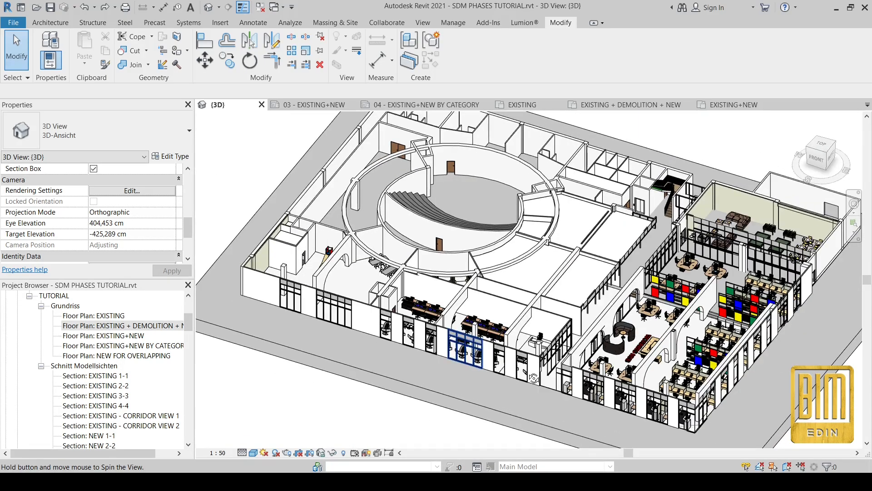
pyautogui.scroll(-3, 149, 220)
# Set the 3D view's phase to EXISTING (Phase 1) and examine the existing facade and interior walls.
pyautogui.click(151, 245)
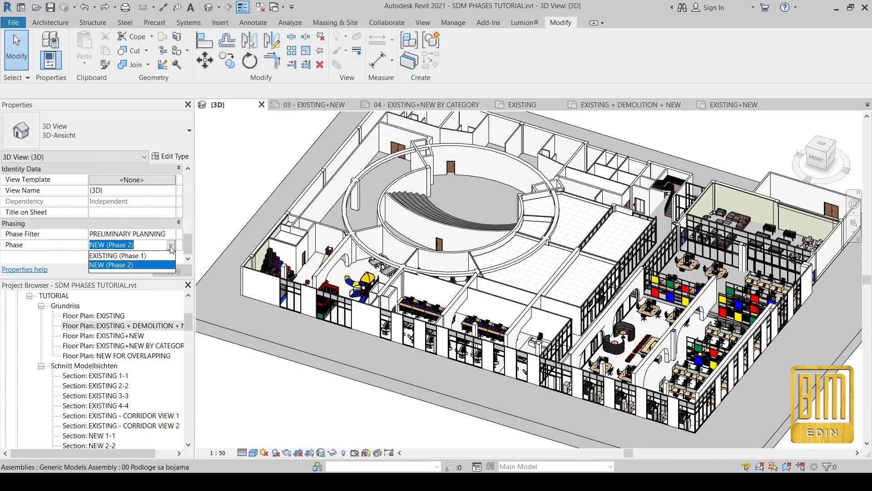
pyautogui.click(132, 255)
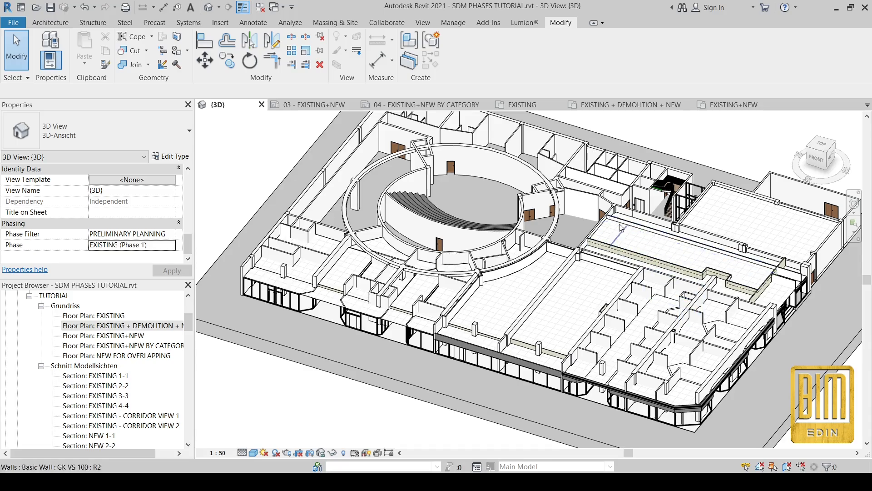
pyautogui.keyDown('shift'); pyautogui.moveTo(530, 410); pyautogui.dragTo(553, 325, button='middle'); pyautogui.keyUp('shift')
pyautogui.scroll(5, 553, 325)
pyautogui.keyDown('shift'); pyautogui.moveTo(434, 346); pyautogui.dragTo(535, 338, button='middle'); pyautogui.keyUp('shift')
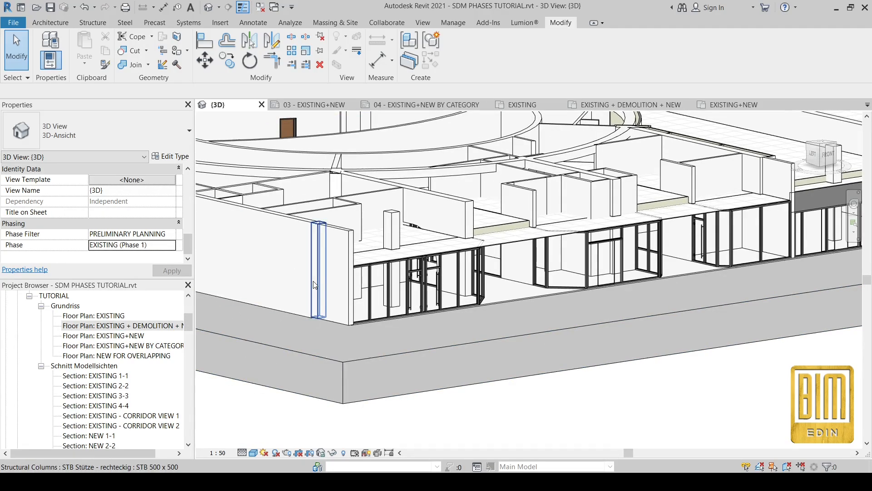
pyautogui.scroll(-3, 313, 272)
pyautogui.keyDown('shift'); pyautogui.moveTo(729, 308); pyautogui.dragTo(590, 353, button='middle'); pyautogui.keyUp('shift')
# Set the 3D view's phase to NEW (Phase 2) and phase filter to EXISTING, DEMOLITION, NEW, and inspect the demolished and new elements.
pyautogui.click(170, 245)
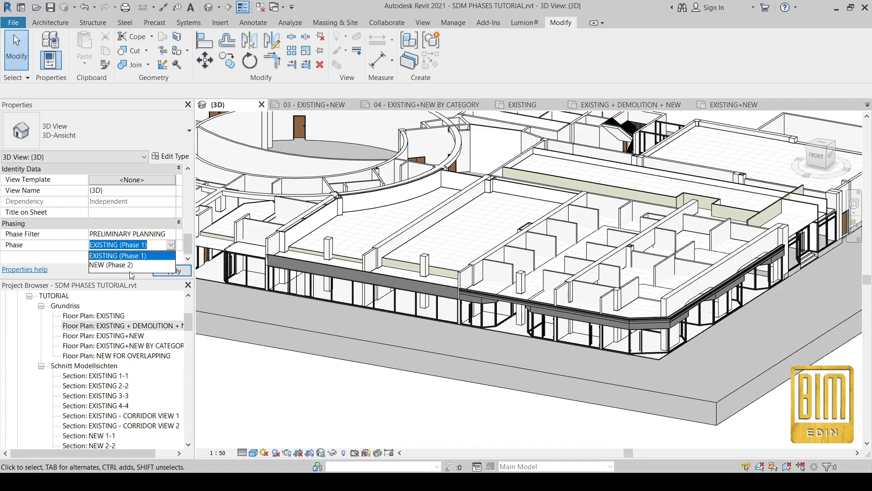
pyautogui.click(166, 266)
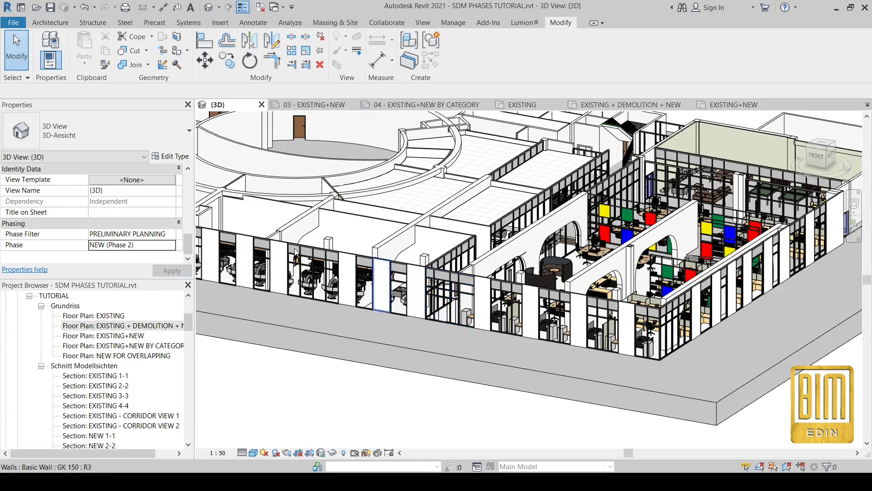
pyautogui.click(170, 233)
pyautogui.click(138, 254)
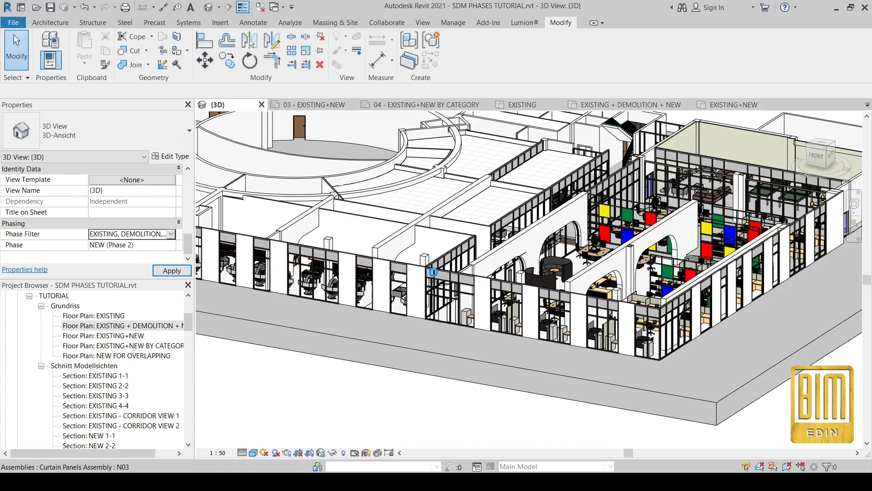
pyautogui.scroll(-2, 525, 346)
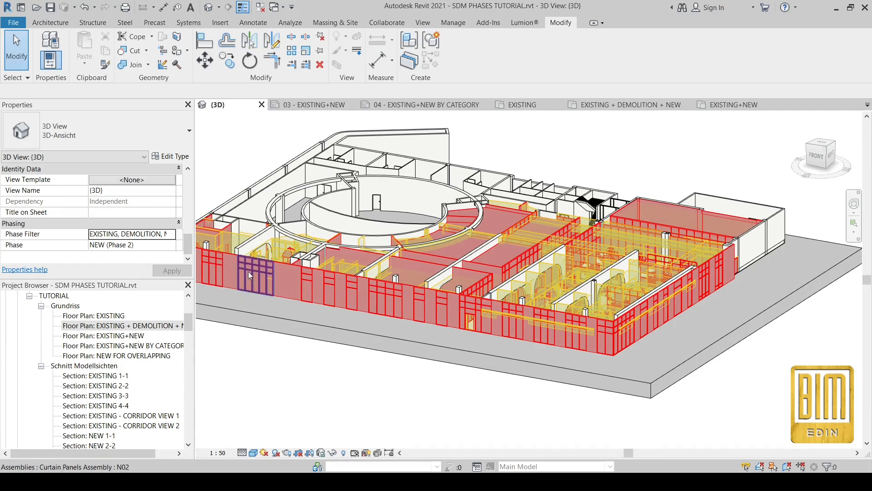
pyautogui.scroll(5, 627, 284)
pyautogui.scroll(-2, 622, 290)
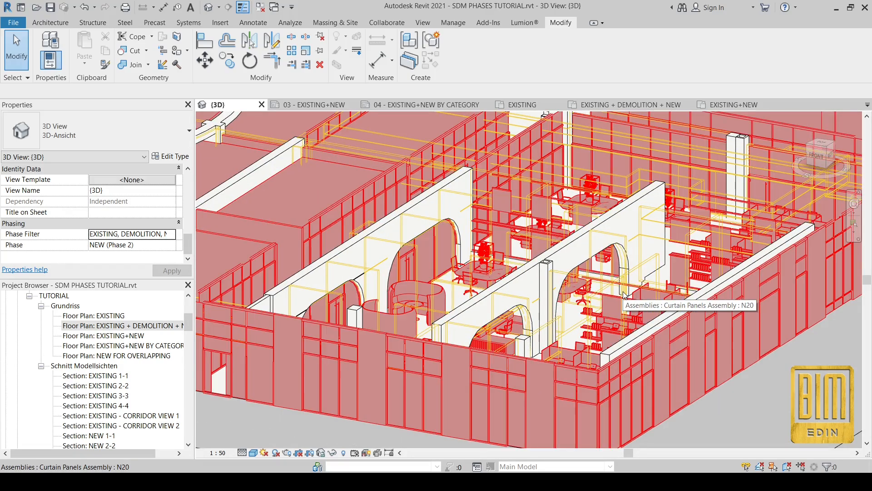
pyautogui.scroll(2, 623, 291)
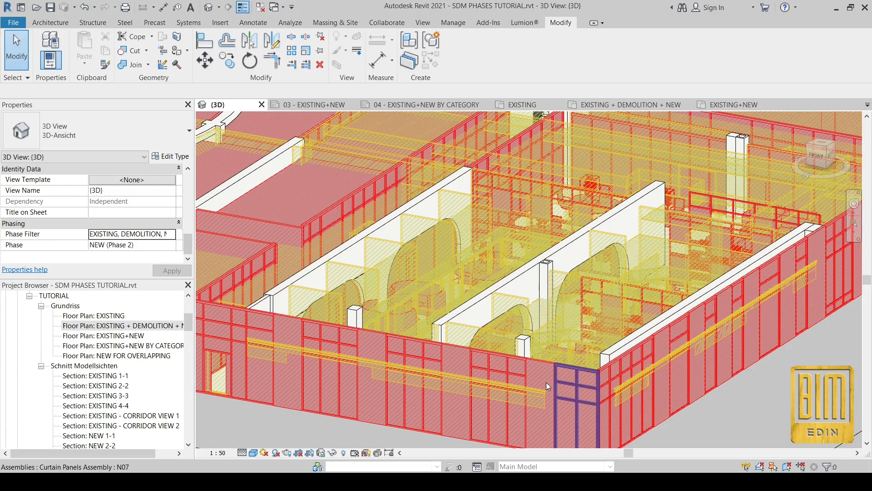
pyautogui.scroll(-3, 697, 255)
pyautogui.scroll(-1, 698, 259)
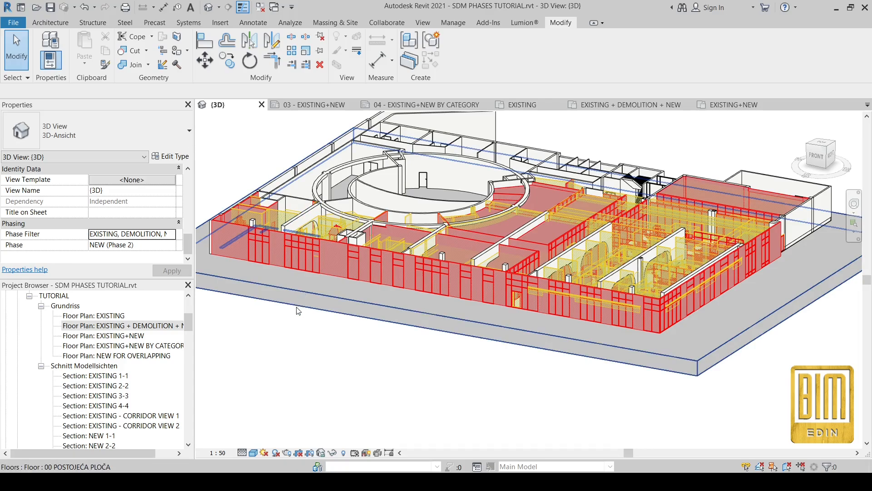
# Review the project's phasing graphic overrides for existing, demolished, new and temporary elements.
pyautogui.click(456, 24)
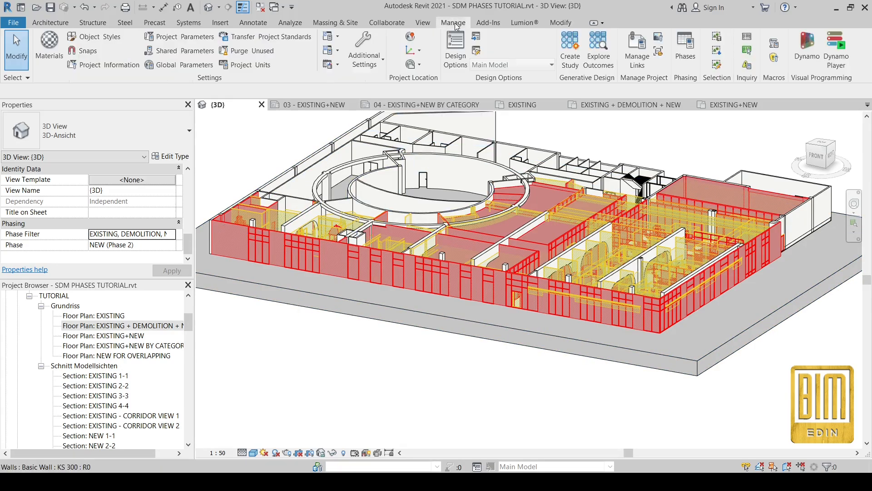
pyautogui.click(686, 50)
pyautogui.click(376, 130)
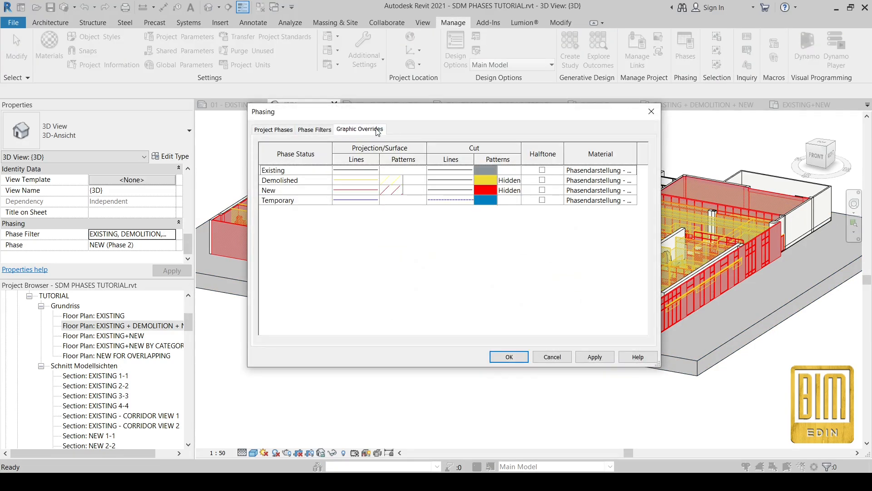
pyautogui.click(652, 111)
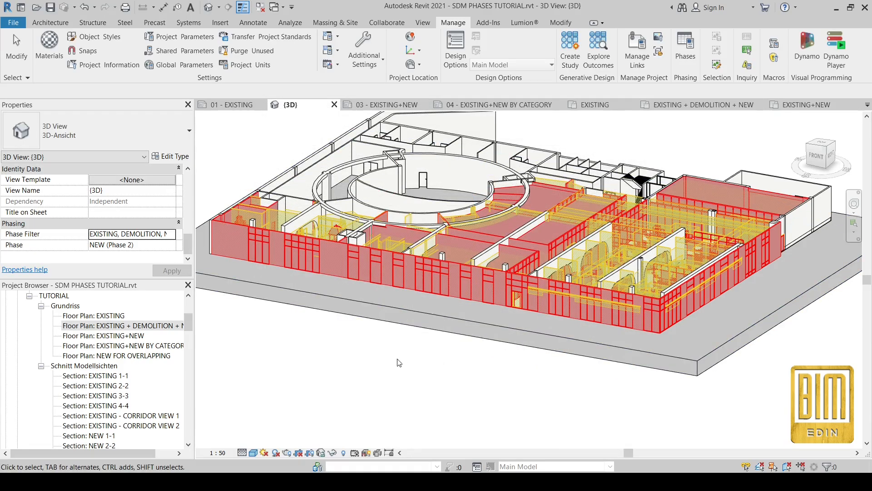
# Set the 3D view's phase filter to PRELIMINARY PLANNING and take a close look at the furnished interior.
pyautogui.click(172, 234)
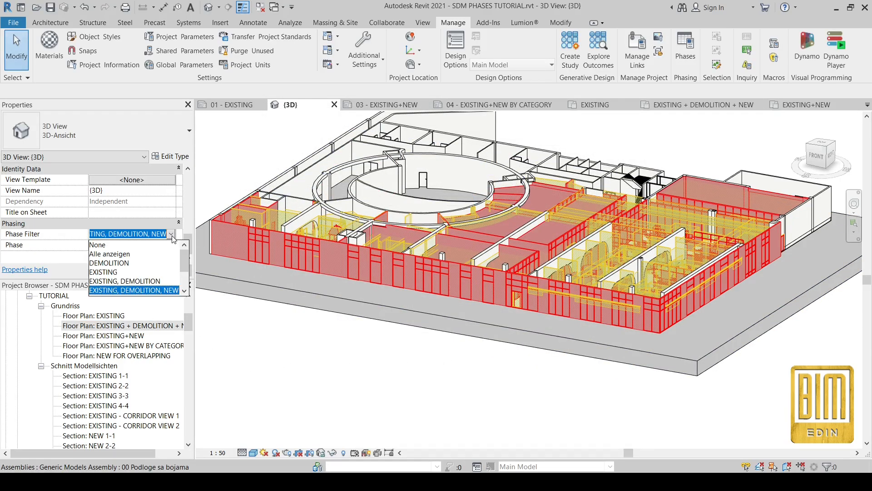
pyautogui.click(122, 282)
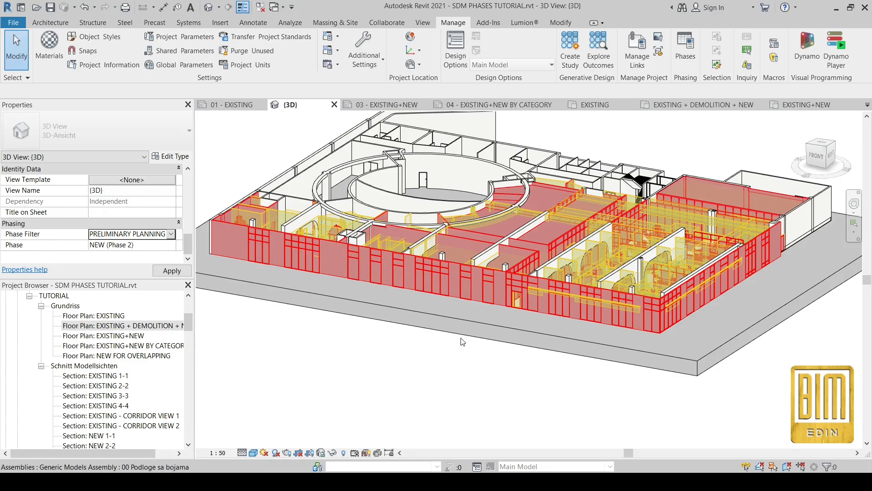
pyautogui.keyDown('shift'); pyautogui.moveTo(671, 326); pyautogui.dragTo(649, 319, button='middle'); pyautogui.keyUp('shift')
pyautogui.scroll(6, 507, 250)
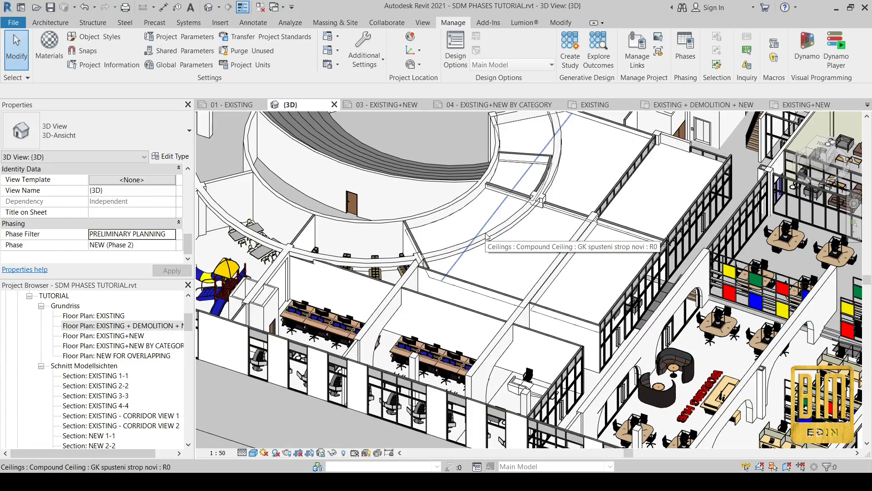
# Hide the Ceilings category in the 3D view using a ceiling beside the circular hall.
pyautogui.click(476, 207)
pyautogui.scroll(5, 479, 206)
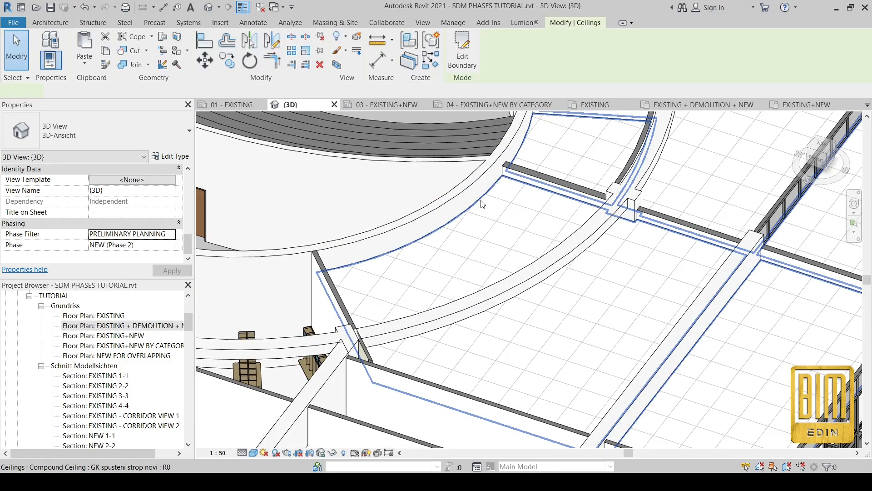
pyautogui.rightClick(482, 203)
pyautogui.moveTo(537, 246)
pyautogui.click(640, 245)
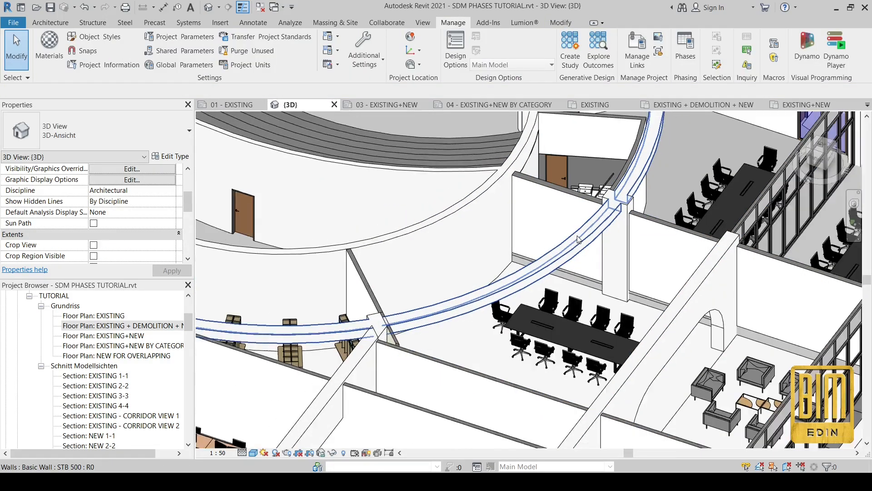
# Examine the furnished rooms around the circular hall and check the meeting room's floor slab.
pyautogui.scroll(-5, 577, 239)
pyautogui.scroll(6, 560, 166)
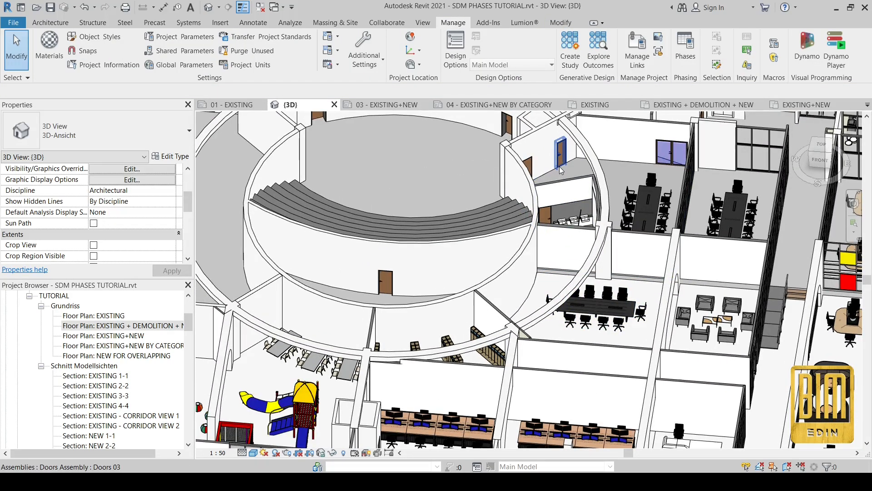
pyautogui.click(565, 168)
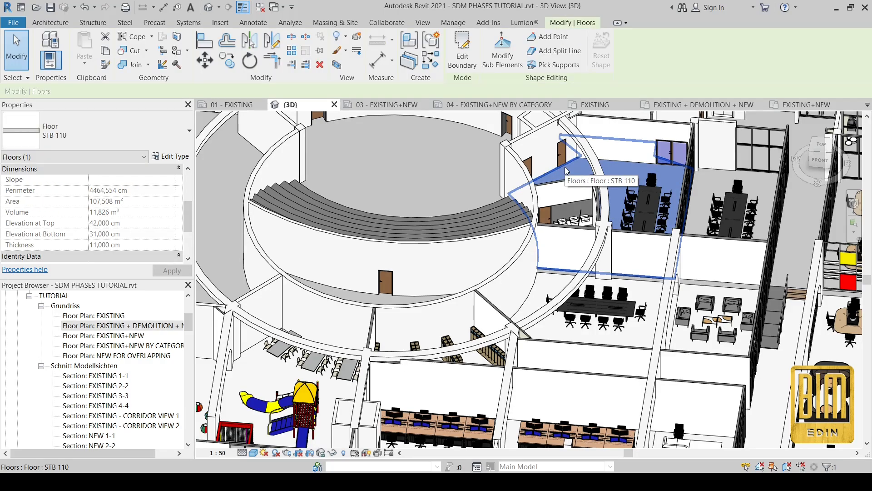
pyautogui.scroll(-2, 572, 172)
pyautogui.scroll(2, 723, 179)
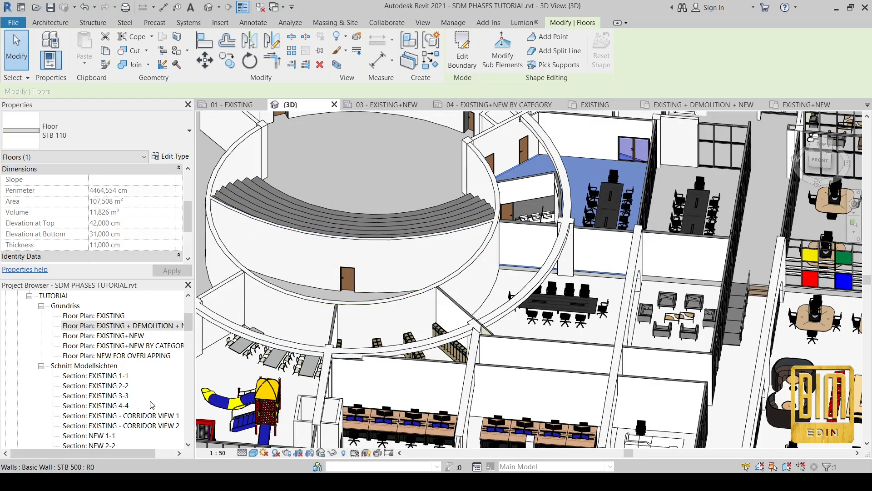
# Open the EXISTING floor plan and check the phase properties of the horizontal KS 200 wall between the columns.
pyautogui.doubleClick(96, 315)
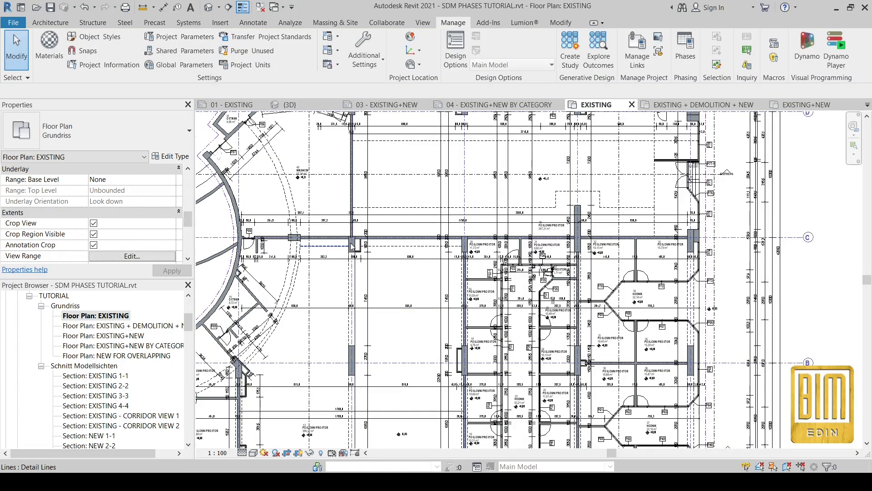
pyautogui.click(445, 227)
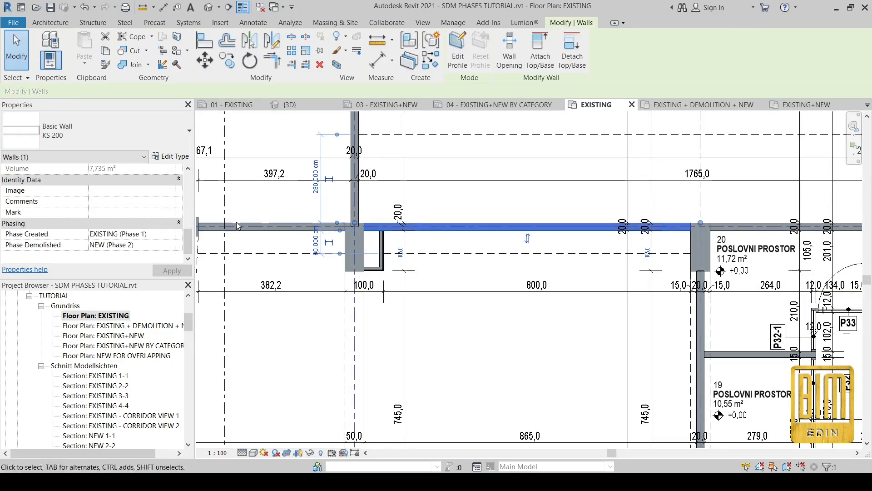
pyautogui.click(466, 199)
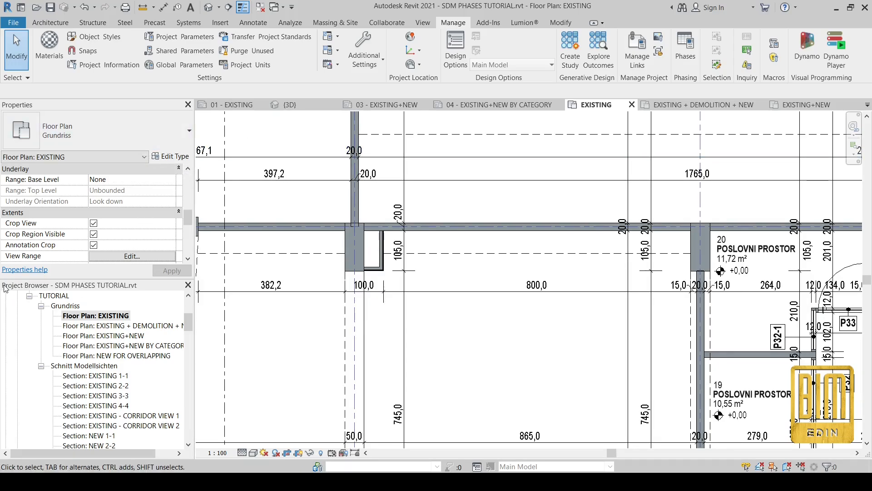
# Start a new Walls schedule of building components for phase NEW (Phase 2).
pyautogui.scroll(-10, 67, 325)
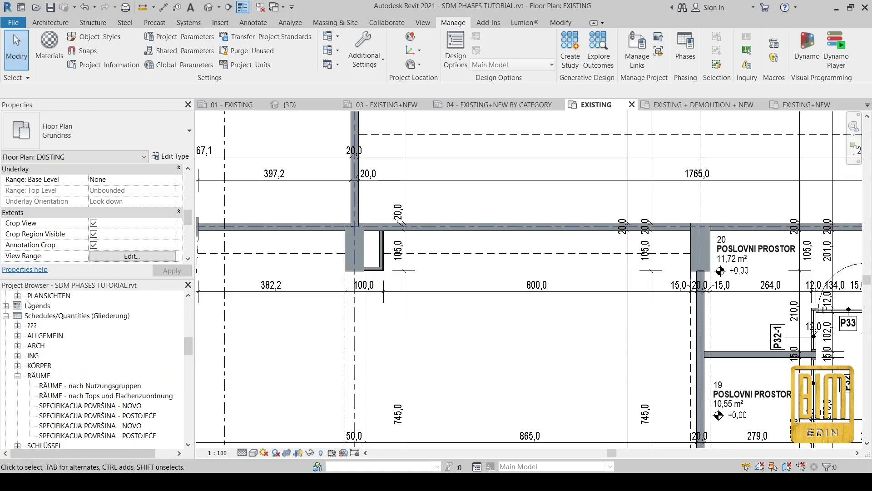
pyautogui.rightClick(29, 317)
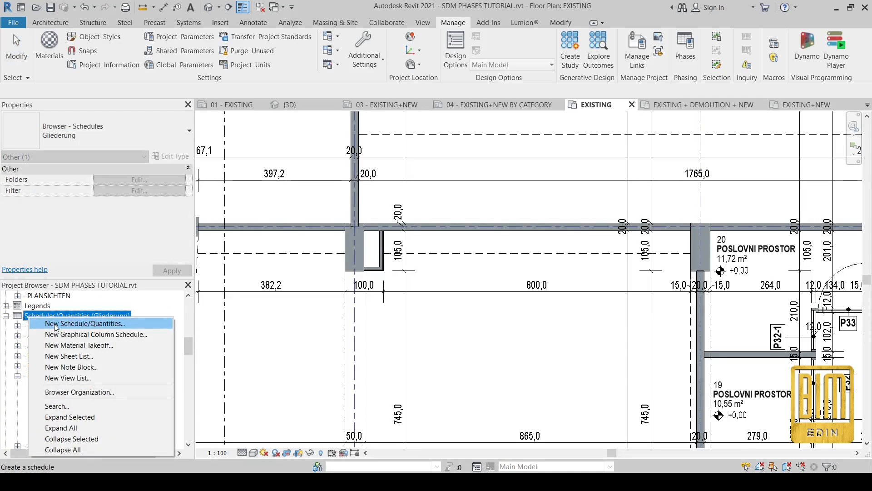
pyautogui.click(56, 324)
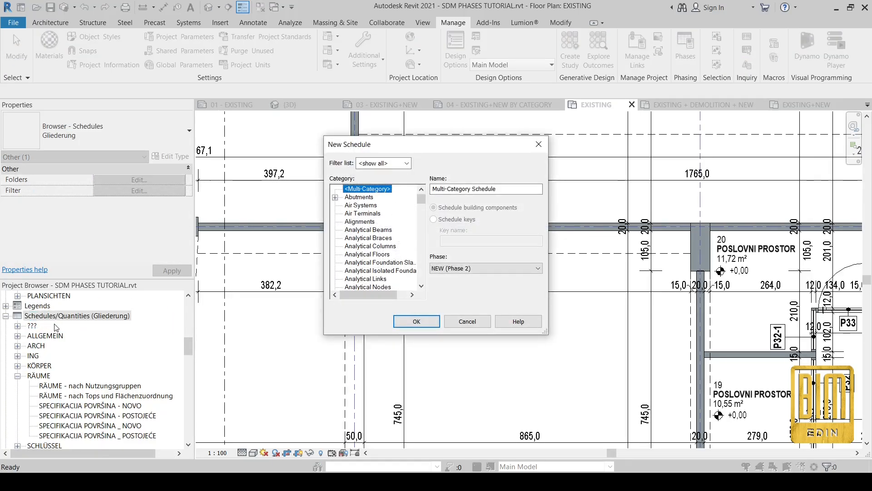
pyautogui.scroll(-20, 386, 241)
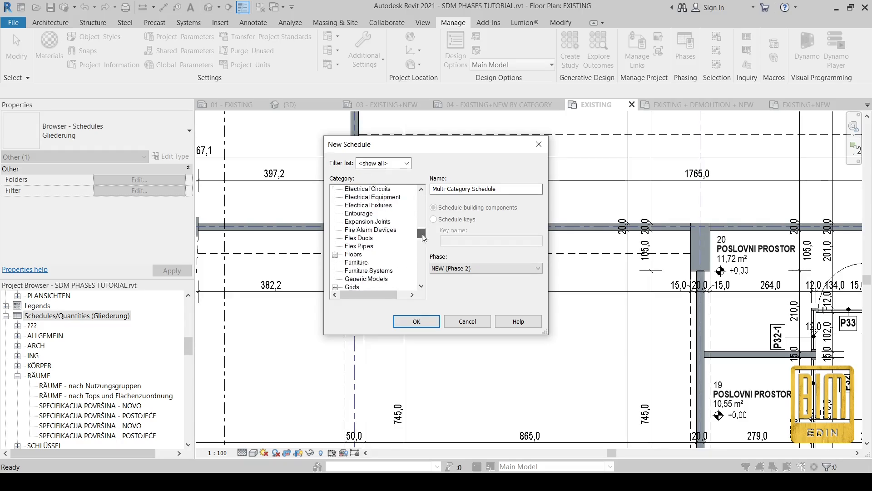
pyautogui.click(356, 263)
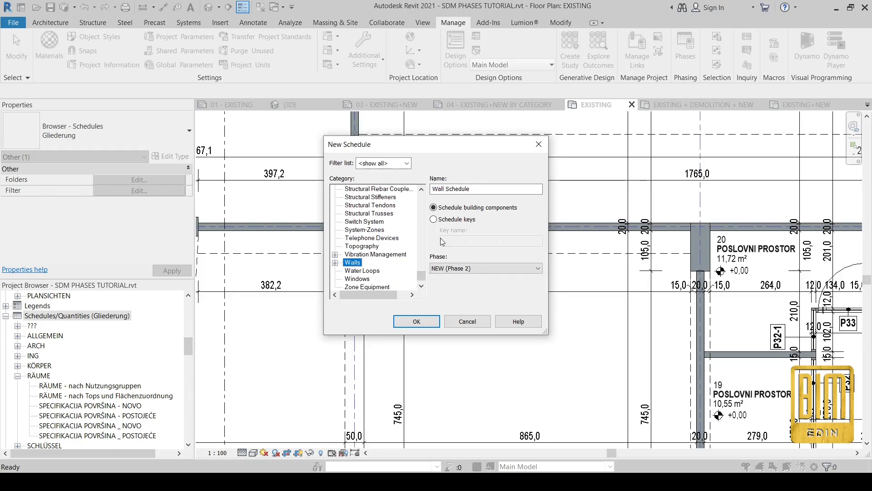
pyautogui.click(417, 321)
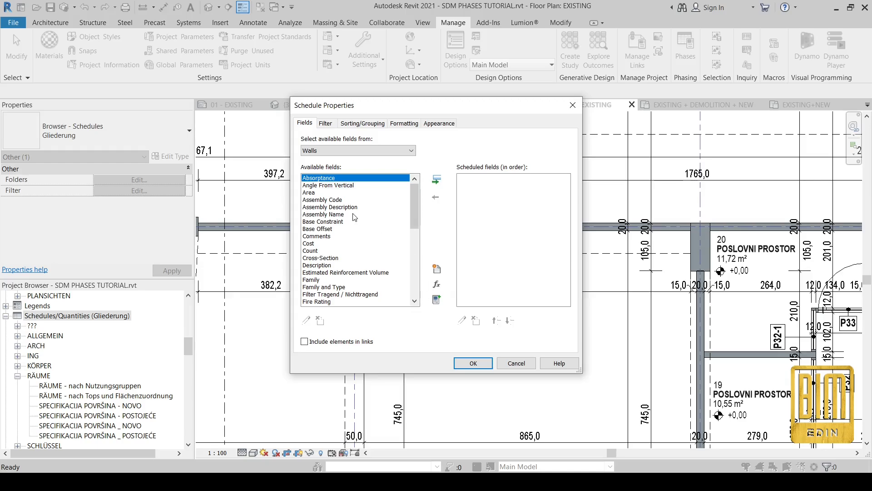
# Add the fields Type, Phase Created and Phase Demolished to the wall schedule.
pyautogui.scroll(-9, 350, 252)
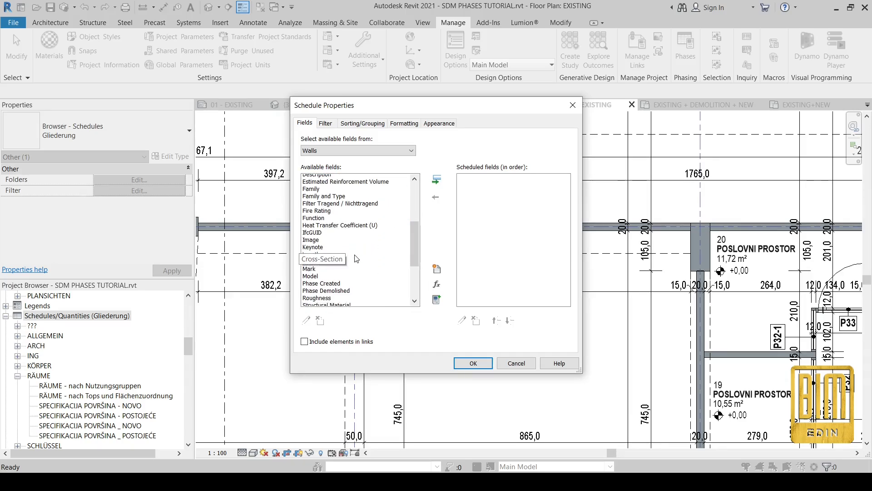
pyautogui.doubleClick(314, 247)
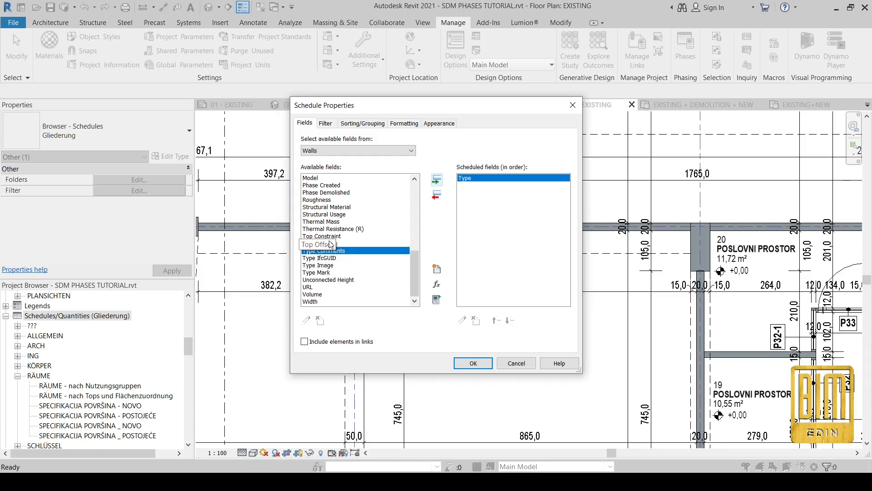
pyautogui.scroll(1, 331, 245)
pyautogui.click(325, 207)
pyautogui.click(436, 181)
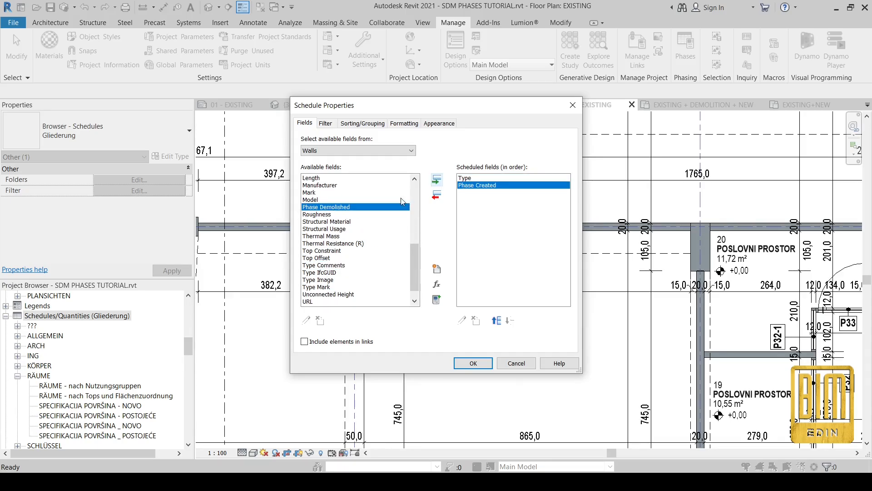
pyautogui.click(437, 181)
# Add the Base Constraint field to the wall schedule and move it to first place in the field order.
pyautogui.scroll(3, 318, 203)
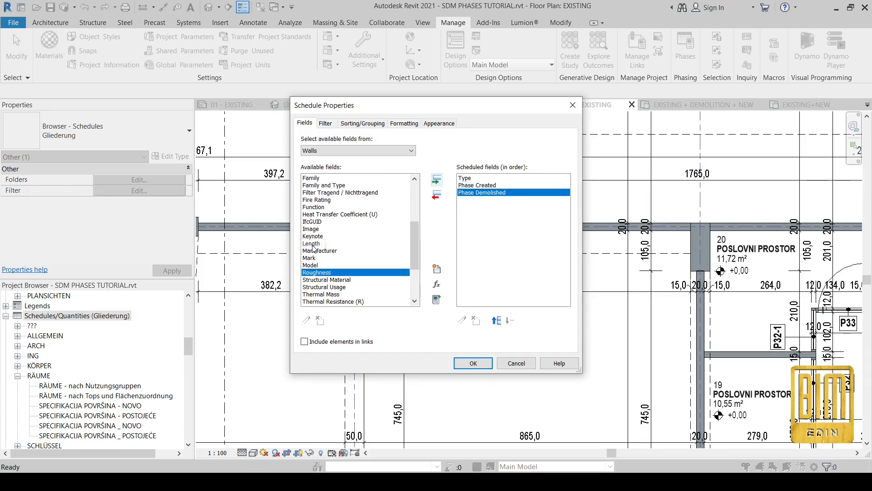
pyautogui.scroll(4, 313, 247)
pyautogui.click(318, 207)
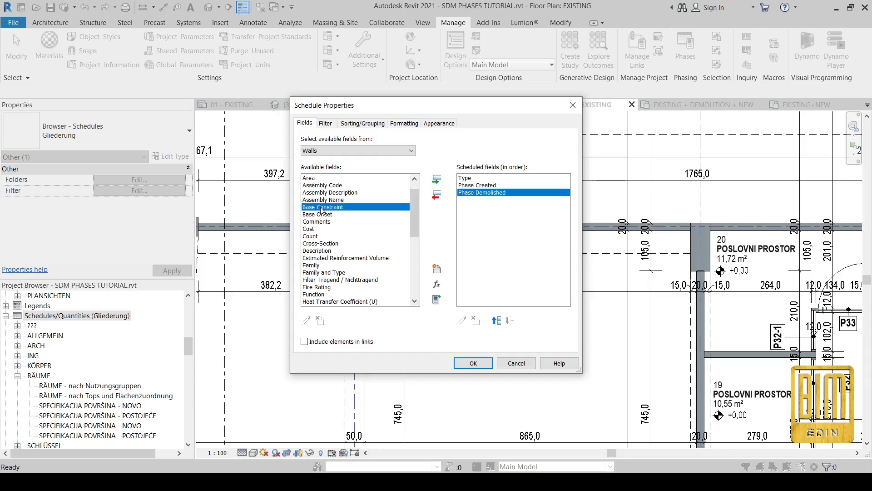
pyautogui.click(437, 180)
pyautogui.click(497, 321)
pyautogui.click(497, 321)
pyautogui.click(496, 321)
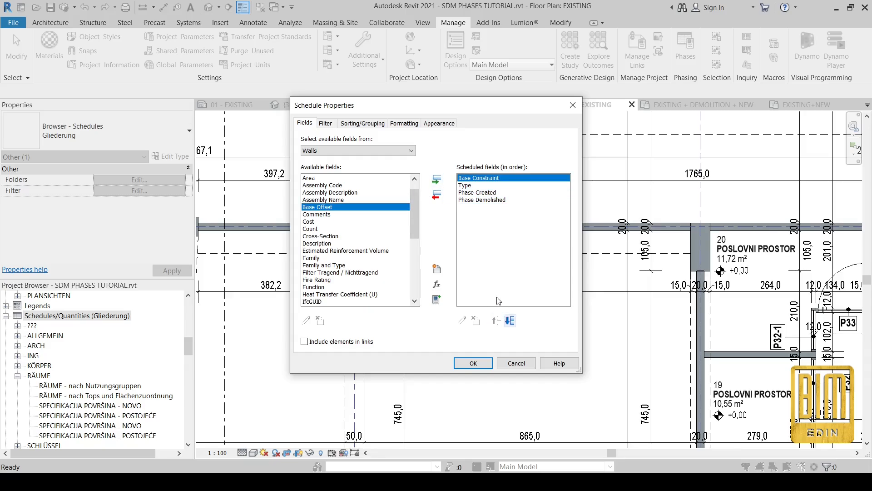
pyautogui.click(498, 278)
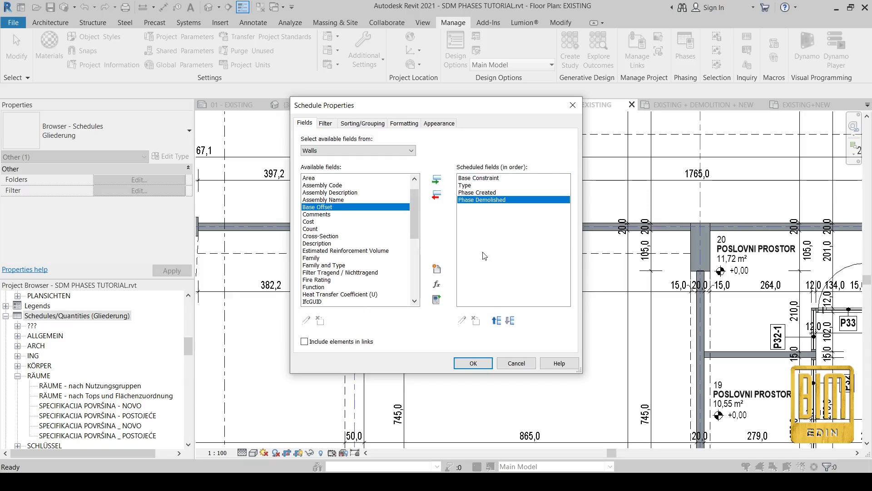
# Sort the wall schedule by Base Constraint in ascending order, create it and look through its rows.
pyautogui.click(325, 123)
pyautogui.click(362, 123)
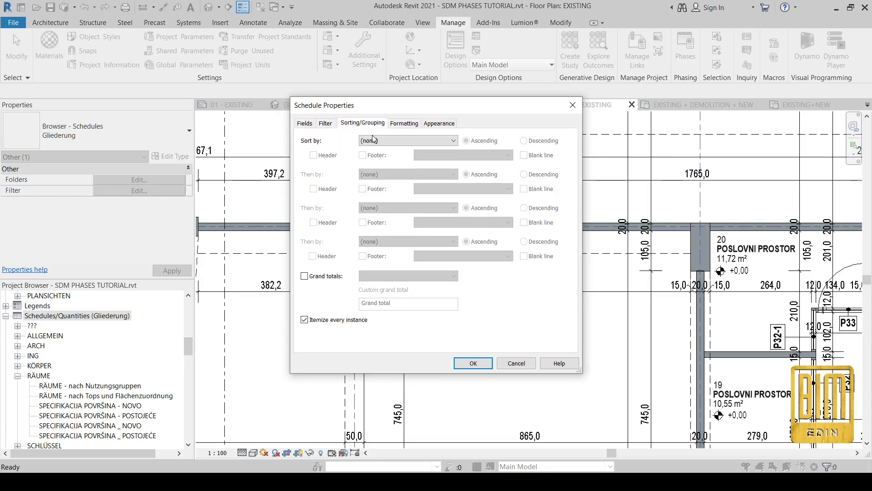
pyautogui.click(409, 141)
pyautogui.click(394, 159)
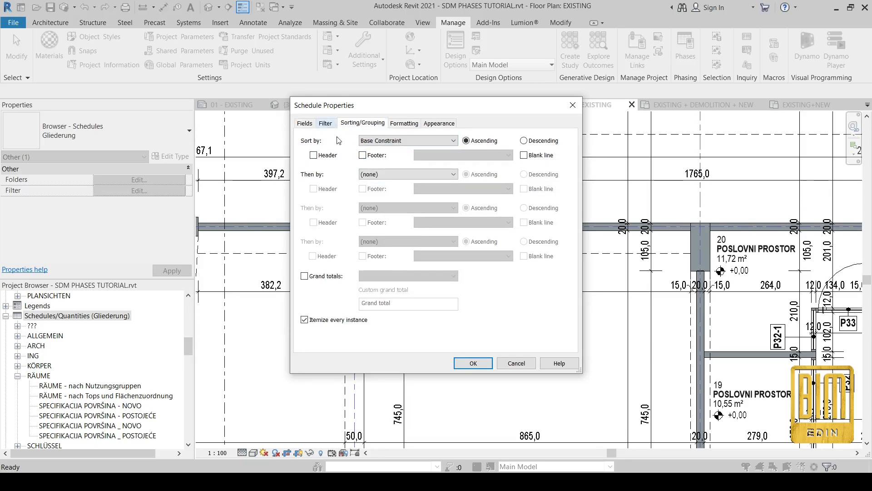
pyautogui.click(471, 363)
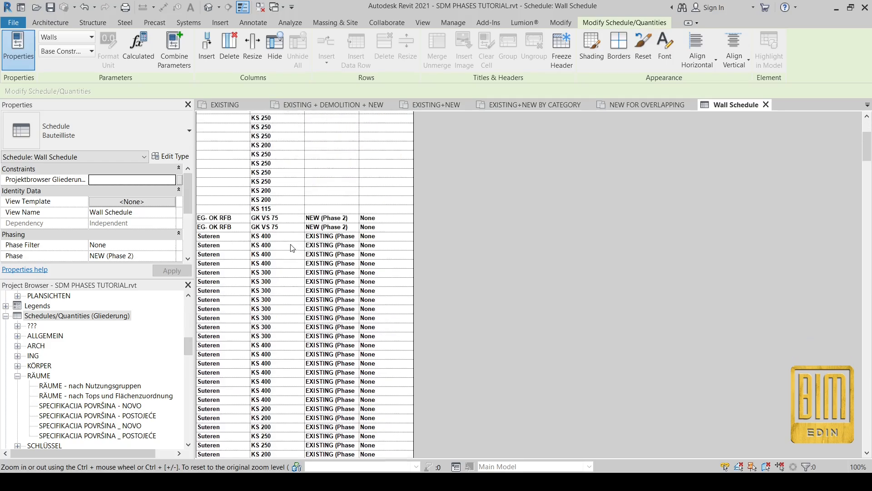
pyautogui.scroll(-5, 292, 248)
pyautogui.scroll(5, 291, 247)
# Filter the wall schedule to walls whose Phase Created equals NEW (Phase 2) and review the filtered list.
pyautogui.scroll(-3, 104, 249)
pyautogui.click(132, 223)
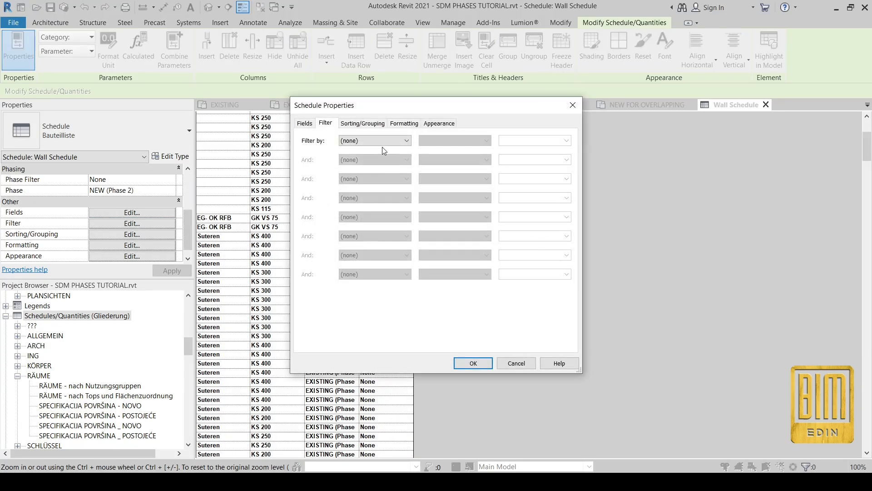
pyautogui.click(383, 141)
pyautogui.click(380, 165)
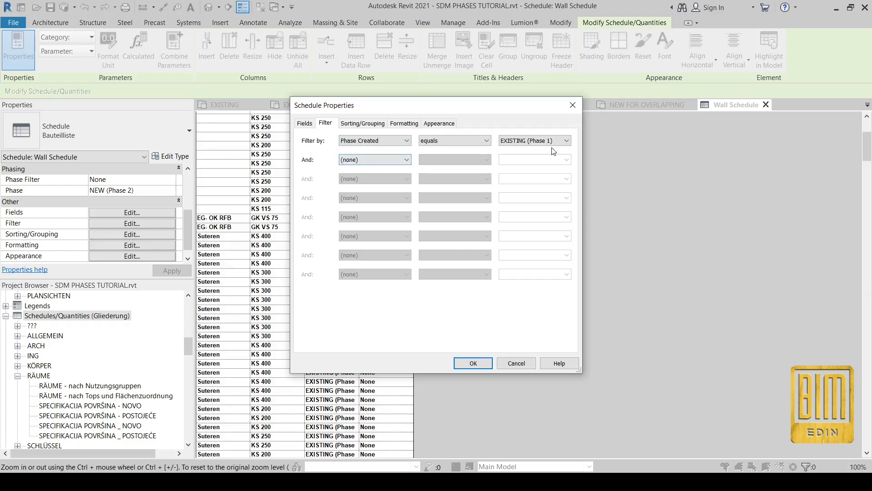
pyautogui.click(567, 141)
pyautogui.click(560, 157)
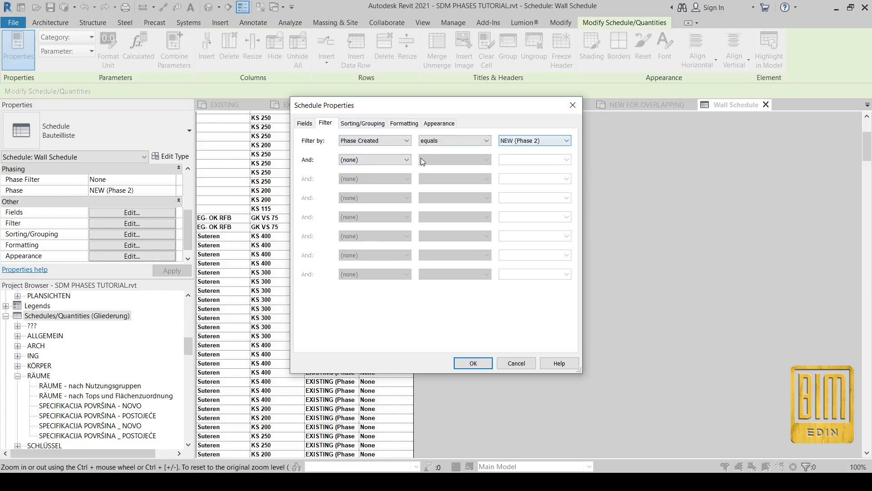
pyautogui.click(473, 364)
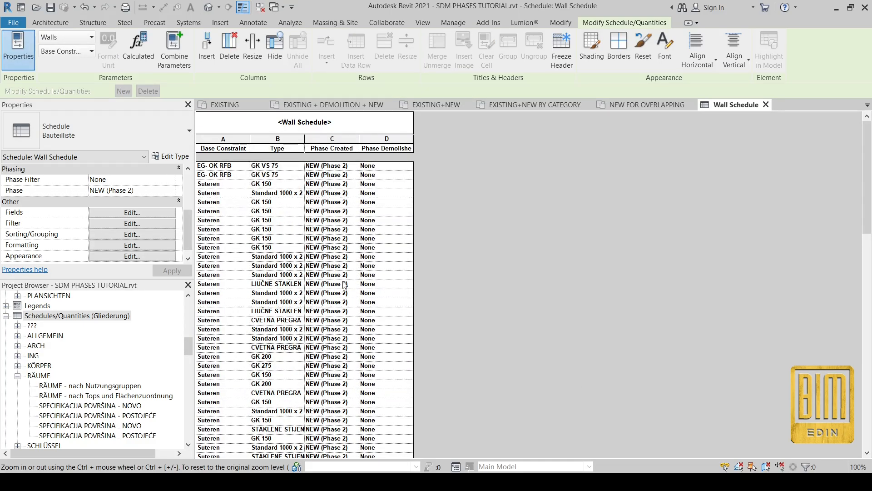
pyautogui.scroll(-10, 344, 285)
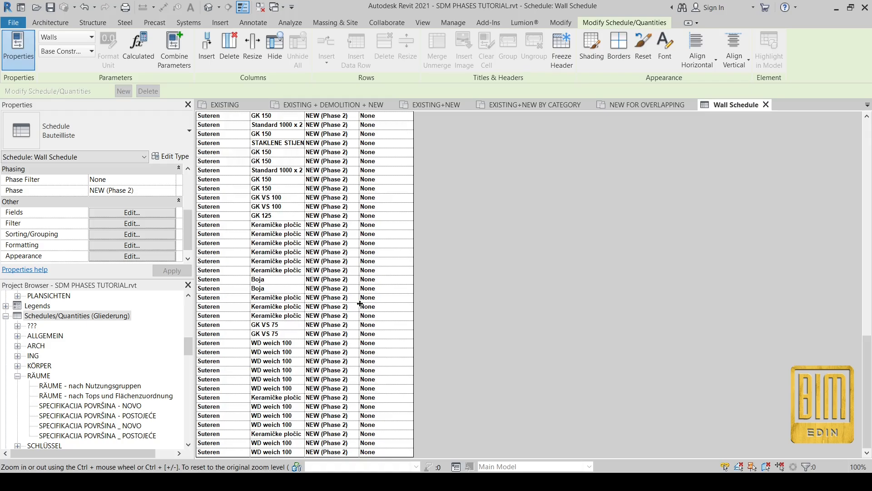
# Change the wall schedule's filter to Phase Demolished equals NEW (Phase 2) and look through the filtered rows.
pyautogui.scroll(12, 360, 304)
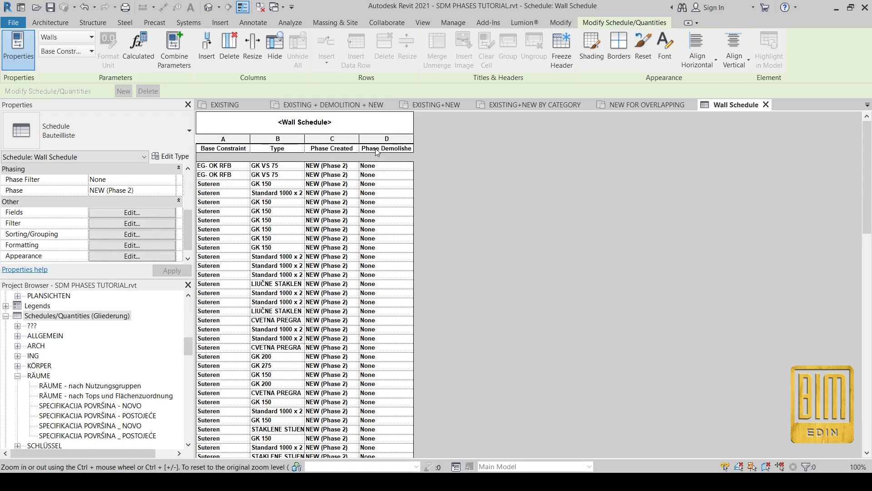
pyautogui.click(136, 223)
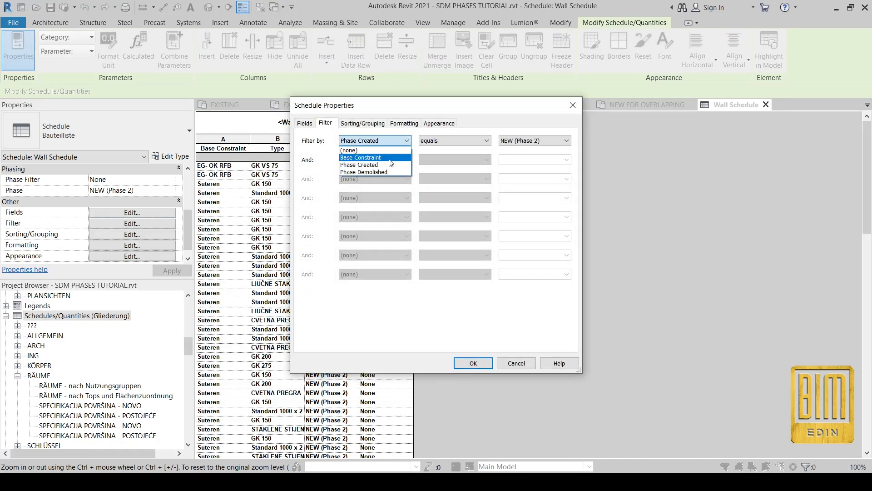
pyautogui.click(371, 171)
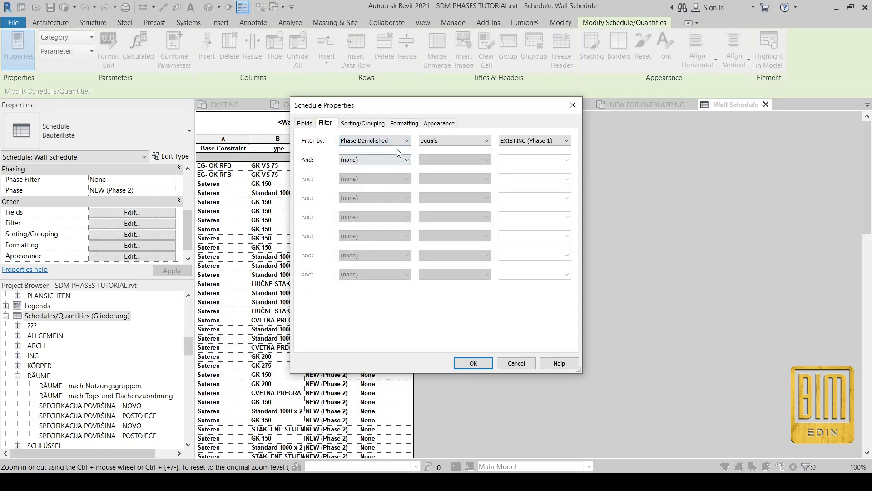
pyautogui.click(568, 141)
pyautogui.click(541, 158)
pyautogui.click(473, 363)
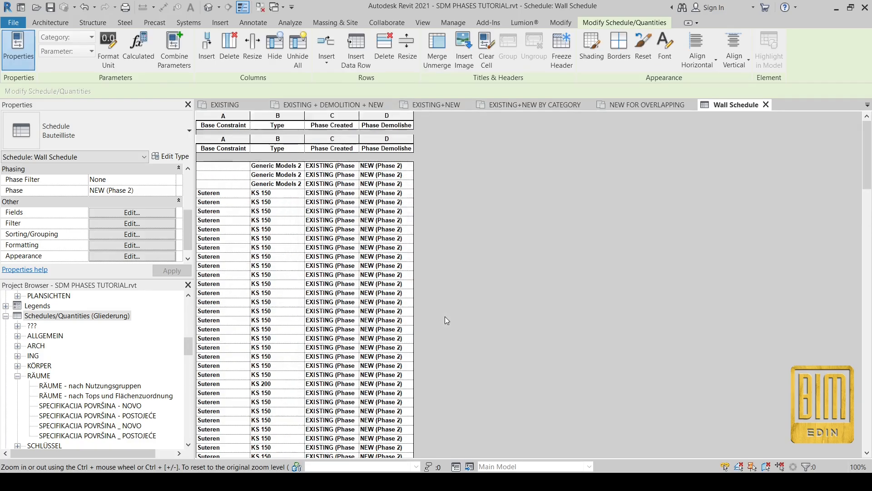
pyautogui.scroll(-10, 340, 189)
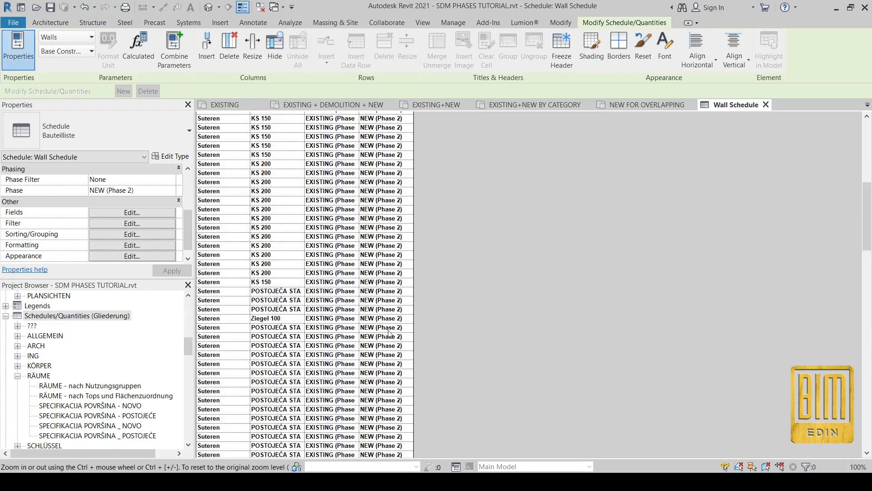
pyautogui.scroll(10, 381, 240)
# Select all walls in the filtered schedule, set their Phase Demolished to None from the EXISTING floor plan and remove the invalid dimension references.
pyautogui.click(393, 141)
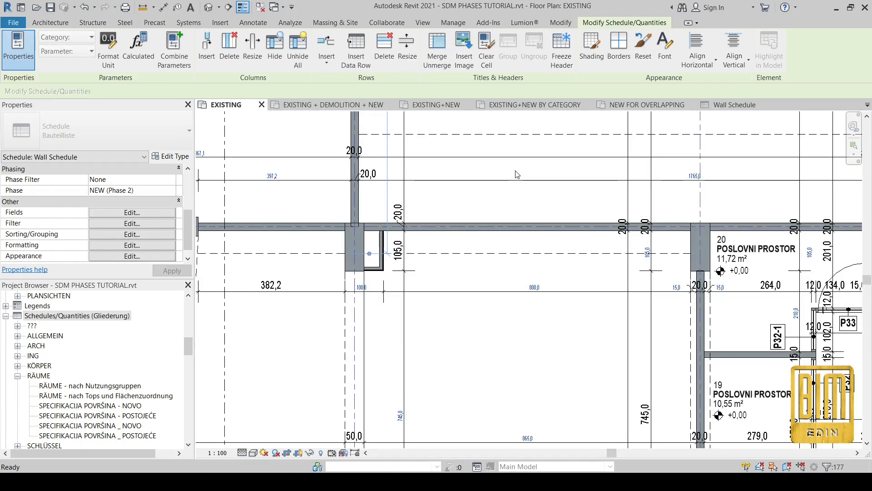
pyautogui.scroll(-3, 477, 255)
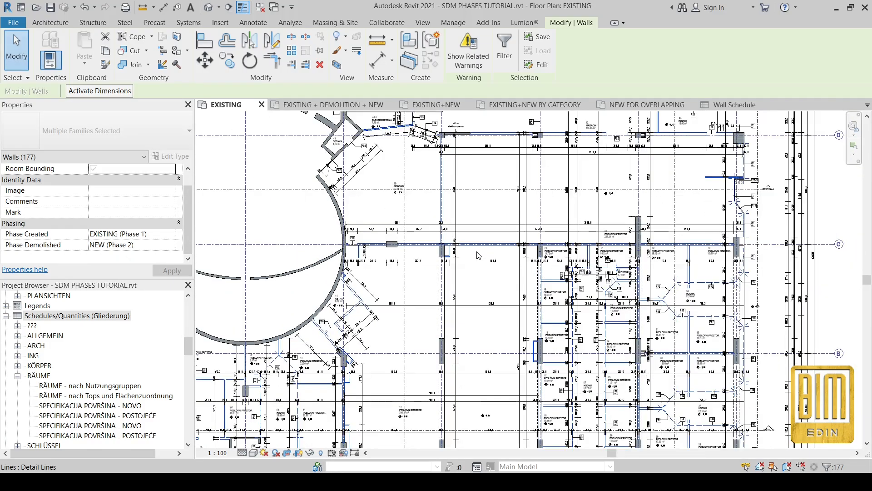
pyautogui.click(164, 245)
pyautogui.click(109, 274)
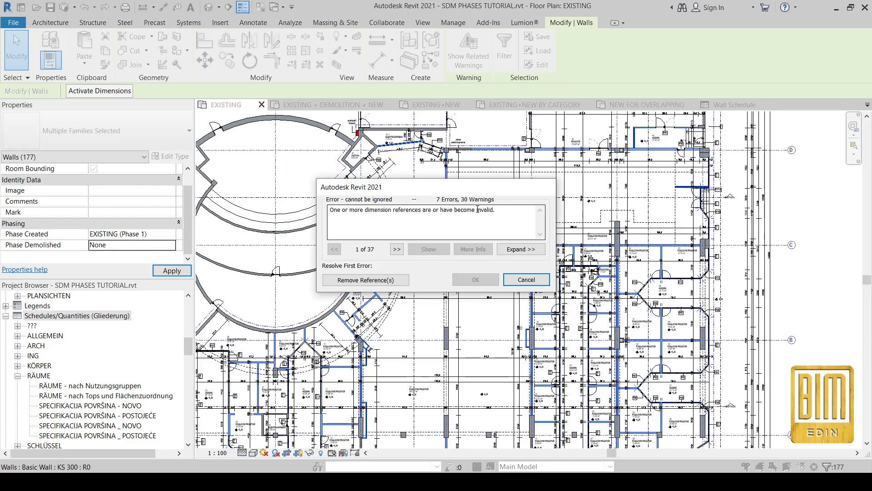
pyautogui.click(366, 279)
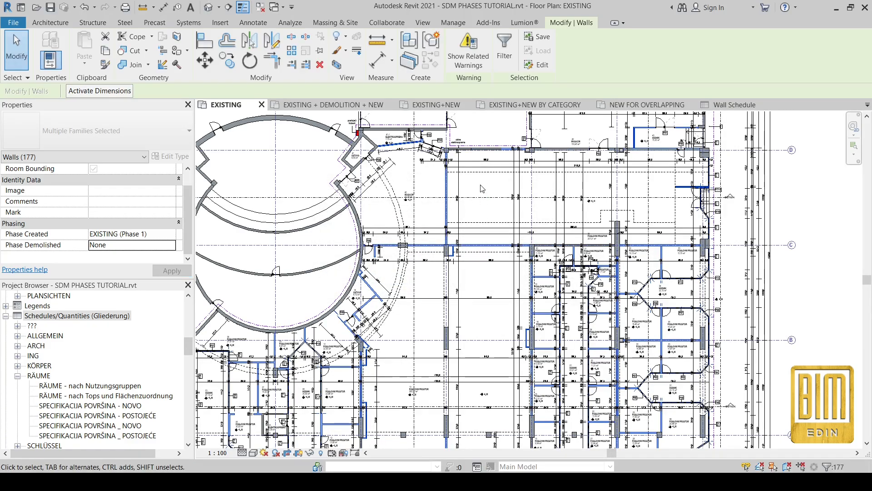
pyautogui.click(480, 185)
# Check the phase properties of the horizontal KS 200 wall along grid C in the EXISTING floor plan.
pyautogui.scroll(5, 470, 212)
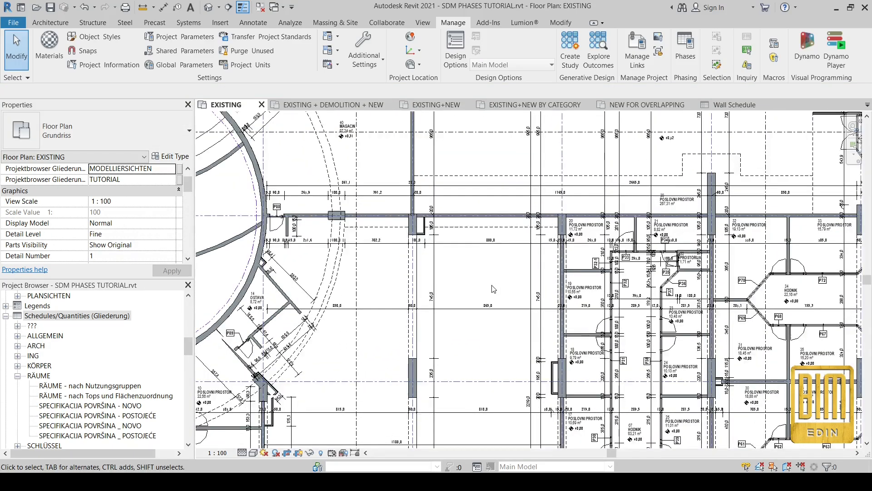
pyautogui.click(470, 212)
pyautogui.scroll(-5, 106, 235)
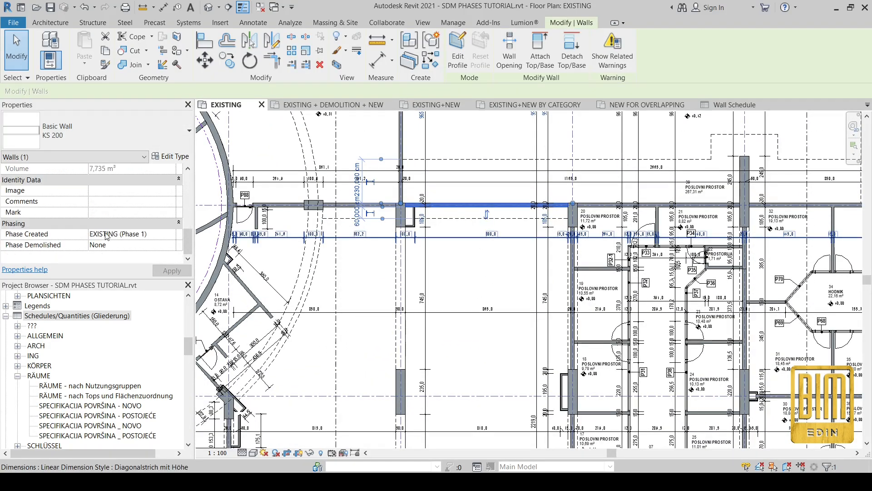
pyautogui.click(462, 256)
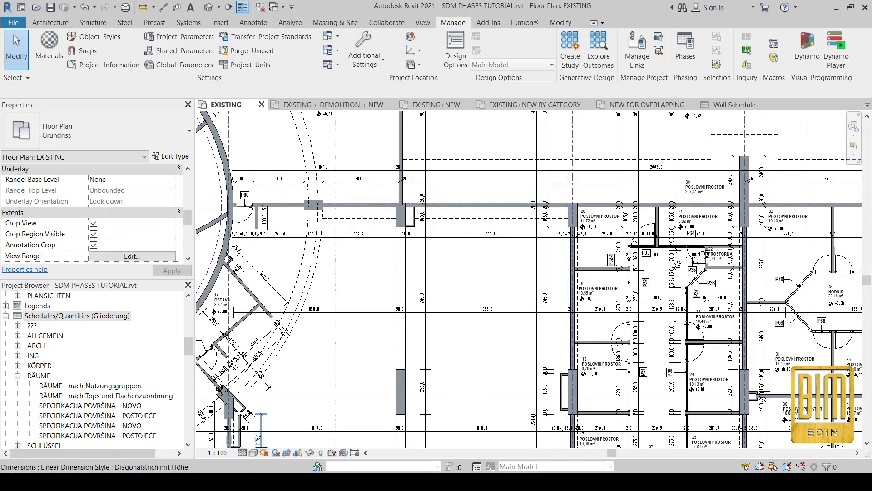
# Switch to Adobe Reader to examine the demolition and new walls in SDM PHASES 2.pdf, and return to the EXISTING plan in Revit.
pyautogui.moveTo(221, 481)
pyautogui.click(283, 447)
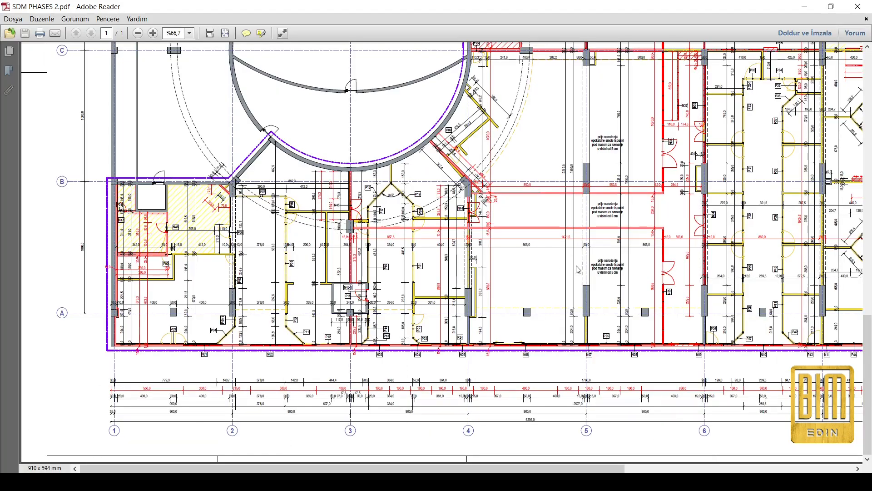
pyautogui.scroll(3, 577, 269)
pyautogui.moveTo(450, 468); pyautogui.dragTo(622, 467)
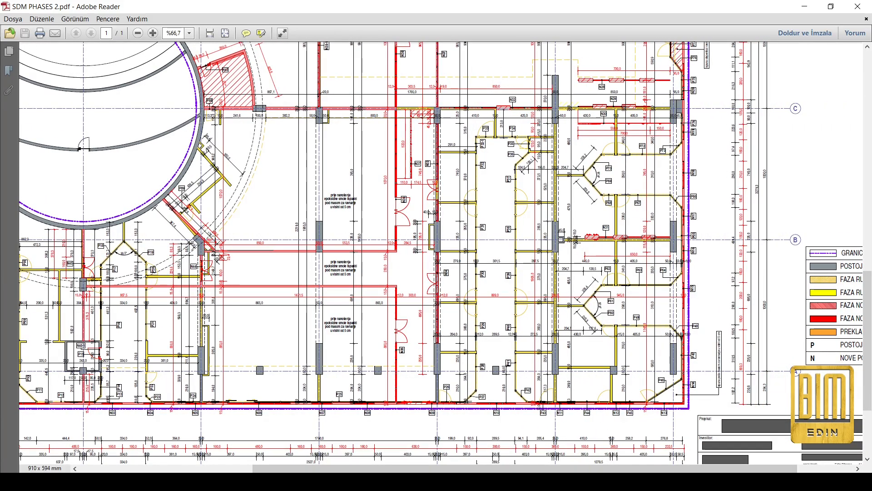
pyautogui.hotkey('alt', 'Tab')
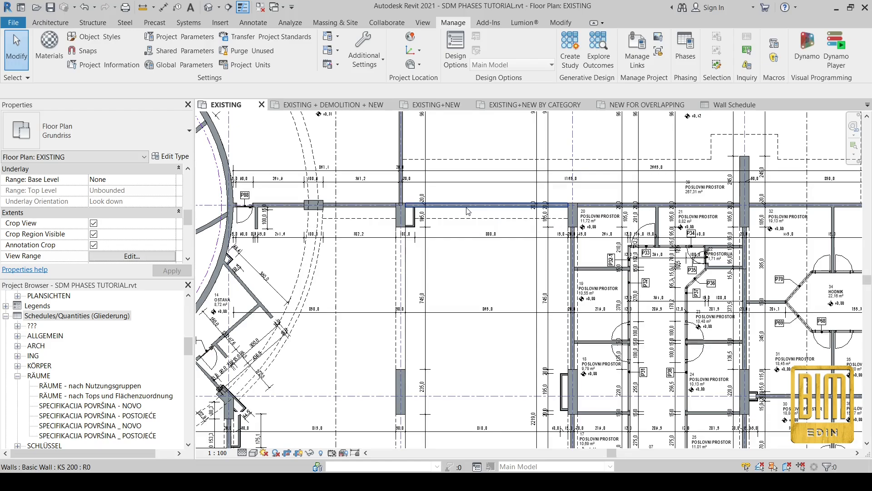
pyautogui.click(467, 211)
pyautogui.click(469, 270)
# Open sheet 02 - EXISTING, DEMOLITION, NEW and examine how its walls are displayed across the plan.
pyautogui.scroll(-4, 136, 392)
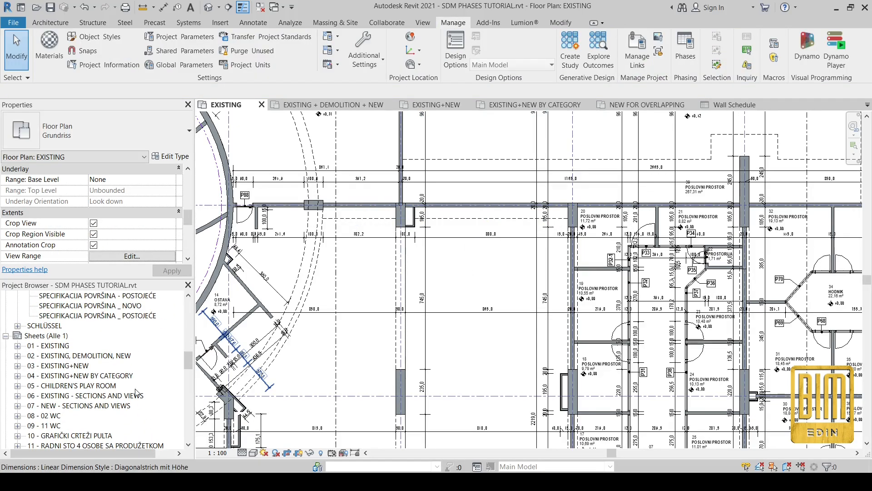
pyautogui.click(86, 357)
pyautogui.doubleClick(85, 357)
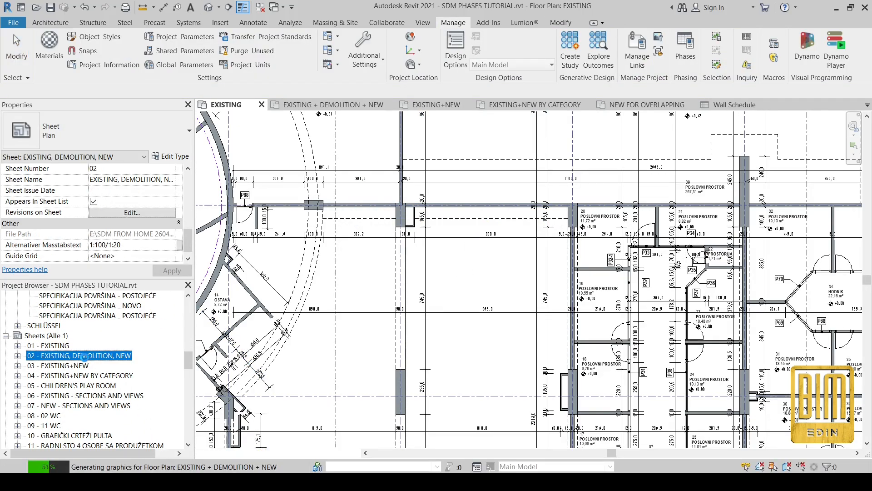
pyautogui.scroll(-5, 415, 249)
pyautogui.scroll(-2, 417, 251)
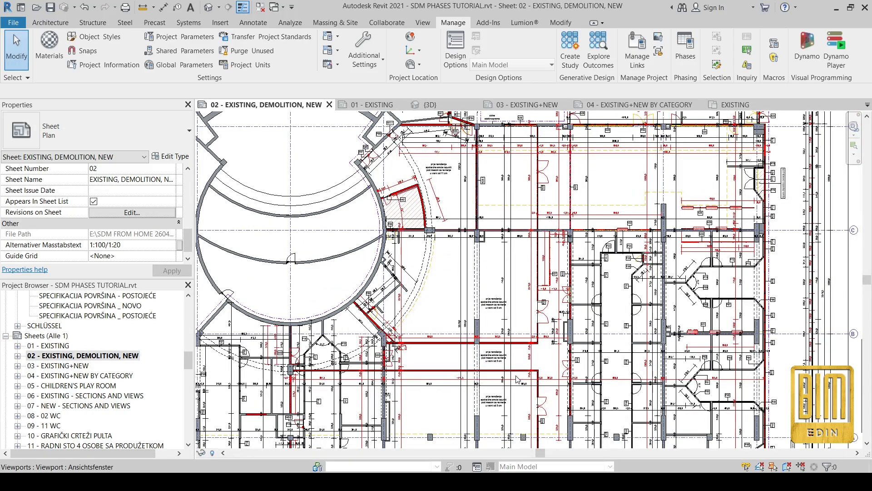
pyautogui.scroll(2, 532, 232)
pyautogui.scroll(2, 673, 191)
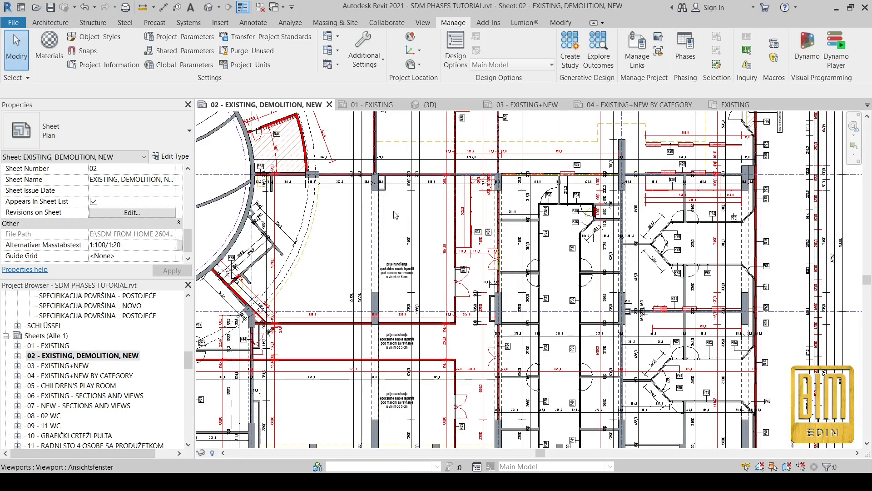
# Open sheets 03 - EXISTING+NEW and 04 - EXISTING+NEW BY CATEGORY and examine their plans.
pyautogui.doubleClick(63, 367)
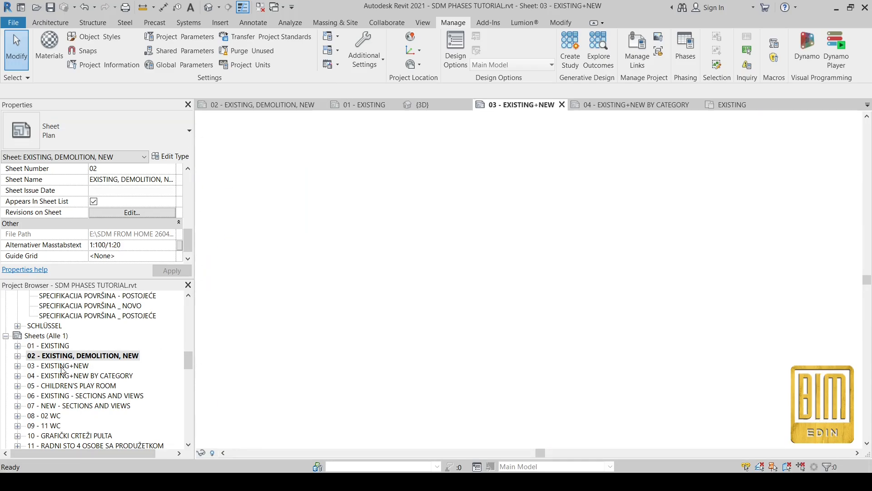
pyautogui.scroll(5, 615, 316)
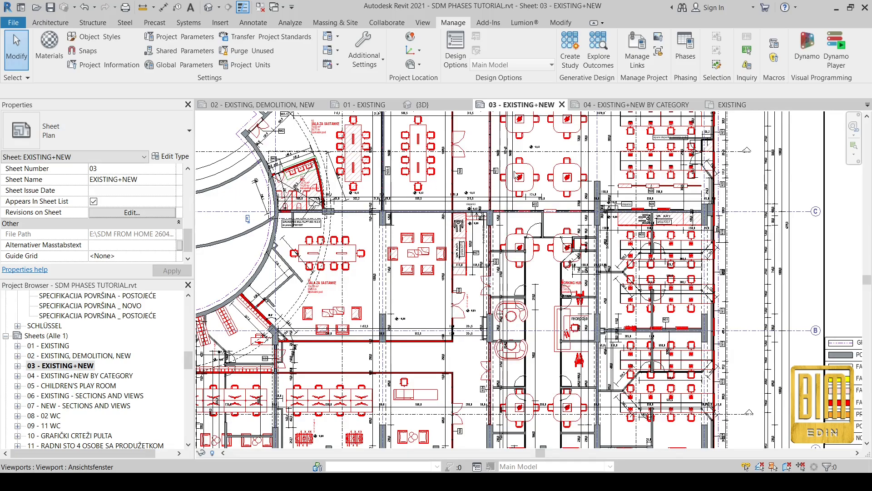
pyautogui.click(58, 377)
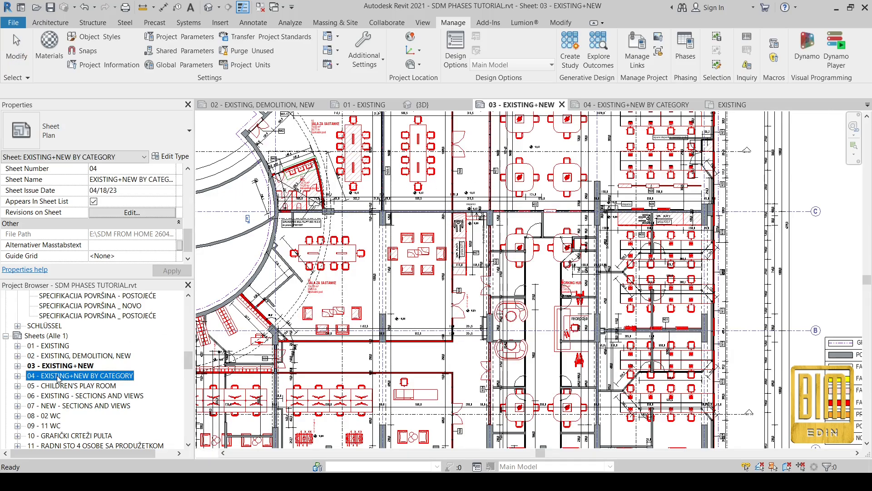
pyautogui.doubleClick(56, 376)
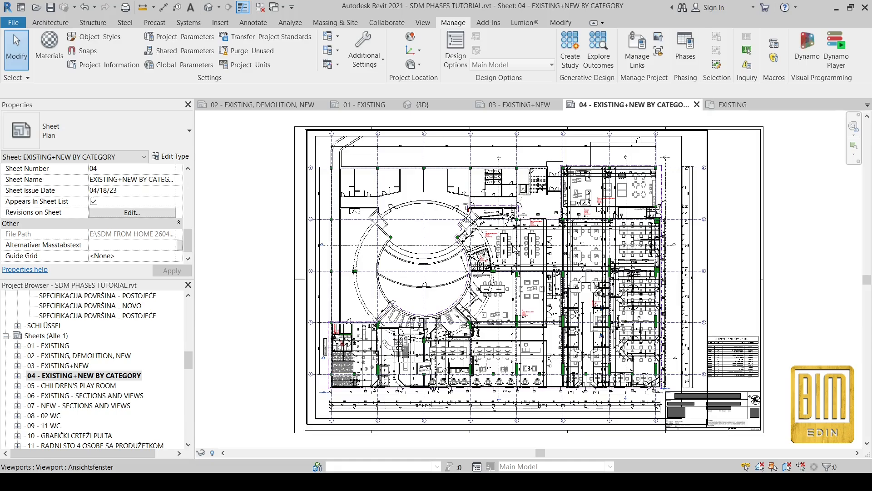
pyautogui.scroll(5, 612, 162)
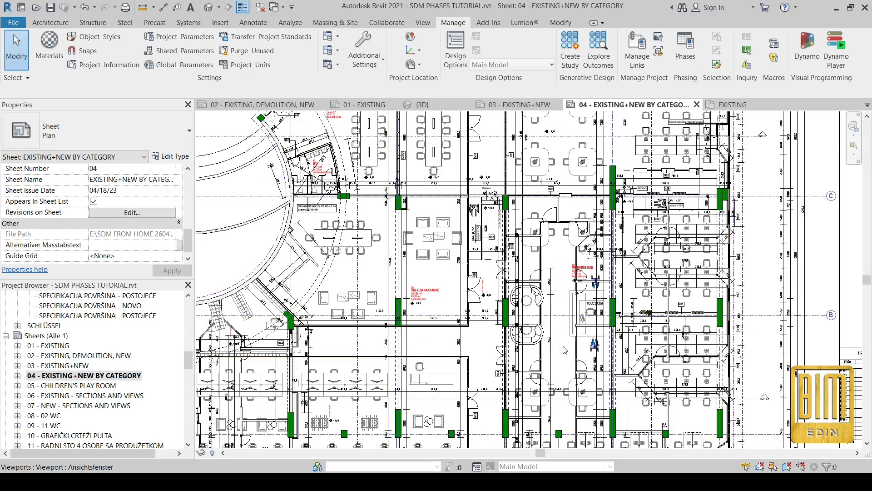
# Open sheet 01 - EXISTING, followed by sheet 02 - EXISTING, DEMOLITION, NEW, to compare their plans.
pyautogui.scroll(5, 109, 347)
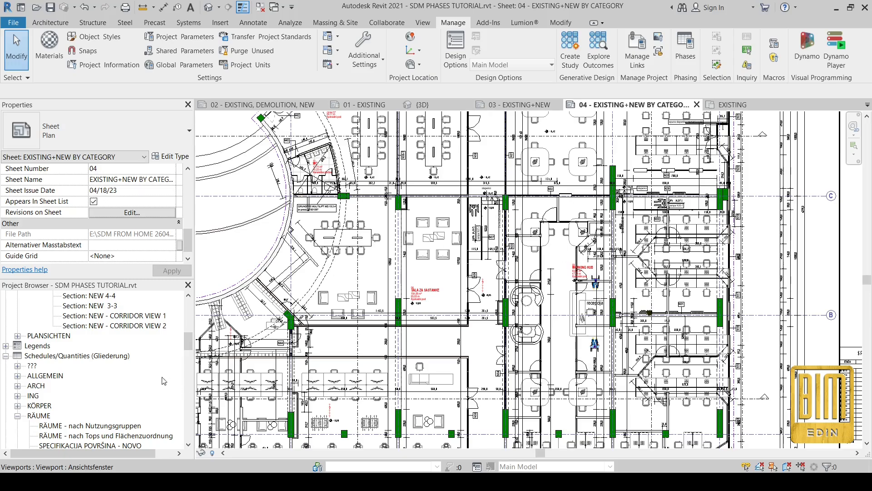
pyautogui.scroll(-5, 94, 370)
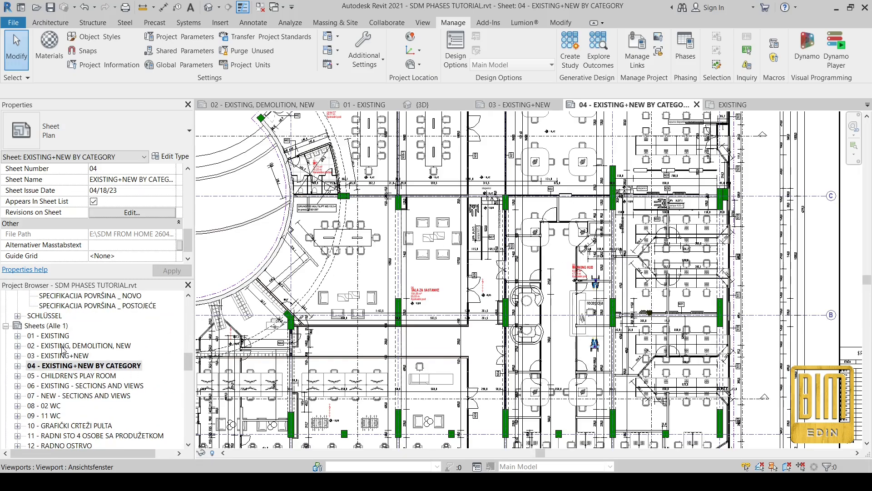
pyautogui.doubleClick(52, 337)
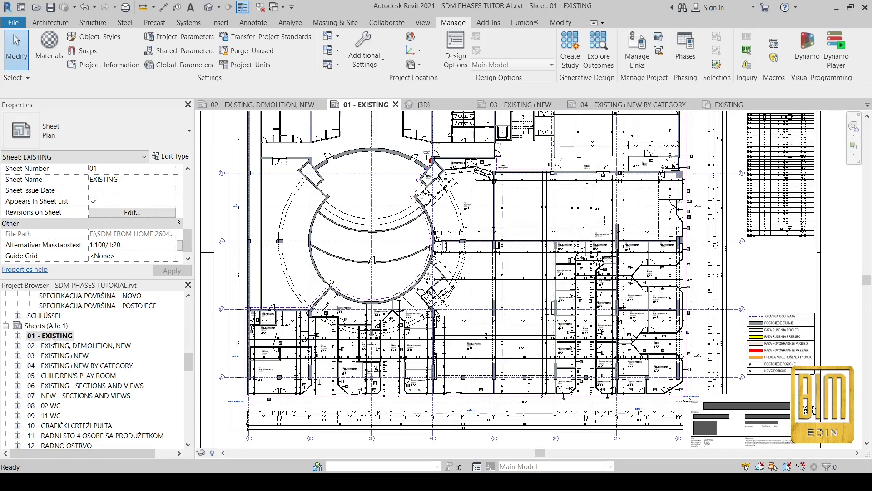
pyautogui.doubleClick(64, 346)
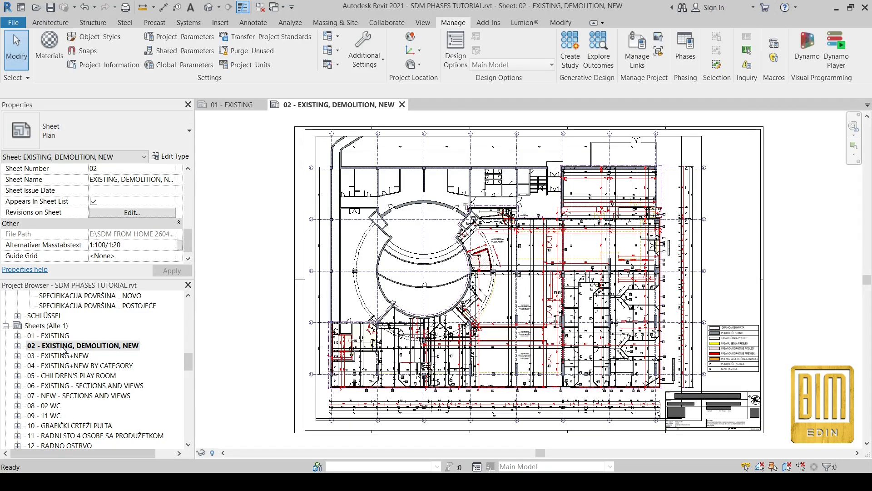
# Open the EXISTING floor plan and tile it side by side with sheet 02 - EXISTING, DEMOLITION, NEW.
pyautogui.scroll(10, 62, 349)
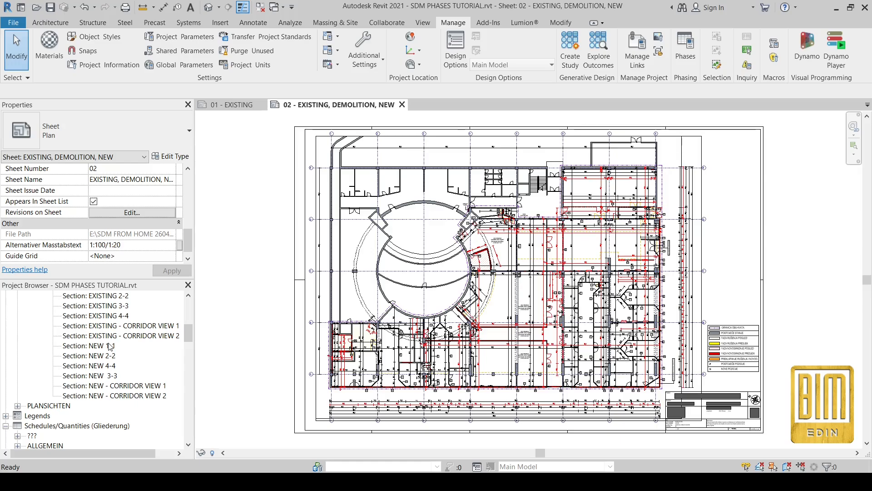
pyautogui.scroll(3, 111, 347)
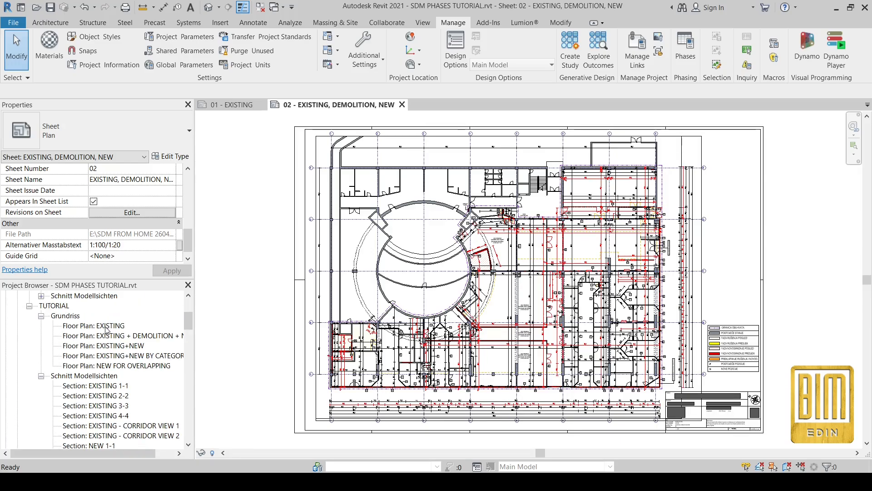
pyautogui.doubleClick(106, 327)
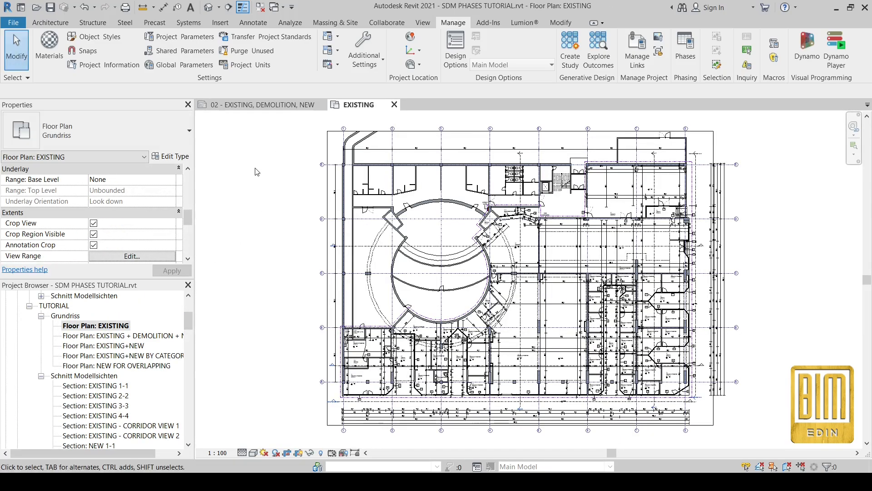
pyautogui.click(560, 22)
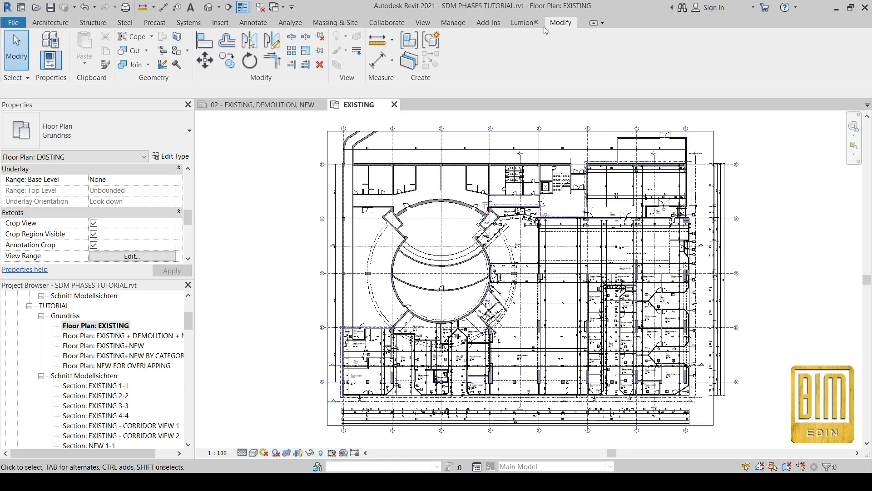
pyautogui.click(429, 23)
pyautogui.press('w')
pyautogui.press('t')
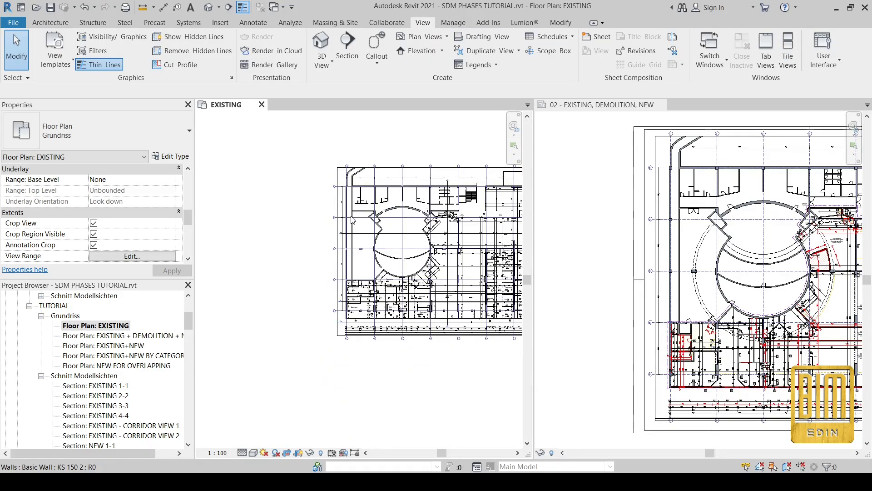
pyautogui.scroll(-2, 351, 218)
pyautogui.scroll(-5, 566, 269)
pyautogui.scroll(5, 784, 291)
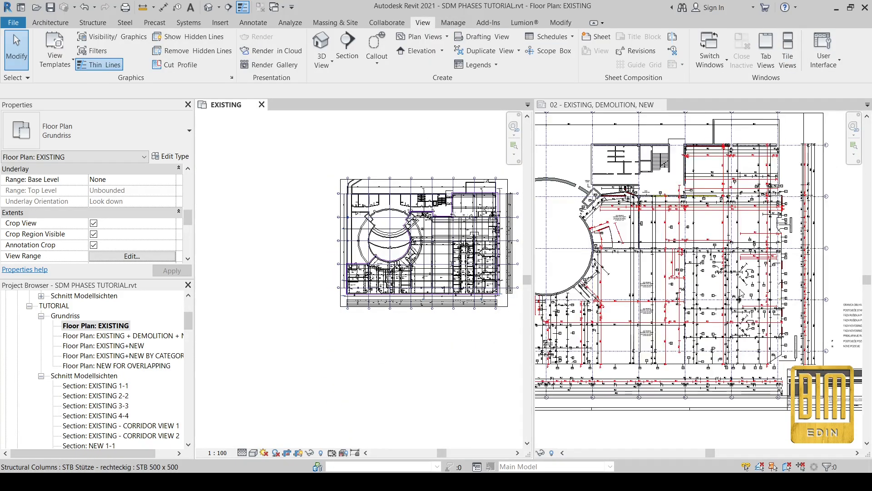
pyautogui.scroll(5, 740, 295)
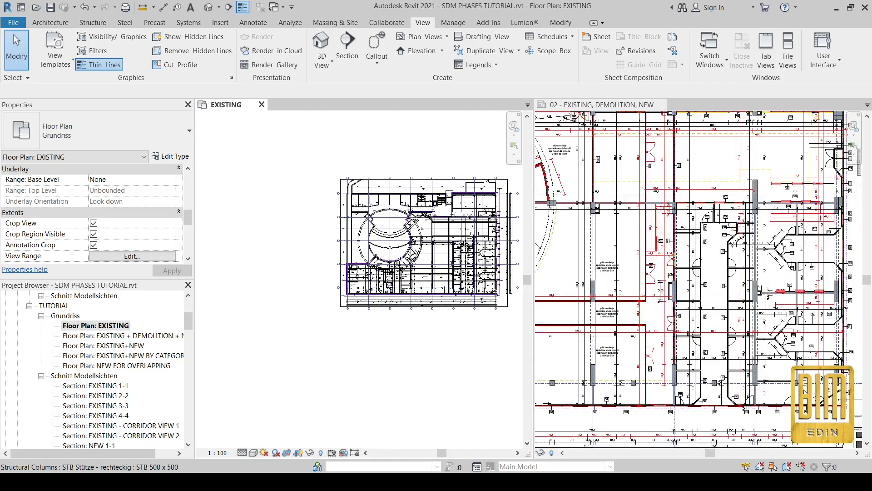
# Try to demolish the horizontal wall above the offices by P70 and P72 in the EXISTING plan, accepting the room warning.
pyautogui.scroll(2, 769, 293)
pyautogui.scroll(1, 503, 272)
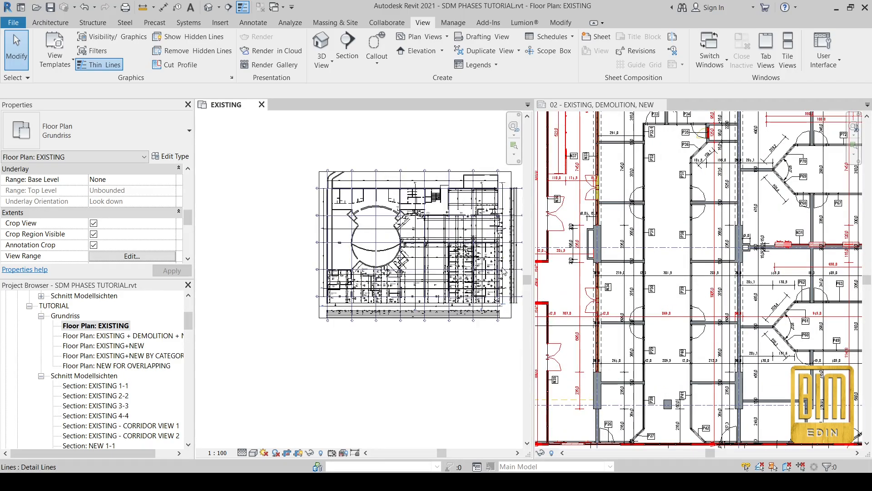
pyautogui.scroll(5, 503, 271)
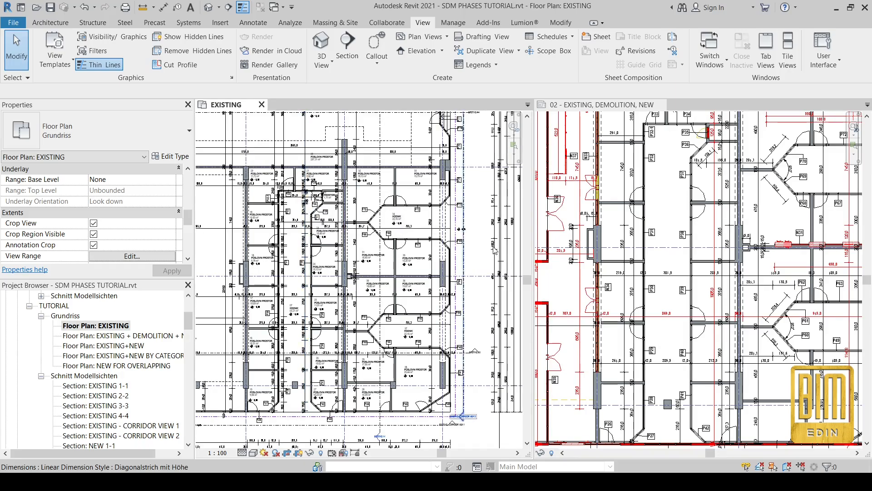
pyautogui.scroll(-1, 720, 318)
pyautogui.scroll(2, 756, 156)
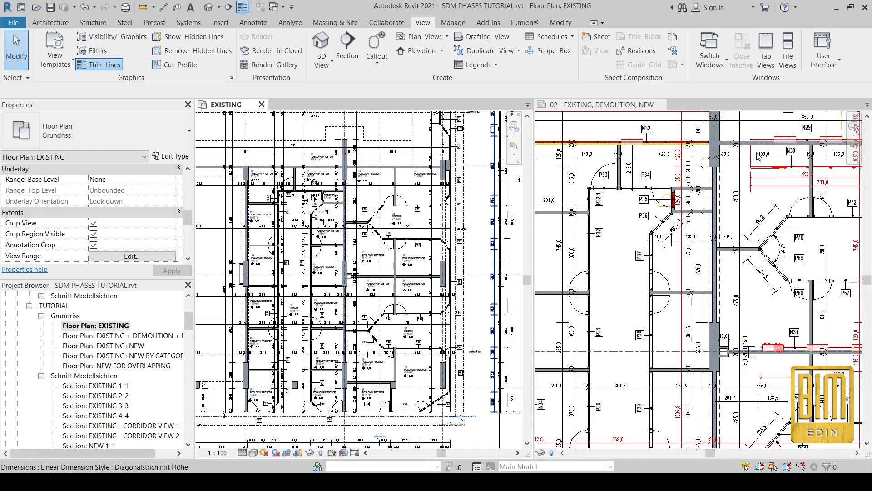
pyautogui.scroll(3, 333, 218)
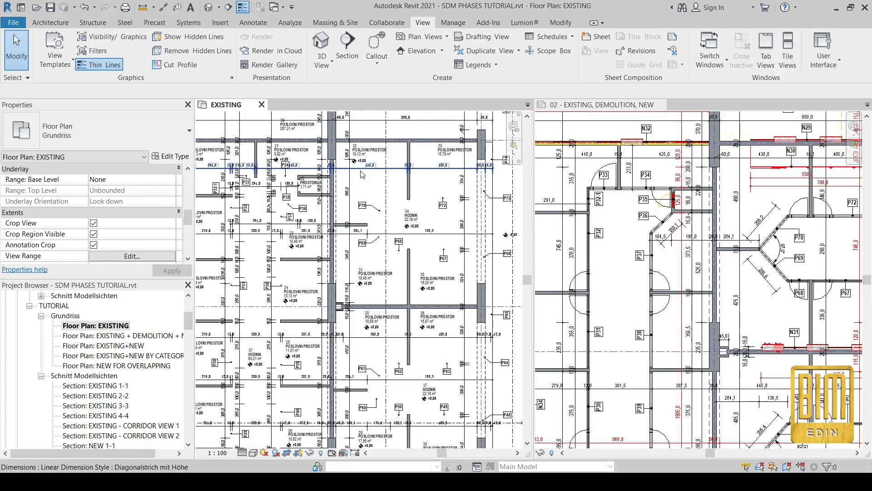
pyautogui.click(560, 23)
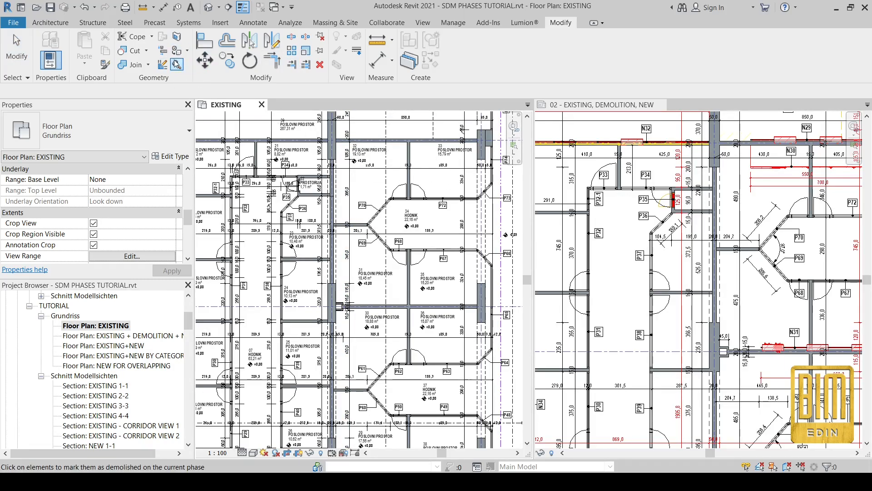
pyautogui.click(424, 168)
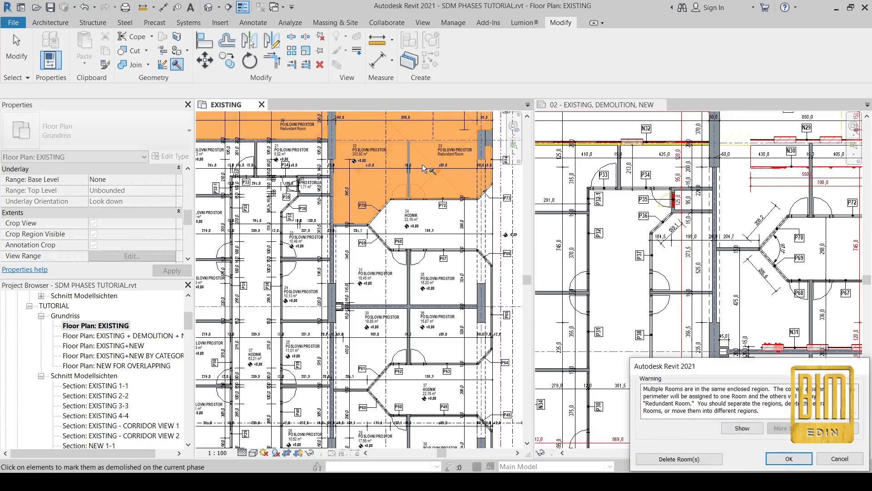
pyautogui.click(788, 460)
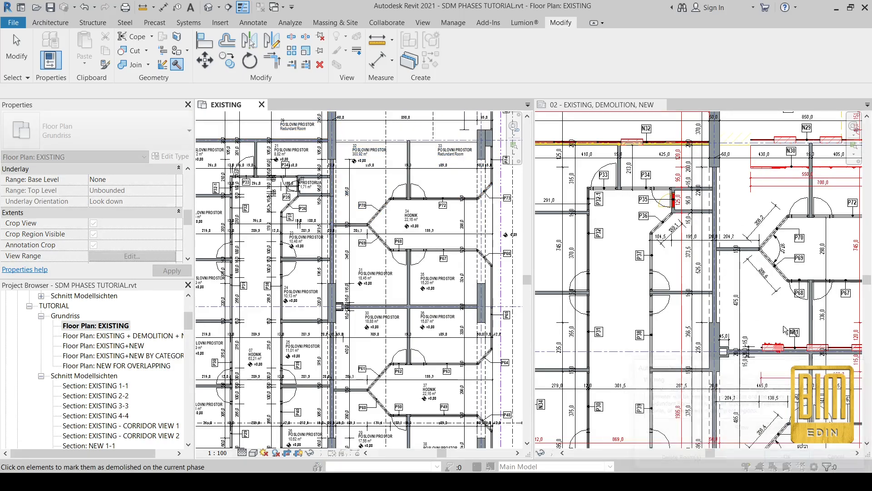
# Try to demolish glass walls P72, P70 and P69 in the EXISTING plan, accepting the redundant-room warnings.
pyautogui.click(439, 199)
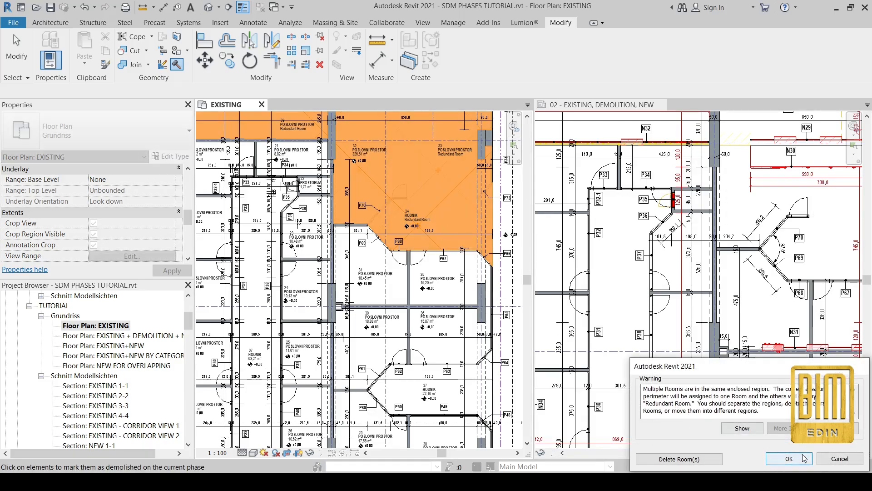
pyautogui.click(788, 459)
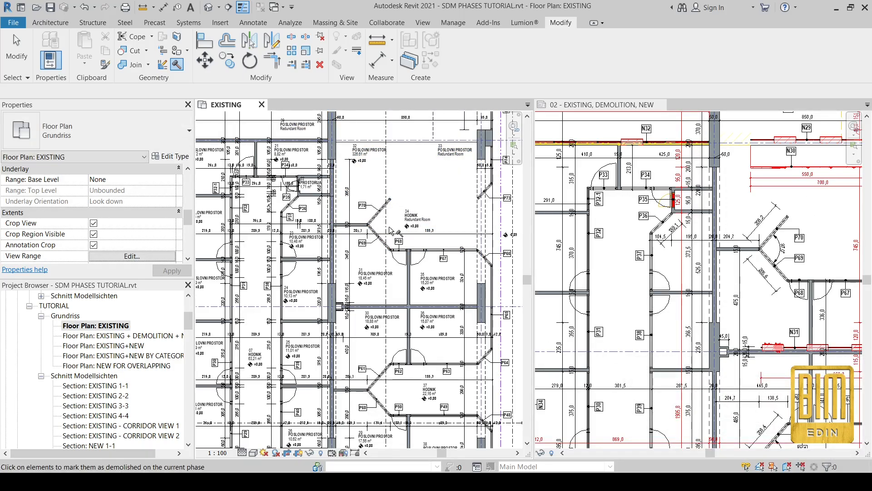
pyautogui.click(377, 217)
pyautogui.click(378, 241)
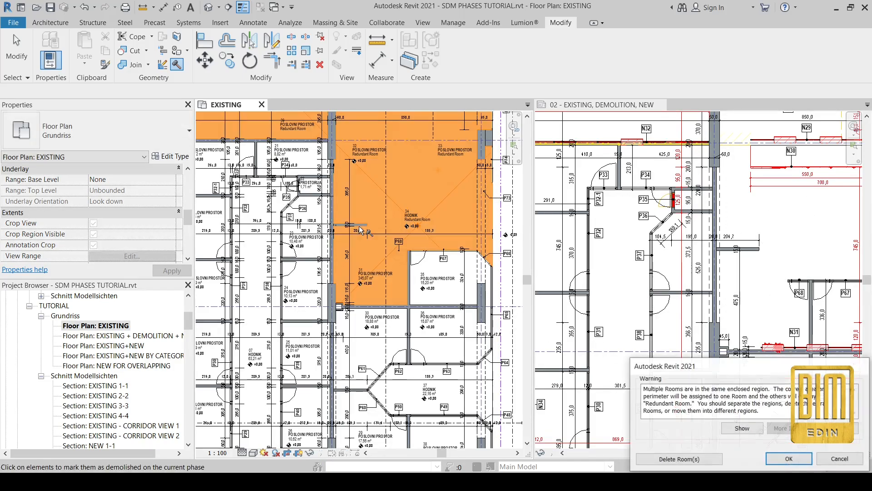
pyautogui.click(793, 455)
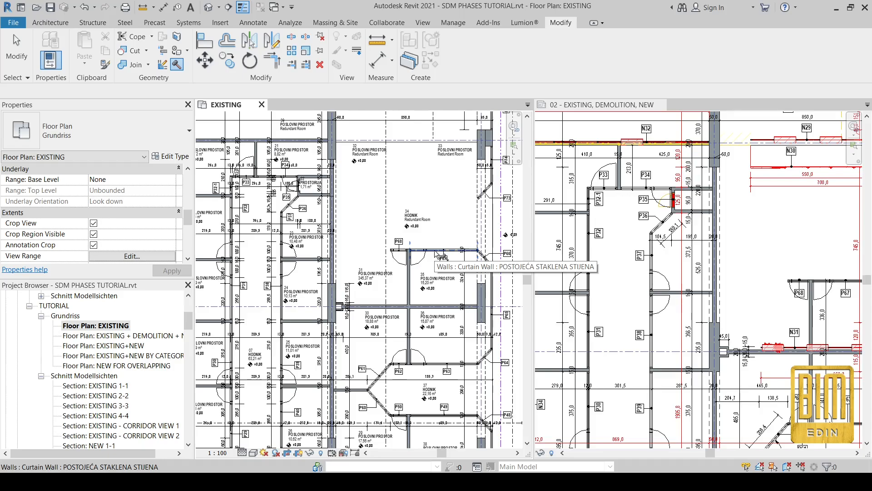
# Undo all the wall demolitions just made in the EXISTING plan and leave the Demolish tool.
pyautogui.click(83, 7)
pyautogui.click(82, 6)
pyautogui.click(82, 7)
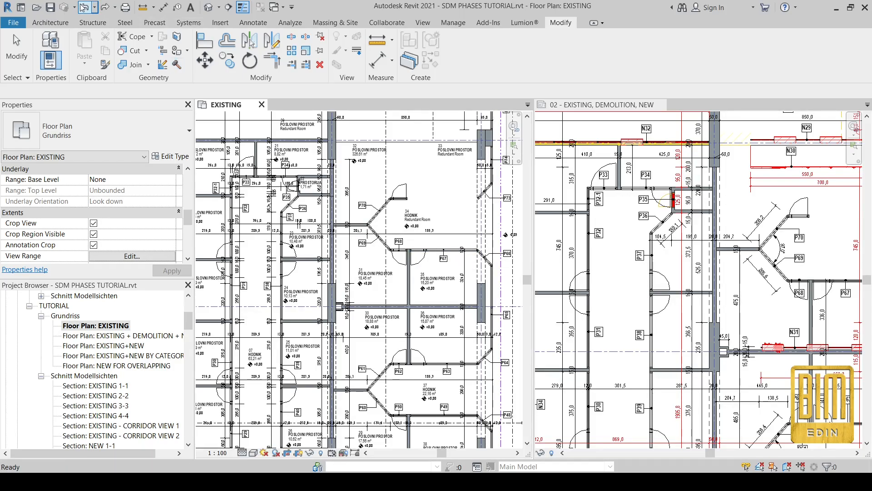
pyautogui.click(82, 7)
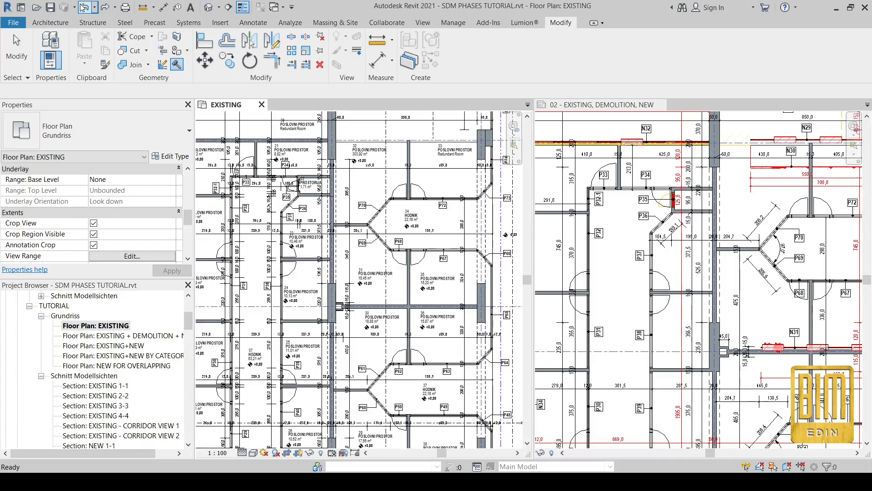
pyautogui.click(83, 7)
pyautogui.press('Escape')
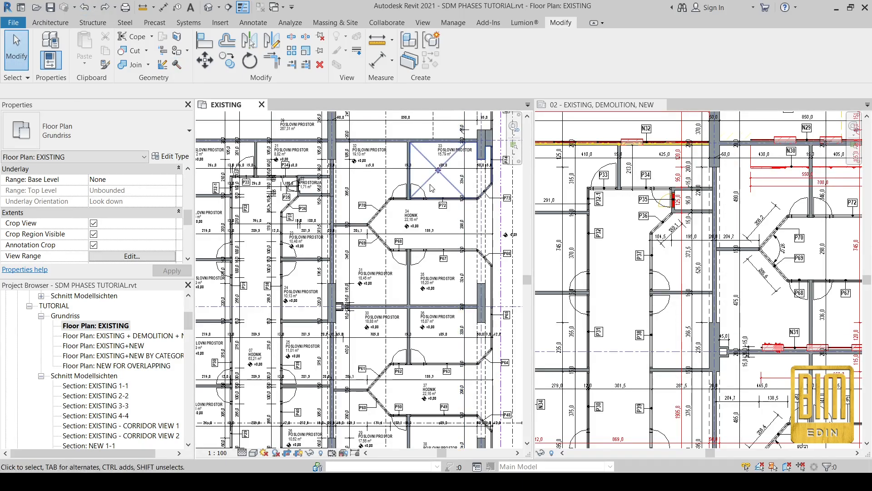
# Set the EXISTING floor plan's phase to NEW (Phase 2) and its phase filter to EXISTING, NEW.
pyautogui.scroll(-3, 115, 225)
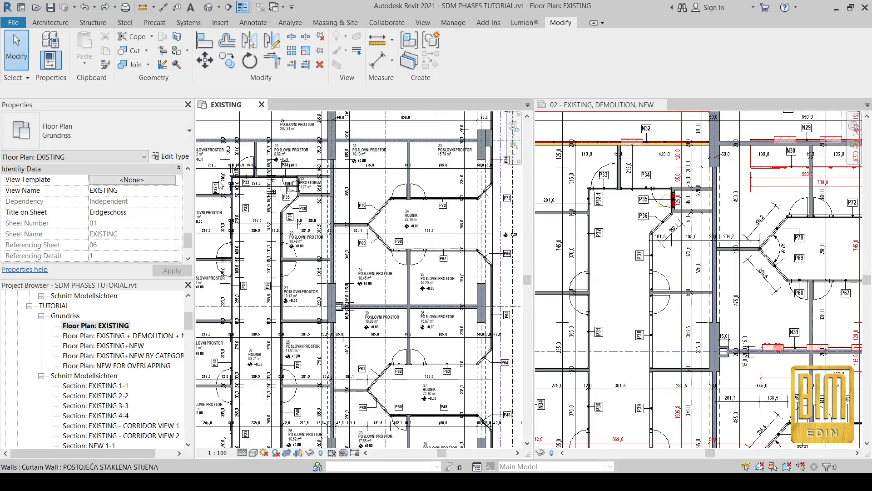
pyautogui.scroll(-2, 145, 216)
pyautogui.click(175, 247)
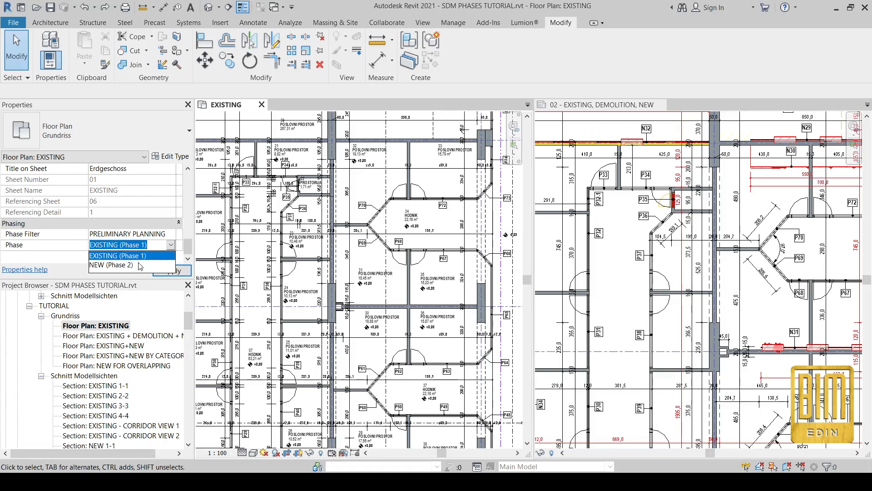
pyautogui.click(112, 260)
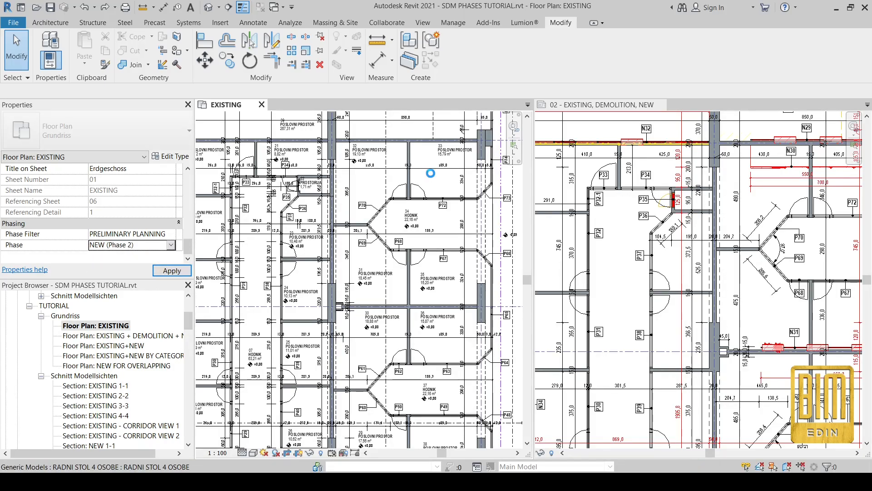
pyautogui.click(171, 234)
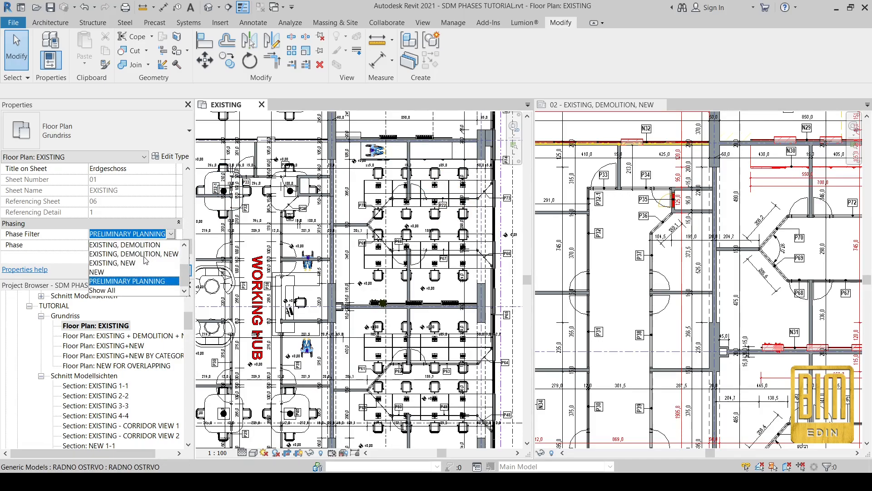
pyautogui.scroll(2, 143, 264)
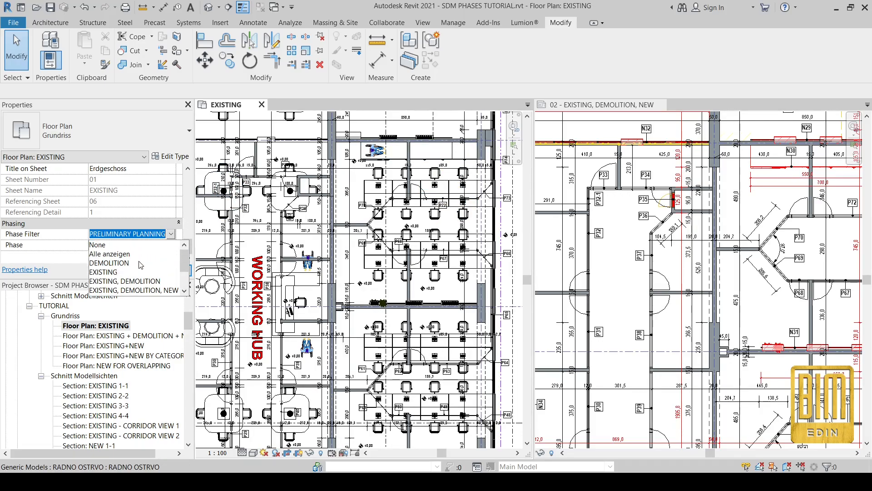
pyautogui.scroll(-1, 114, 284)
pyautogui.click(114, 273)
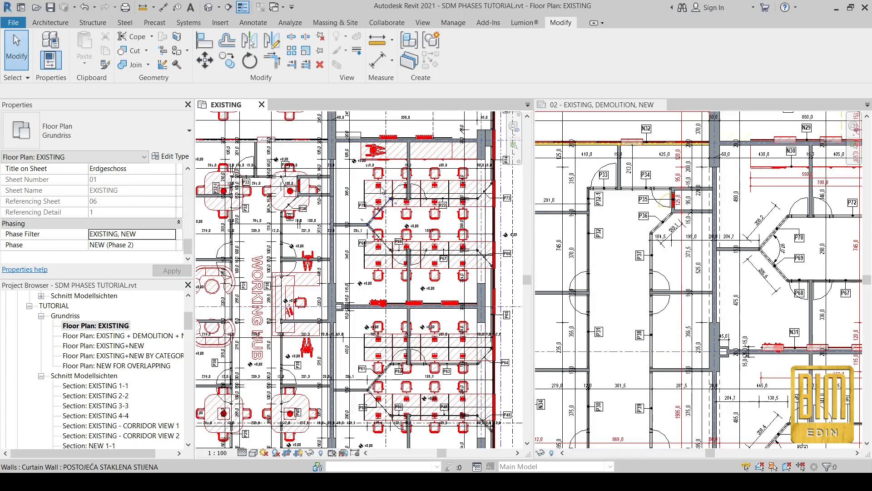
# Hide the categories of the desk generic models and the entourage figures in the EXISTING plan.
pyautogui.rightClick(369, 184)
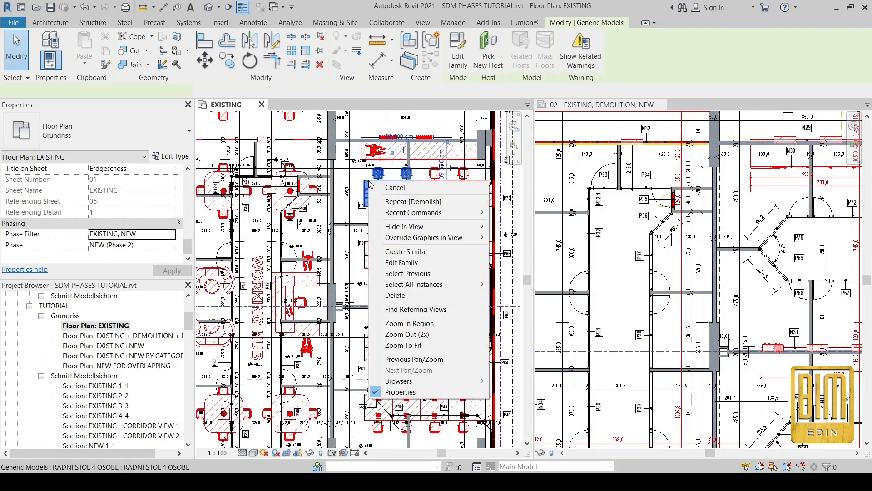
pyautogui.moveTo(436, 226)
pyautogui.click(535, 238)
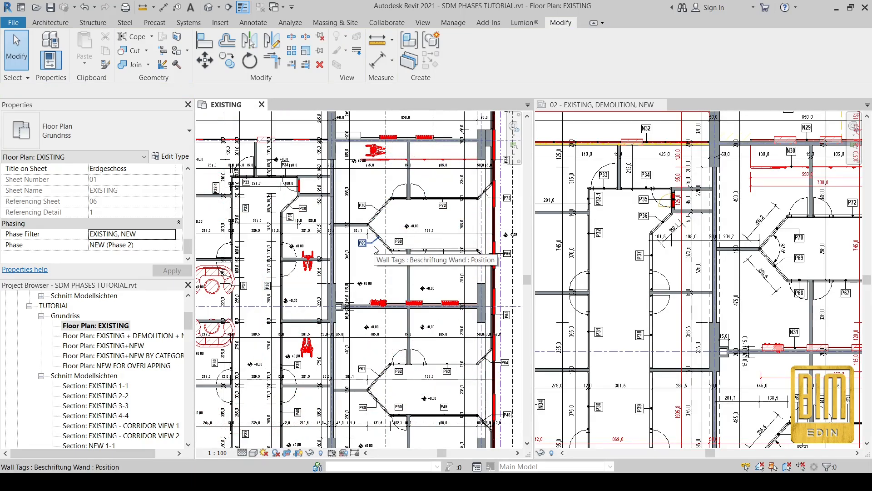
pyautogui.rightClick(376, 150)
pyautogui.moveTo(427, 242)
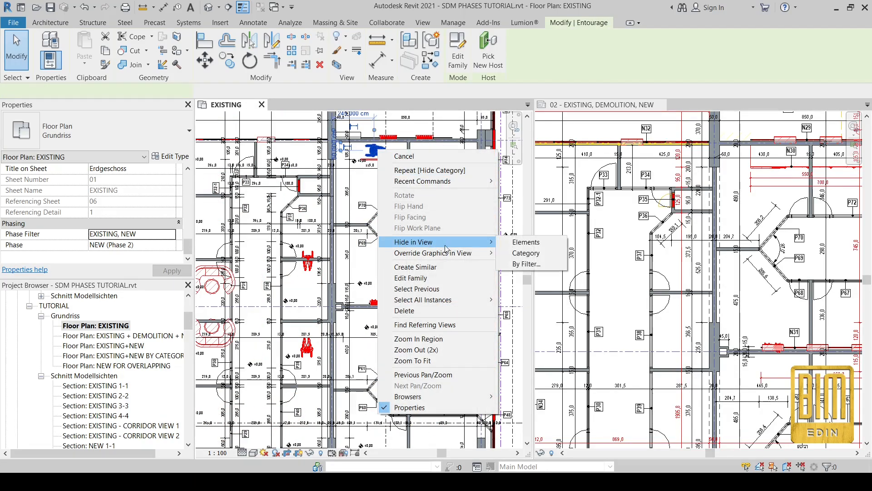
pyautogui.click(518, 253)
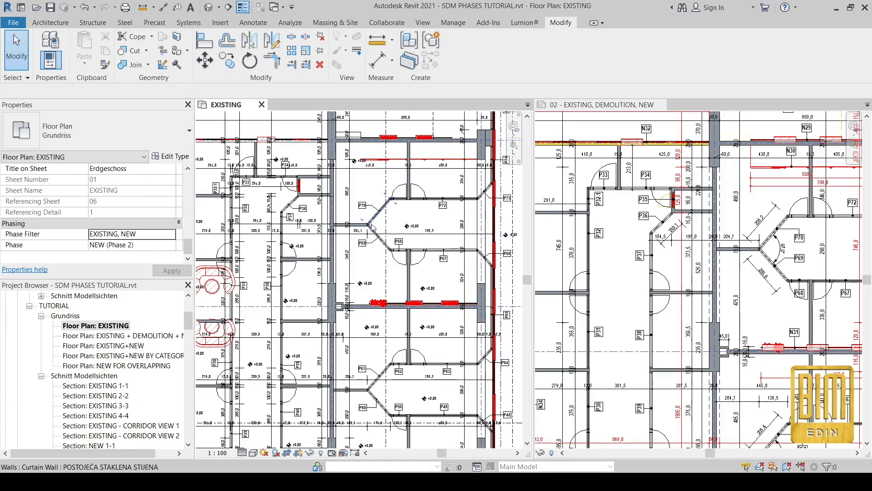
# Demolish the walls enclosing the offices above P70 and P72, glass walls P70, P72 and P69, and the adjoining KS 150 wall.
pyautogui.click(176, 64)
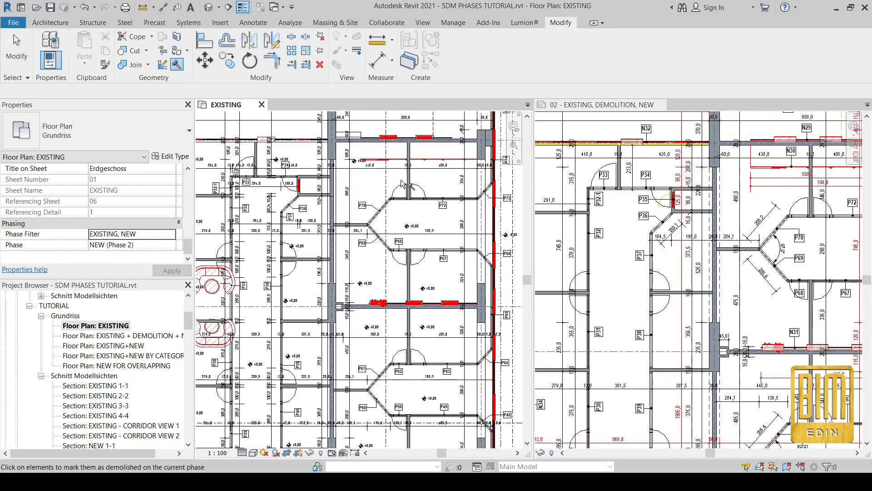
pyautogui.click(404, 149)
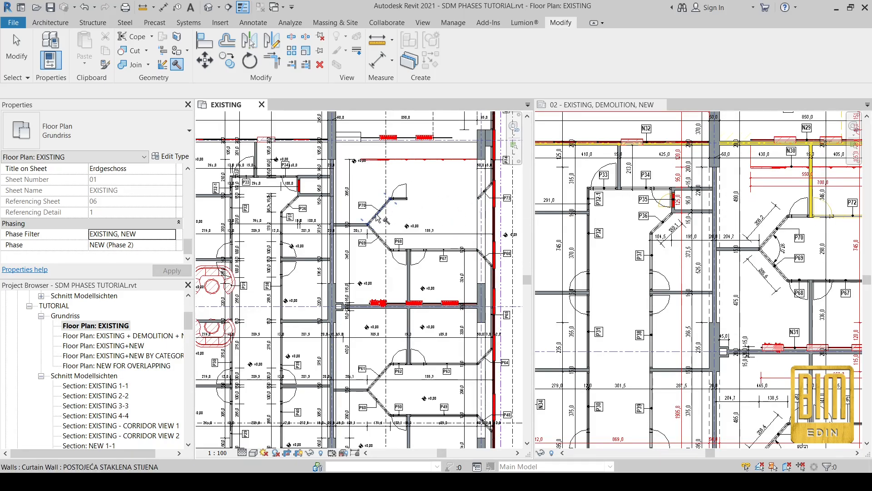
pyautogui.click(379, 237)
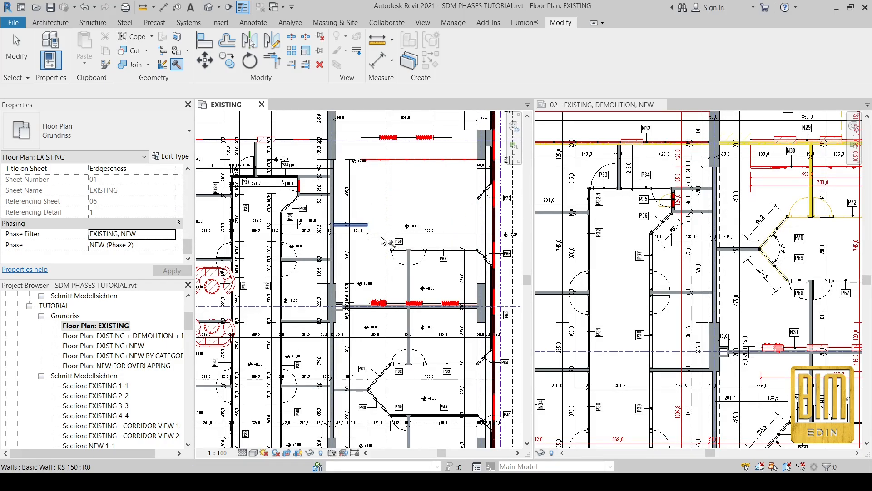
pyautogui.click(358, 225)
# Demolish glass walls P67 and P68 and the two vertical partitions between them and glass walls P62 and P63.
pyautogui.click(428, 250)
pyautogui.click(398, 250)
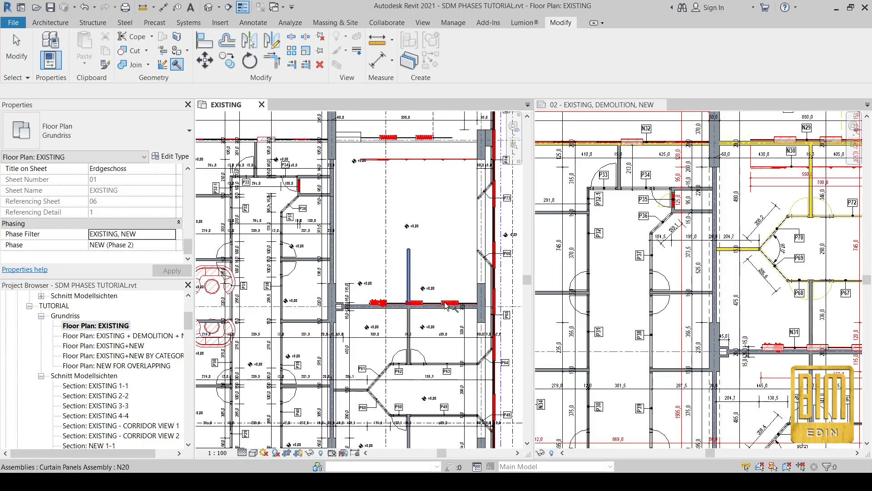
pyautogui.click(409, 272)
pyautogui.click(409, 336)
# Examine how the demolished walls are displayed on sheet 02 - EXISTING, DEMOLITION, NEW, around N31 and P62.
pyautogui.scroll(-4, 609, 263)
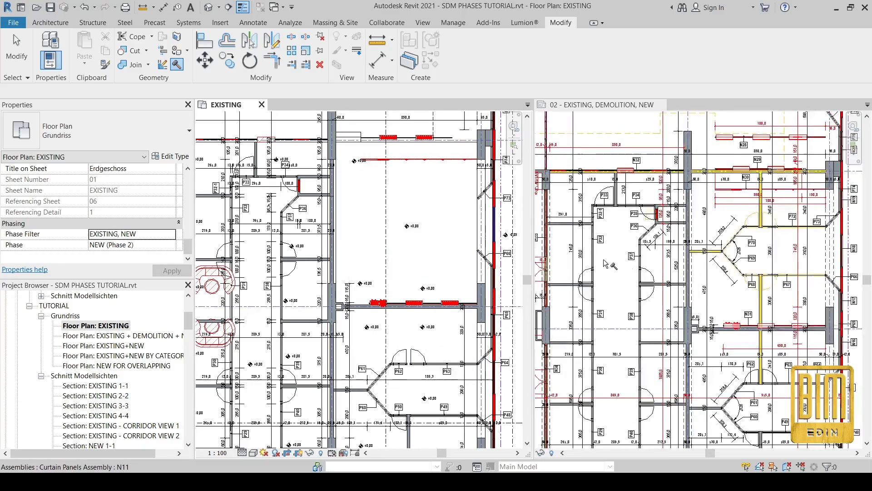
pyautogui.scroll(6, 727, 343)
pyautogui.scroll(-3, 695, 162)
pyautogui.scroll(2, 666, 341)
pyautogui.scroll(2, 706, 307)
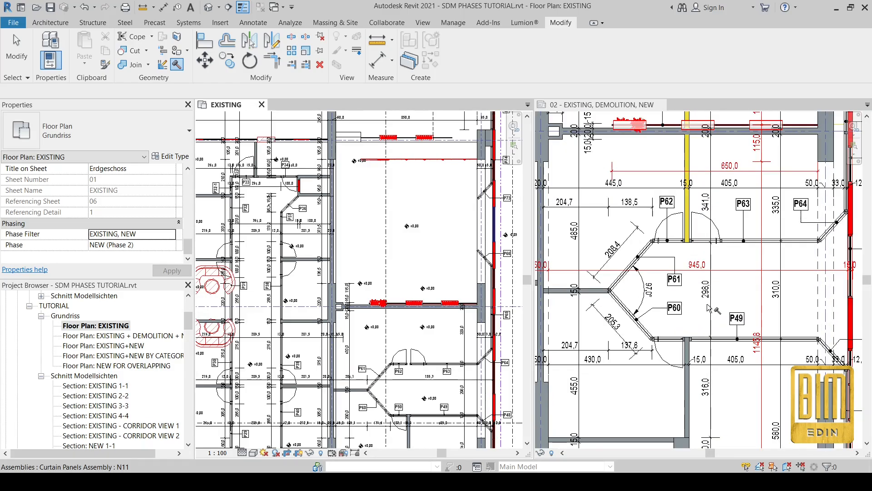
pyautogui.scroll(-2, 706, 307)
pyautogui.scroll(-2, 262, 271)
# Demolish the horizontal wall beside N31 and glass walls P62 and P63 in the EXISTING plan.
pyautogui.scroll(3, 376, 403)
pyautogui.scroll(2, 377, 400)
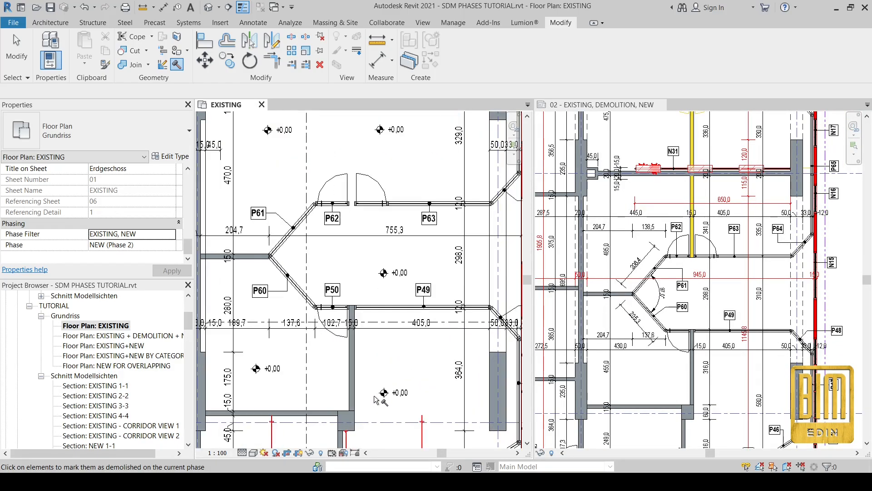
pyautogui.scroll(-2, 377, 295)
pyautogui.scroll(4, 381, 191)
pyautogui.click(380, 191)
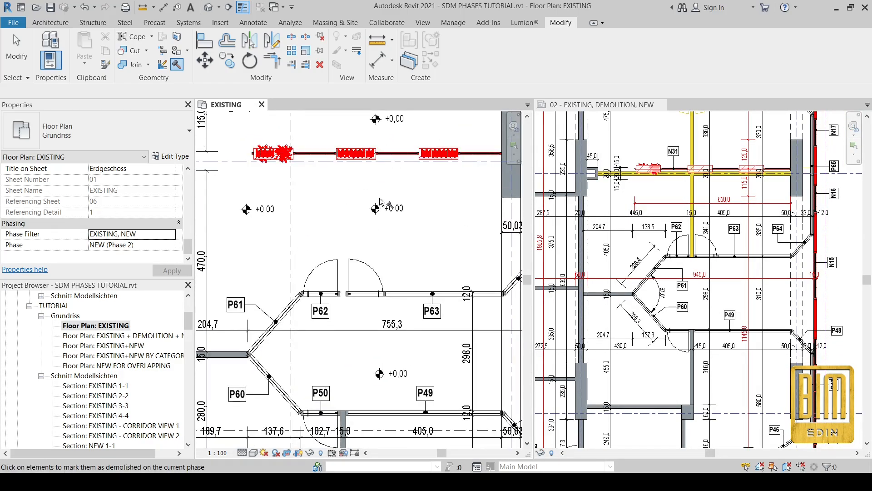
pyautogui.click(397, 279)
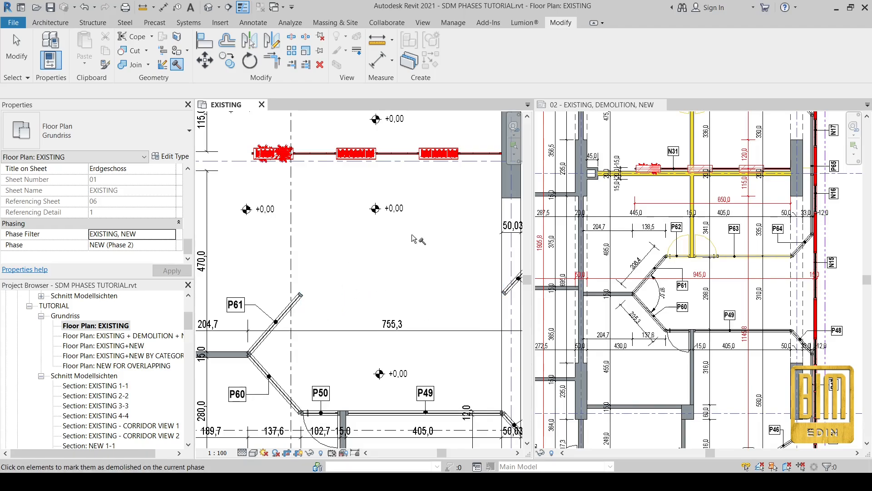
# Demolish the diagonal glass walls P61 and P64 in the EXISTING plan.
pyautogui.click(279, 314)
pyautogui.scroll(-2, 350, 233)
pyautogui.scroll(2, 473, 260)
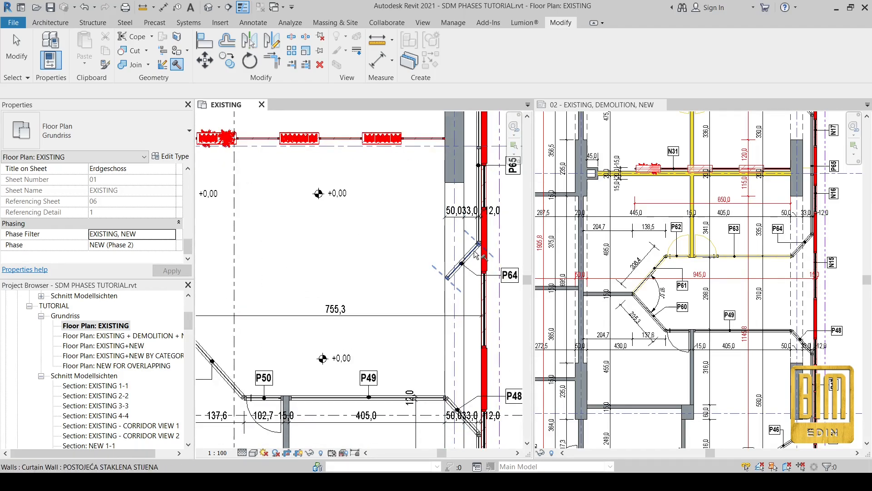
pyautogui.click(475, 254)
pyautogui.scroll(-2, 476, 254)
pyautogui.scroll(1, 402, 211)
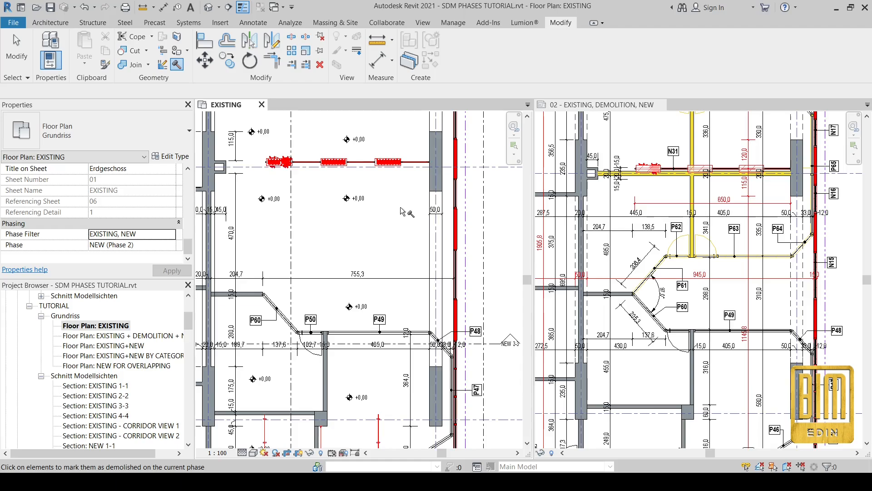
# Demolish diagonal glass wall P60, the short horizontal wall beside it, and glass walls P49 and P50 in the EXISTING plan.
pyautogui.scroll(-1, 401, 208)
pyautogui.scroll(2, 288, 284)
pyautogui.click(288, 284)
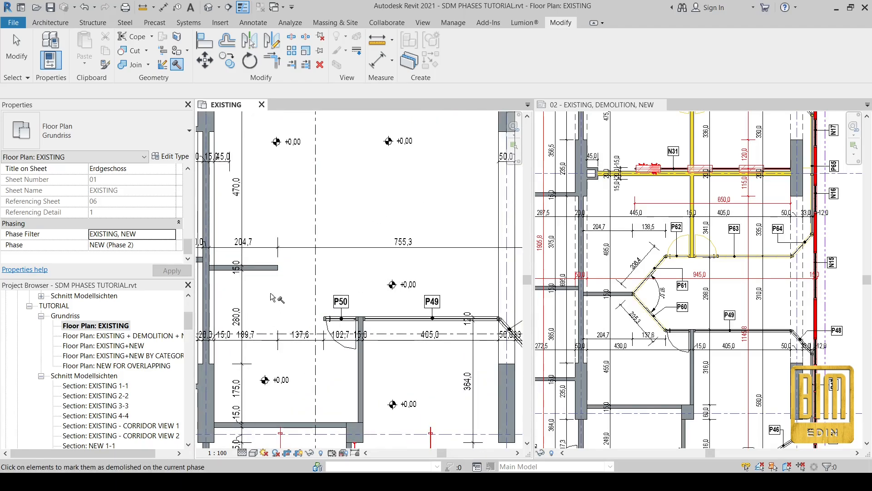
pyautogui.click(268, 268)
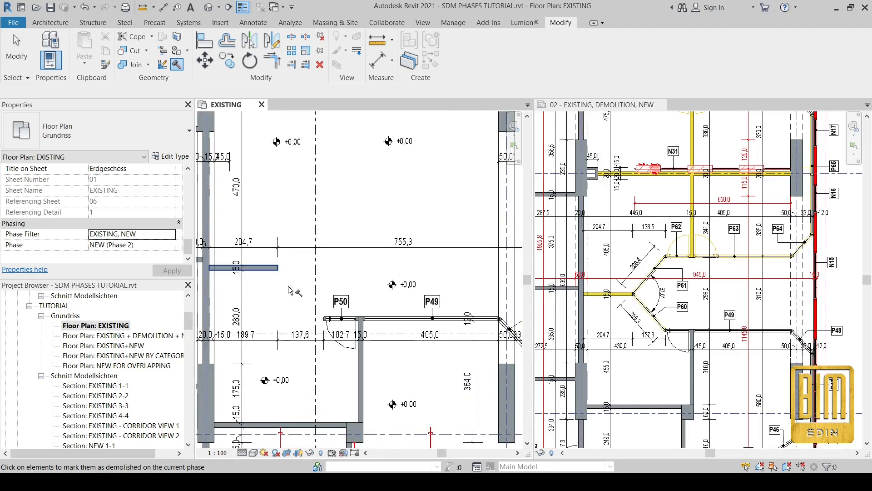
pyautogui.click(396, 319)
pyautogui.click(339, 321)
# Demolish the vertical KS 150 partition below P49 and the horizontal wall meeting it at the column.
pyautogui.scroll(-1, 390, 240)
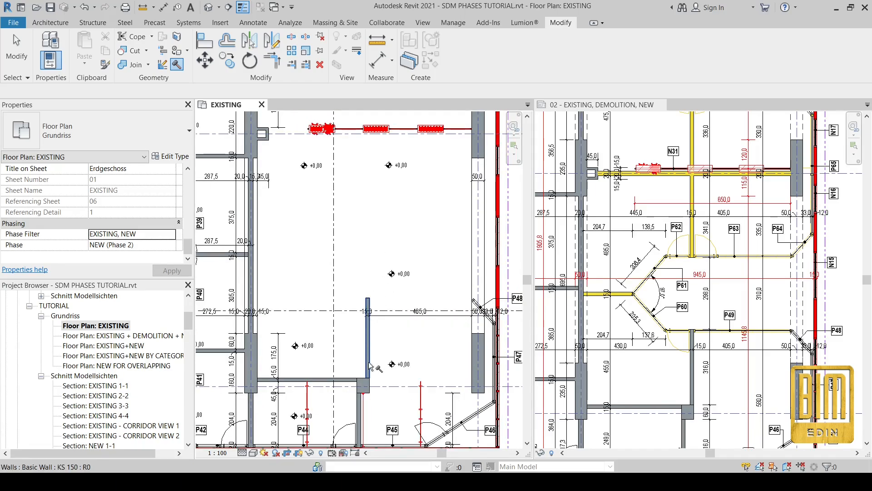
pyautogui.click(369, 364)
pyautogui.click(325, 377)
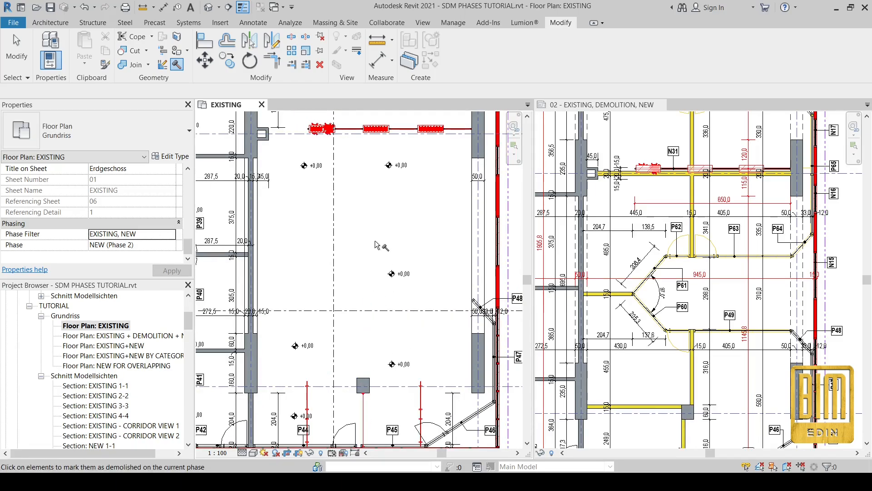
# Demolish glass walls P46 and P47 and diagonal glass wall P48 in the EXISTING plan.
pyautogui.scroll(-3, 376, 241)
pyautogui.scroll(5, 401, 359)
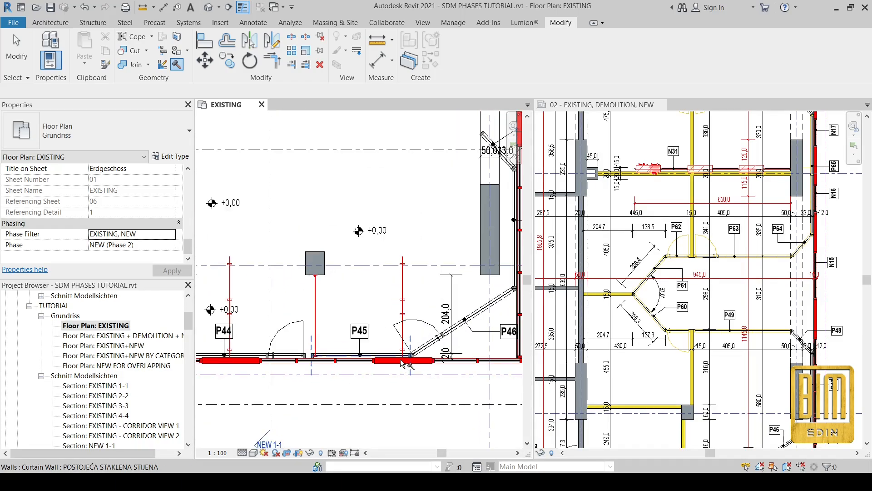
pyautogui.click(478, 319)
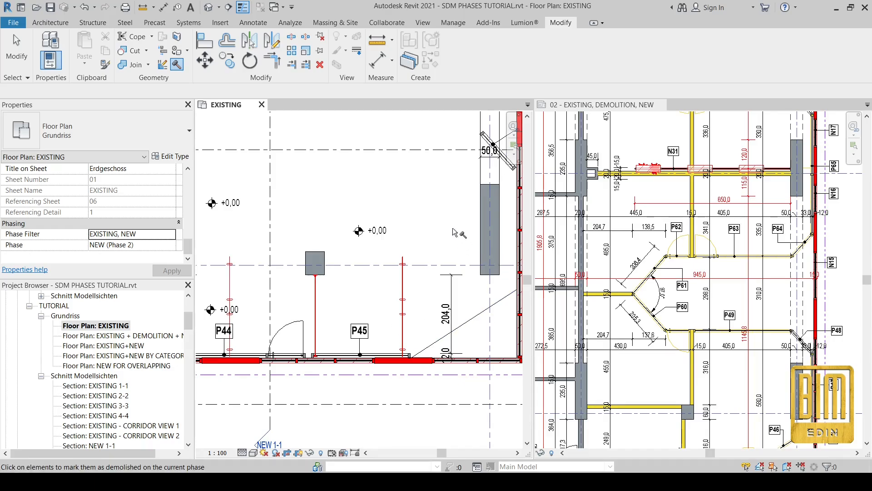
pyautogui.click(505, 160)
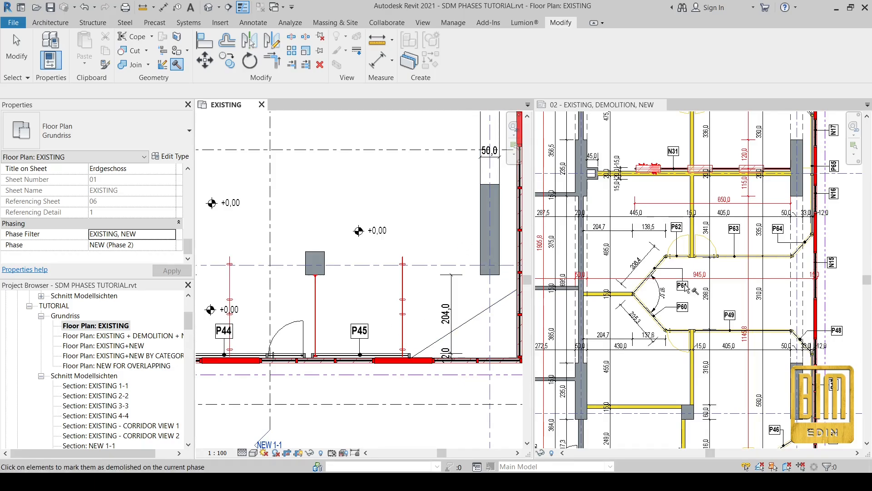
# Demolish the horizontal walls above and below the P39 room and glass wall P39 itself in the EXISTING plan.
pyautogui.scroll(-5, 622, 277)
pyautogui.scroll(5, 619, 275)
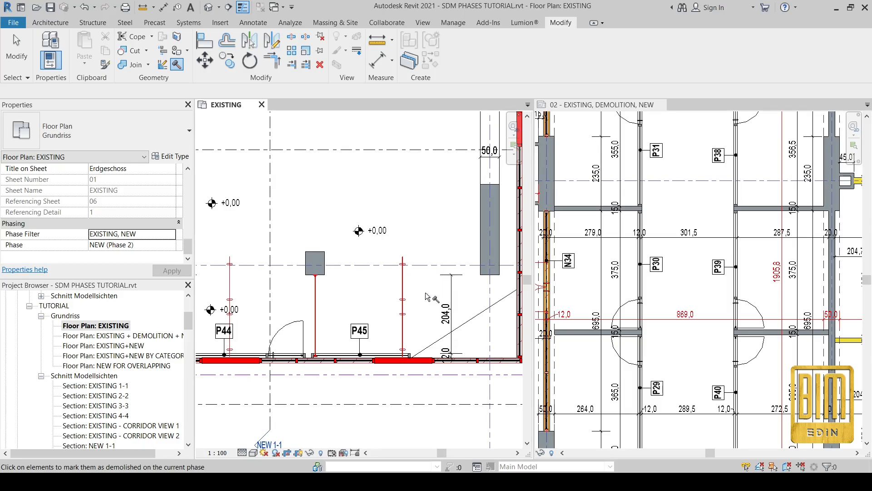
pyautogui.scroll(-3, 427, 298)
pyautogui.scroll(3, 408, 262)
pyautogui.click(407, 260)
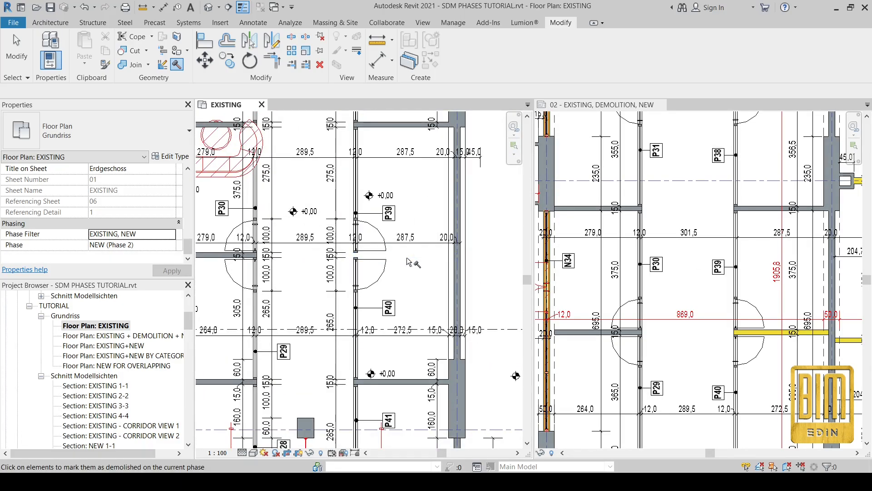
pyautogui.click(368, 129)
pyautogui.click(356, 180)
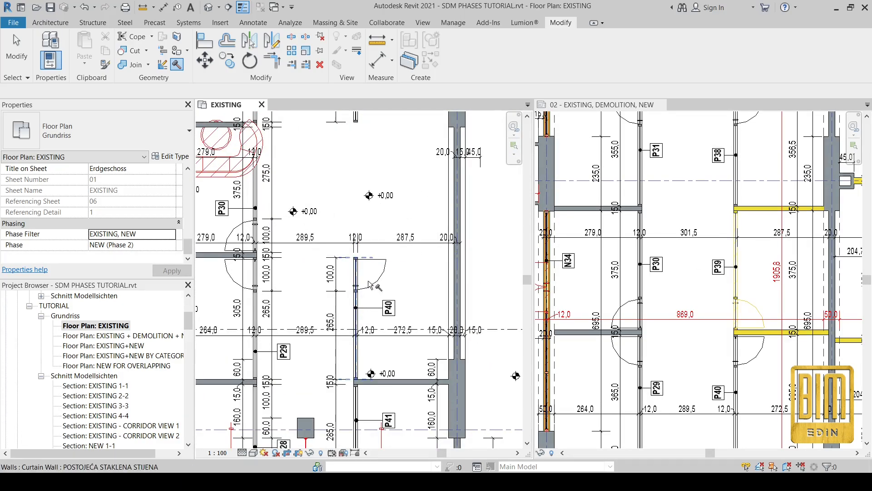
# Demolish glass walls P40 and P41 and the horizontal wall between them.
pyautogui.scroll(-3, 369, 285)
pyautogui.scroll(3, 368, 337)
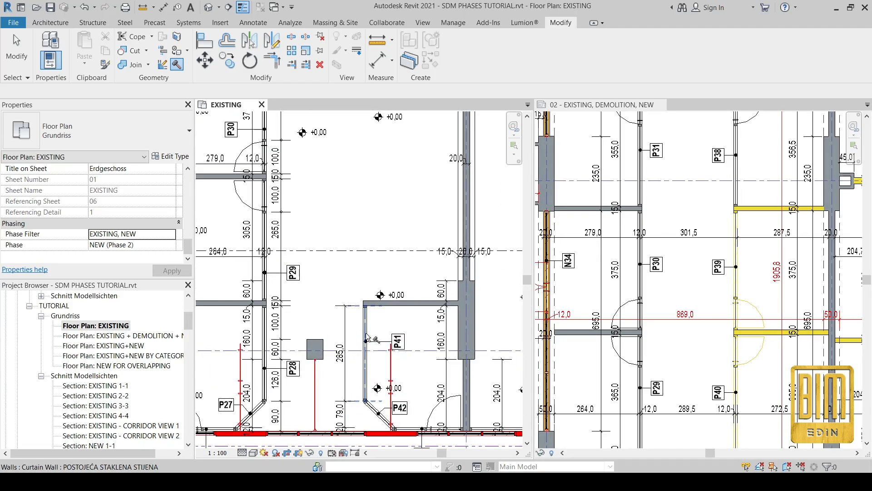
pyautogui.click(366, 339)
pyautogui.click(389, 305)
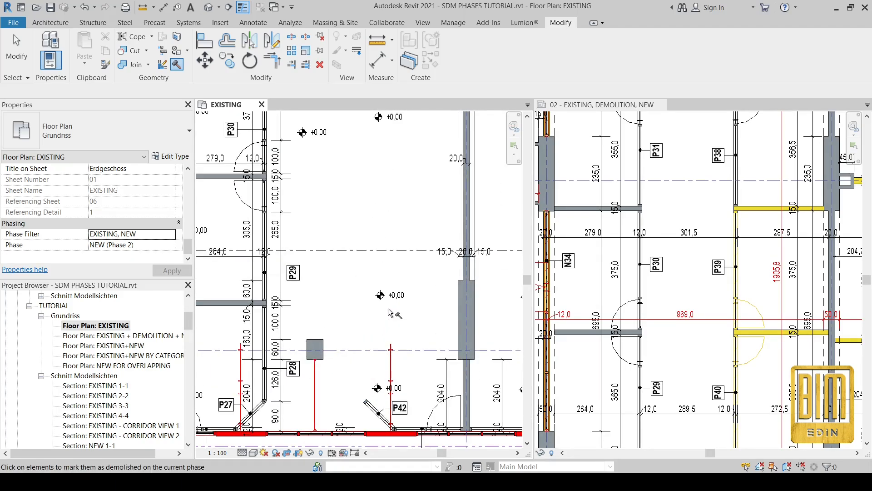
# Leave the Demolish tool, set Phase Demolished to NEW (Phase 2) for the horizontal wall between P29 and P30, and check it on sheet 02.
pyautogui.scroll(-2, 389, 312)
pyautogui.moveTo(278, 223); pyautogui.dragTo(337, 298, button='middle')
pyautogui.scroll(4, 300, 302)
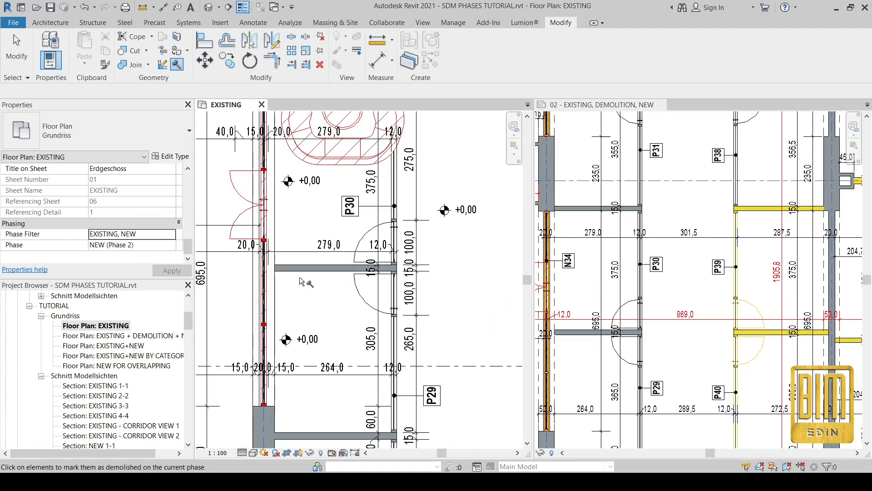
pyautogui.press('Escape')
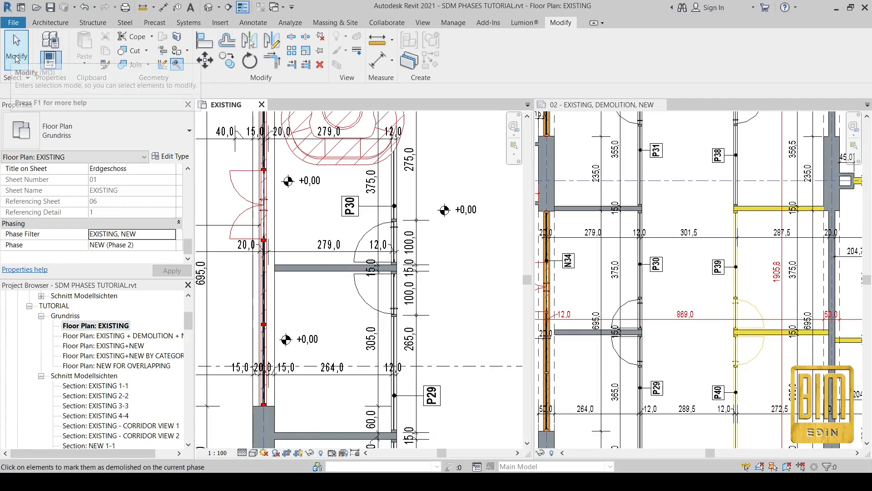
pyautogui.click(315, 270)
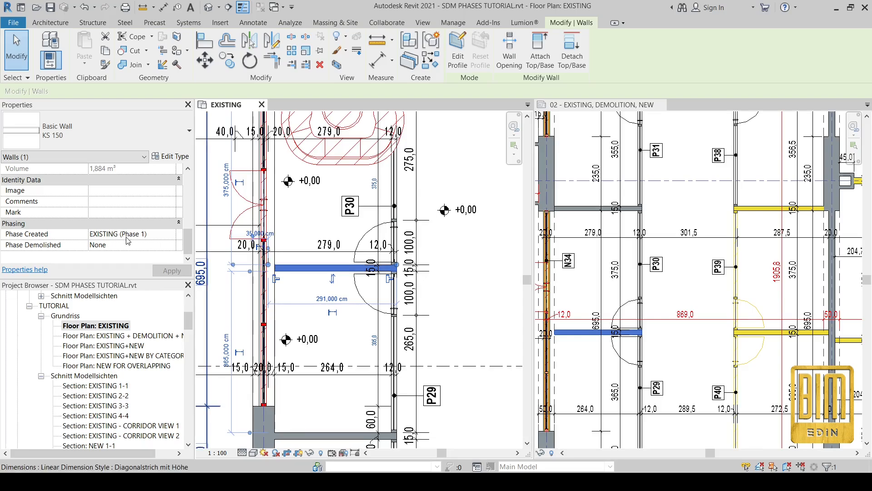
pyautogui.click(152, 246)
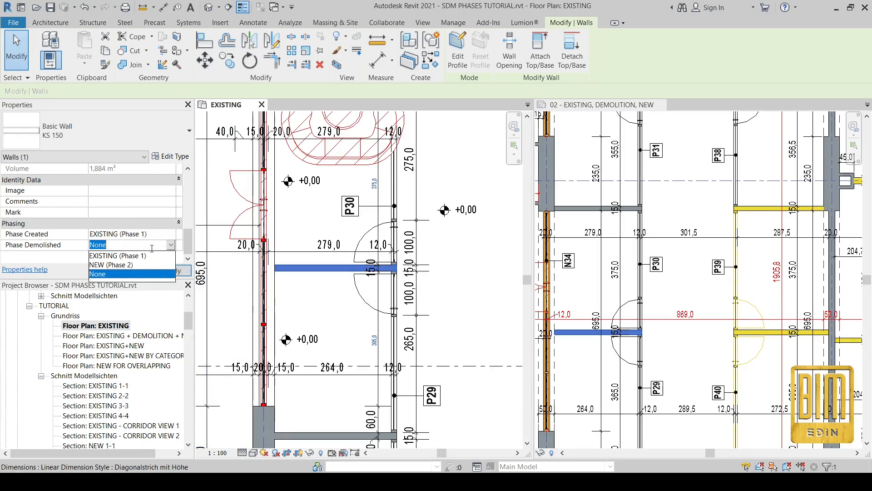
pyautogui.click(122, 266)
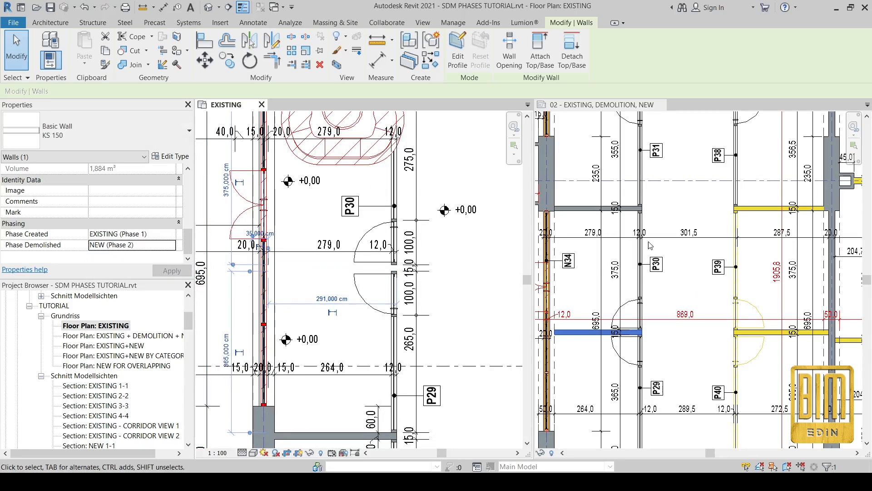
pyautogui.click(580, 219)
pyautogui.click(333, 292)
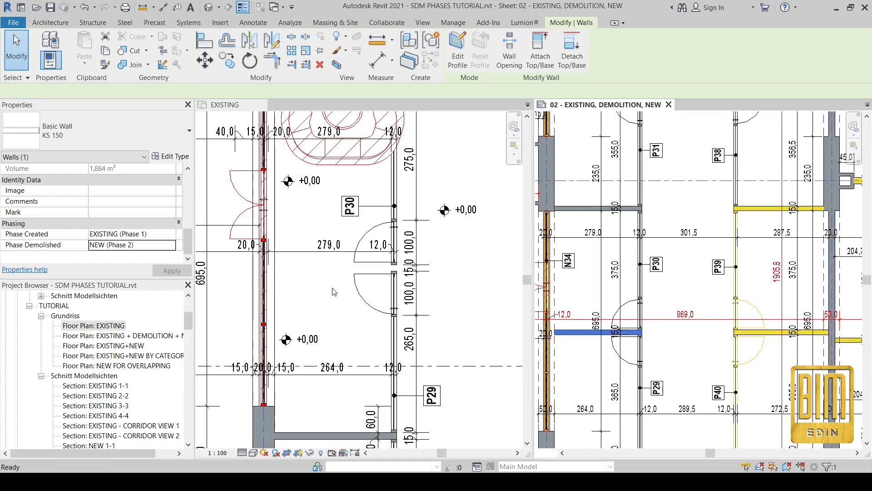
pyautogui.scroll(-2, 640, 324)
pyautogui.scroll(3, 618, 348)
pyautogui.click(583, 353)
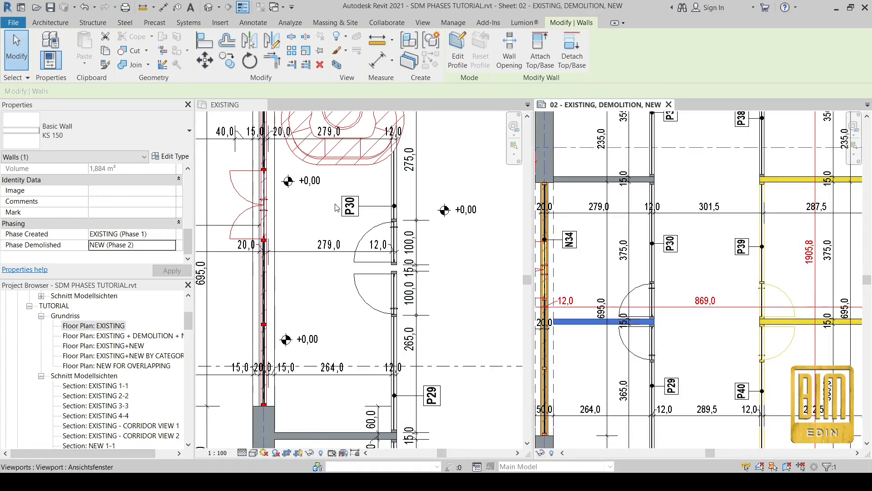
# Set Phase Demolished to NEW (Phase 2) for the horizontal KS 150 wall between P30 and P31.
pyautogui.click(358, 313)
pyautogui.scroll(-2, 358, 307)
pyautogui.click(447, 272)
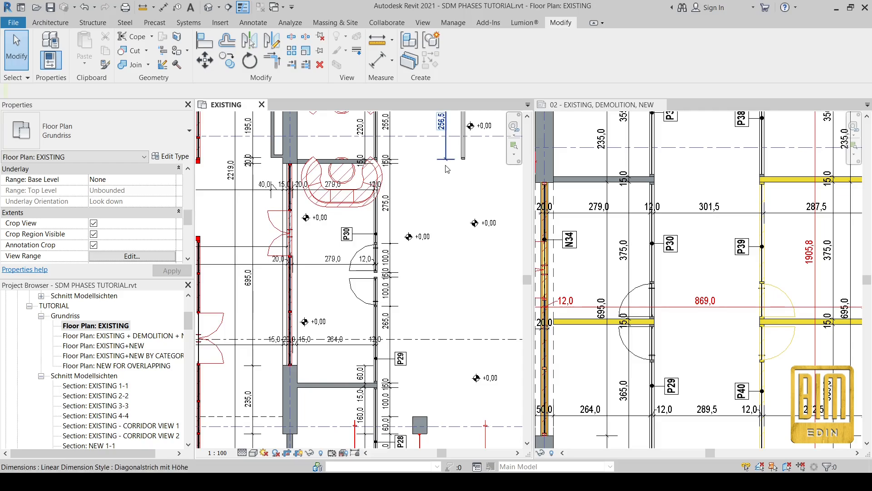
pyautogui.moveTo(438, 200); pyautogui.dragTo(444, 284, button='middle')
pyautogui.click(344, 244)
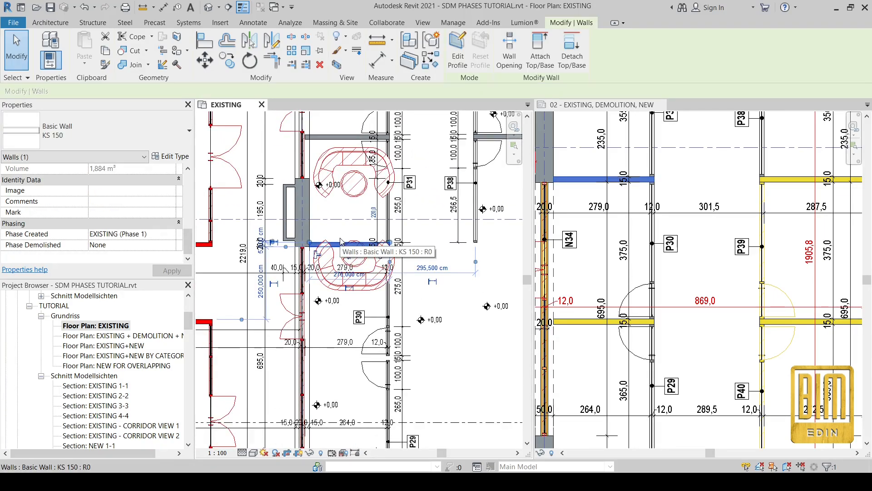
pyautogui.click(170, 245)
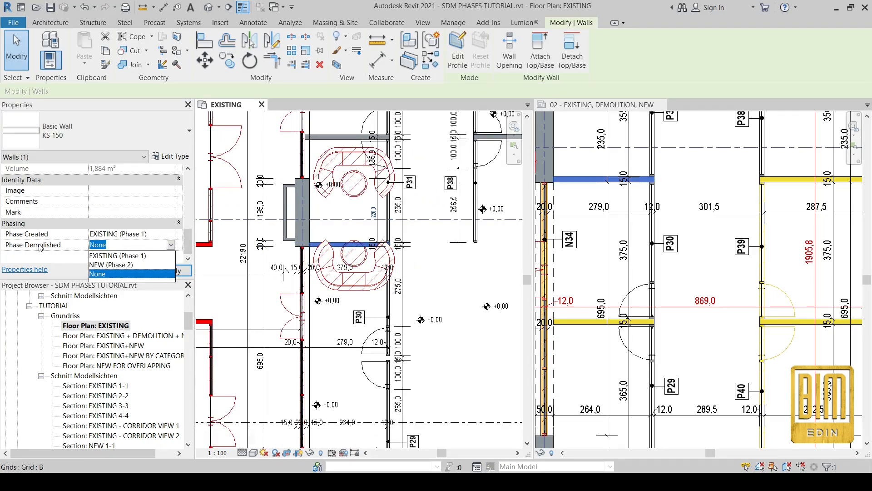
pyautogui.click(111, 265)
# Set Phase Demolished to NEW (Phase 2) for the horizontal KS 150 wall between P31 and P32.
pyautogui.scroll(-2, 456, 274)
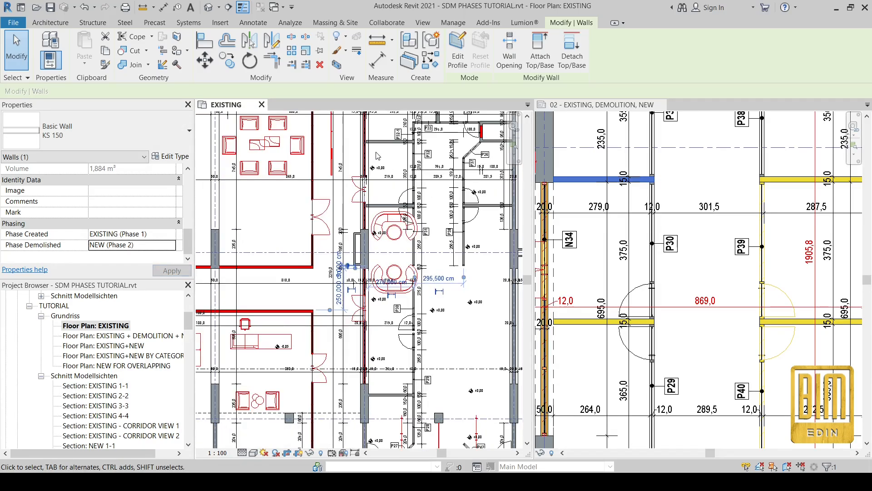
pyautogui.scroll(3, 376, 156)
pyautogui.click(384, 276)
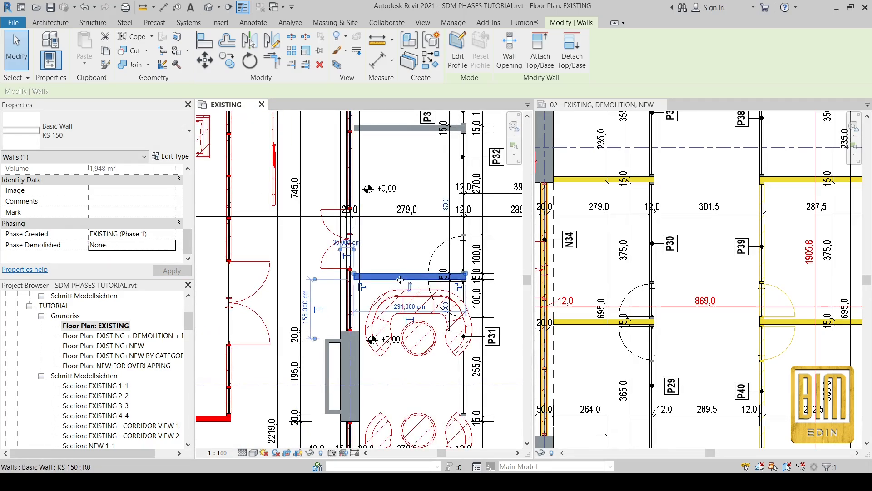
pyautogui.click(173, 249)
pyautogui.click(111, 265)
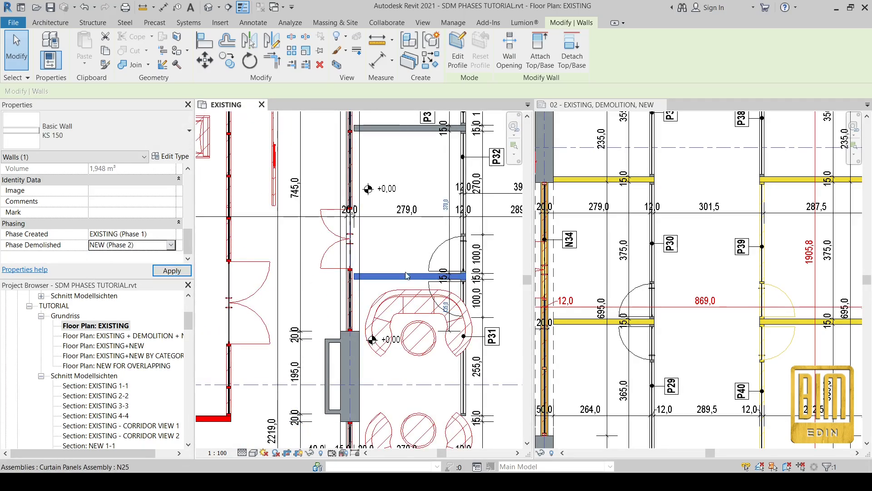
# Set Phase Demolished to NEW (Phase 2) for the horizontal KS 150 wall between P32 and P32-1.
pyautogui.scroll(-4, 432, 209)
pyautogui.scroll(5, 431, 209)
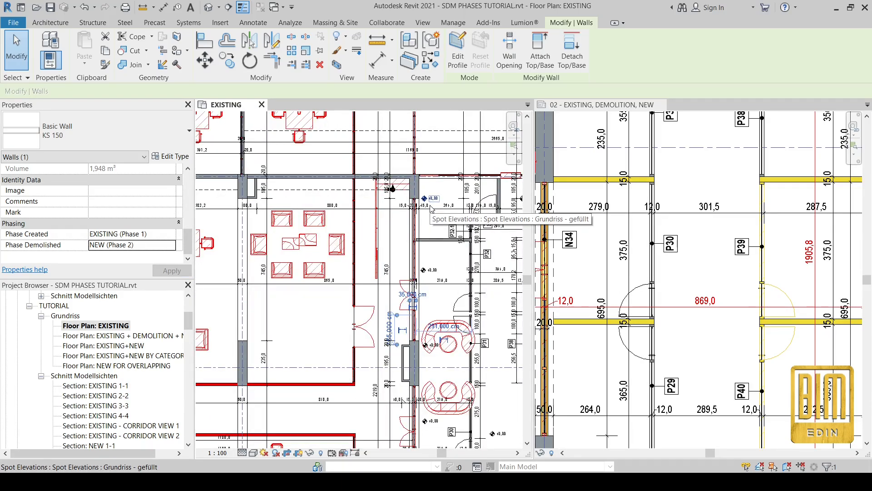
pyautogui.click(433, 242)
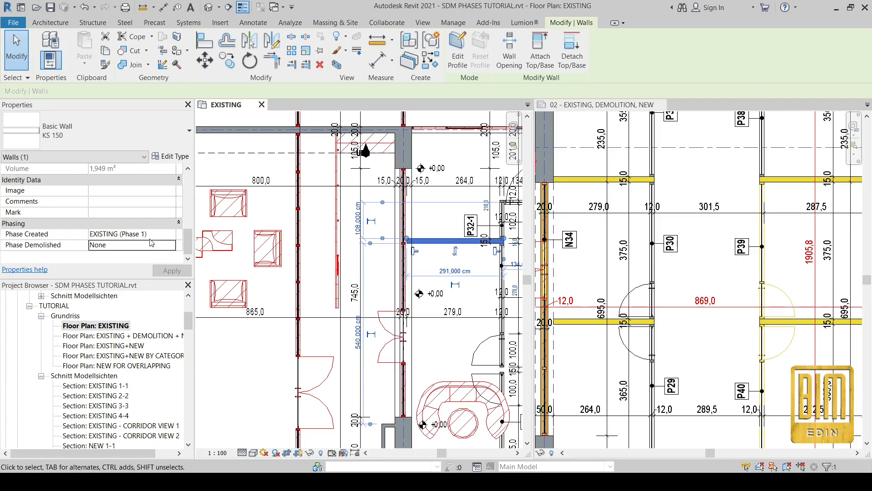
pyautogui.click(172, 246)
pyautogui.click(113, 265)
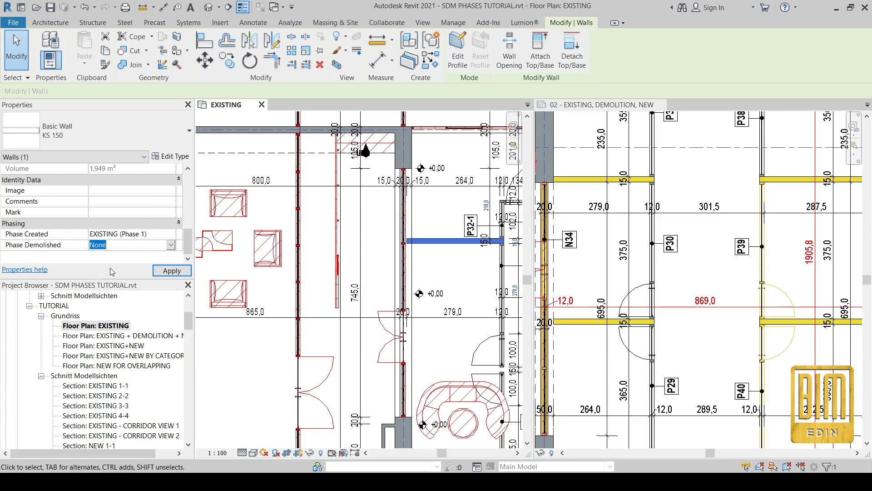
# Try setting Phase Demolished to NEW (Phase 2) for the GK 200 wall above the armchair group, and undo the last change.
pyautogui.scroll(-3, 296, 200)
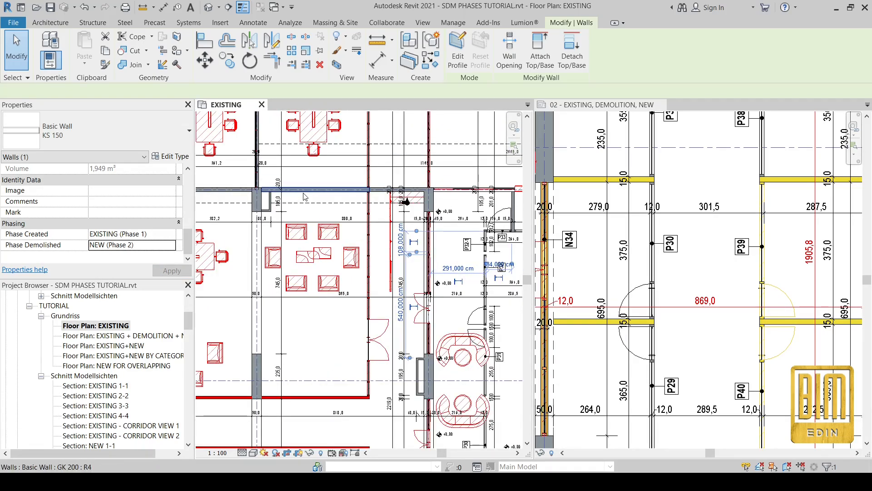
pyautogui.click(296, 190)
pyautogui.click(171, 246)
pyautogui.click(126, 266)
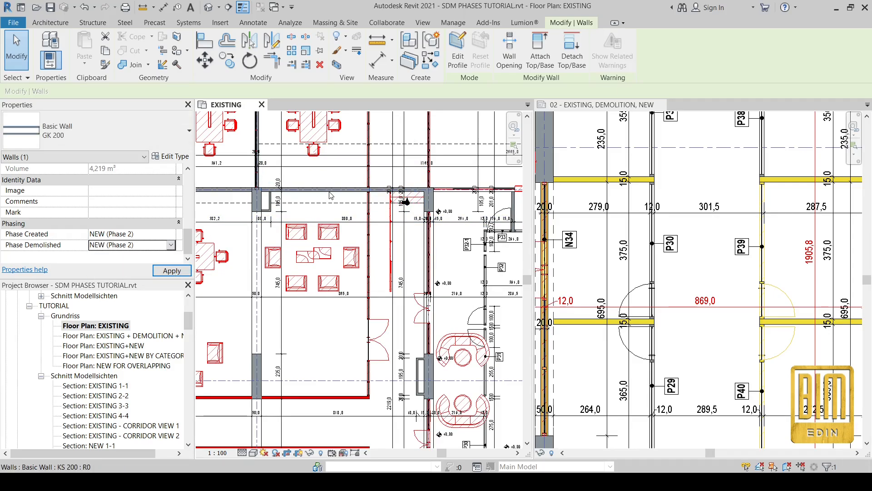
pyautogui.click(330, 195)
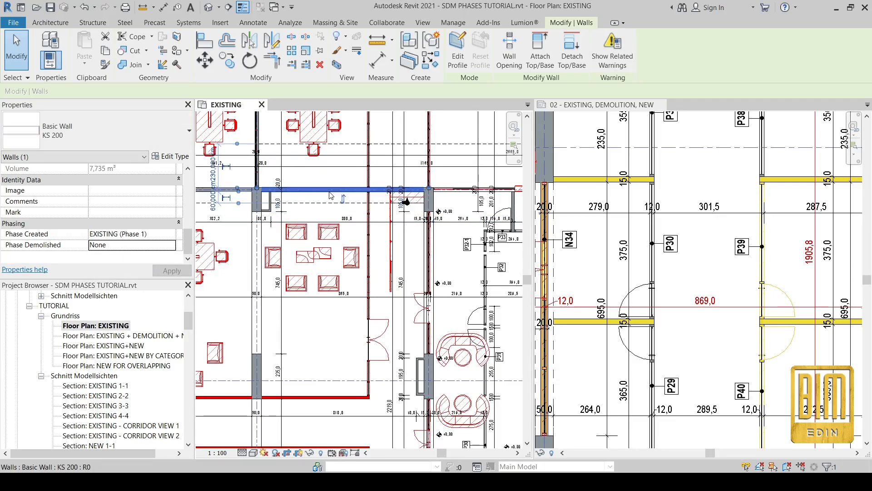
pyautogui.click(86, 9)
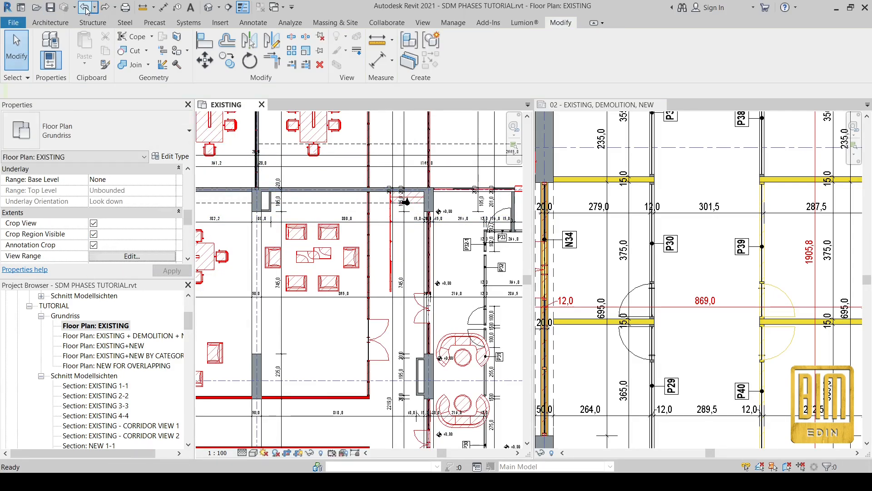
# Set Phase Demolished to NEW (Phase 2) for the existing KS 200 wall that overlaps the GK 200 wall above the armchairs.
pyautogui.click(331, 189)
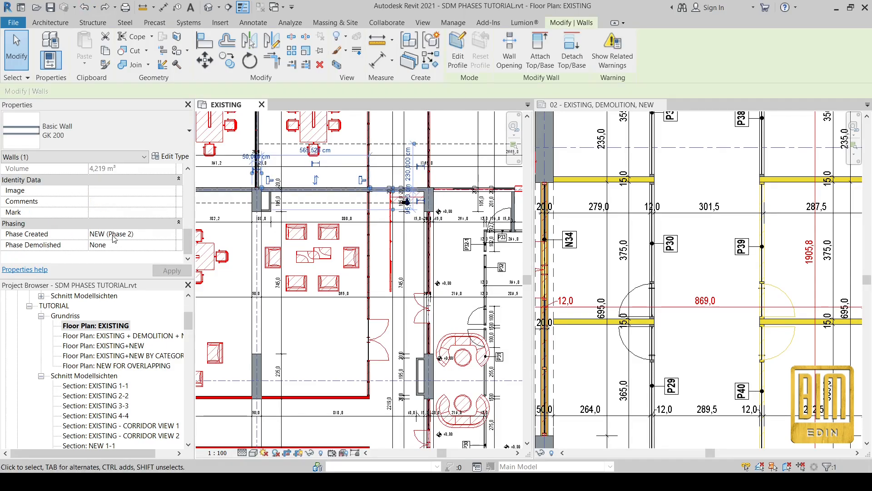
pyautogui.scroll(3, 384, 178)
pyautogui.click(423, 194)
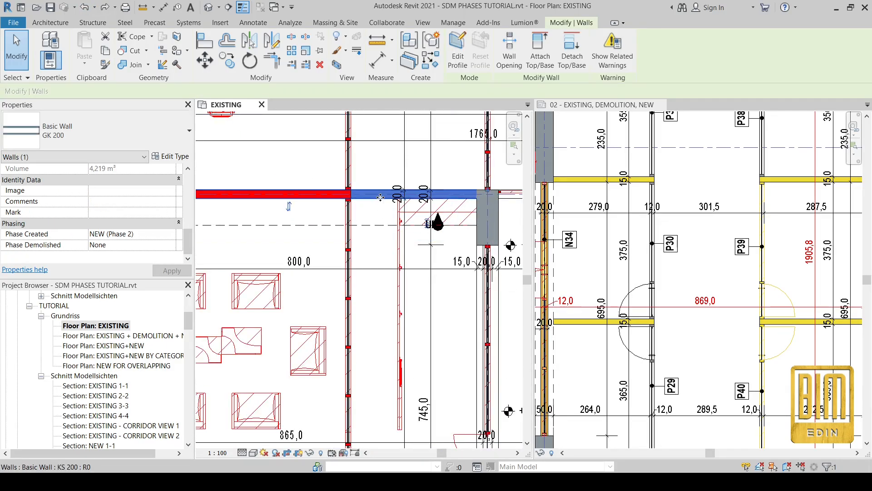
pyautogui.click(172, 245)
pyautogui.click(114, 268)
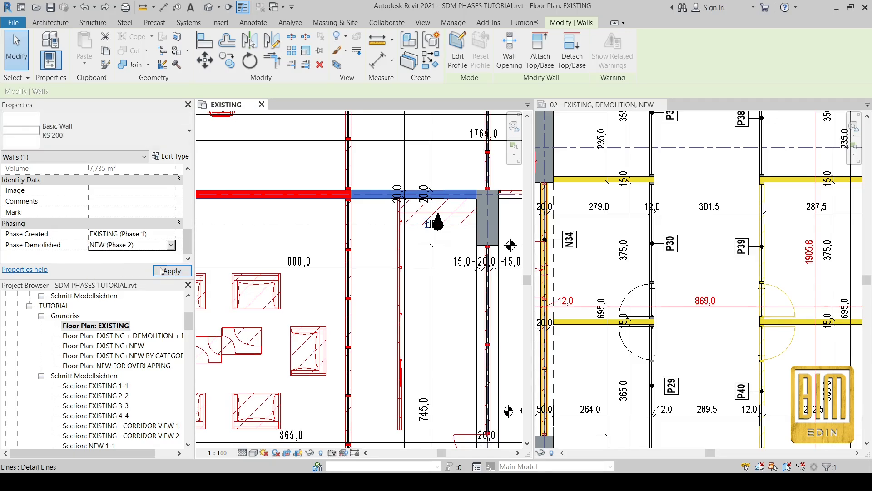
# Start the Demolish tool and demolish the short vertical wall between the grey column and the facade beside P26 in the EXISTING plan.
pyautogui.scroll(-5, 379, 225)
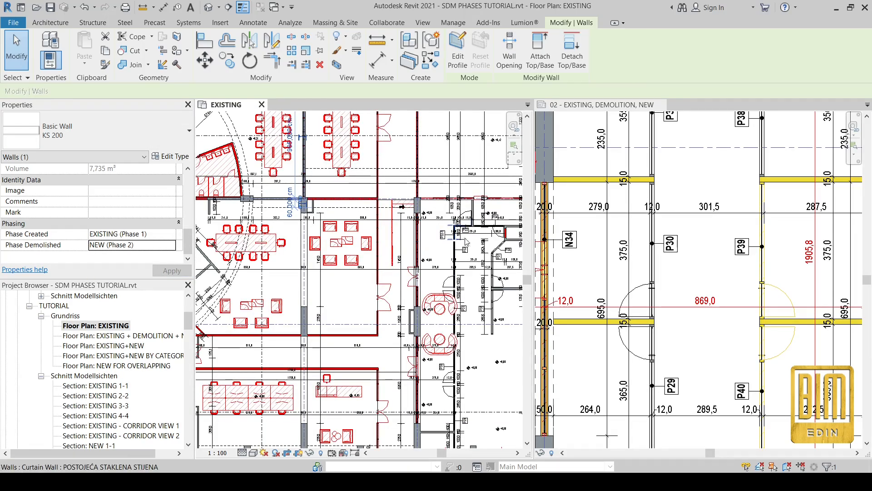
pyautogui.click(173, 67)
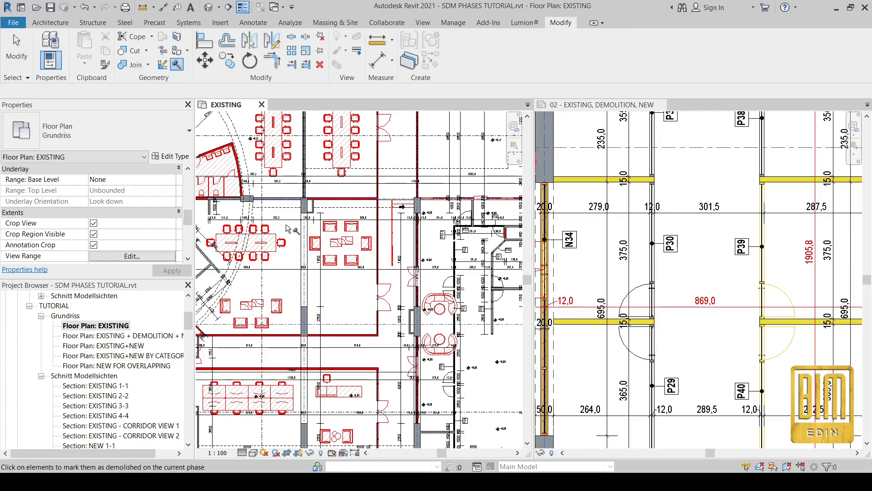
pyautogui.scroll(5, 291, 209)
pyautogui.moveTo(309, 211); pyautogui.dragTo(389, 209, button='middle')
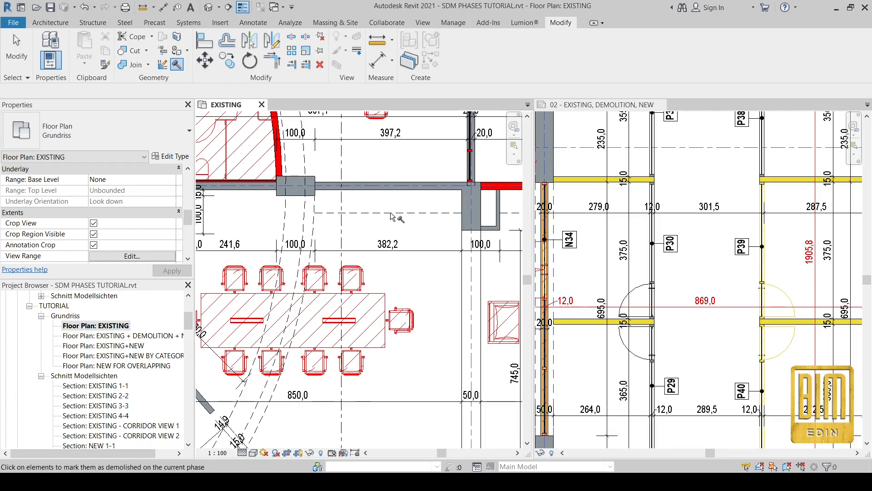
pyautogui.scroll(-5, 390, 213)
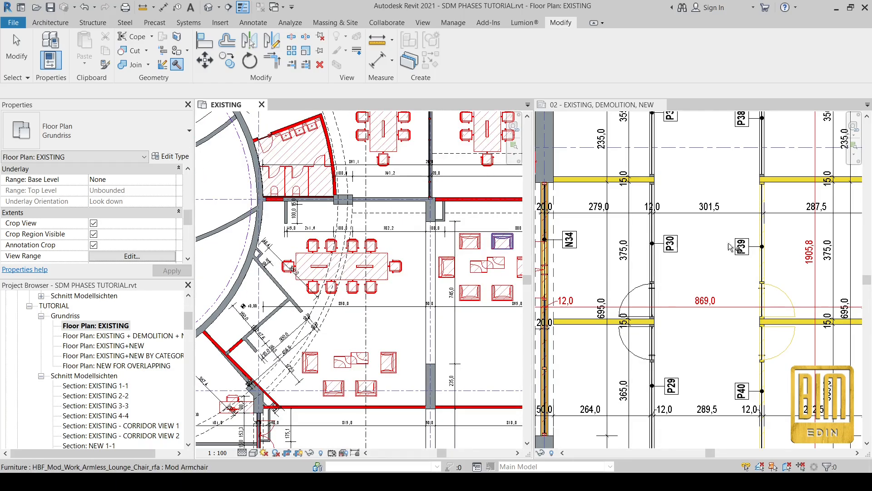
pyautogui.scroll(-5, 723, 268)
pyautogui.scroll(-4, 723, 267)
pyautogui.moveTo(723, 267); pyautogui.dragTo(799, 246, button='middle')
pyautogui.scroll(5, 740, 354)
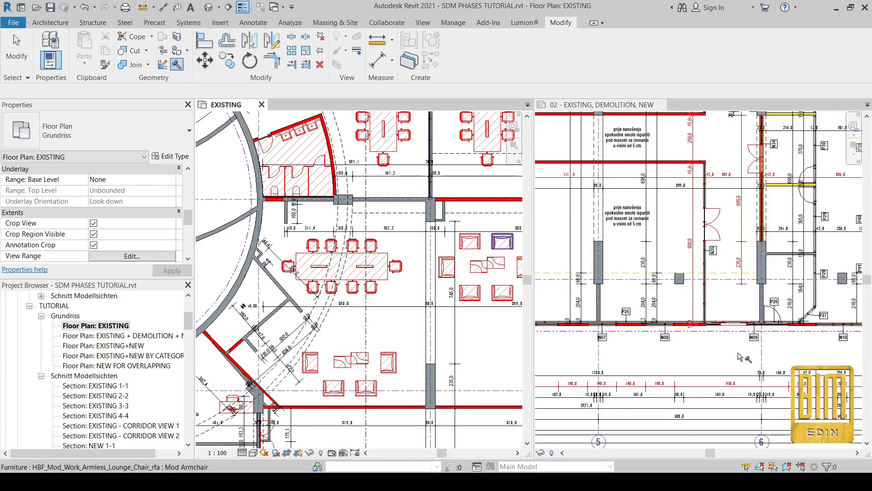
pyautogui.scroll(1, 579, 348)
pyautogui.moveTo(605, 342); pyautogui.dragTo(544, 363, button='middle')
pyautogui.scroll(-9, 355, 265)
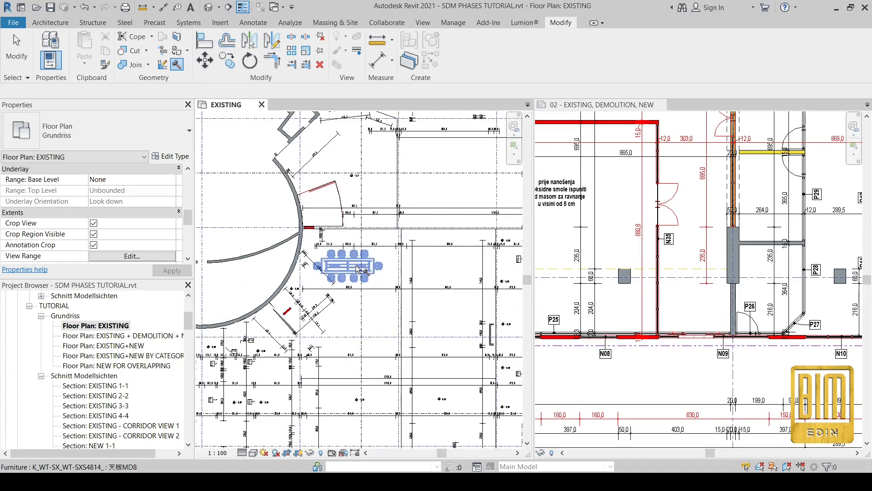
pyautogui.scroll(8, 472, 359)
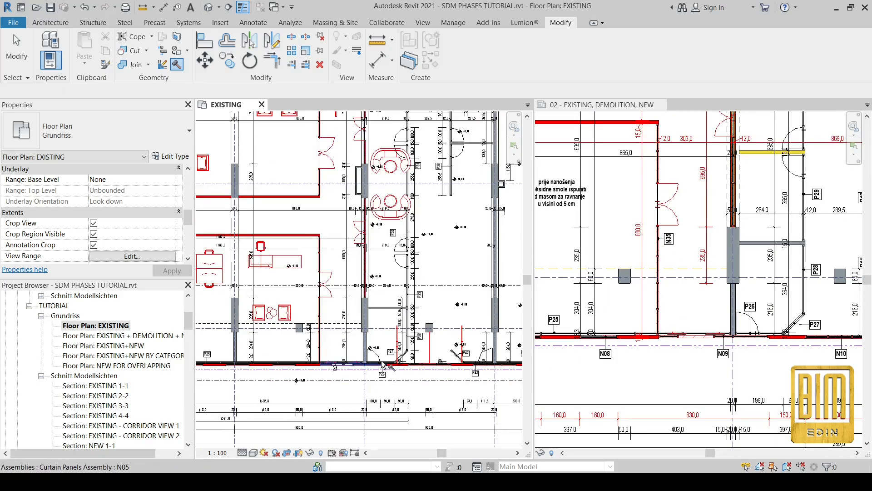
pyautogui.click(337, 311)
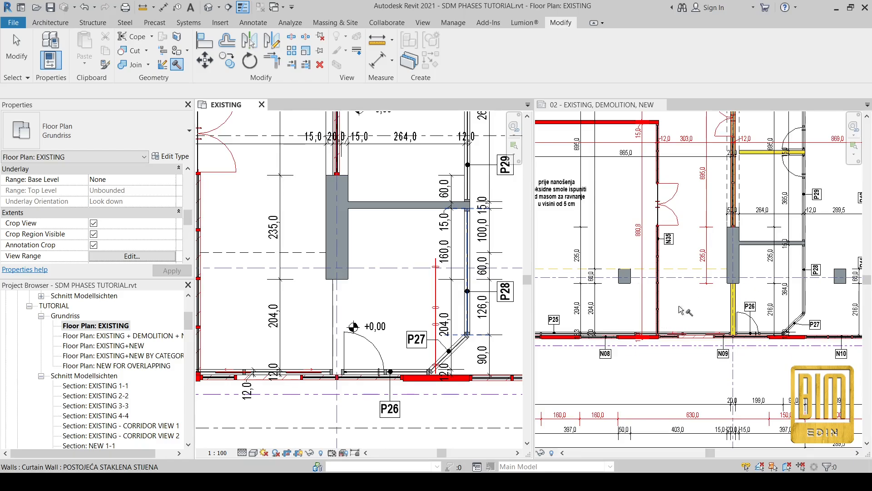
# Demolish the horizontal wall running from the grey column to the glass wall between P28 and P29, accepting the room warning.
pyautogui.click(469, 279)
pyautogui.click(858, 460)
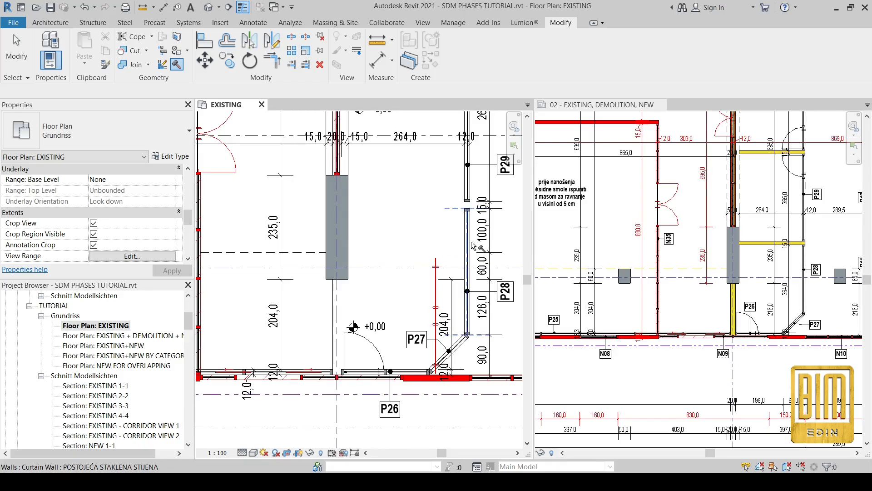
pyautogui.click(457, 346)
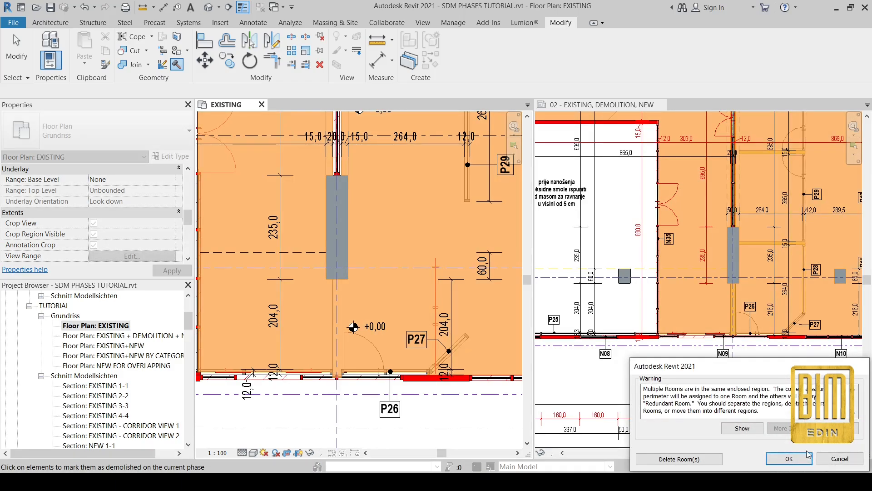
pyautogui.click(789, 459)
# Demolish the glass curtain walls P28 and P27 with the Demolish tool.
pyautogui.scroll(-2, 363, 273)
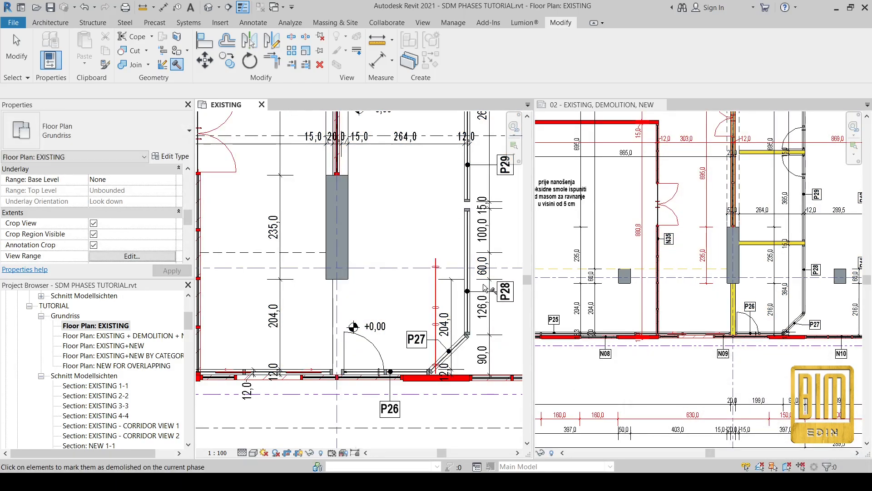
pyautogui.scroll(-4, 114, 218)
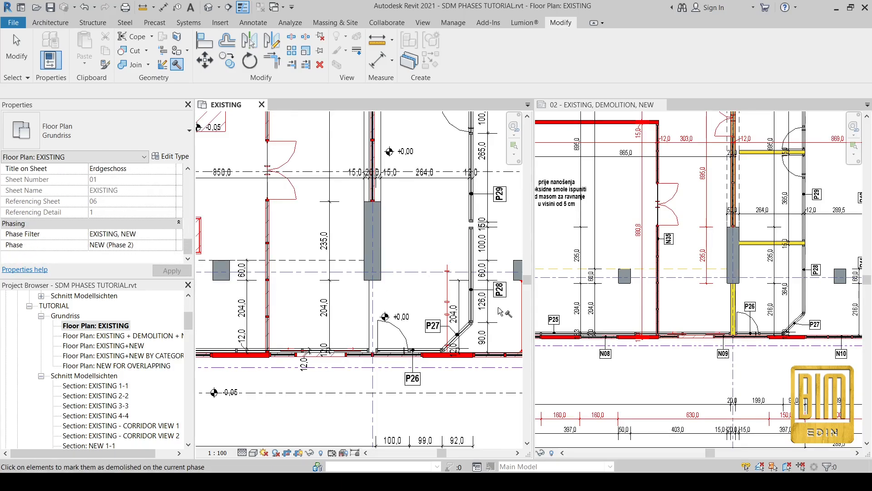
pyautogui.scroll(2, 463, 332)
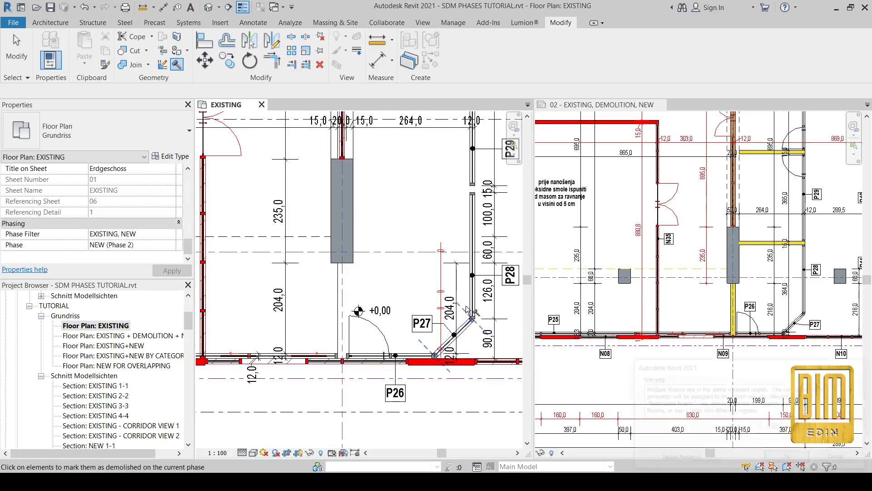
pyautogui.click(463, 328)
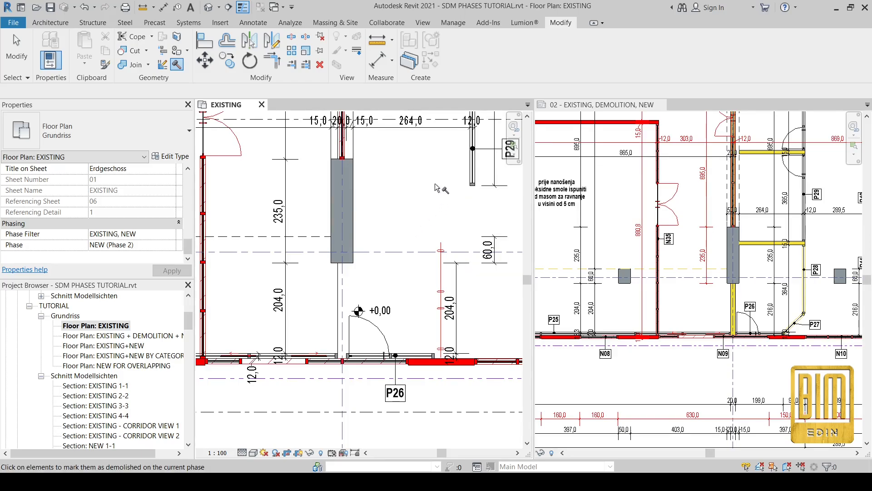
# Demolish the glass curtain walls P29, P30, P31 and P32 that continue upward in the same line.
pyautogui.moveTo(435, 184); pyautogui.dragTo(412, 325, button='middle')
pyautogui.click(450, 238)
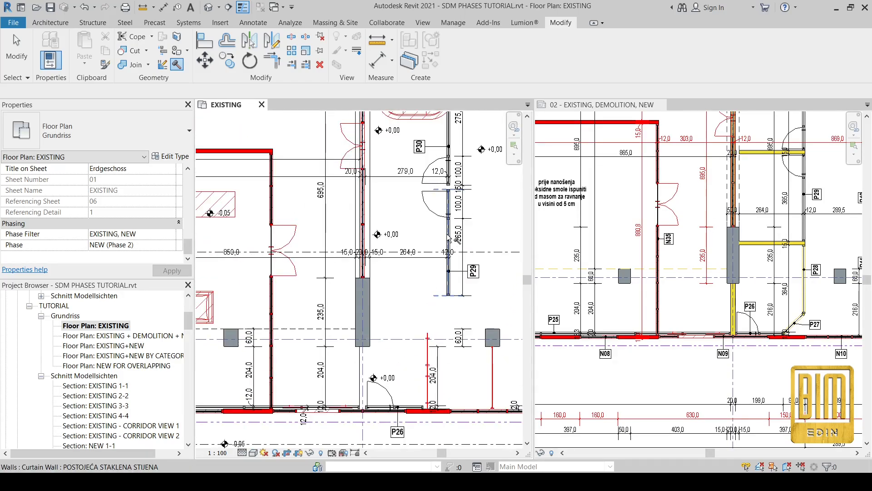
pyautogui.moveTo(442, 189); pyautogui.dragTo(447, 245, button='middle')
pyautogui.click(446, 242)
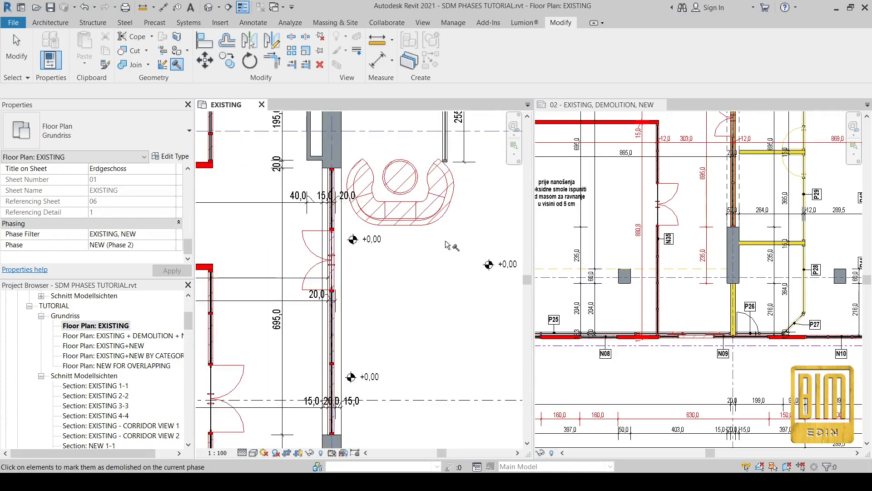
pyautogui.moveTo(445, 122); pyautogui.dragTo(439, 256, button='middle')
pyautogui.click(439, 250)
pyautogui.scroll(-2, 454, 259)
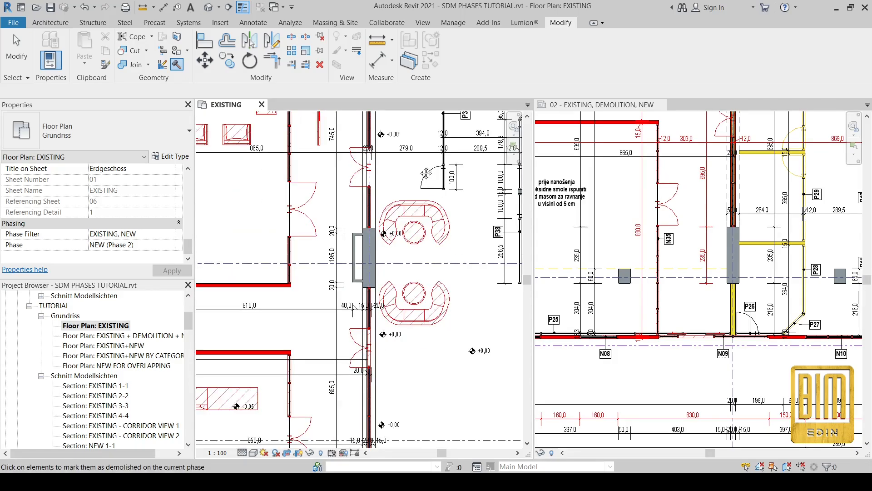
pyautogui.moveTo(426, 173); pyautogui.dragTo(429, 264, button='middle')
pyautogui.scroll(2, 444, 253)
pyautogui.click(448, 231)
# Examine the demolished walls in the EXISTING plan and on sheet 02, and end the Demolish tool.
pyautogui.scroll(-3, 445, 227)
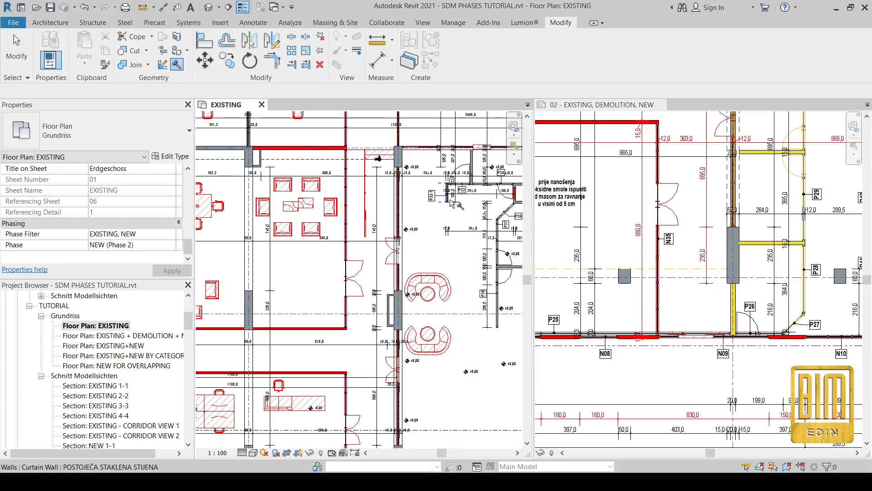
pyautogui.scroll(-2, 440, 221)
pyautogui.scroll(1, 458, 362)
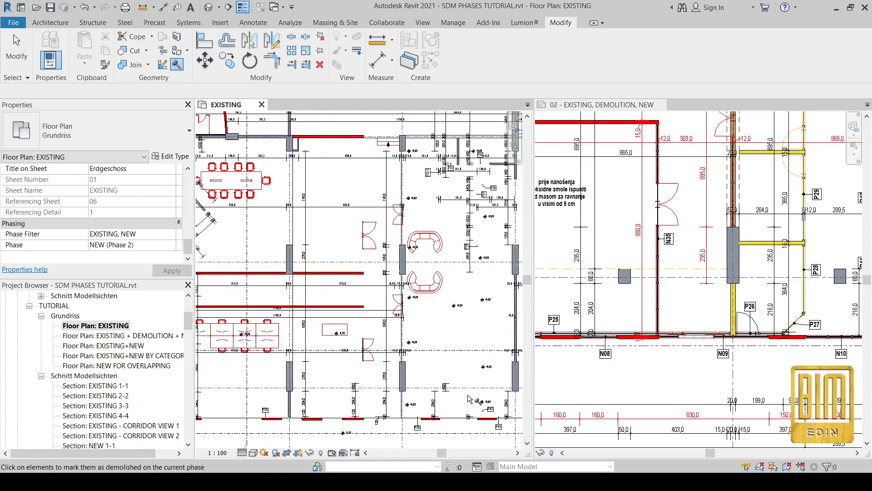
pyautogui.scroll(1, 488, 366)
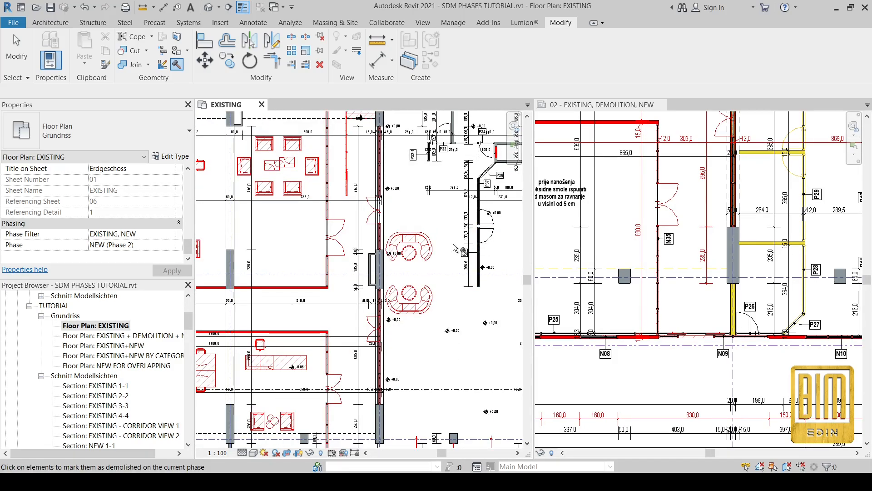
pyautogui.scroll(-5, 730, 256)
pyautogui.scroll(3, 731, 257)
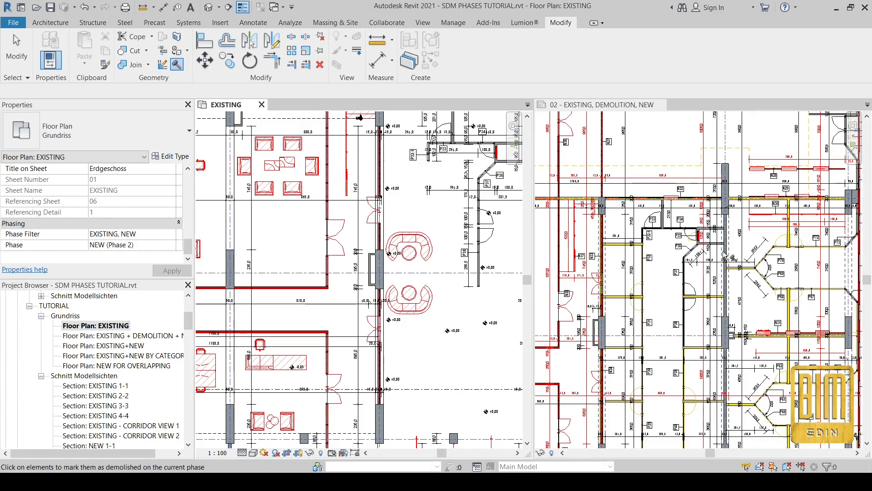
pyautogui.press('Escape')
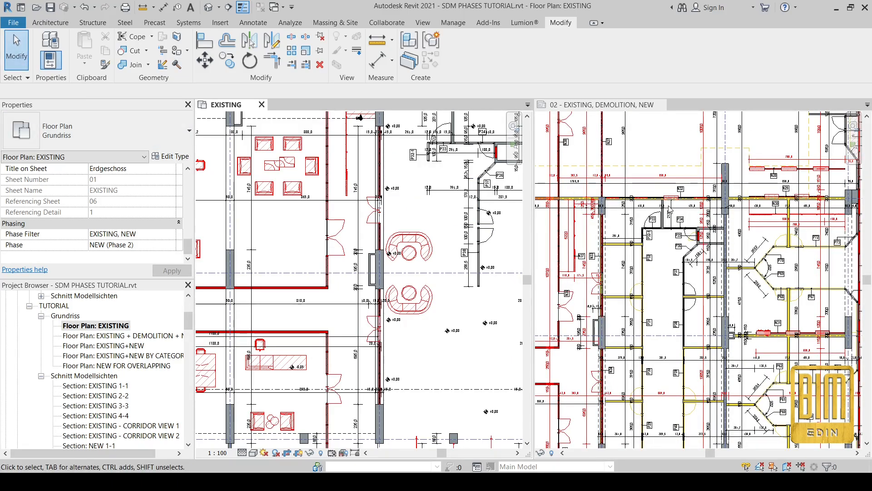
pyautogui.scroll(-3, 698, 280)
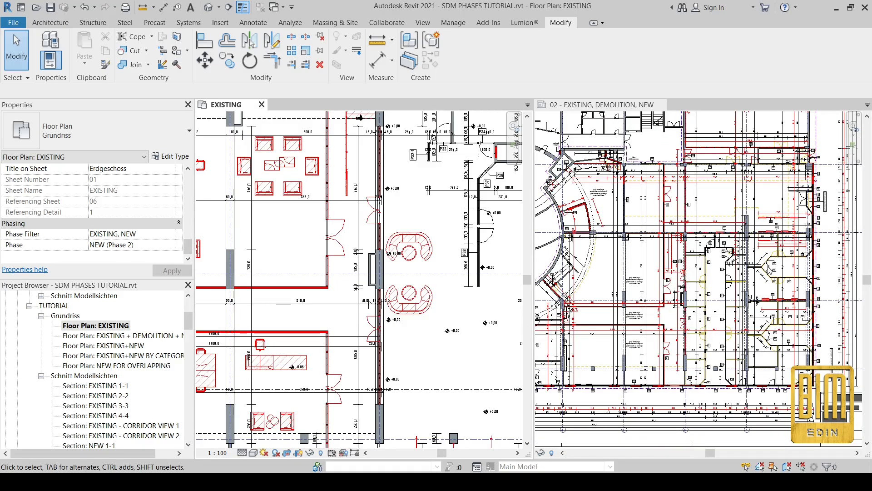
# Close the EXISTING floor plan and examine the demolished and new walls on sheet 02 - EXISTING, DEMOLITION, NEW.
pyautogui.click(262, 104)
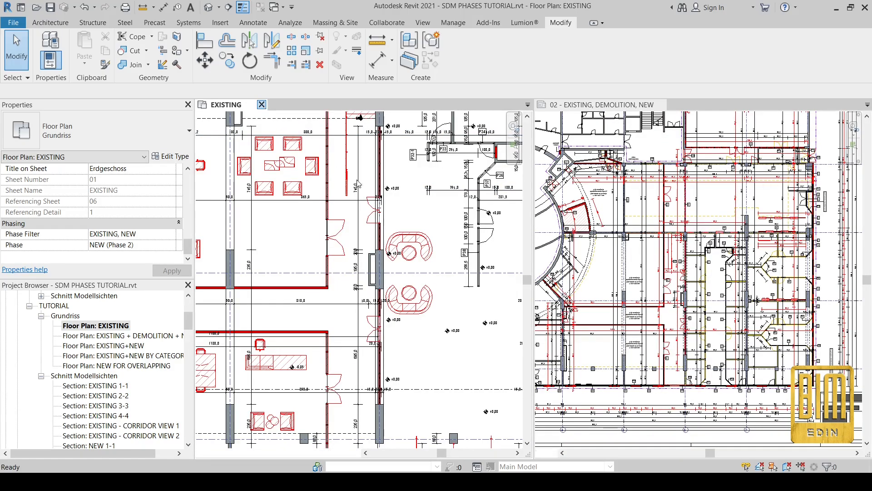
pyautogui.scroll(-1, 690, 330)
pyautogui.scroll(-2, 690, 329)
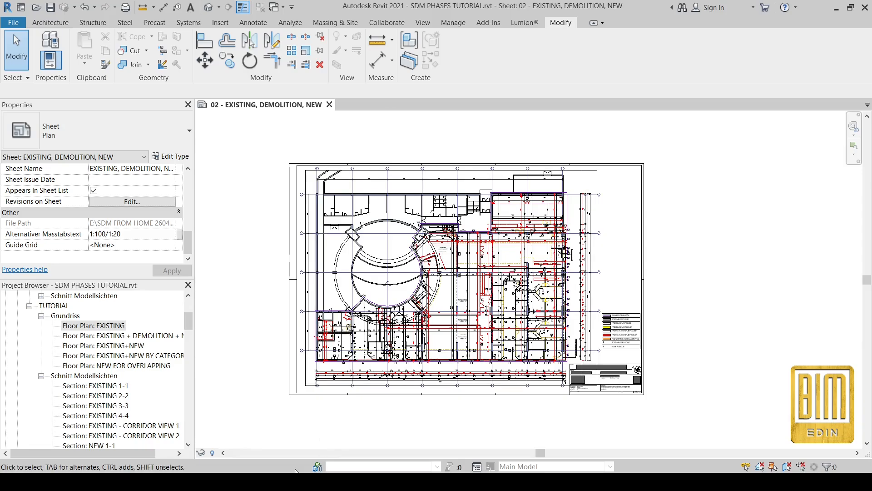
pyautogui.scroll(5, 447, 363)
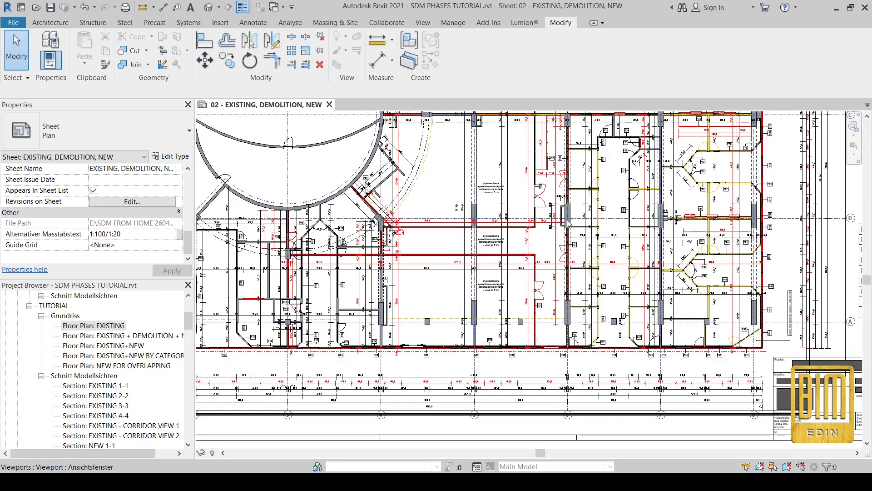
pyautogui.moveTo(458, 187); pyautogui.dragTo(466, 255, button='middle')
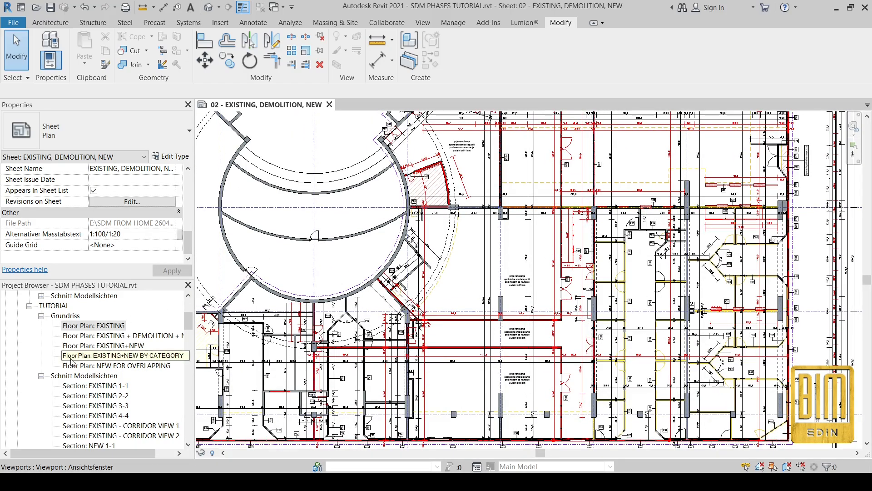
# Switch to SDM PHASES 1.pdf in Adobe Reader and examine the finished plan's demolished and new walls around P26 to P73.
pyautogui.moveTo(221, 482)
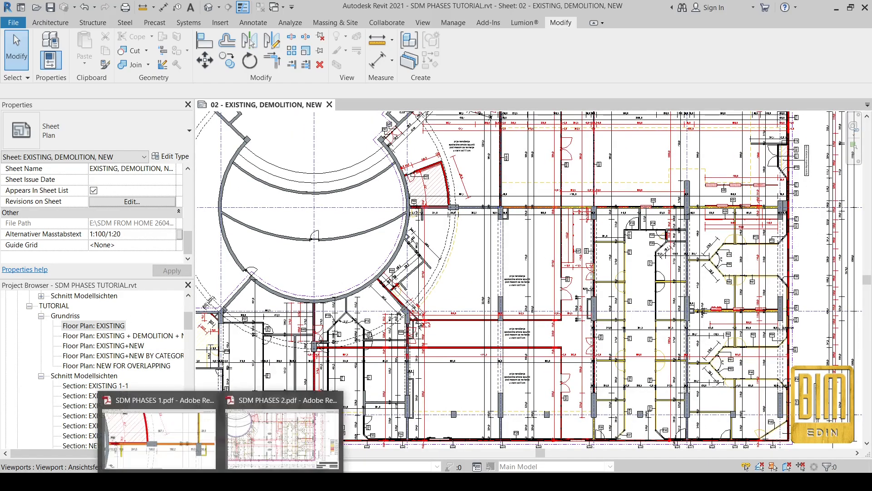
pyautogui.moveTo(254, 441)
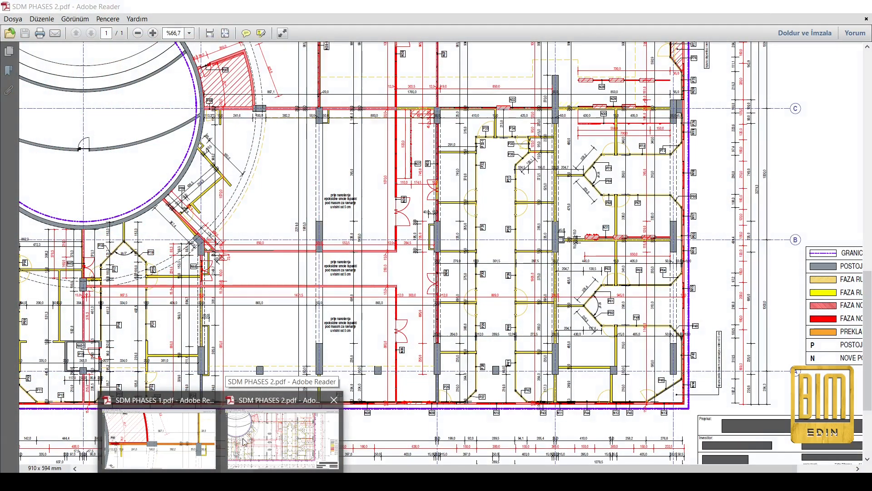
pyautogui.click(159, 438)
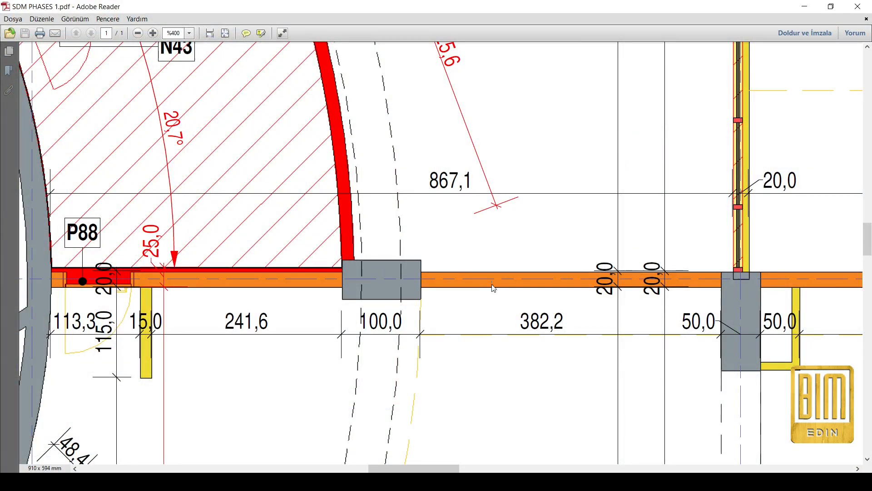
pyautogui.keyDown('ctrl'); pyautogui.scroll(-10, 494, 289); pyautogui.keyUp('ctrl')
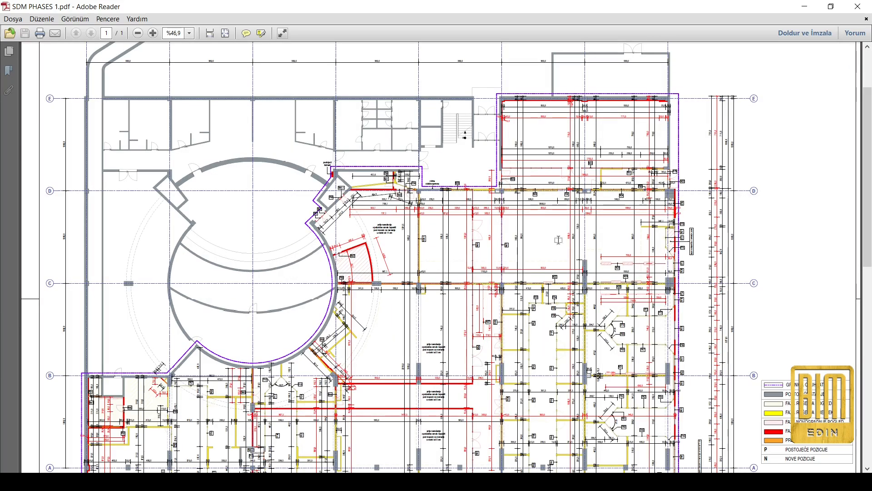
pyautogui.scroll(-3, 844, 418)
pyautogui.keyDown('ctrl'); pyautogui.scroll(5, 617, 413); pyautogui.keyUp('ctrl')
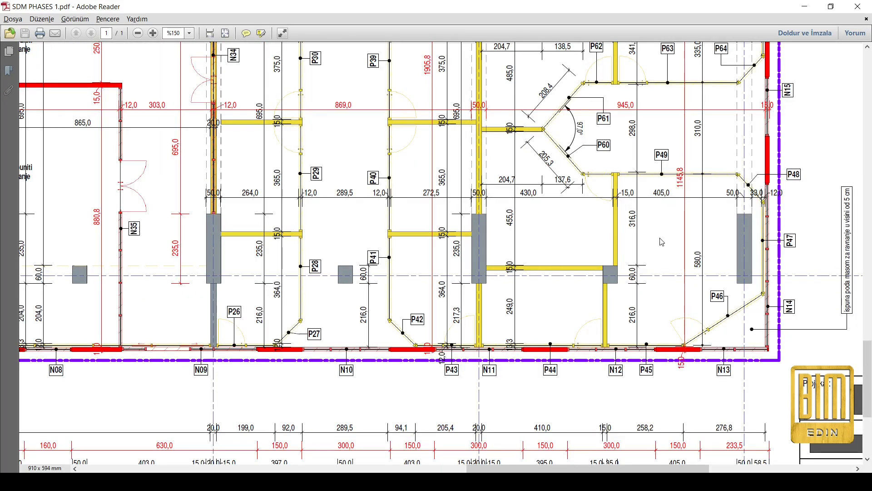
pyautogui.scroll(5, 661, 241)
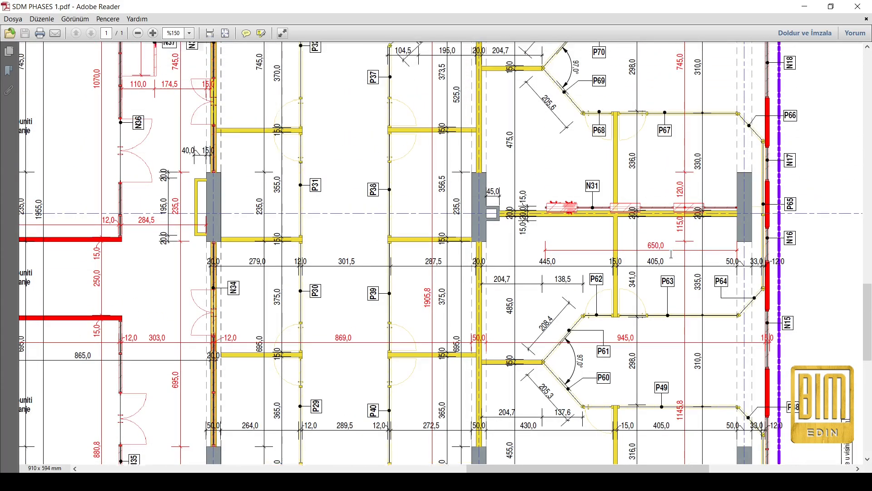
pyautogui.scroll(1, 672, 255)
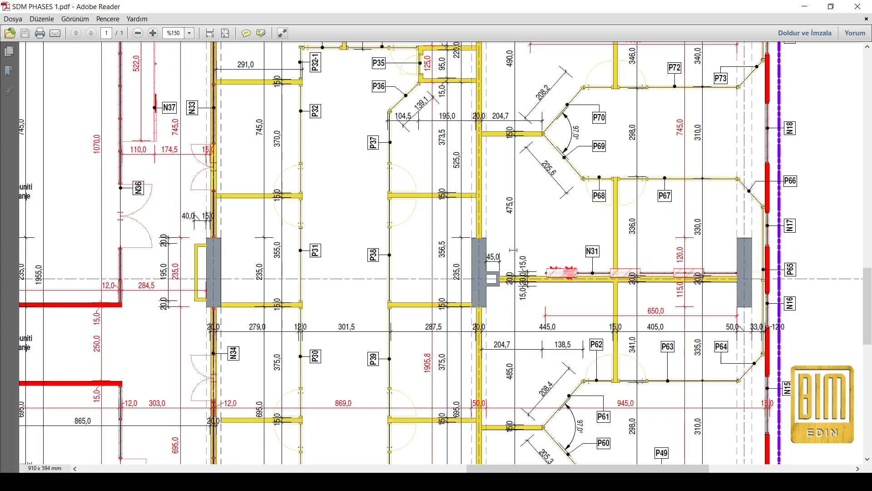
pyautogui.scroll(-4, 531, 301)
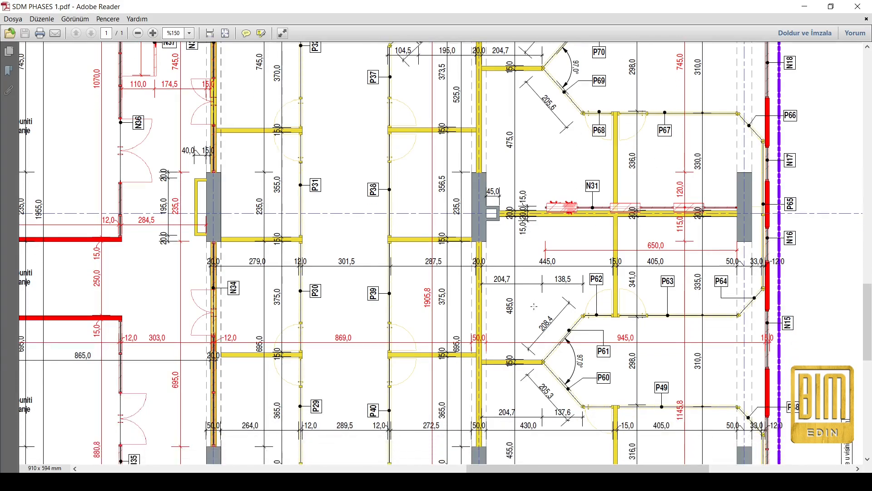
# Switch back to sheet 02 - EXISTING, DEMOLITION, NEW in Revit and undo the entire command history, back to the oldest entry.
pyautogui.scroll(-1, 534, 306)
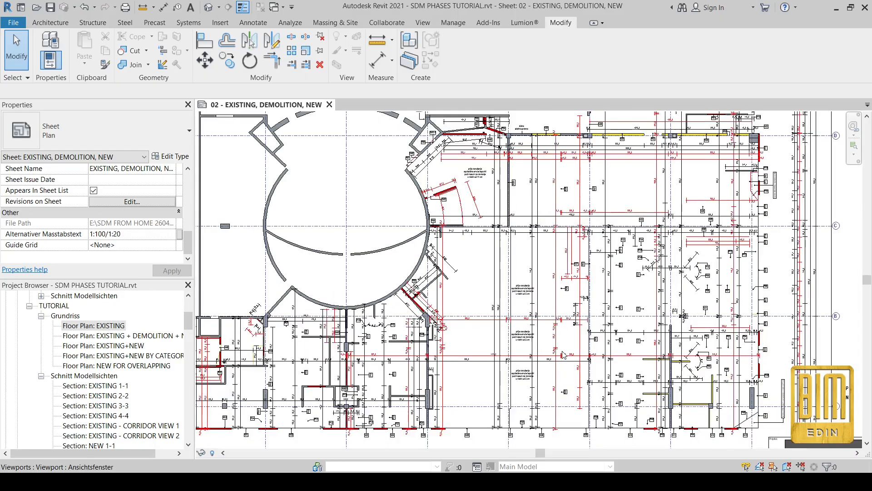
pyautogui.scroll(-5, 563, 354)
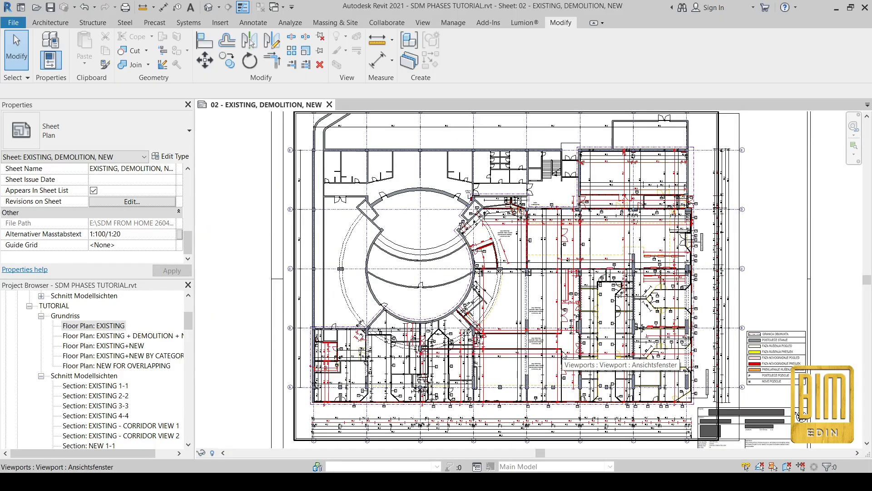
pyautogui.click(95, 9)
pyautogui.scroll(-15, 123, 341)
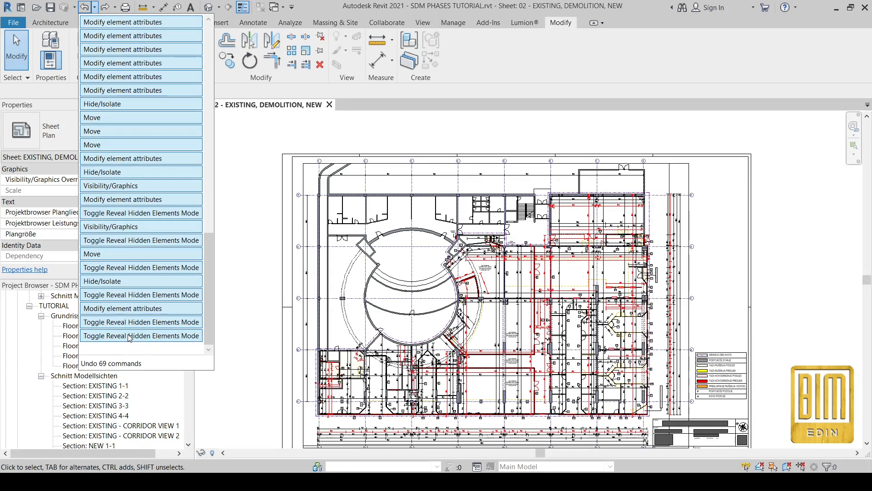
pyautogui.click(131, 338)
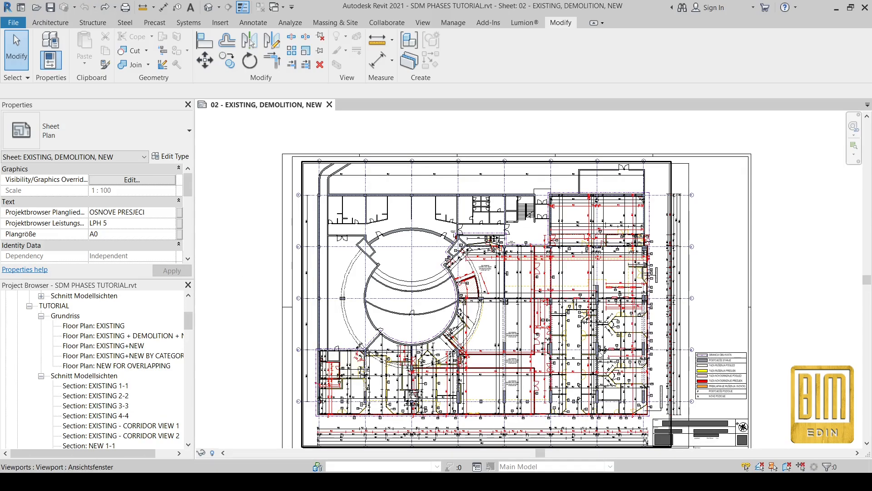
# Examine the plan on sheet 02 and its legend of existing, demolition, new-construction and overlap colours and P and N position marks.
pyautogui.scroll(5, 486, 172)
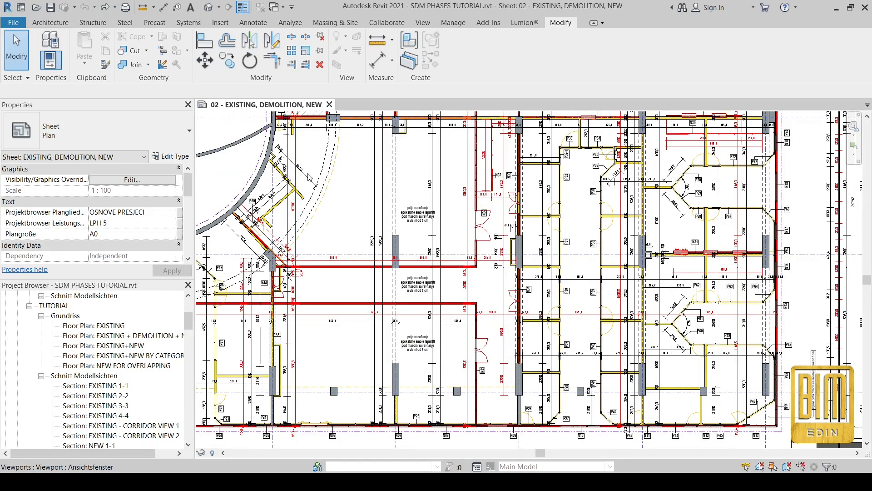
pyautogui.scroll(-4, 501, 343)
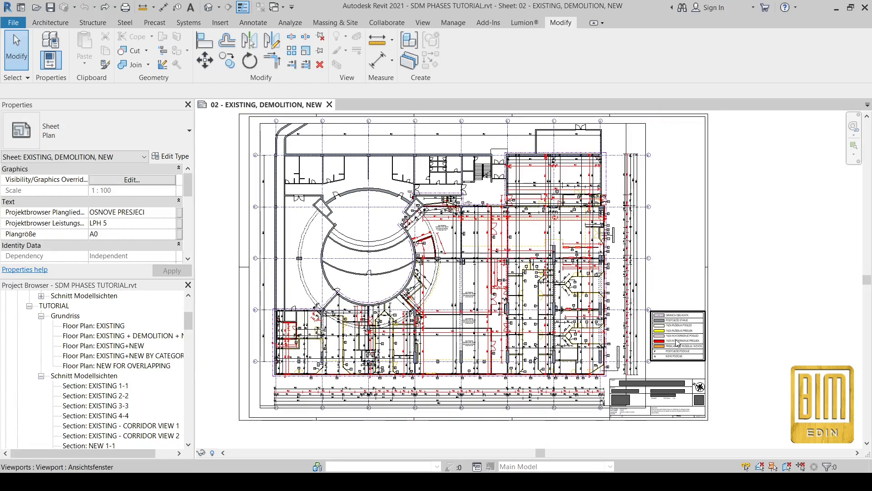
pyautogui.scroll(4, 690, 341)
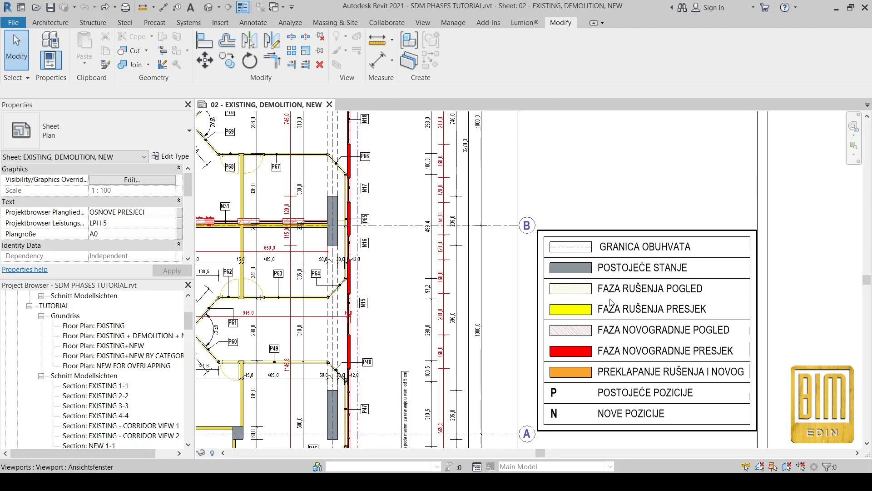
pyautogui.scroll(1, 611, 302)
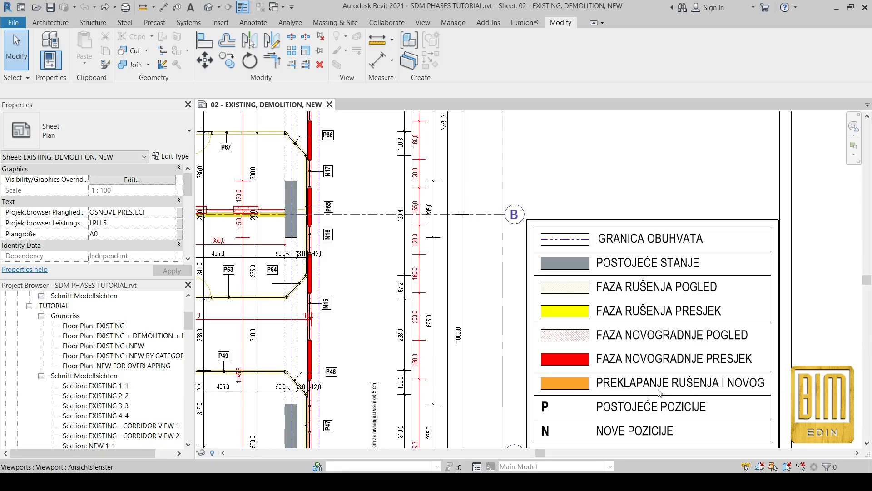
pyautogui.scroll(-4, 618, 322)
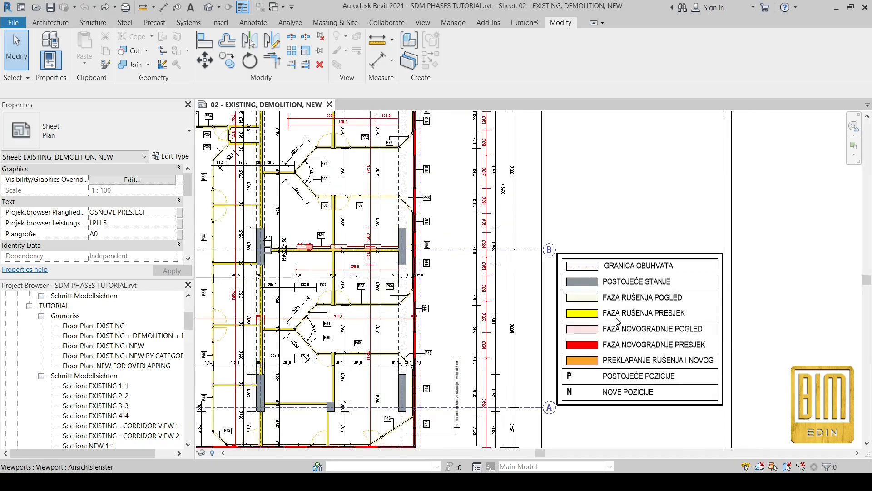
pyautogui.scroll(3, 575, 357)
pyautogui.scroll(1, 574, 357)
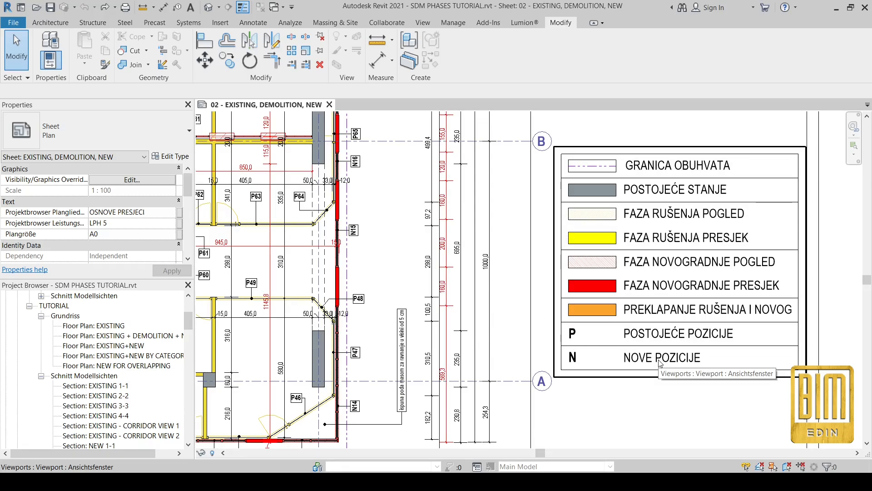
pyautogui.scroll(-1, 679, 352)
# Examine the existing P and new N position tags along the outer walls, from P48 around the corner at N14 to N07.
pyautogui.moveTo(433, 318); pyautogui.dragTo(487, 309, button='middle')
pyautogui.scroll(4, 487, 309)
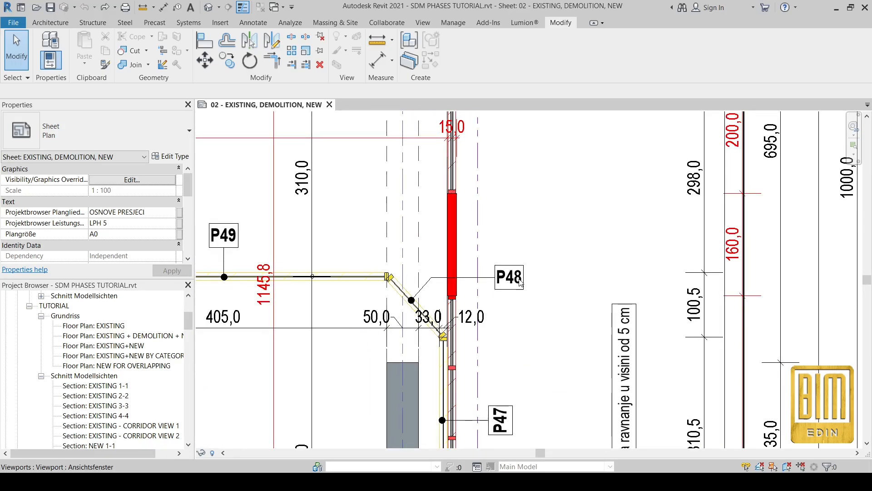
pyautogui.scroll(-2, 520, 282)
pyautogui.scroll(2, 327, 250)
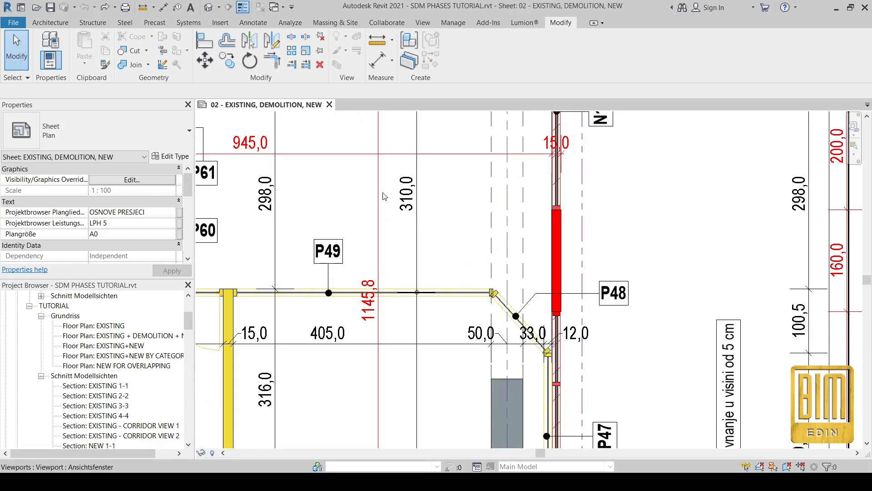
pyautogui.scroll(-2, 341, 252)
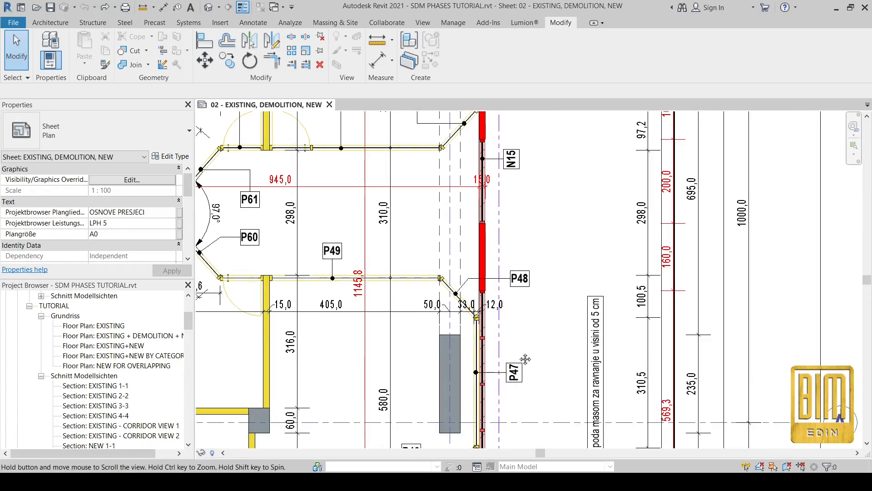
pyautogui.moveTo(512, 378); pyautogui.dragTo(539, 228, button='middle')
pyautogui.scroll(2, 536, 313)
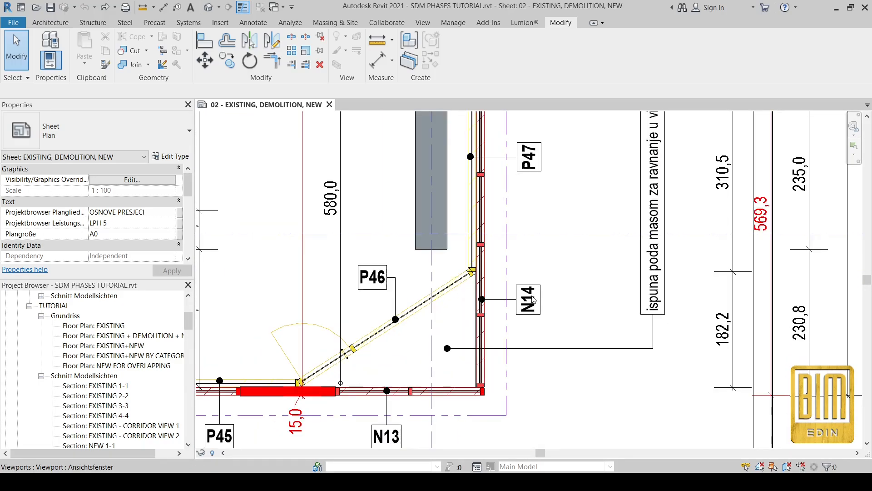
pyautogui.scroll(-3, 543, 314)
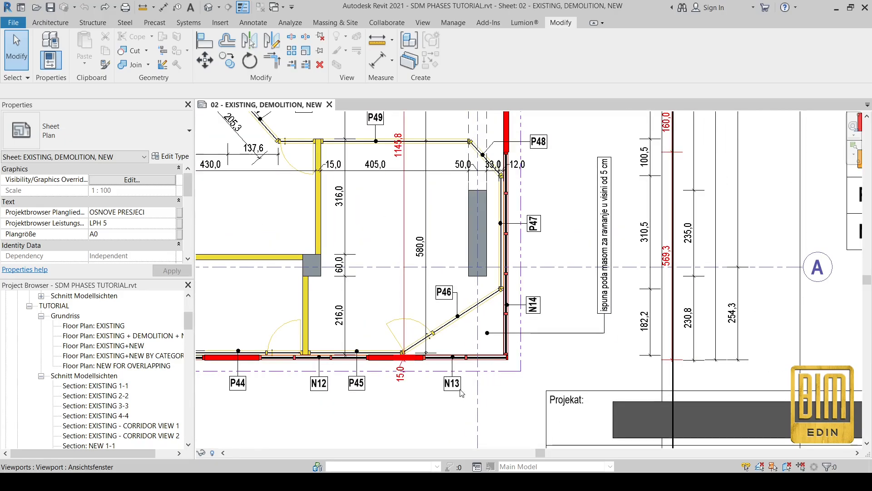
pyautogui.moveTo(364, 386); pyautogui.dragTo(660, 321, button='middle')
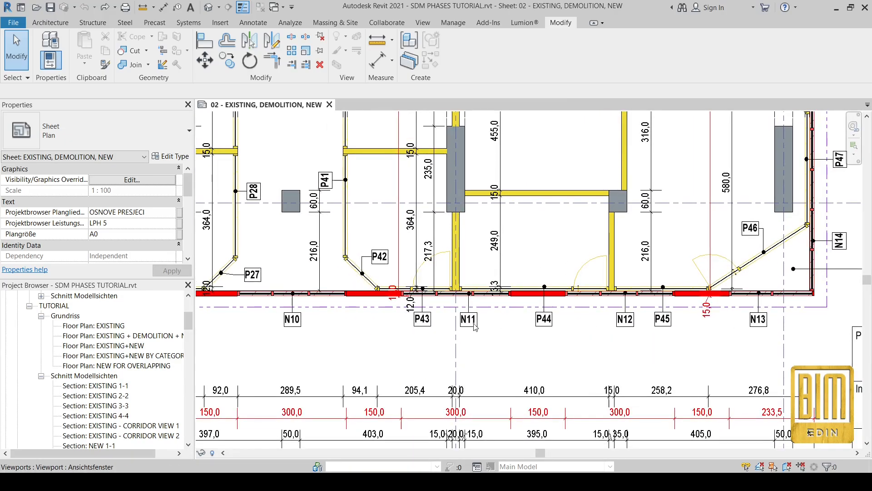
pyautogui.scroll(2, 404, 331)
pyautogui.scroll(-2, 525, 321)
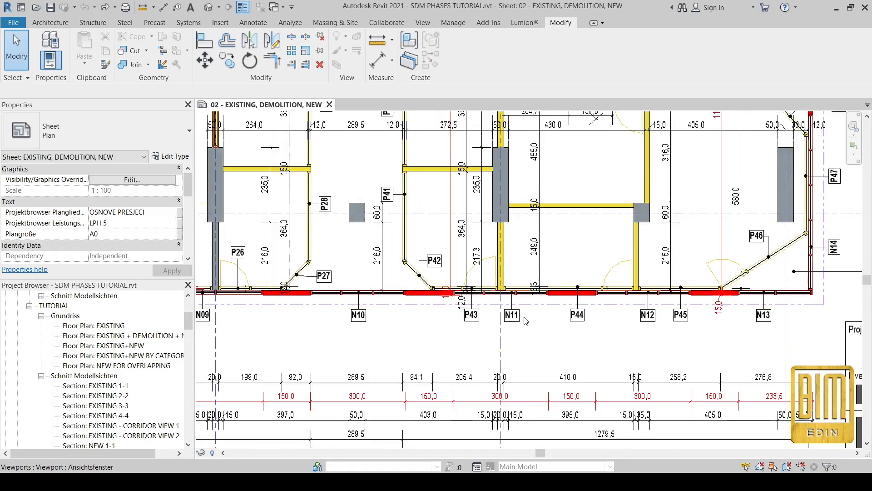
pyautogui.moveTo(255, 328); pyautogui.dragTo(416, 358, button='middle')
pyautogui.scroll(-3, 416, 358)
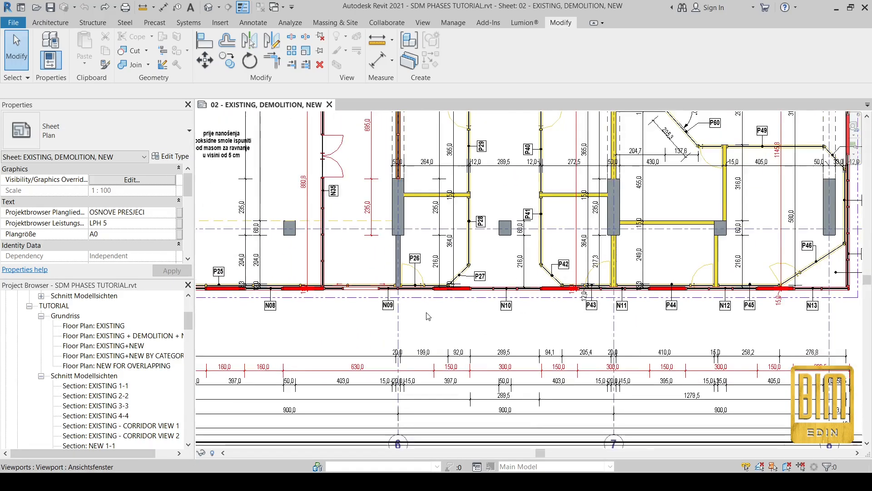
pyautogui.scroll(2, 481, 354)
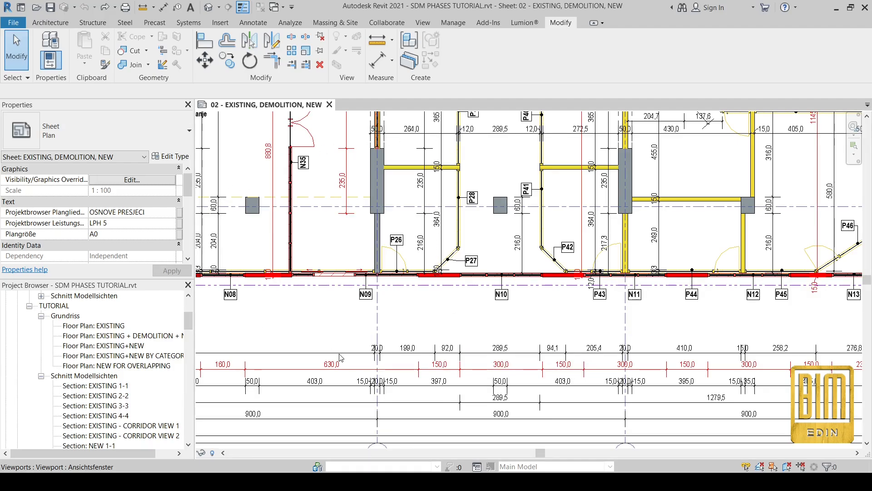
pyautogui.scroll(-3, 345, 377)
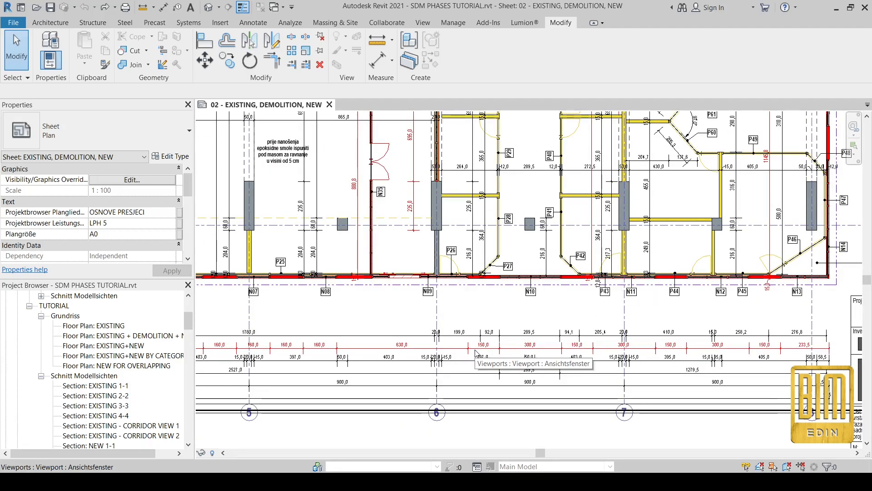
pyautogui.moveTo(300, 346); pyautogui.dragTo(417, 384, button='middle')
pyautogui.scroll(-1, 512, 267)
pyautogui.scroll(-3, 511, 270)
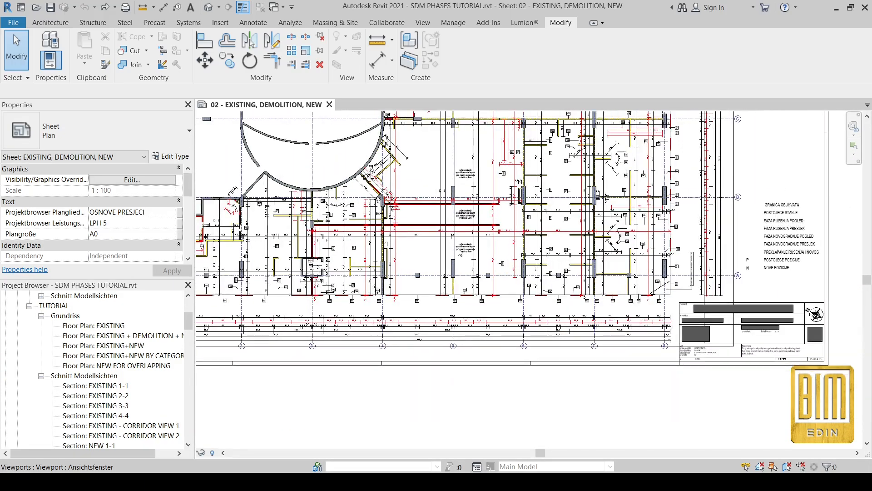
# Examine the overall sheet layout, comparing the demolished and new walls across the whole plan.
pyautogui.moveTo(447, 191); pyautogui.dragTo(450, 218, button='middle')
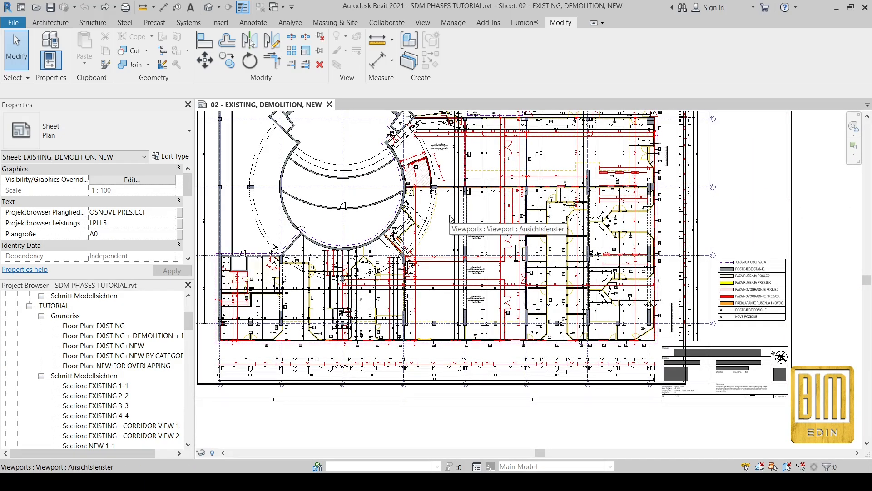
pyautogui.scroll(-2, 451, 218)
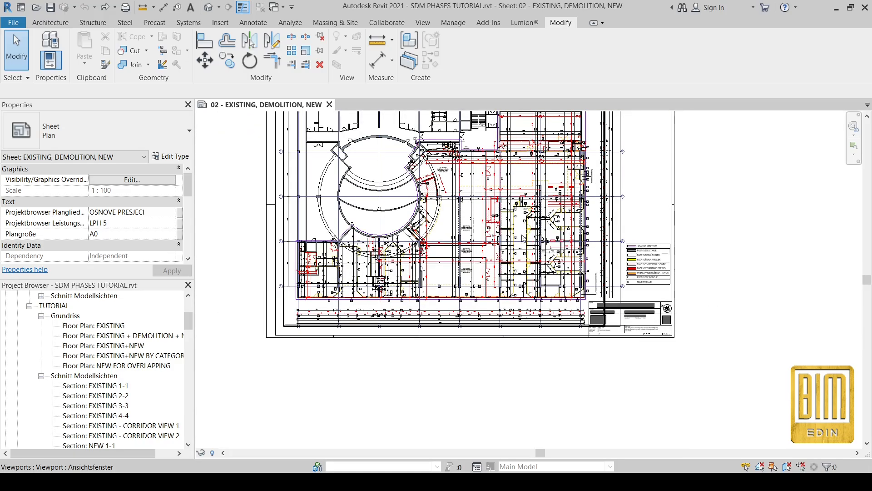
pyautogui.scroll(2, 537, 245)
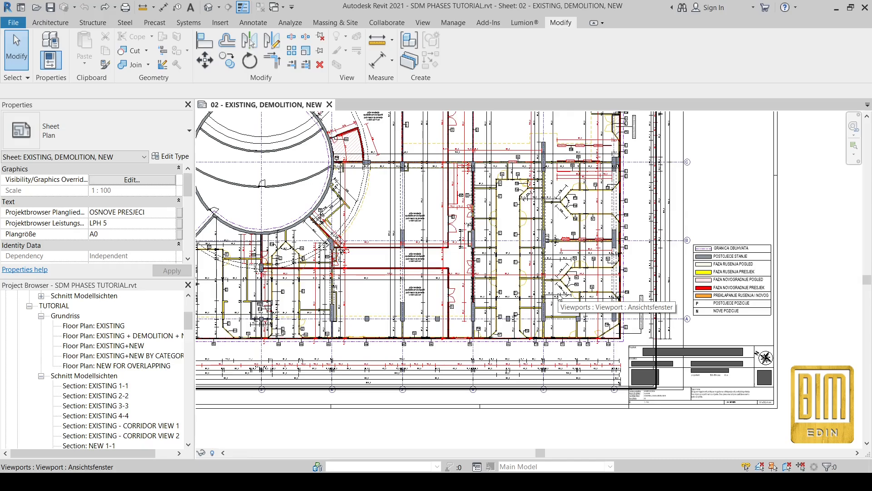
pyautogui.scroll(-3, 560, 296)
pyautogui.scroll(-1, 560, 298)
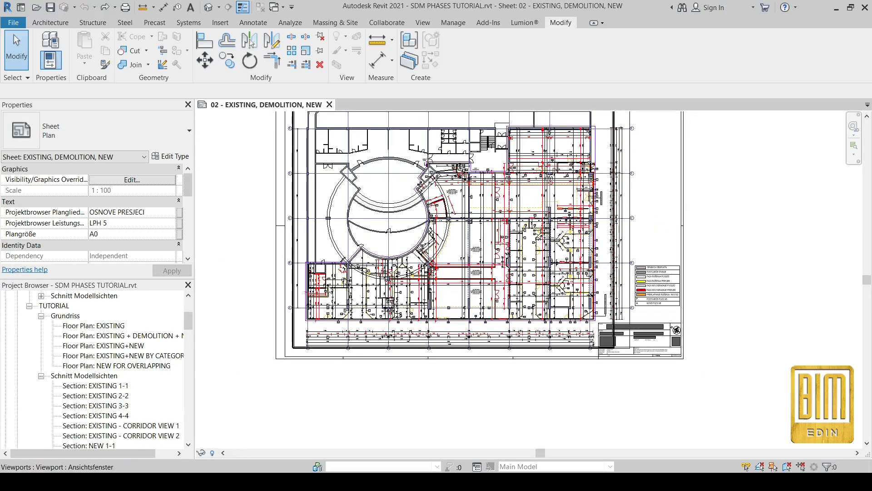
pyautogui.scroll(2, 403, 278)
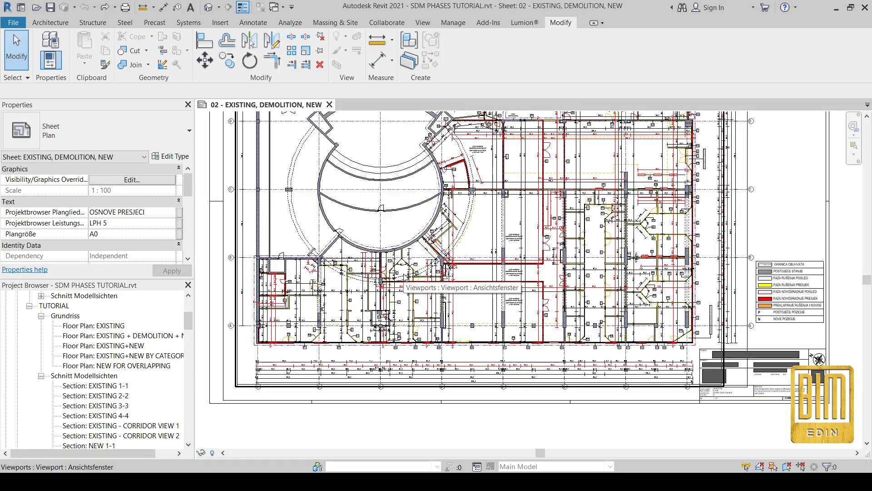
pyautogui.scroll(3, 636, 234)
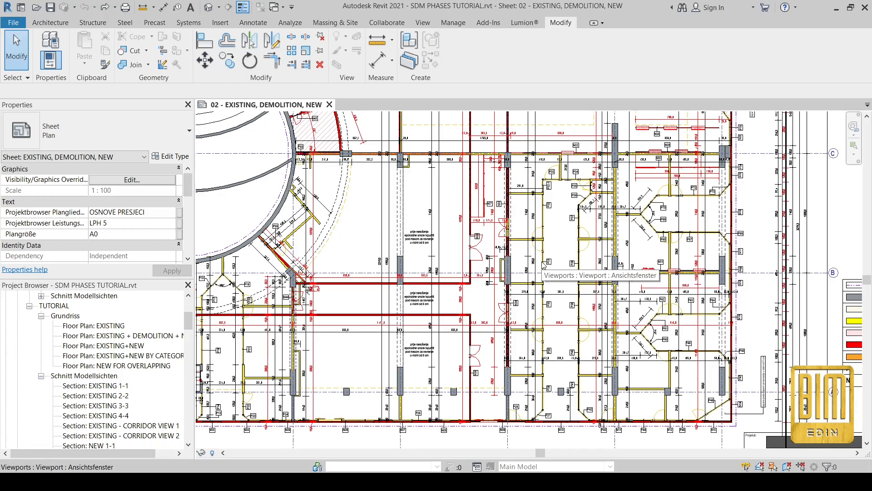
pyautogui.scroll(-5, 454, 289)
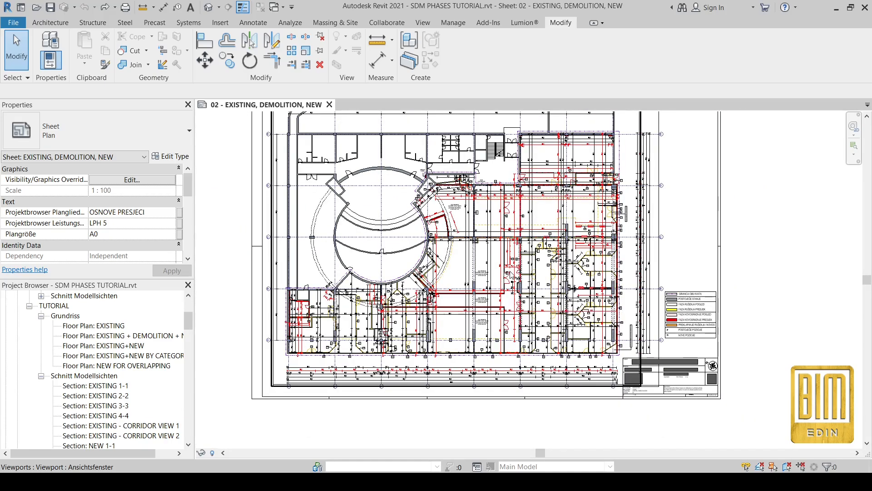
# Select the plan viewport on the sheet, check its view name, and open the floor plan NEW FOR OVERLAPPING.
pyautogui.click(512, 274)
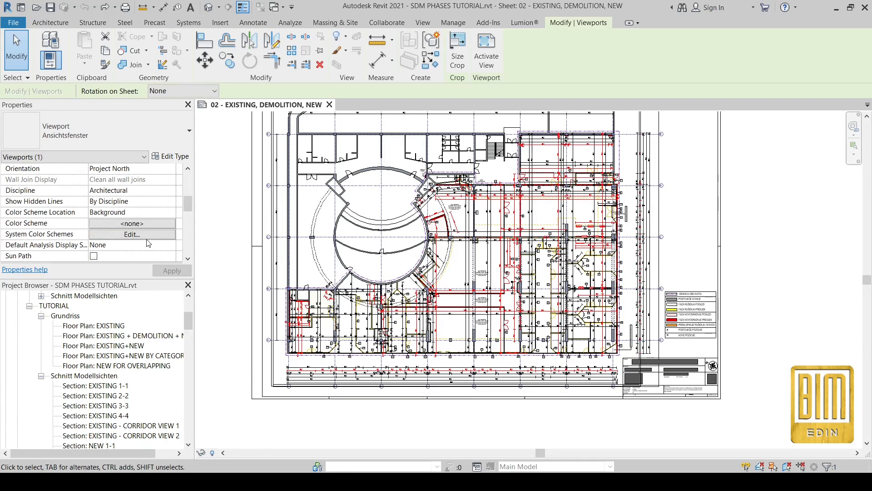
pyautogui.scroll(5, 148, 243)
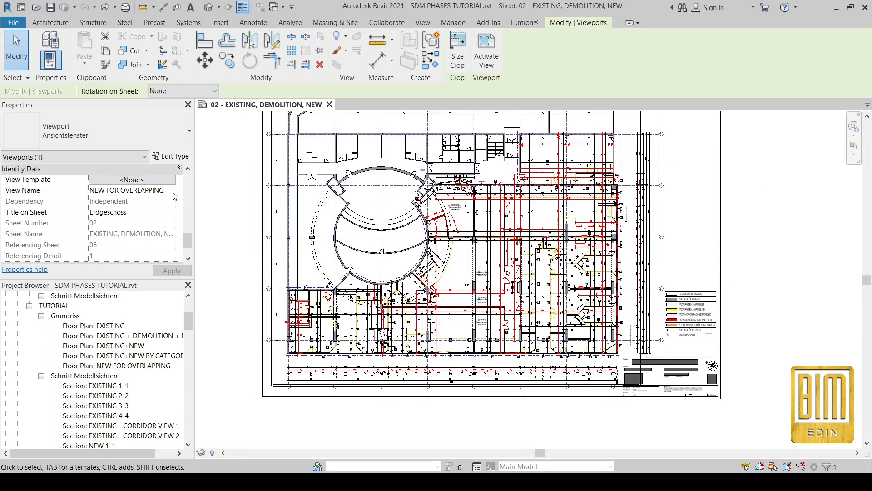
pyautogui.doubleClick(110, 366)
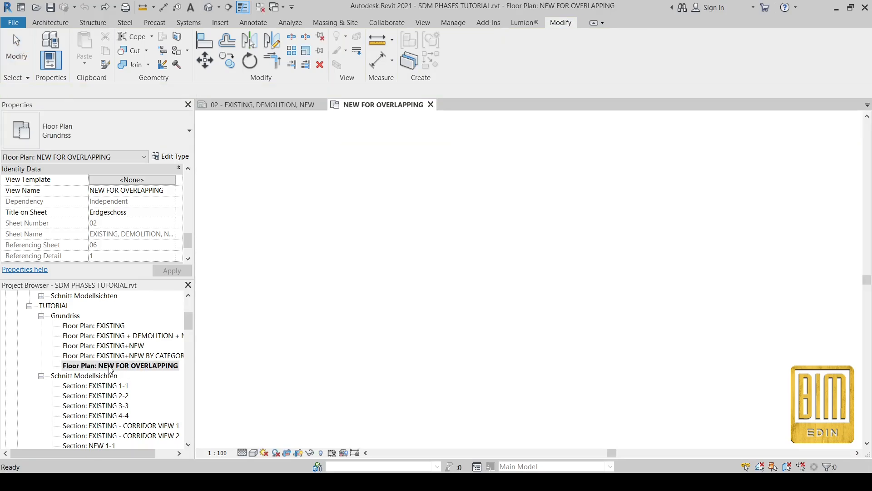
# Examine the new walls and doors in the NEW FOR OVERLAPPING plan together with the view's phase and phase filter.
pyautogui.scroll(4, 486, 302)
pyautogui.scroll(-2, 482, 301)
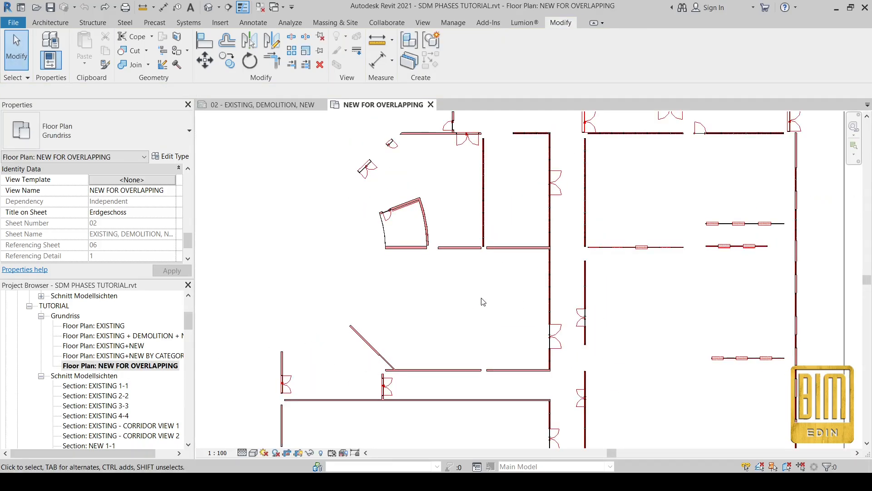
pyautogui.scroll(-3, 151, 226)
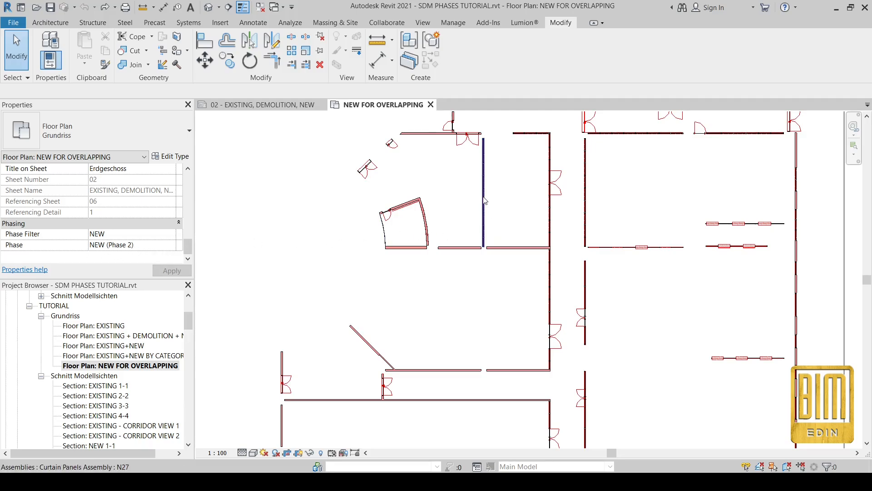
pyautogui.scroll(2, 405, 186)
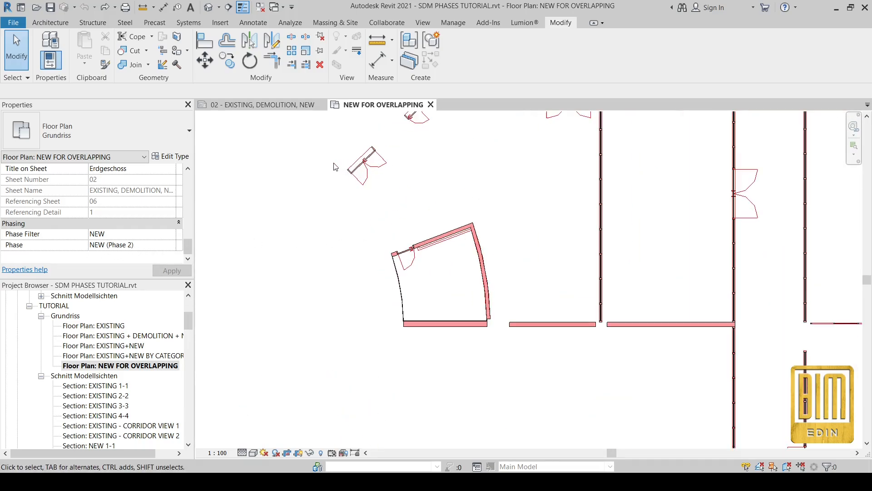
pyautogui.scroll(2, 503, 316)
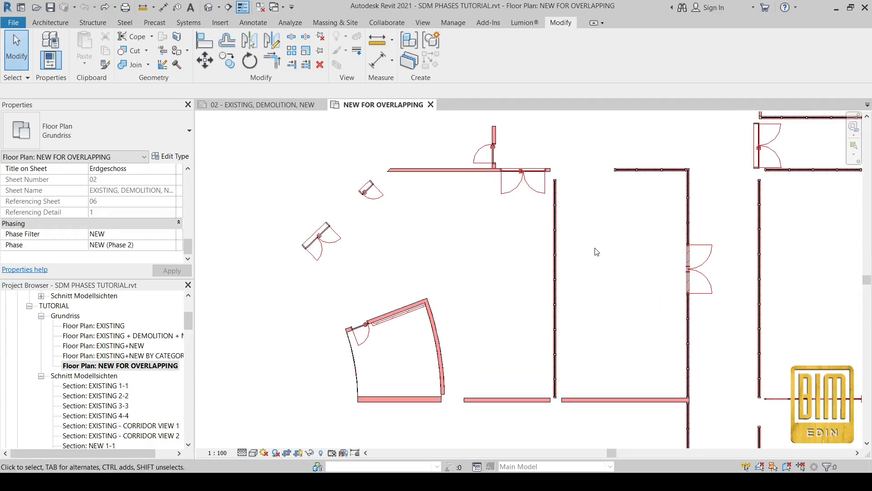
pyautogui.scroll(-2, 593, 249)
pyautogui.scroll(-3, 788, 269)
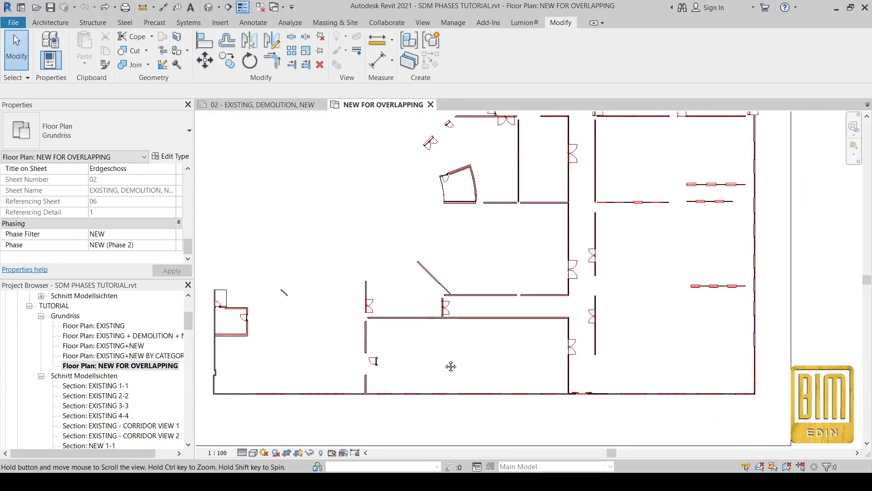
pyautogui.scroll(4, 670, 316)
pyautogui.scroll(-3, 656, 309)
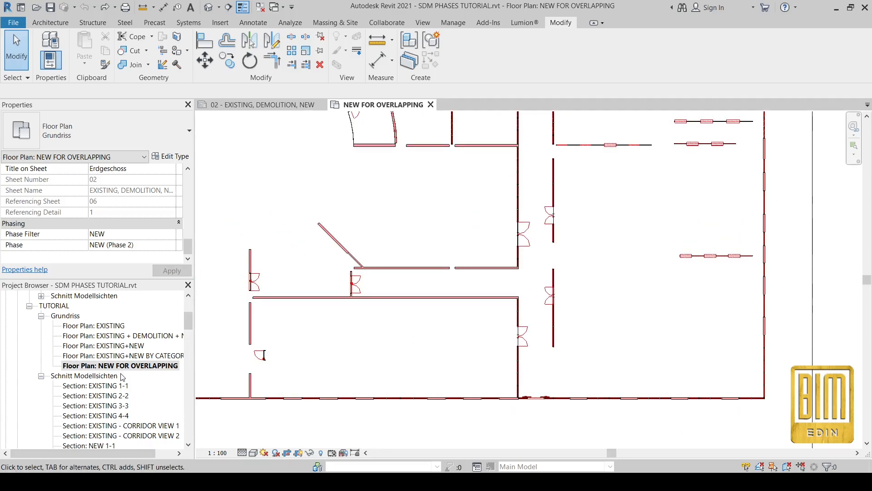
# Open the EXISTING + DEMOLITION + NEW floor plan and examine its walls and phasing settings.
pyautogui.doubleClick(109, 336)
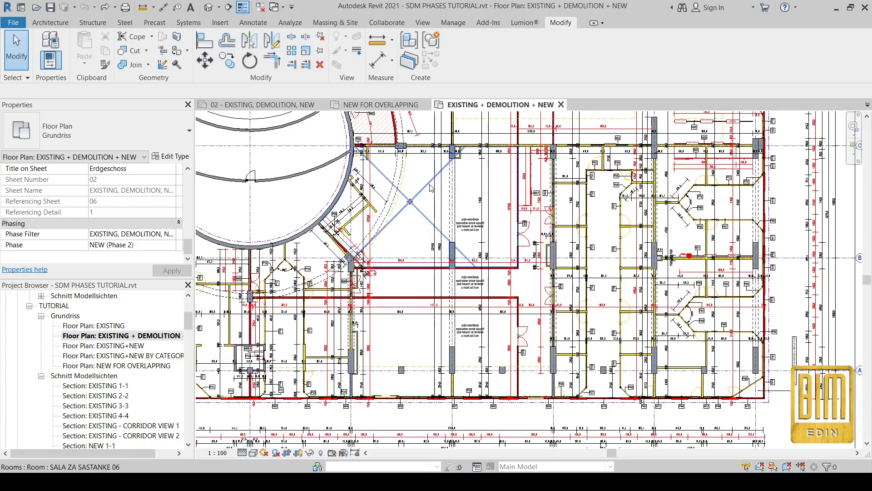
pyautogui.scroll(2, 362, 321)
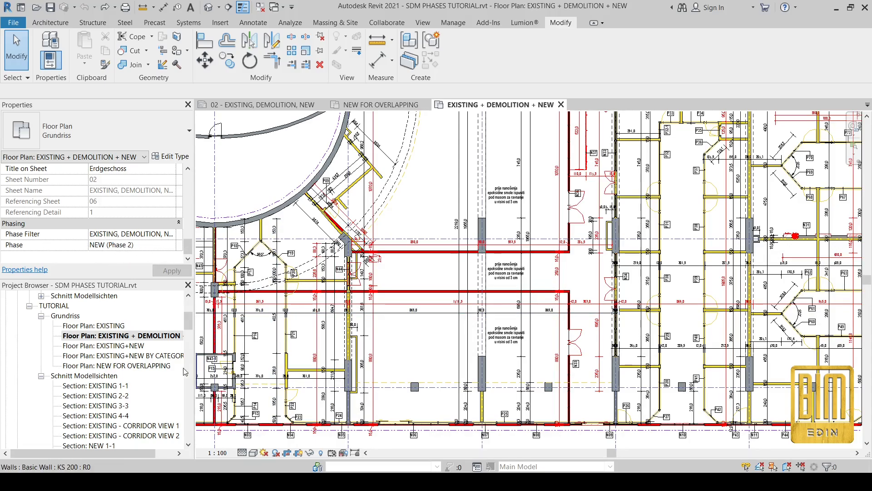
# Open sheet 02 - EXISTING, DEMOLITION, NEW and examine the floor plan placed on it up close.
pyautogui.scroll(-3, 145, 377)
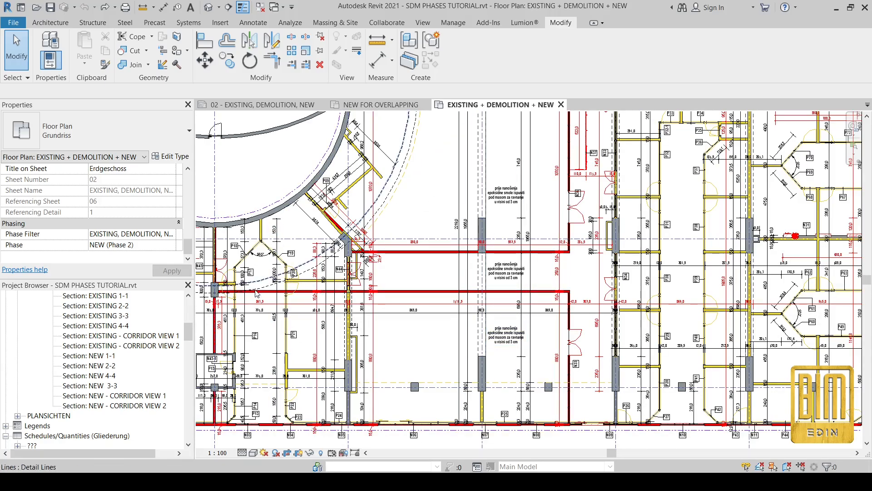
pyautogui.scroll(-5, 131, 372)
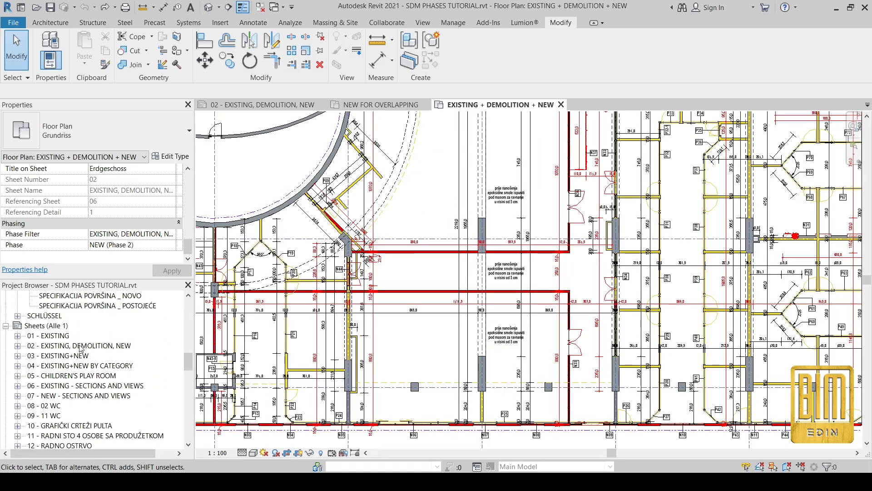
pyautogui.doubleClick(81, 346)
pyautogui.click(408, 242)
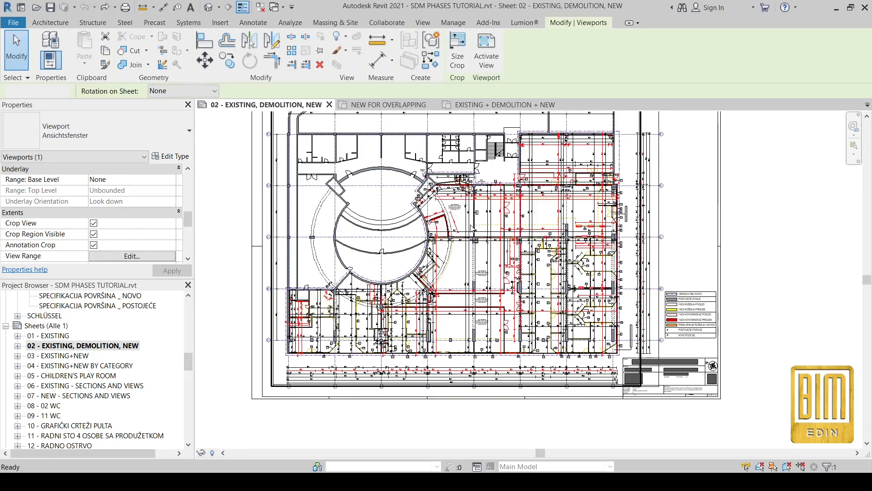
pyautogui.press('Escape')
pyautogui.scroll(5, 477, 271)
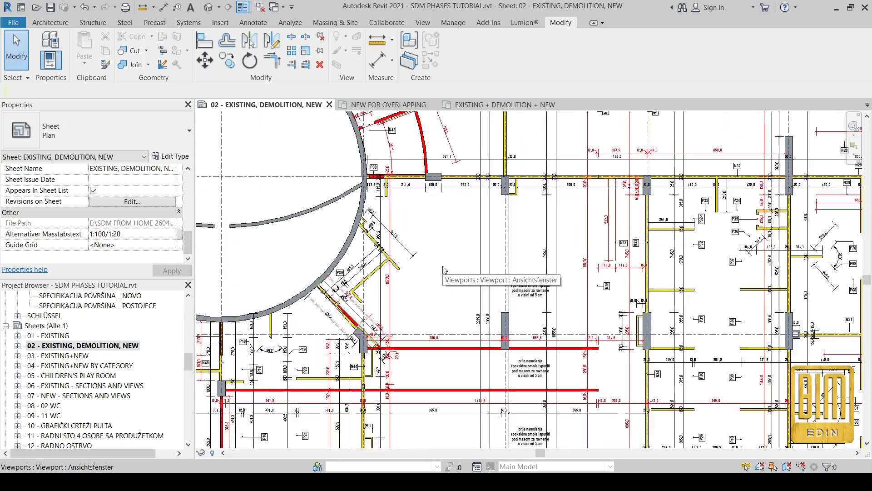
pyautogui.scroll(2, 125, 349)
# Open the EXISTING + DEMOLITION + NEW floor plan from the TUTORIAL views.
pyautogui.scroll(10, 125, 349)
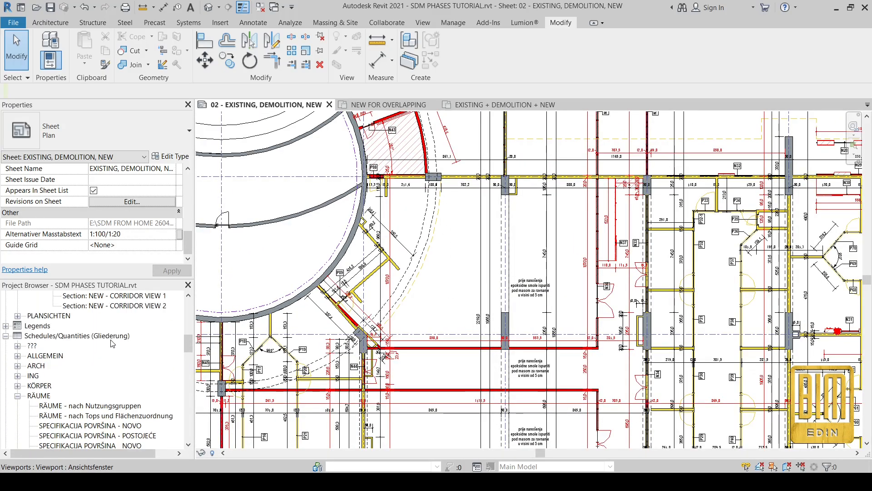
pyautogui.scroll(2, 109, 341)
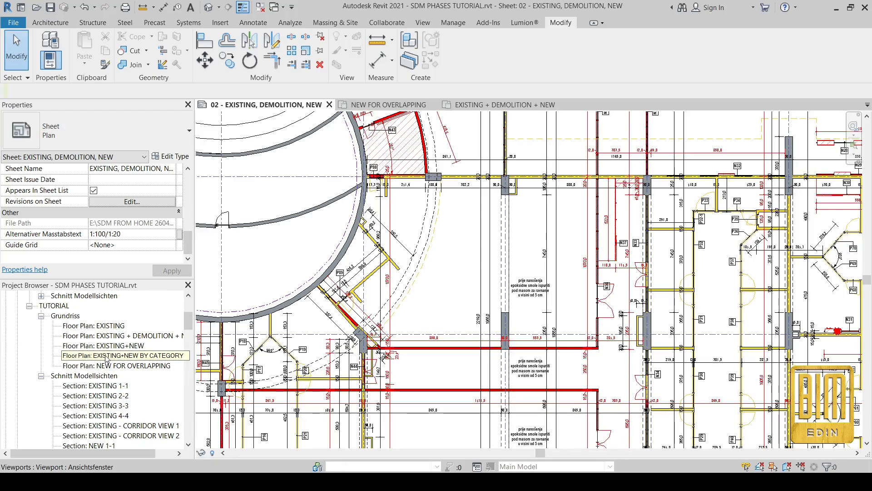
pyautogui.click(112, 336)
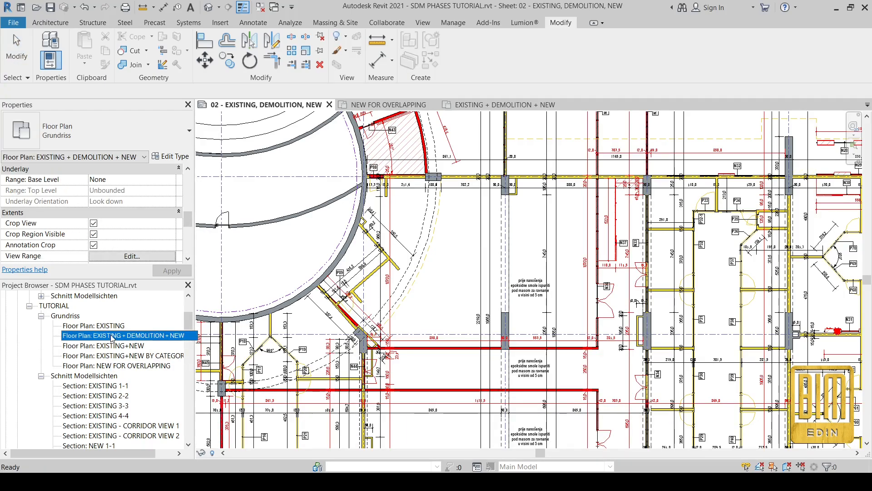
pyautogui.doubleClick(111, 336)
# Duplicate the EXISTING + DEMOLITION + NEW floor plan with detailing and delete that copy.
pyautogui.rightClick(112, 337)
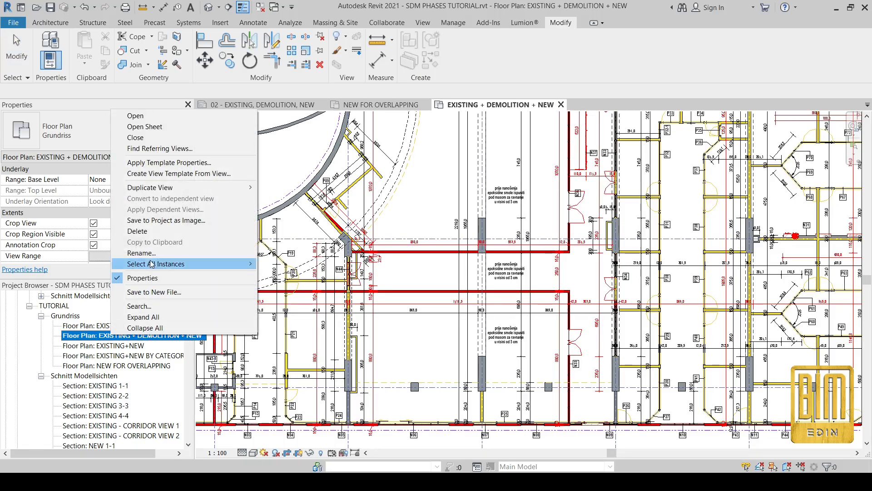
pyautogui.moveTo(167, 190)
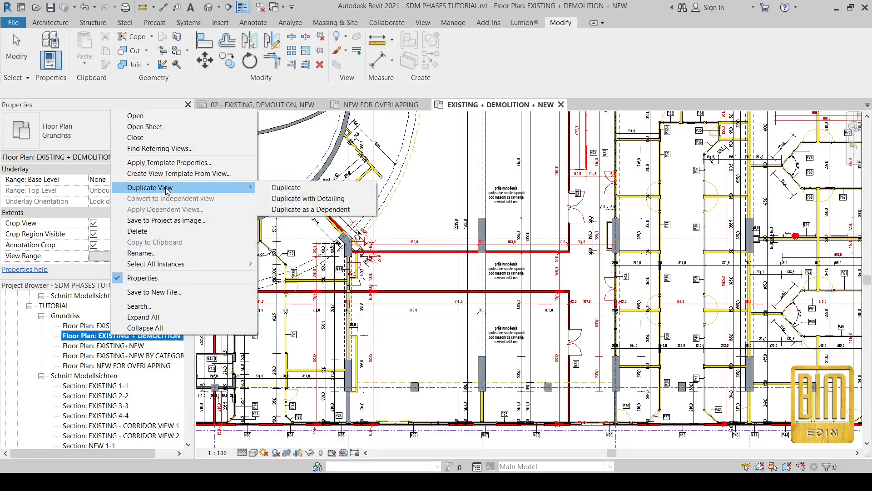
pyautogui.click(286, 198)
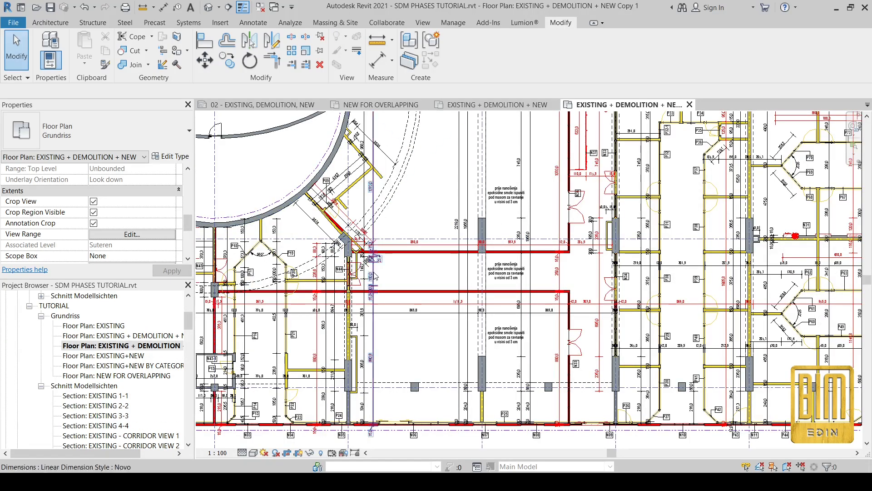
pyautogui.rightClick(132, 345)
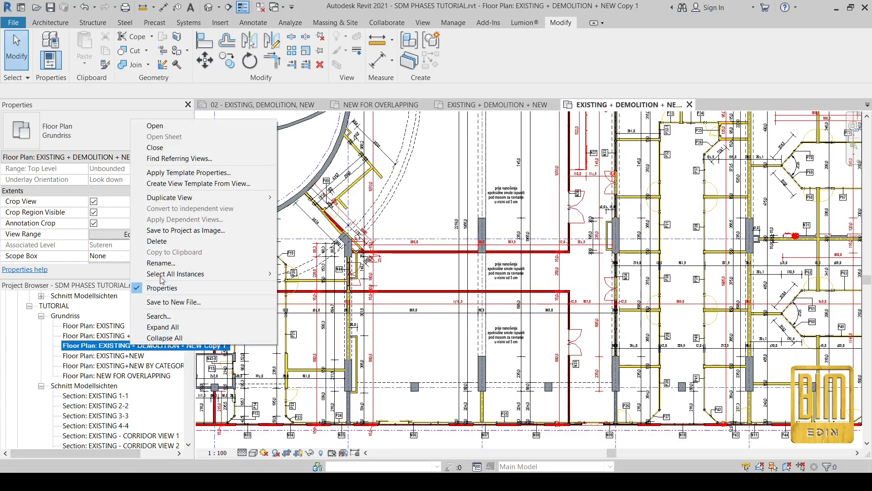
pyautogui.click(157, 241)
# Duplicate the EXISTING + DEMOLITION + NEW floor plan without its detailing.
pyautogui.rightClick(129, 335)
pyautogui.moveTo(184, 193)
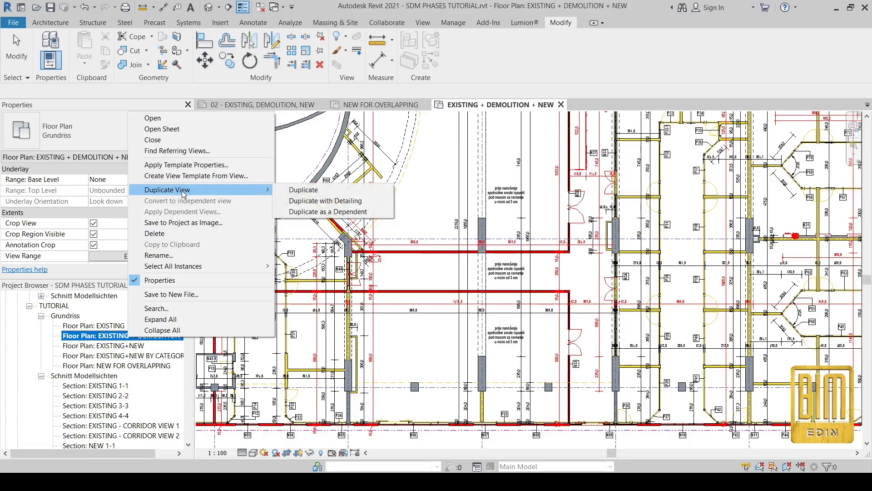
pyautogui.click(304, 190)
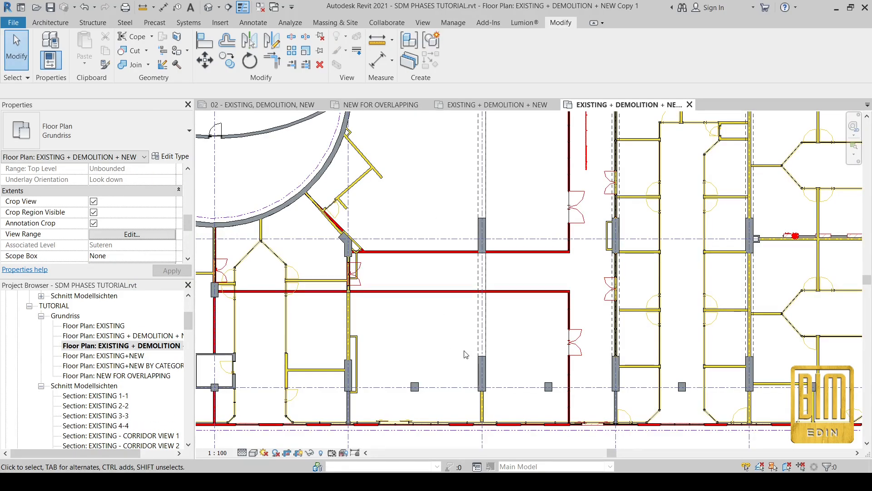
pyautogui.scroll(-3, 465, 354)
pyautogui.scroll(-4, 633, 208)
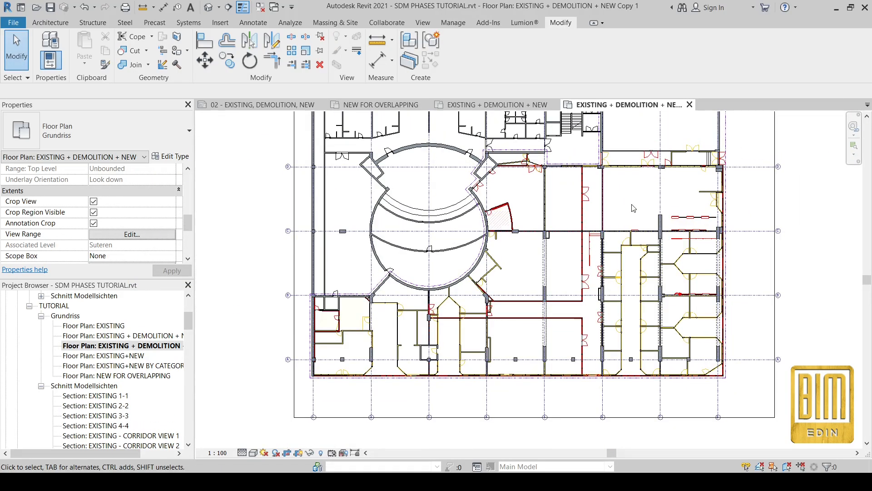
# Turn off all model categories in the duplicated floor plan's visibility/graphics overrides and apply the change.
pyautogui.scroll(3, 116, 212)
pyautogui.scroll(3, 119, 206)
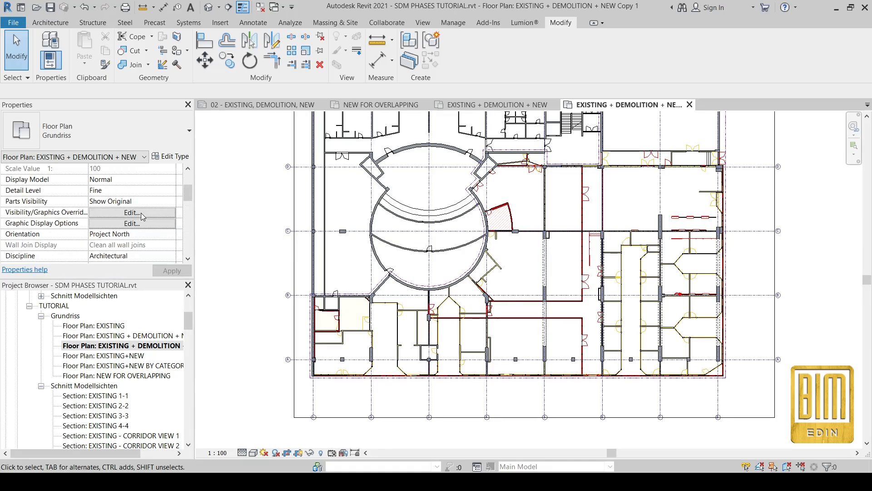
pyautogui.click(132, 212)
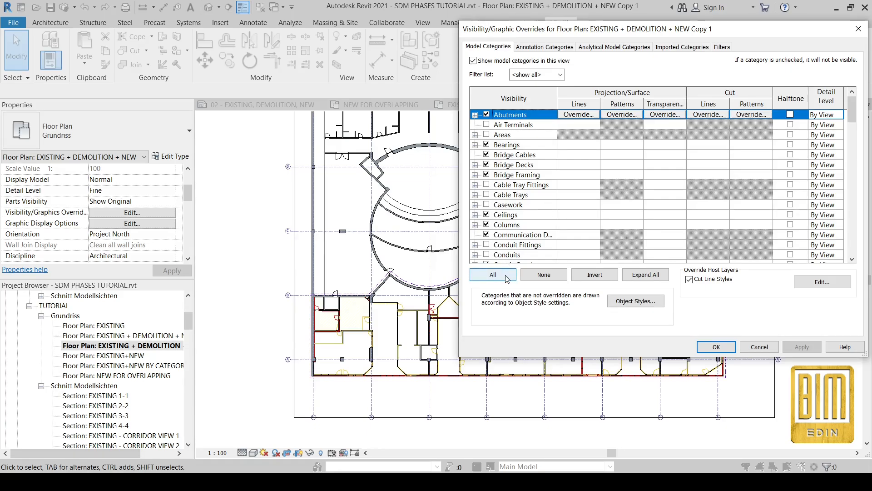
pyautogui.click(493, 275)
pyautogui.click(487, 175)
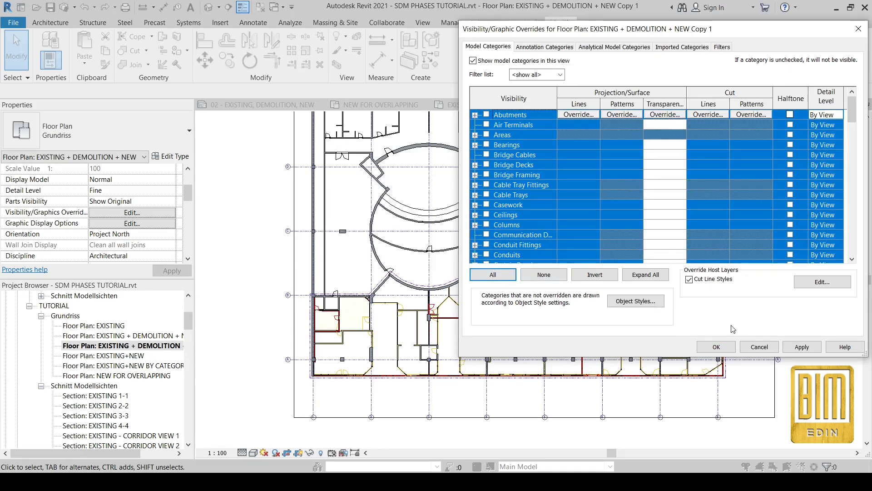
pyautogui.click(802, 346)
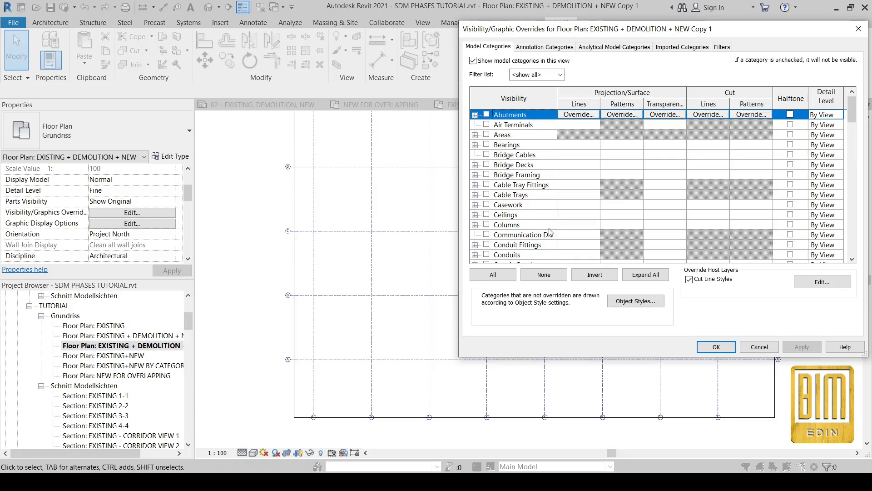
# Turn off all annotation categories in the duplicated floor plan and apply the change.
pyautogui.click(530, 48)
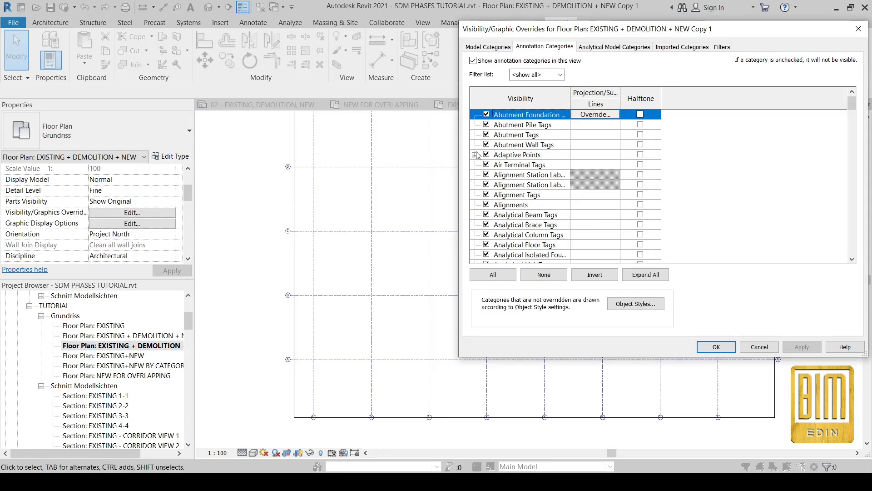
pyautogui.click(493, 274)
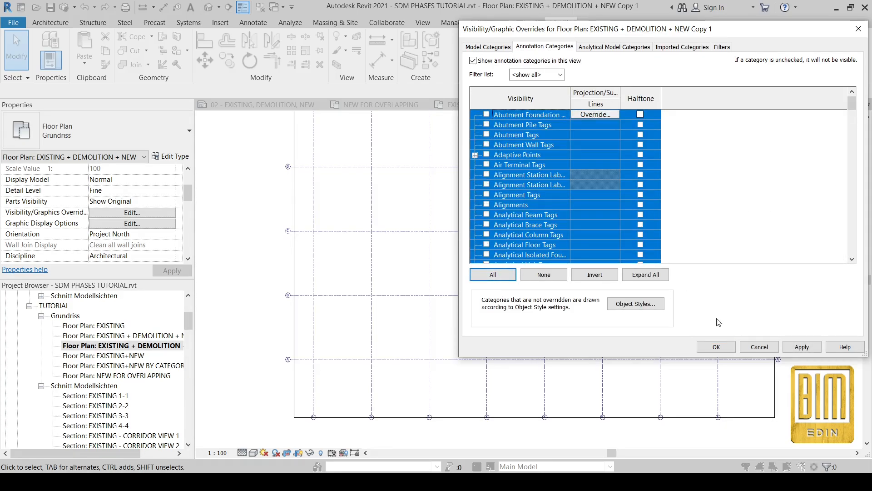
pyautogui.click(794, 347)
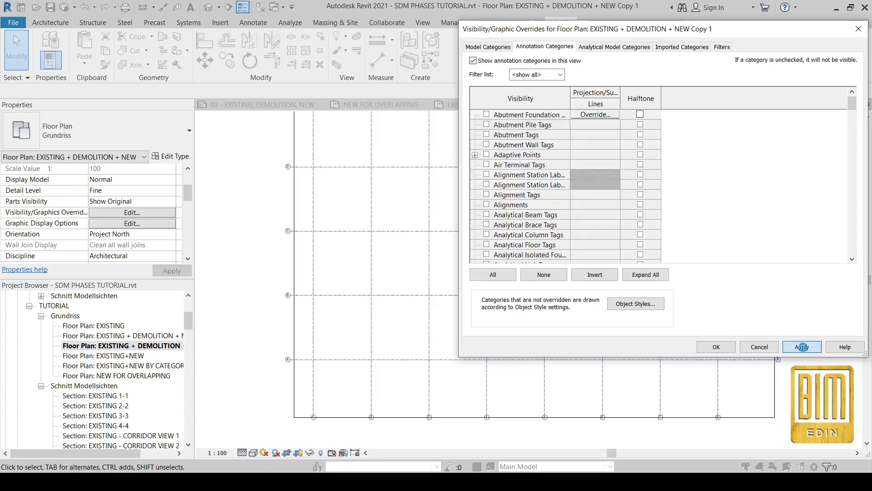
# Turn the Walls model category back on in the duplicated plan and apply it.
pyautogui.click(494, 47)
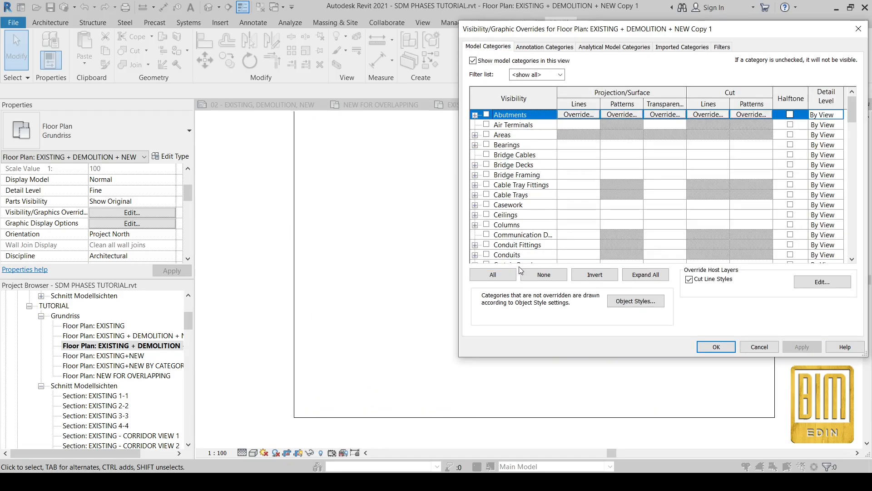
pyautogui.scroll(-12, 501, 215)
pyautogui.scroll(-12, 501, 215)
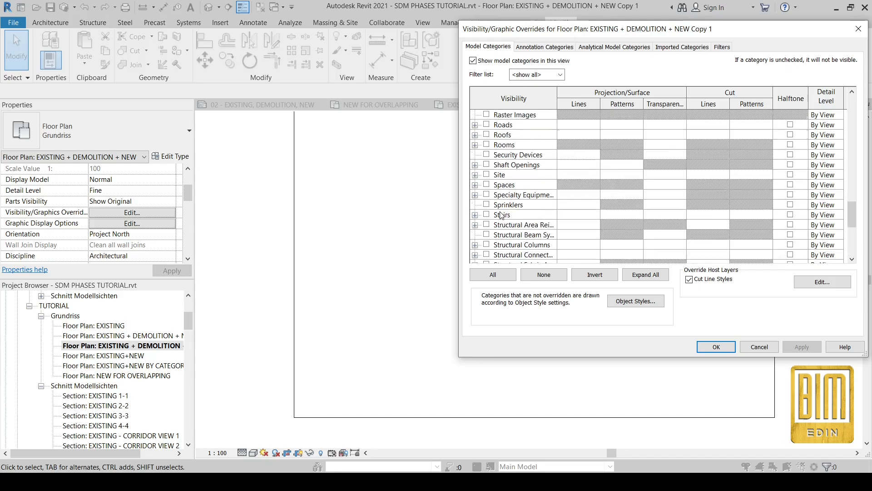
pyautogui.click(487, 235)
pyautogui.click(802, 347)
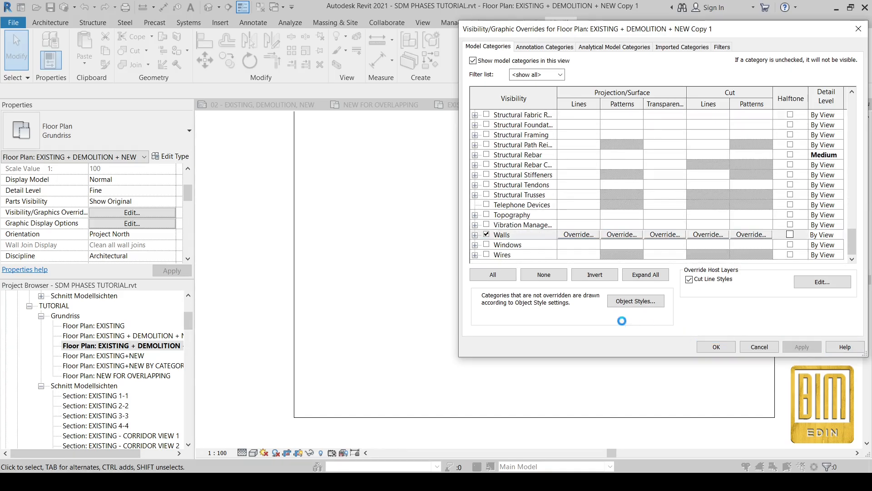
# Turn on the visibility of the Generic Models category in the duplicated plan.
pyautogui.scroll(4, 529, 223)
pyautogui.scroll(3, 529, 223)
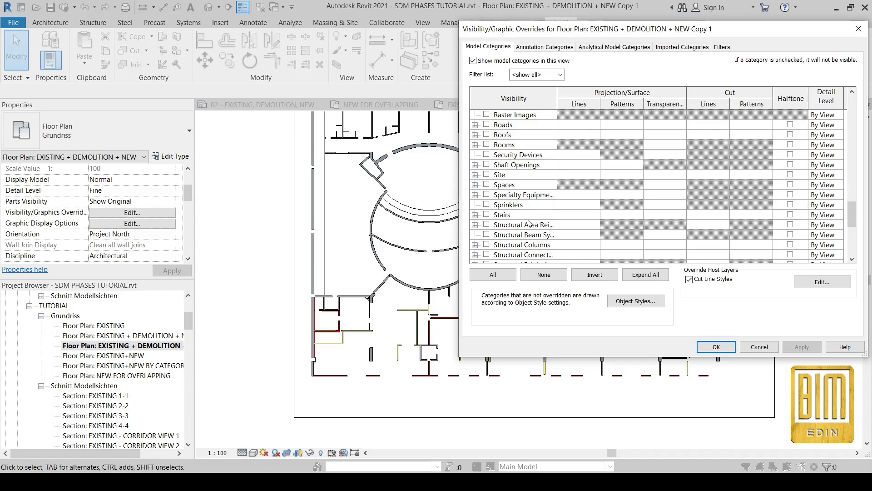
pyautogui.scroll(8, 529, 223)
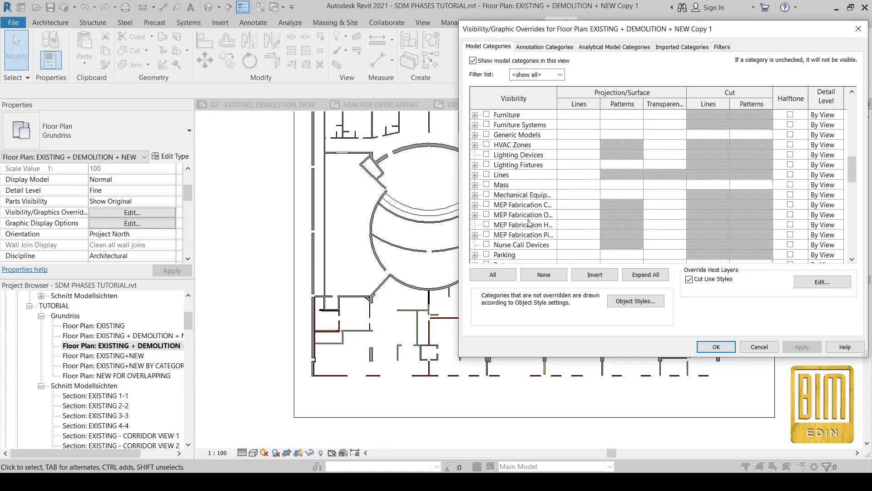
pyautogui.scroll(3, 529, 223)
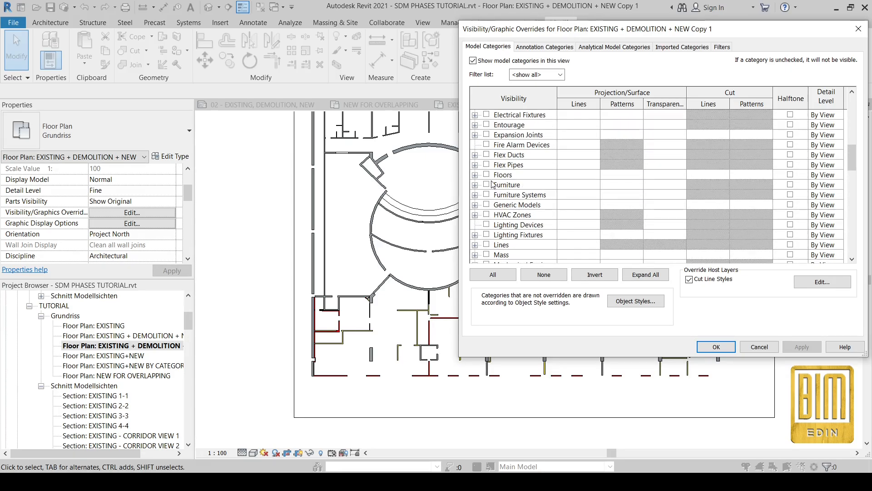
pyautogui.scroll(1, 489, 190)
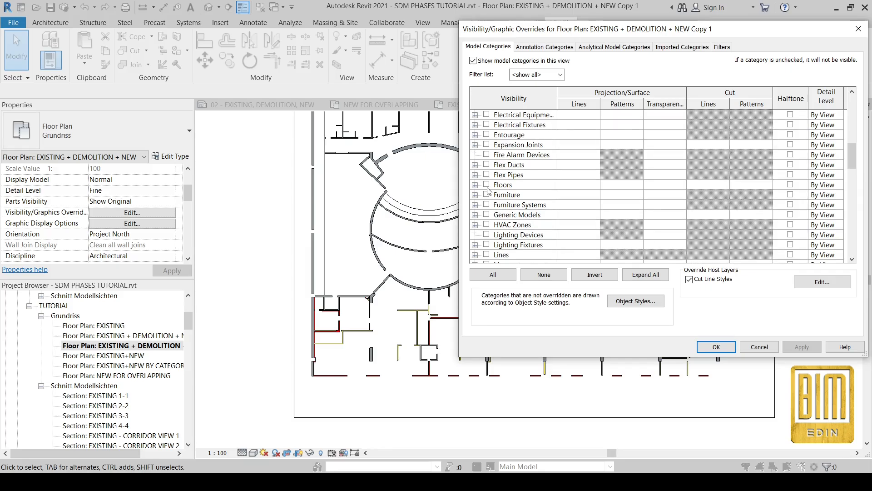
pyautogui.click(486, 215)
pyautogui.scroll(1, 515, 206)
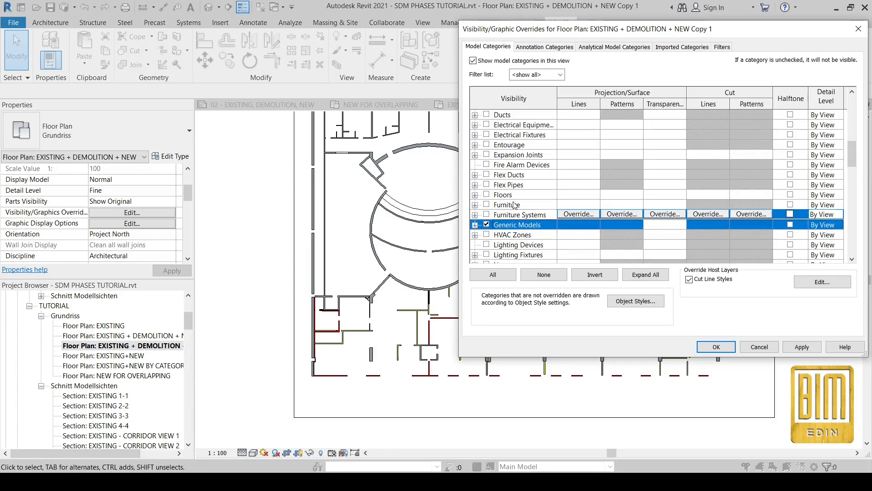
# Turn on the visibility of Curtain Panels, Curtain Systems and Curtain Wall Mullions.
pyautogui.scroll(-3, 515, 205)
pyautogui.scroll(4, 515, 206)
pyautogui.scroll(5, 515, 205)
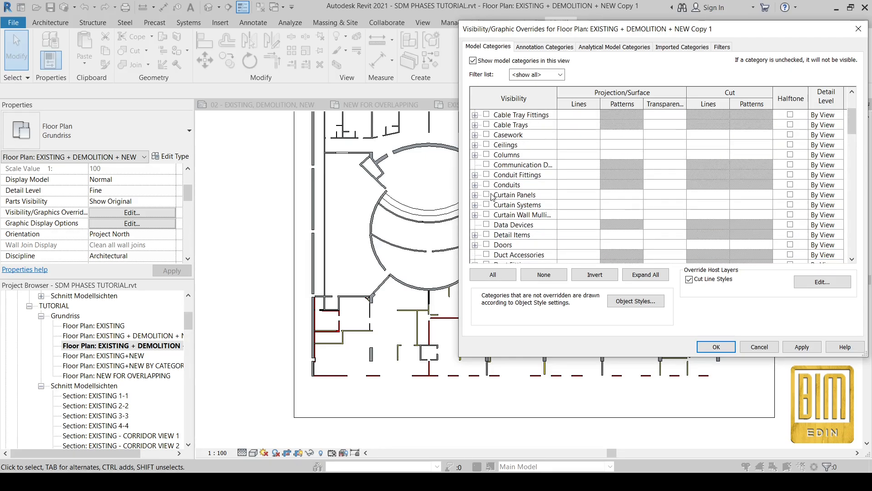
pyautogui.click(487, 195)
pyautogui.click(486, 205)
pyautogui.click(487, 214)
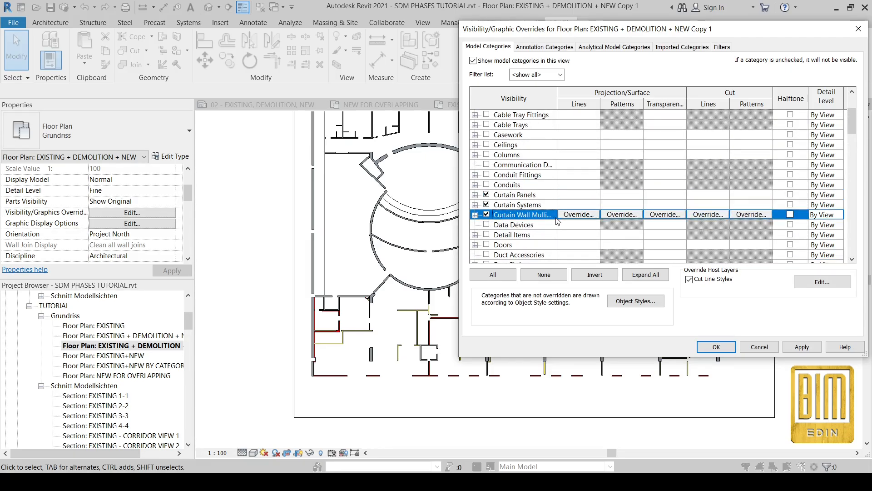
# Turn on the visibility of the Doors category and apply the overrides to the duplicated plan.
pyautogui.scroll(-8, 527, 227)
pyautogui.scroll(2, 522, 214)
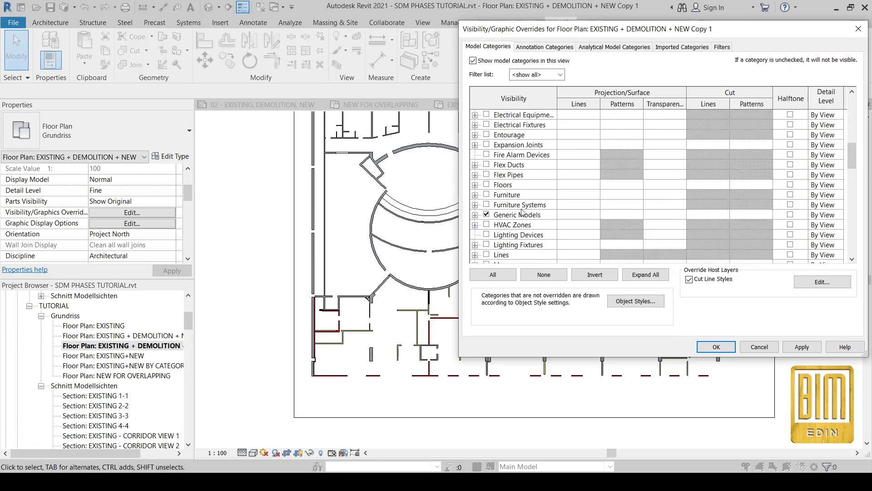
pyautogui.scroll(3, 517, 180)
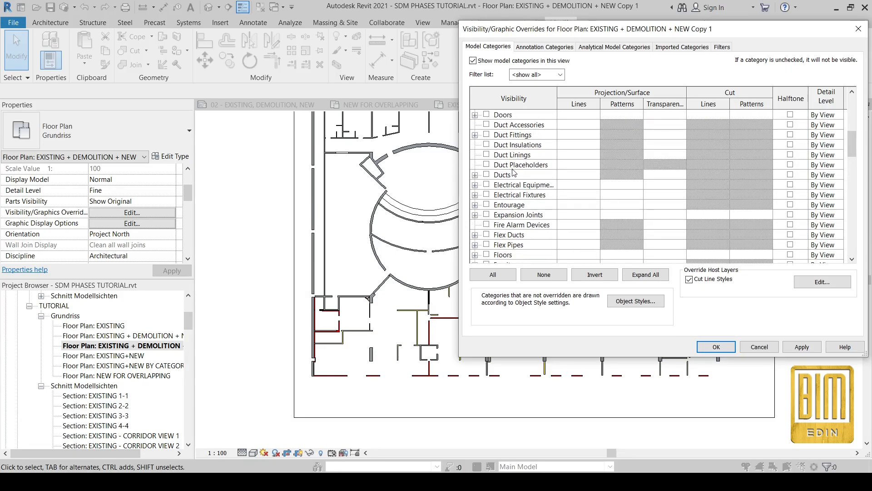
pyautogui.click(486, 115)
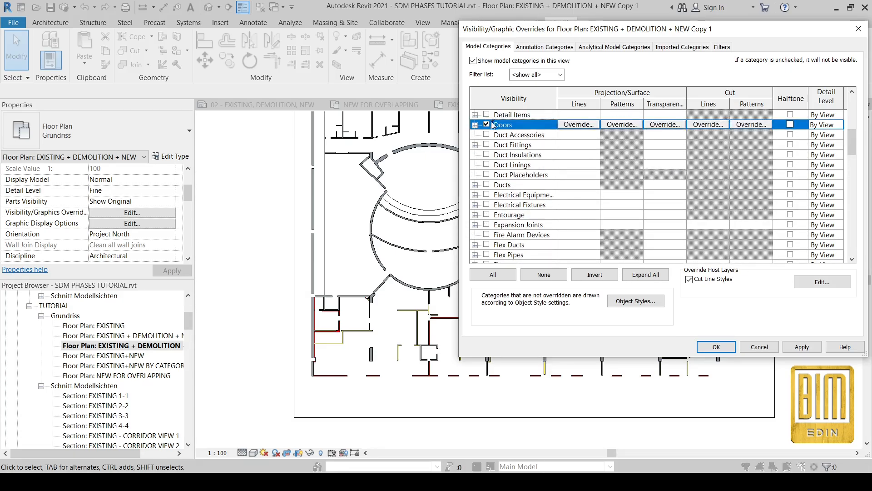
pyautogui.click(798, 346)
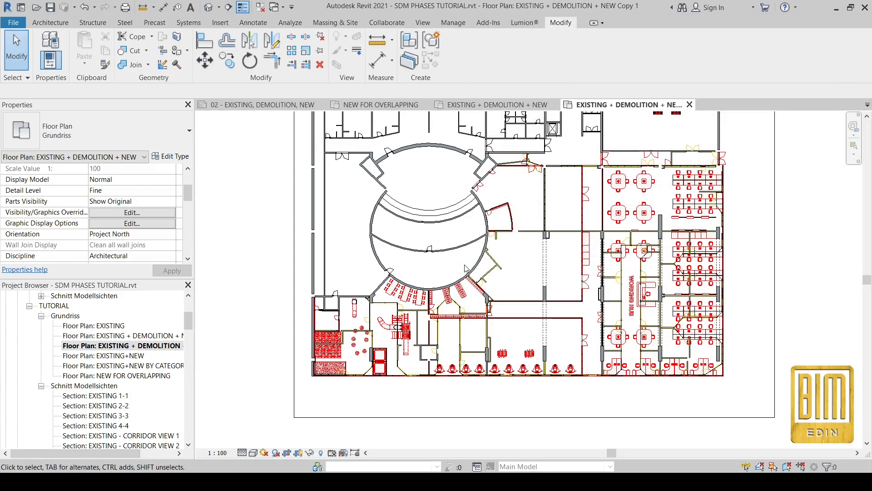
# Turn off the visibility of the Generic Models category in the duplicated plan and apply the overrides.
pyautogui.scroll(2, 545, 155)
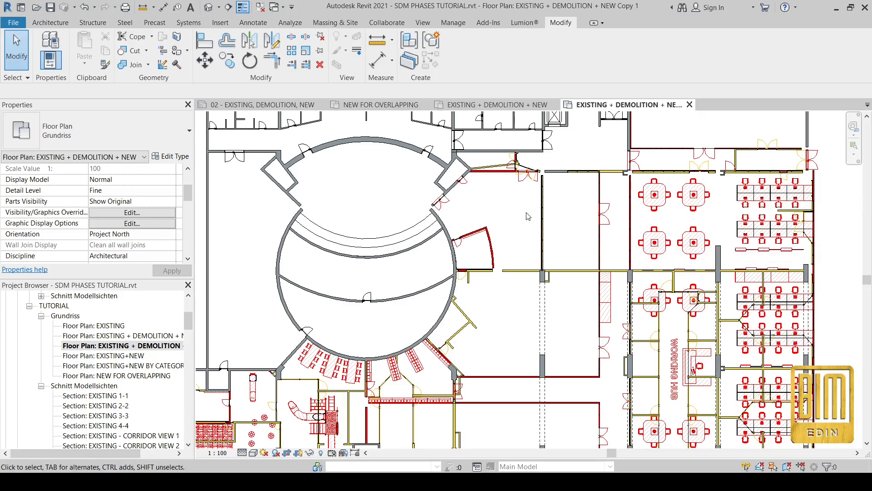
pyautogui.press('v')
pyautogui.press('g')
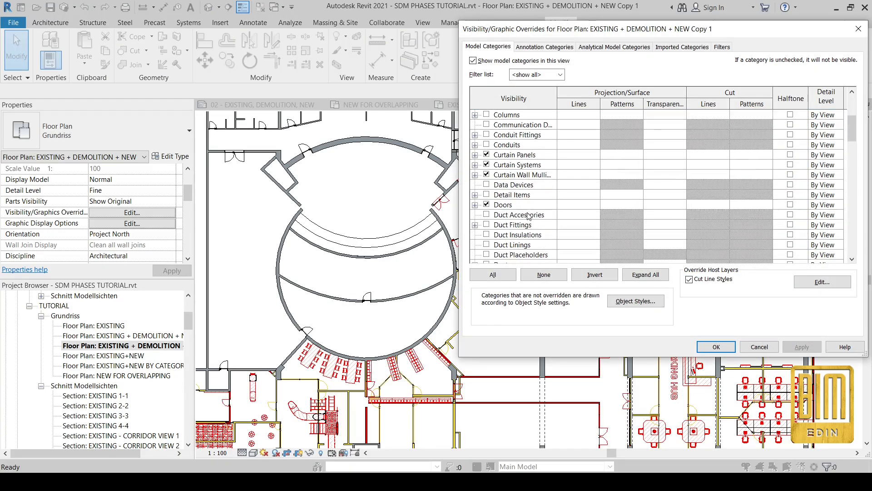
pyautogui.scroll(-3, 497, 189)
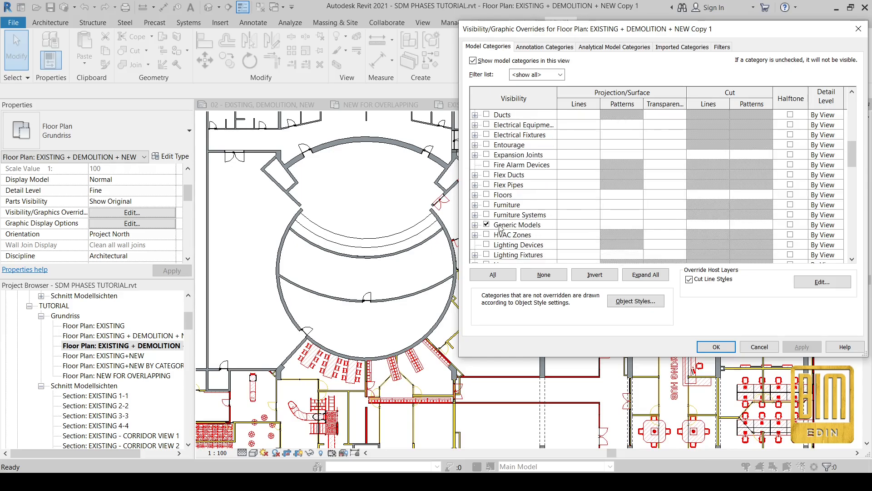
pyautogui.click(489, 224)
pyautogui.click(800, 347)
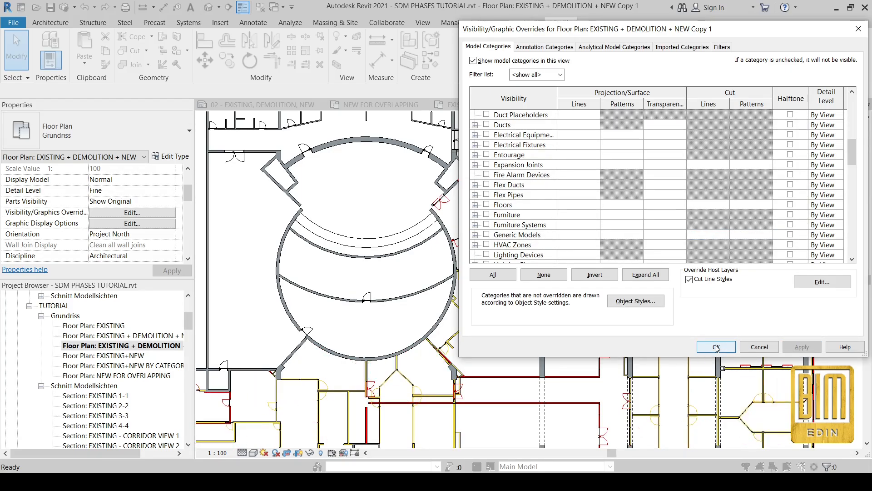
pyautogui.click(716, 347)
# Set the duplicated plan's Phase Filter to NEW and apply it.
pyautogui.scroll(-8, 143, 235)
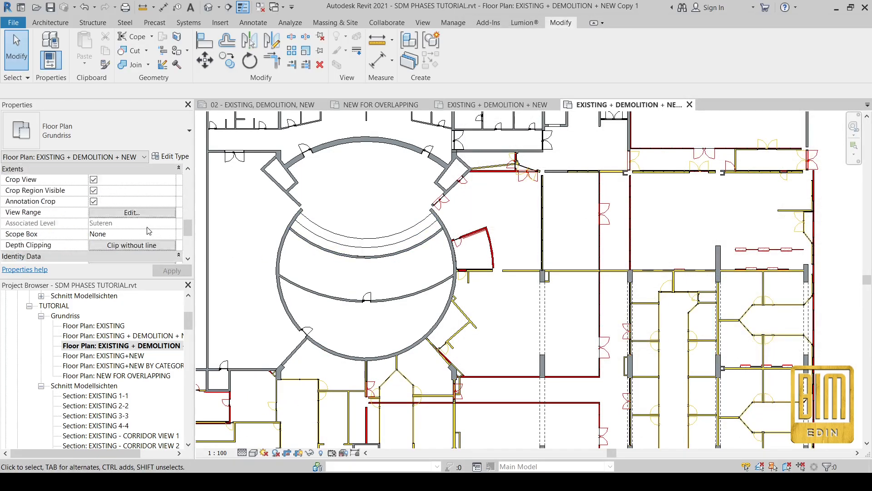
pyautogui.click(172, 235)
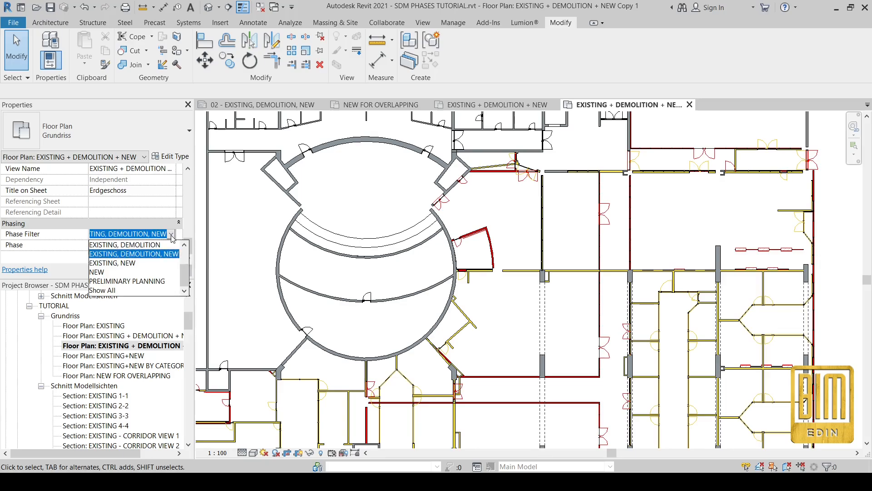
pyautogui.click(102, 272)
pyautogui.click(172, 270)
pyautogui.scroll(-3, 707, 222)
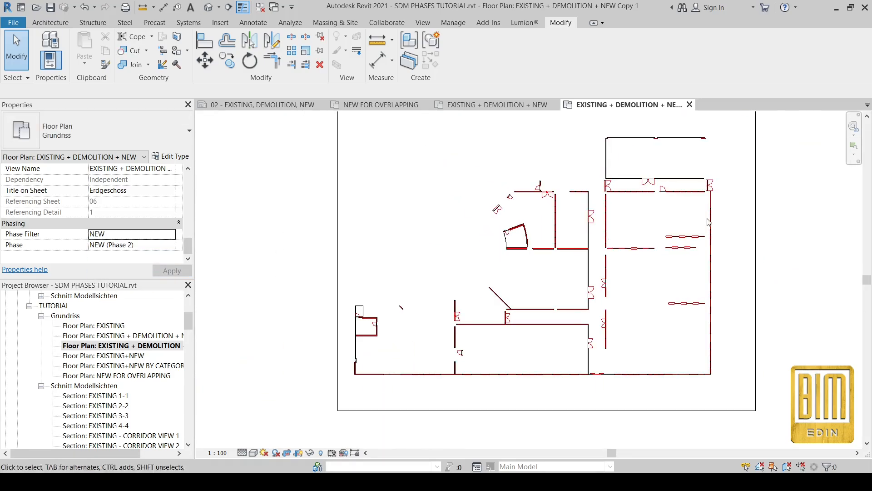
pyautogui.scroll(2, 497, 308)
pyautogui.scroll(2, 413, 269)
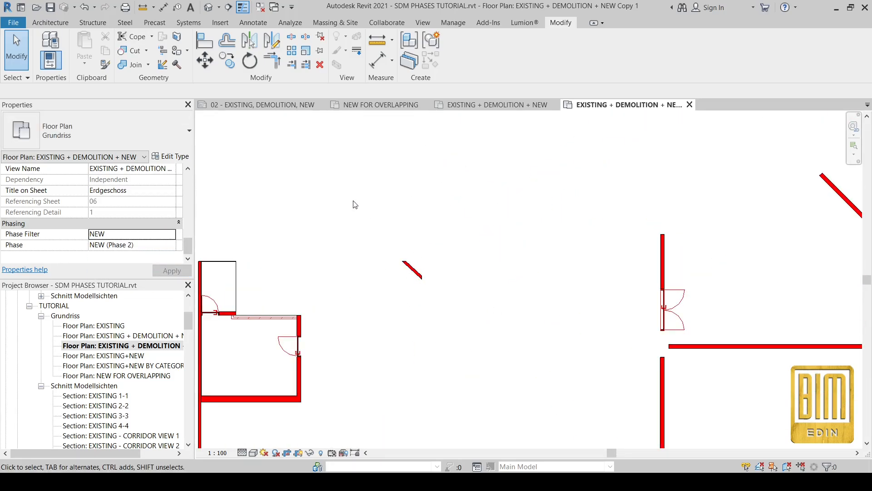
# Override the Curtain Panels category's surface transparency to 60% in the duplicated plan.
pyautogui.scroll(10, 117, 204)
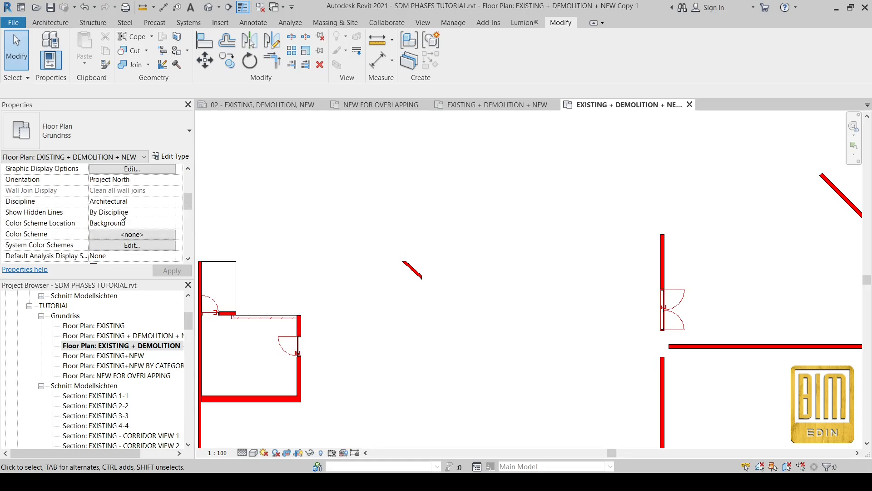
pyautogui.click(131, 225)
pyautogui.scroll(-4, 686, 138)
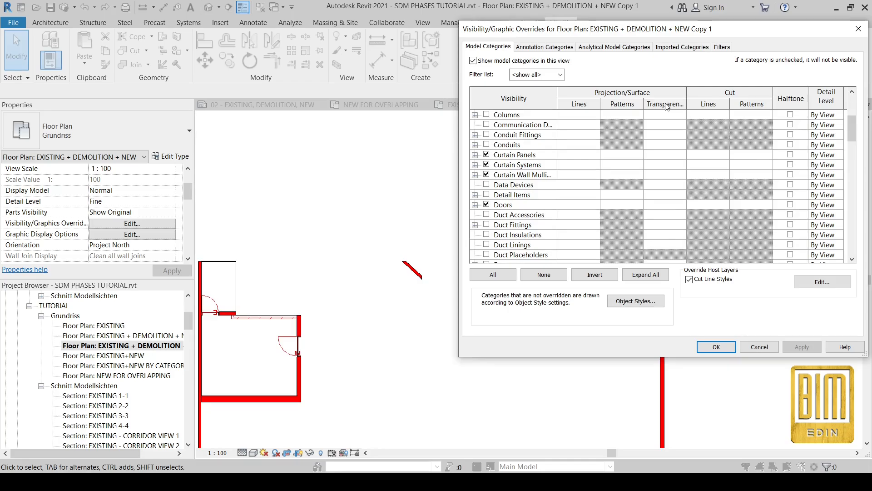
pyautogui.click(666, 156)
pyautogui.click(665, 155)
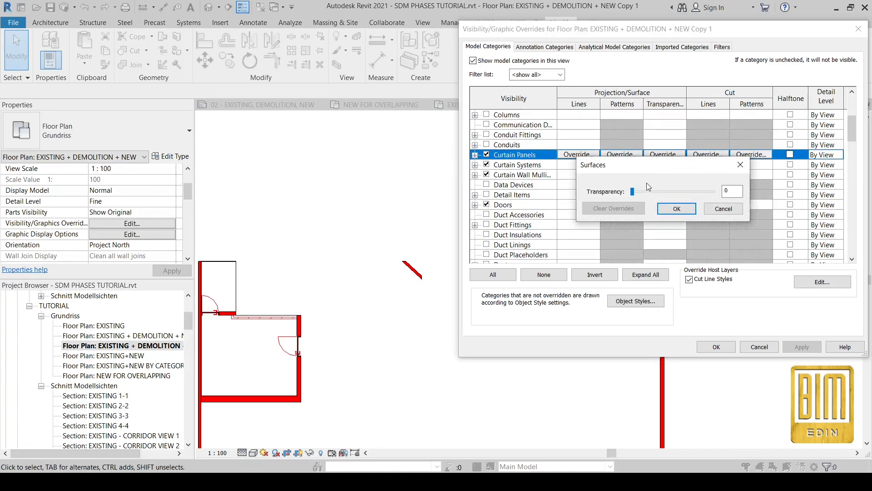
pyautogui.write('60')
pyautogui.click(677, 208)
# Override the surface transparency of Curtain Systems and Curtain Wall Mullions to 60%.
pyautogui.click(665, 164)
pyautogui.click(666, 164)
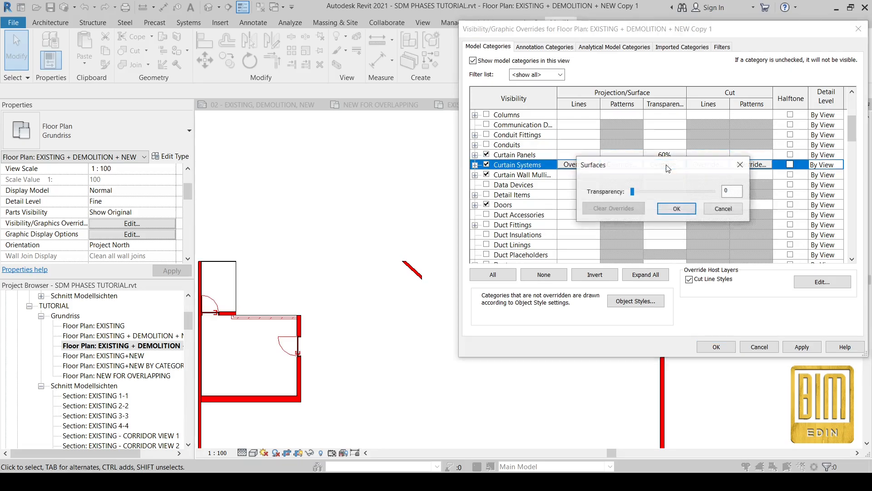
pyautogui.doubleClick(732, 192)
pyautogui.write('60')
pyautogui.click(679, 209)
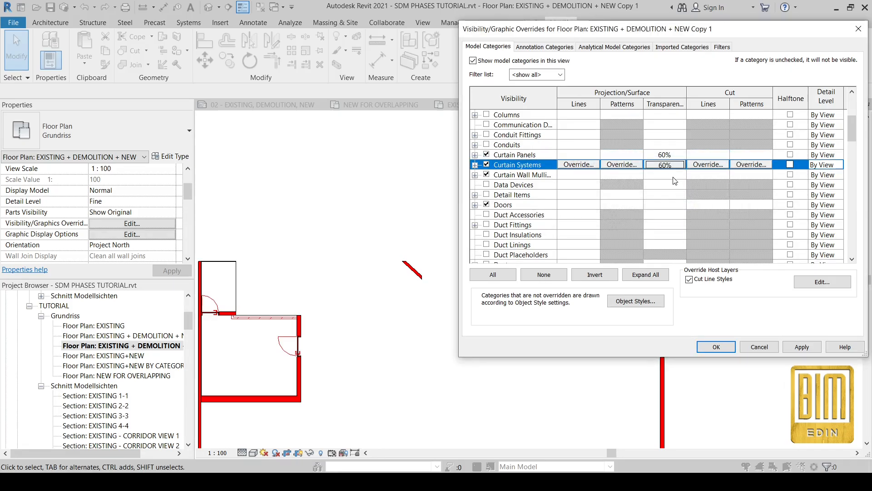
pyautogui.click(671, 175)
pyautogui.click(672, 176)
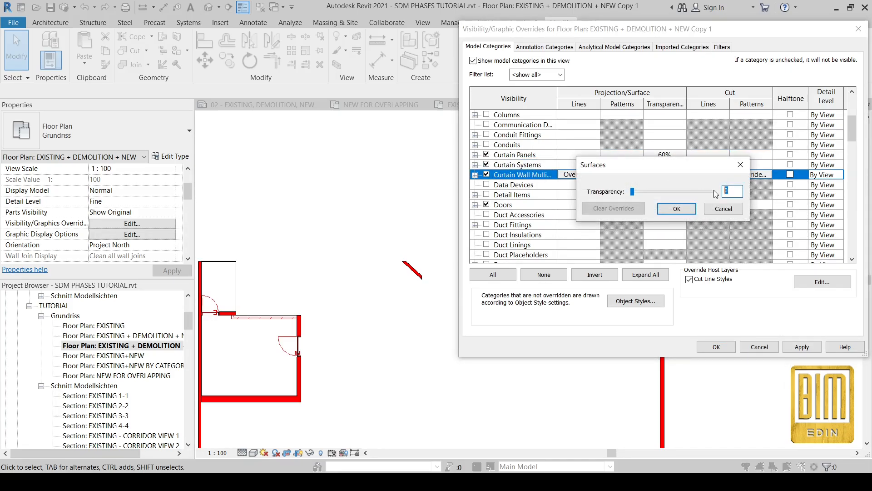
pyautogui.write('60')
pyautogui.press('Return')
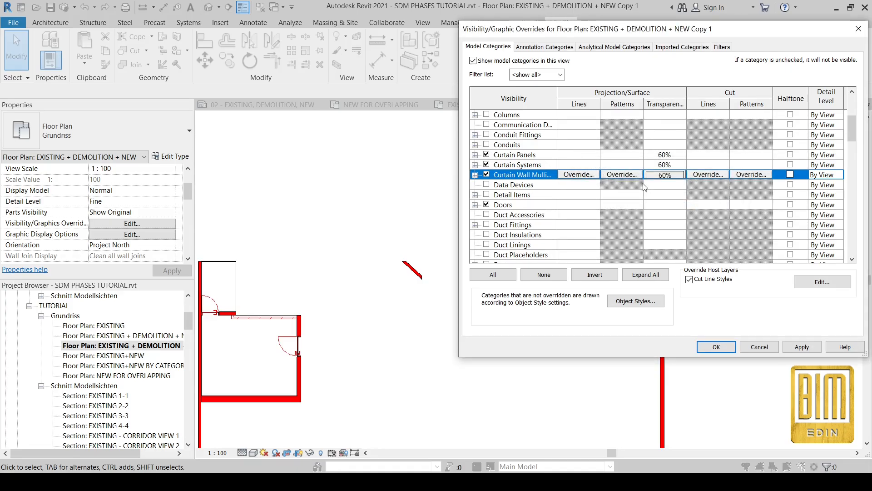
# Override the Doors category's surface transparency to 60%.
pyautogui.click(664, 204)
pyautogui.click(665, 205)
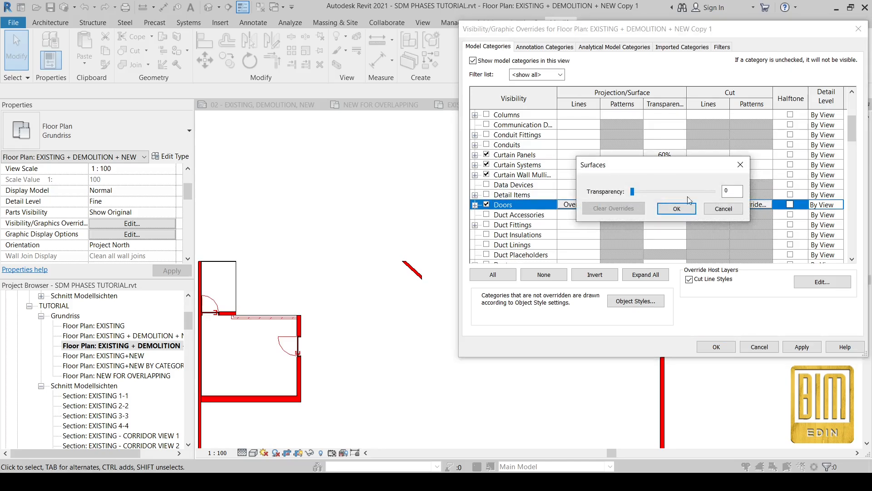
pyautogui.write('60')
pyautogui.click(677, 209)
# Override the Walls category's surface transparency to 60% and apply the overrides.
pyautogui.scroll(-10, 659, 209)
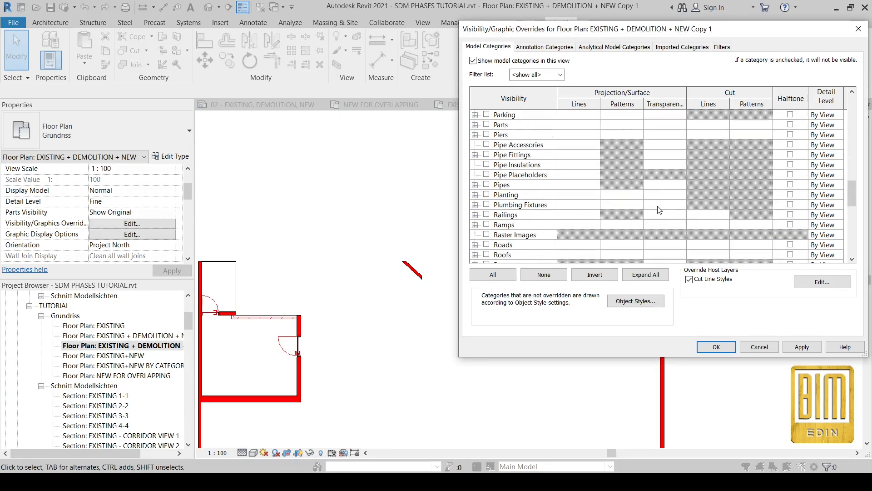
pyautogui.scroll(-9, 660, 210)
pyautogui.click(663, 227)
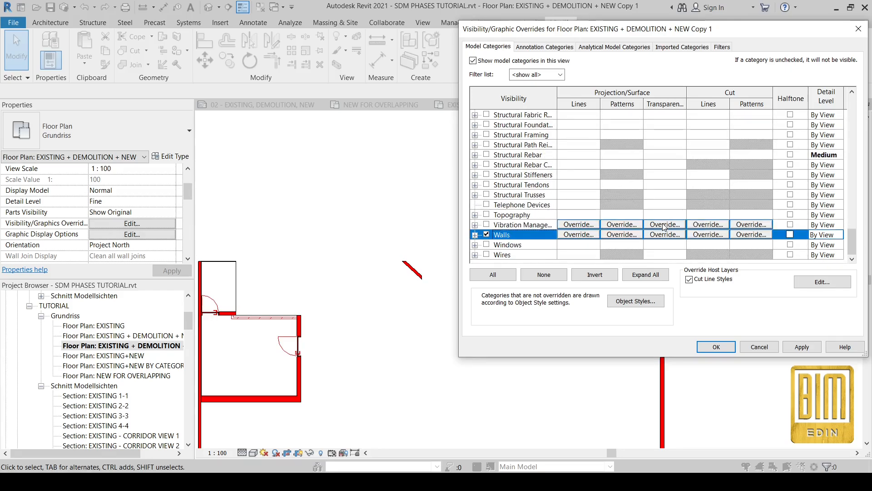
pyautogui.click(663, 234)
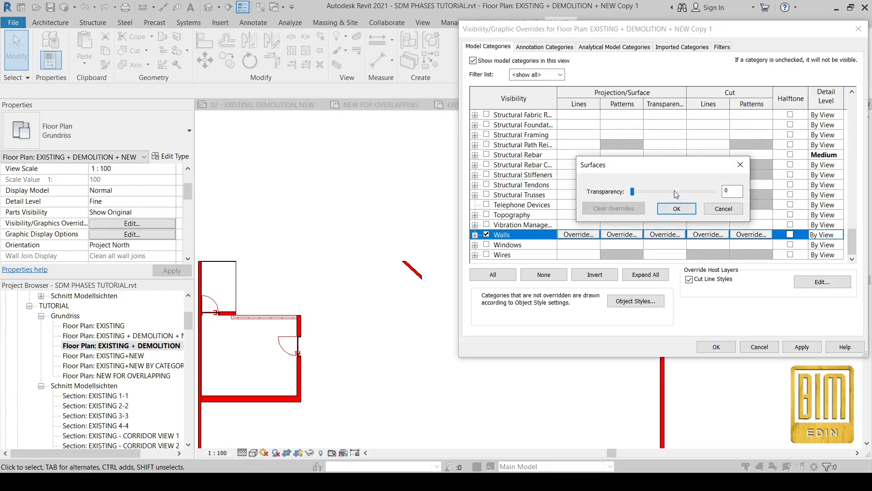
pyautogui.press('Return')
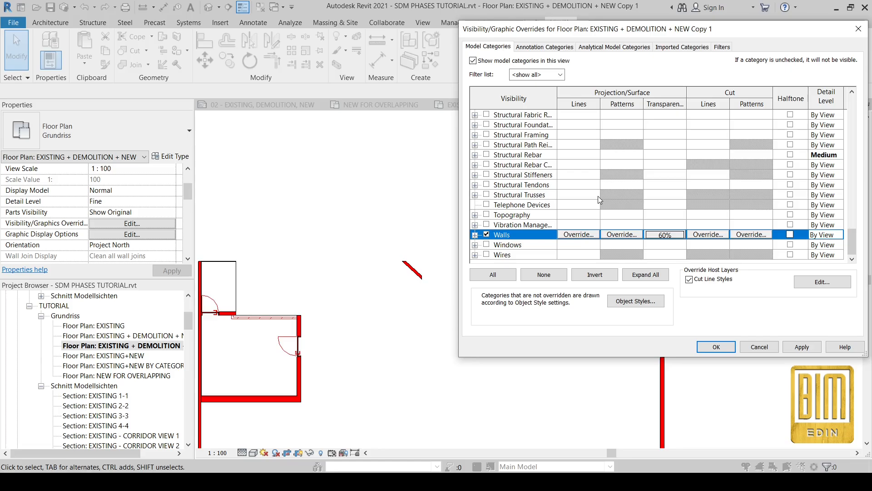
pyautogui.click(809, 347)
# Turn on Structural Columns, override their surface transparency to 60%, and apply the overrides to the duplicated plan.
pyautogui.scroll(2, 534, 166)
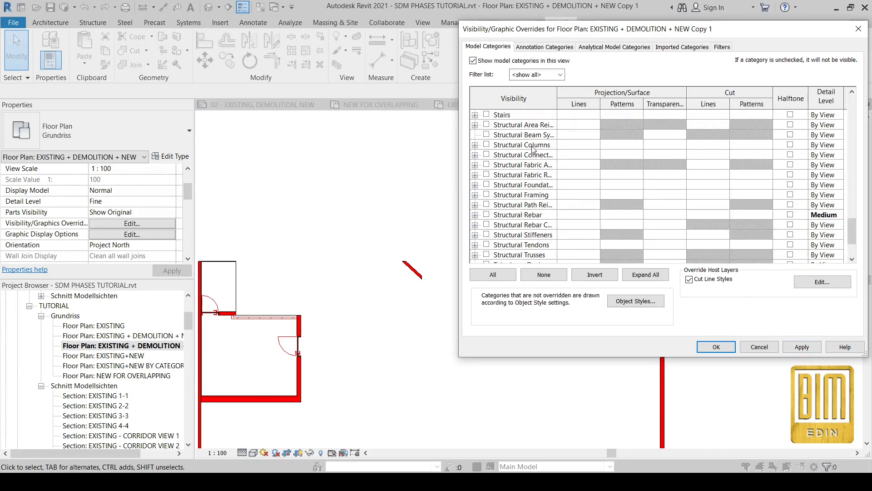
pyautogui.click(671, 147)
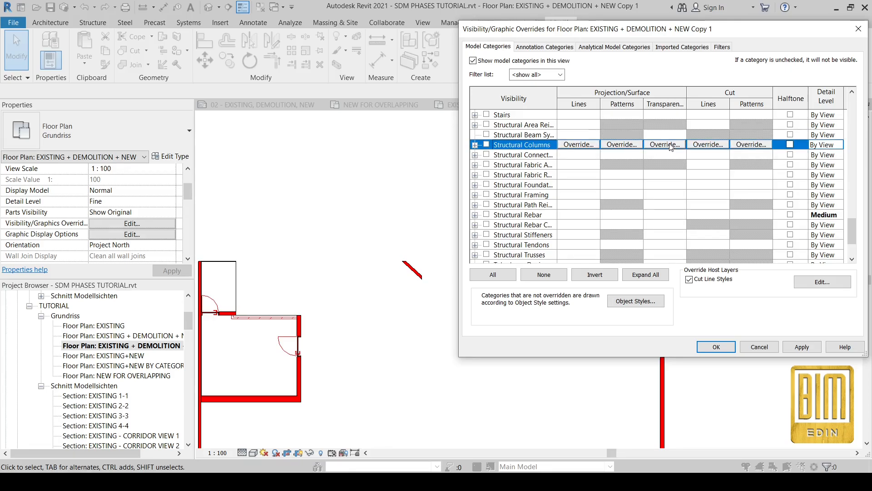
pyautogui.click(670, 144)
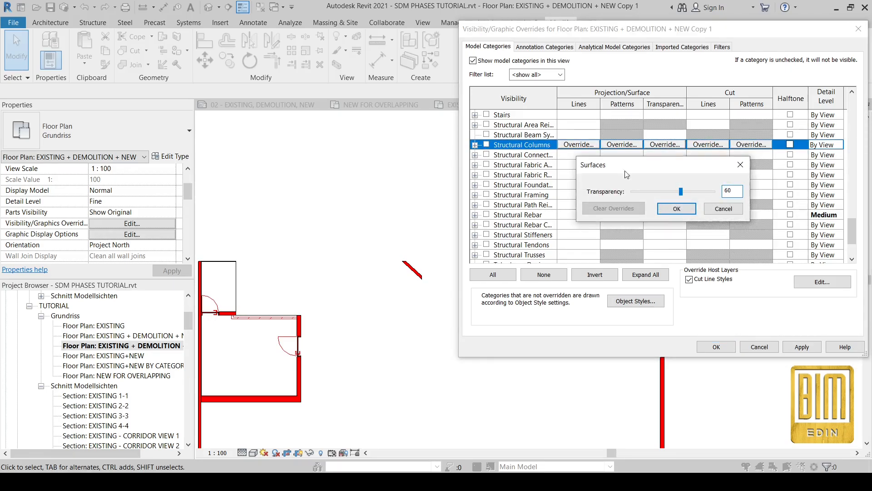
pyautogui.press('Return')
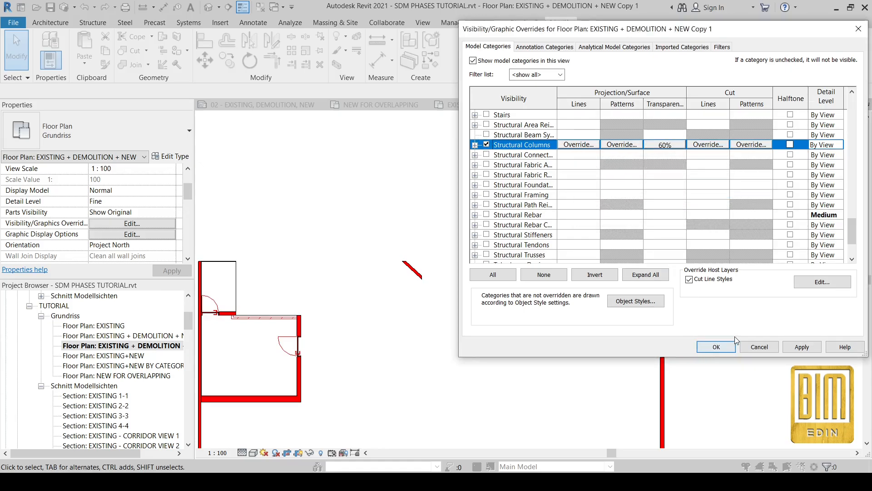
pyautogui.click(801, 350)
pyautogui.click(728, 348)
# Open the sheet 02 - EXISTING, DEMOLITION, NEW.
pyautogui.scroll(-6, 520, 203)
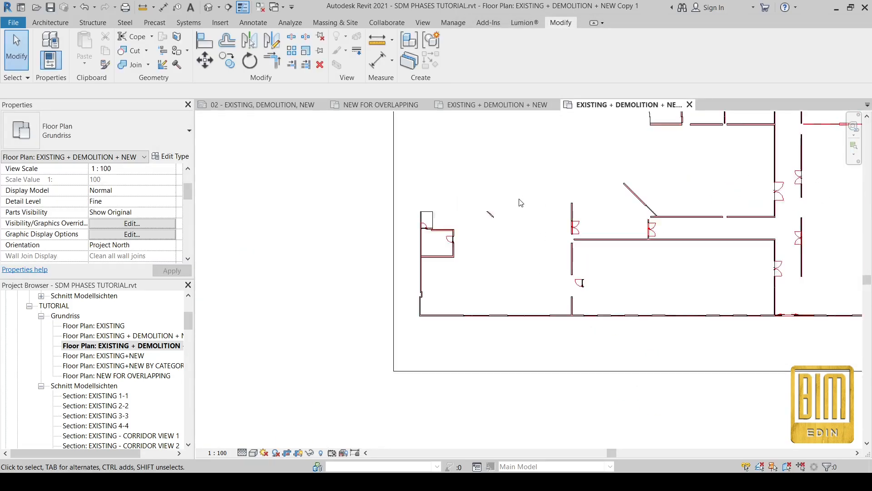
pyautogui.moveTo(628, 248); pyautogui.dragTo(608, 266, button='middle')
pyautogui.scroll(2, 650, 143)
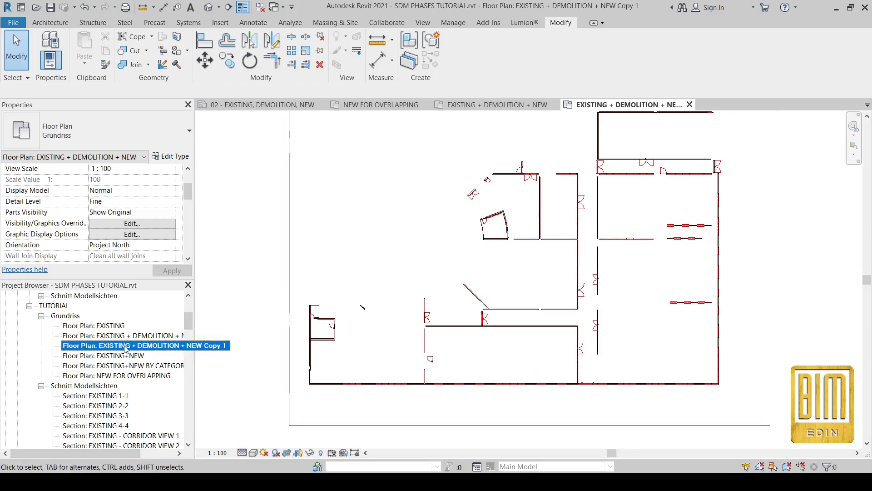
pyautogui.scroll(-10, 130, 391)
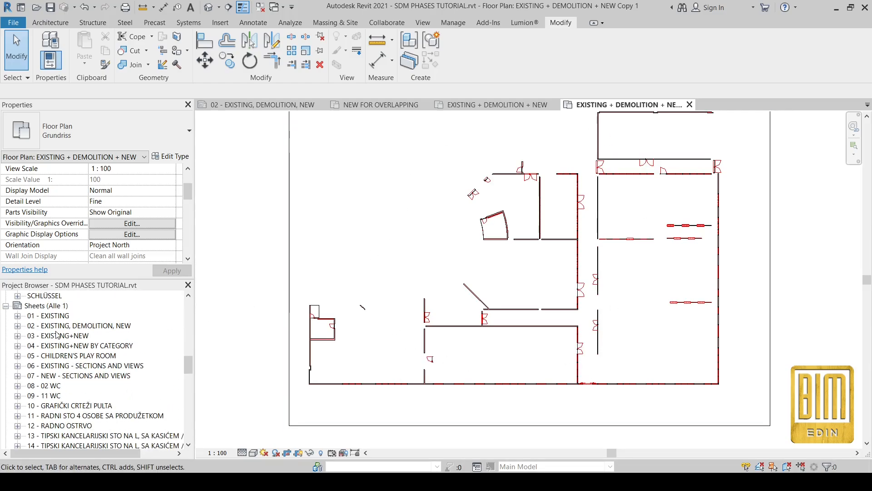
pyautogui.doubleClick(56, 325)
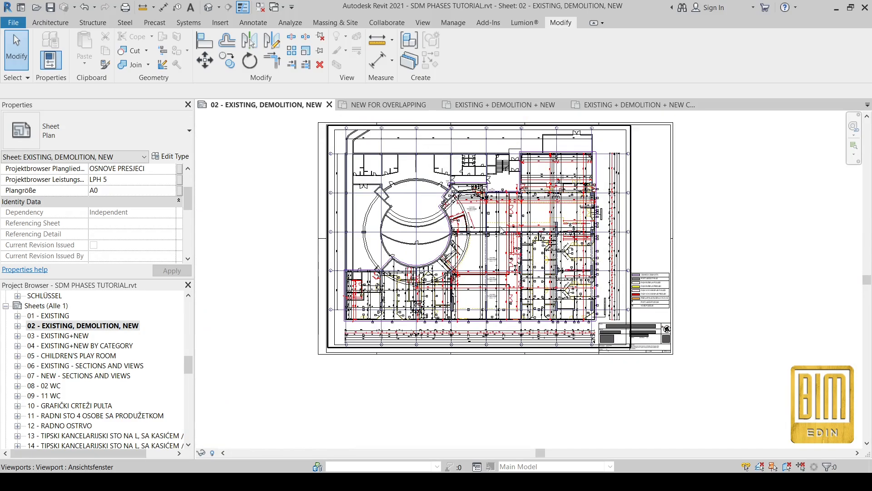
# Try to delete the placed floor plan viewport from the sheet.
pyautogui.click(497, 222)
pyautogui.press('Delete')
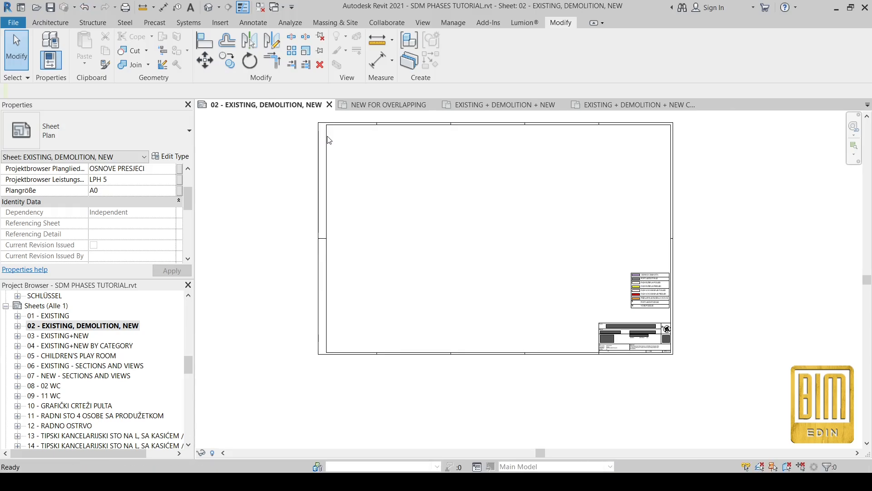
# Draw a horizontal reference detail line on the sheet from the outer upper corner of the column at grid E outward past the sheet border.
pyautogui.scroll(6, 295, 152)
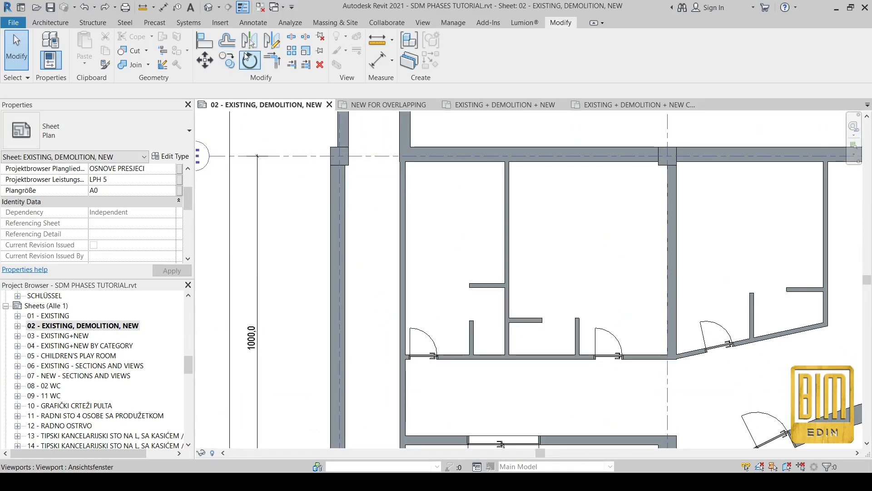
pyautogui.press('d')
pyautogui.press('l')
pyautogui.scroll(2, 323, 148)
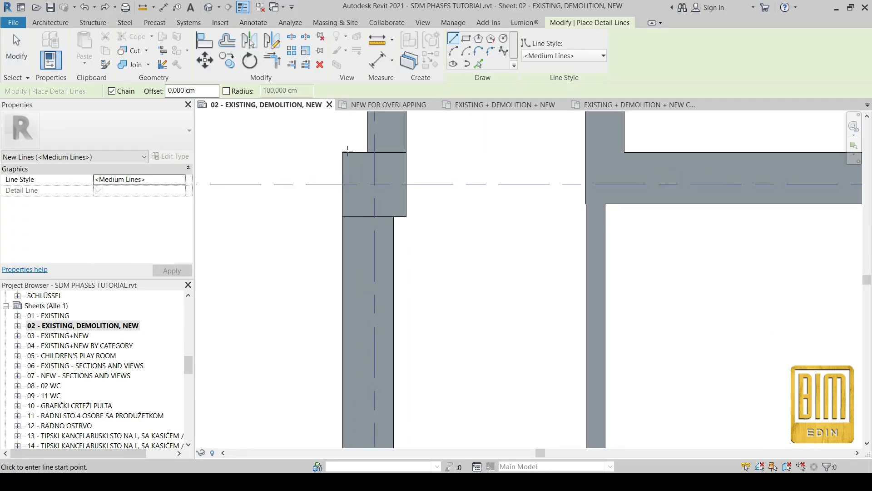
pyautogui.click(340, 154)
pyautogui.scroll(-4, 340, 155)
pyautogui.scroll(-2, 340, 155)
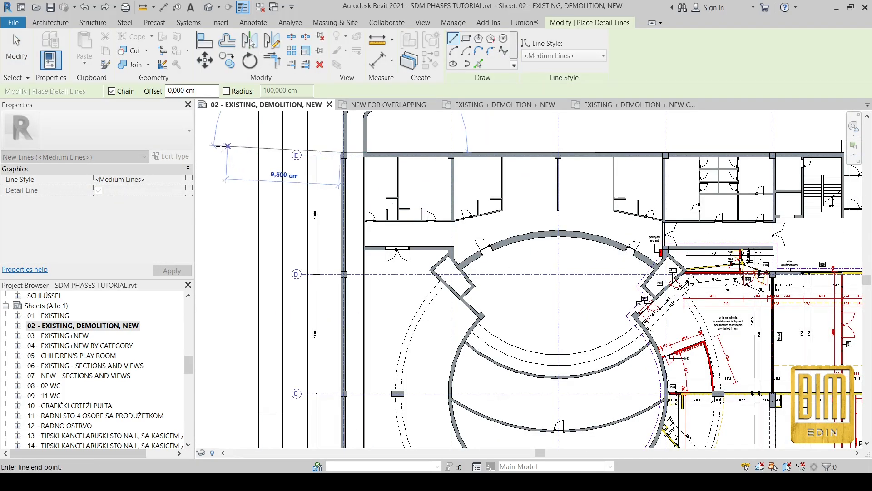
pyautogui.press('Escape')
pyautogui.press('Escape')
# Delete the floor plan viewport from the sheet, keeping the reference detail line.
pyautogui.click(421, 162)
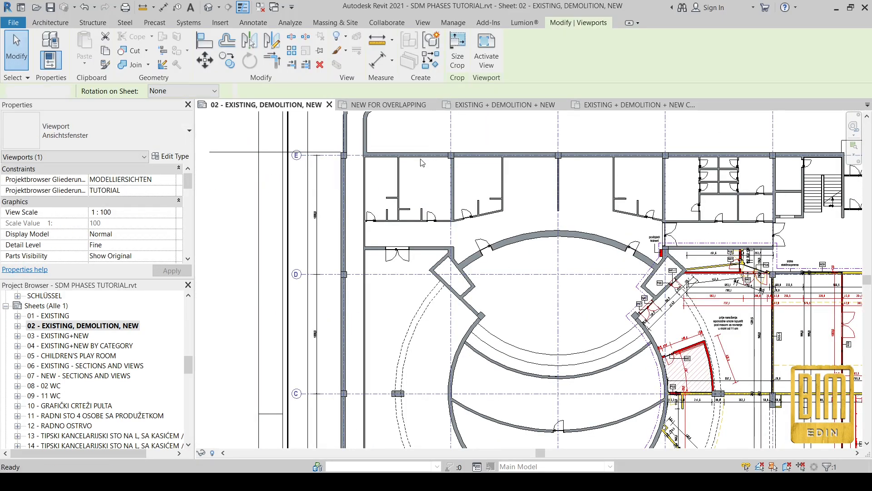
pyautogui.press('Delete')
# Place the EXISTING + DEMOLITION + NEW floor plan on sheet 02.
pyautogui.scroll(10, 70, 354)
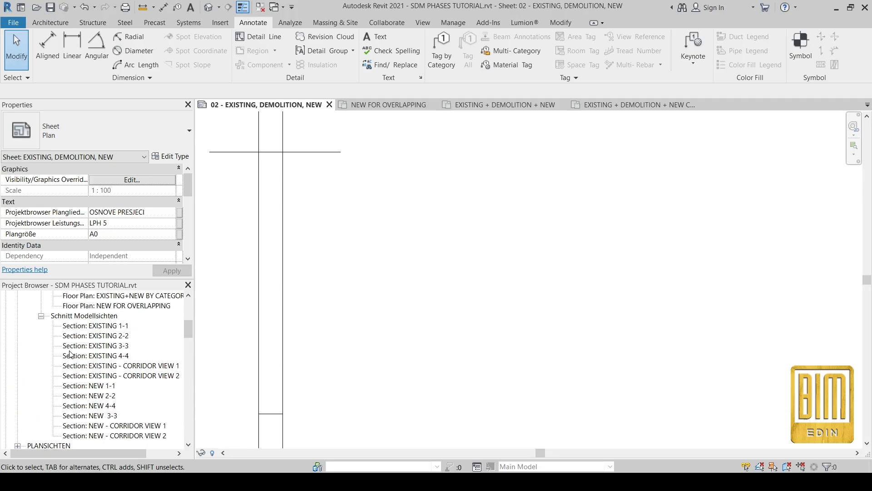
pyautogui.click(119, 366)
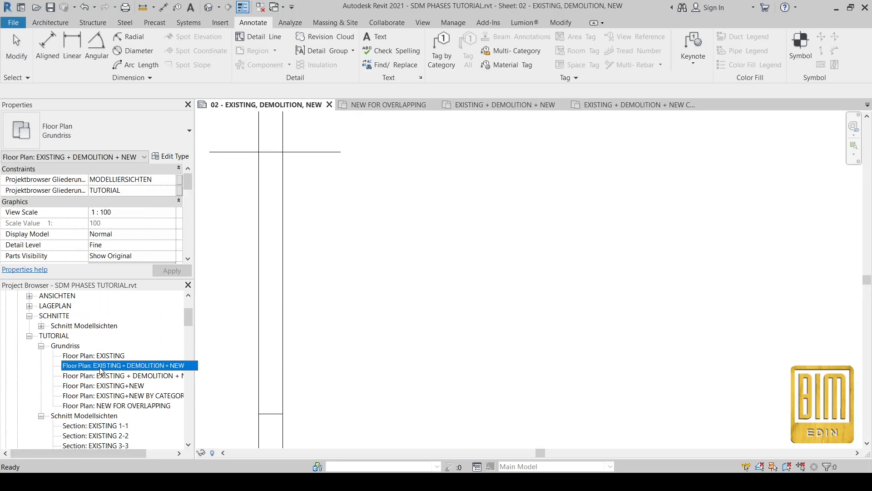
pyautogui.moveTo(136, 372); pyautogui.dragTo(388, 296)
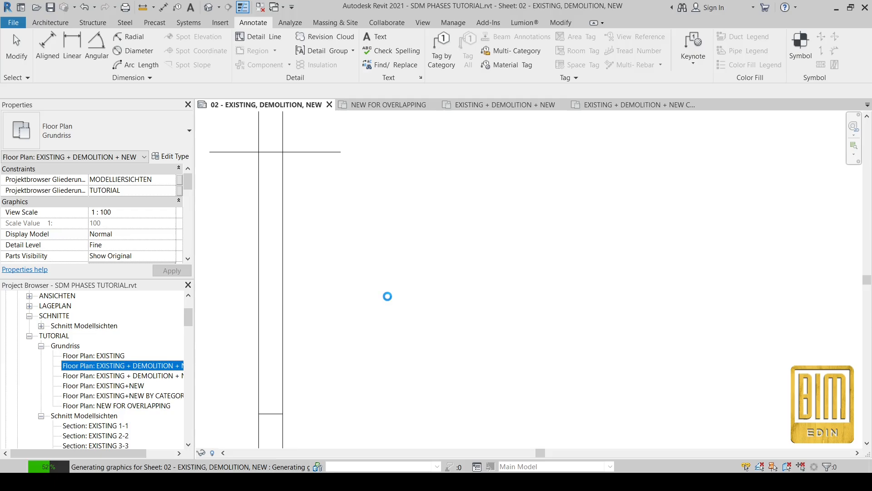
pyautogui.scroll(-3, 390, 298)
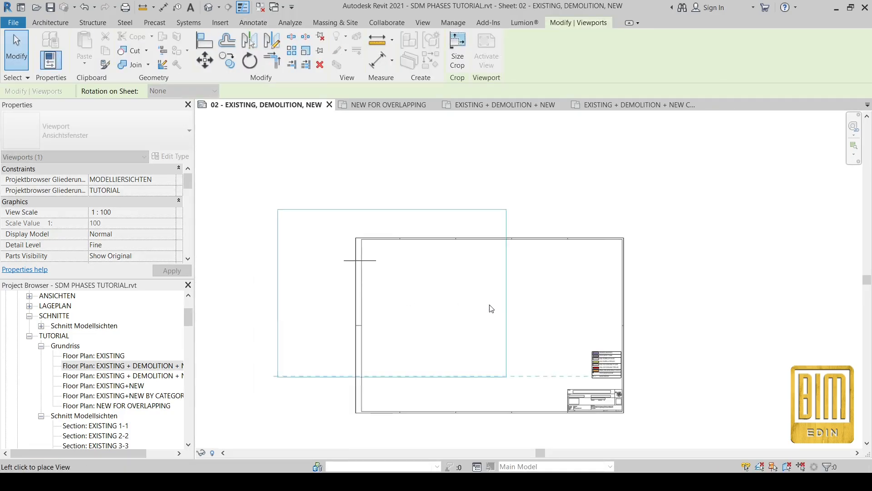
pyautogui.click(480, 329)
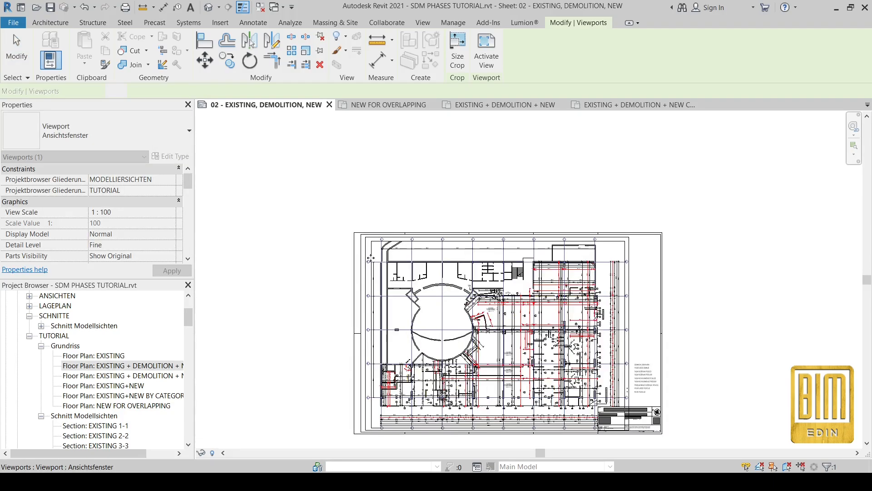
# Align the placed viewport so the outer upper corner of the column at grid E meets the inner end of the reference line.
pyautogui.scroll(5, 414, 241)
pyautogui.scroll(3, 413, 242)
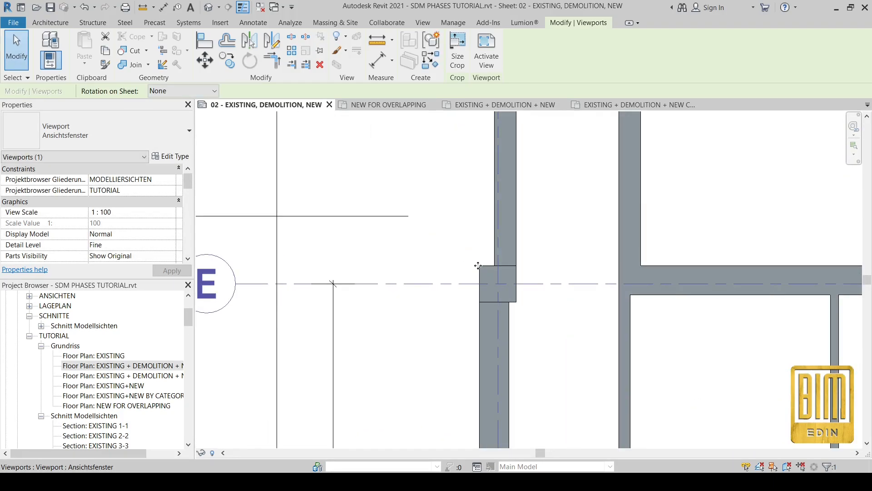
pyautogui.scroll(5, 411, 221)
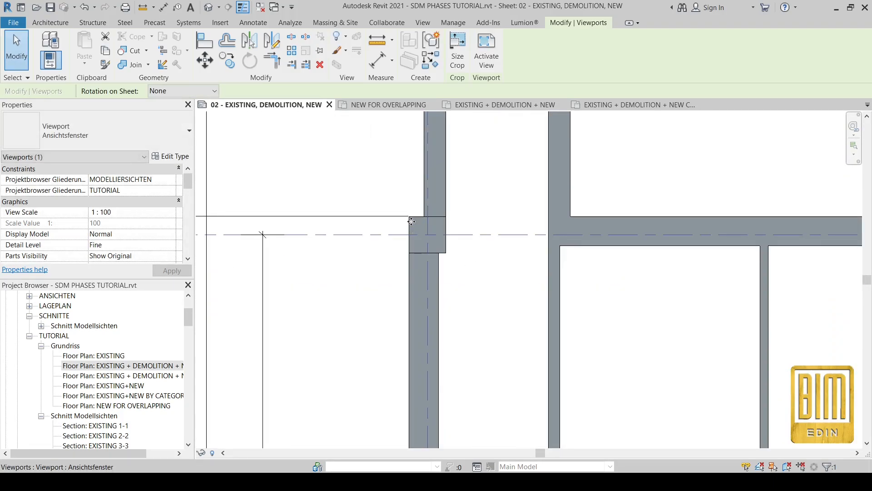
pyautogui.press('Up')
pyautogui.press('Up')
pyautogui.press('Left')
pyautogui.press('Down')
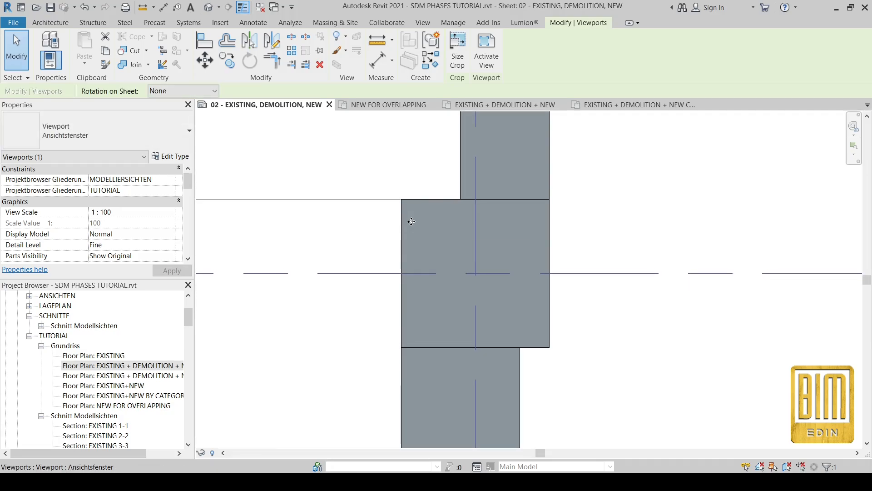
# Delete the reference detail line at grid E from the sheet.
pyautogui.scroll(-5, 411, 222)
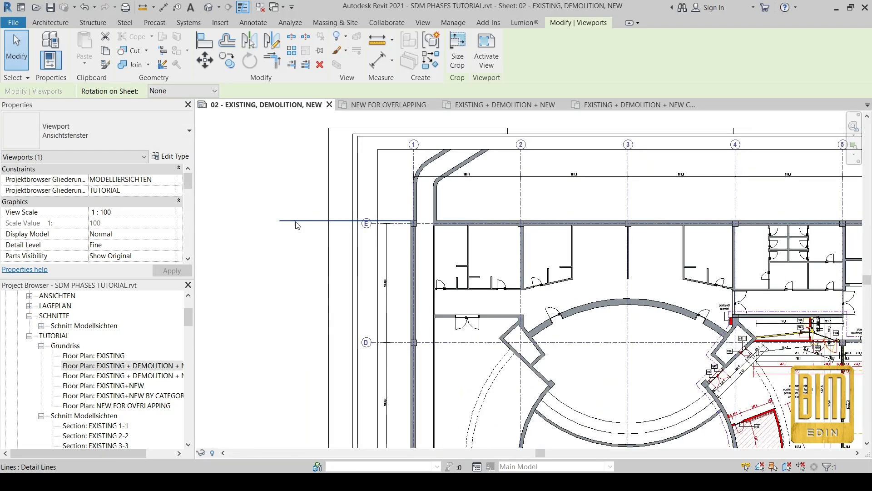
pyautogui.click(296, 223)
pyautogui.press('Escape')
pyautogui.click(435, 167)
pyautogui.scroll(-5, 435, 167)
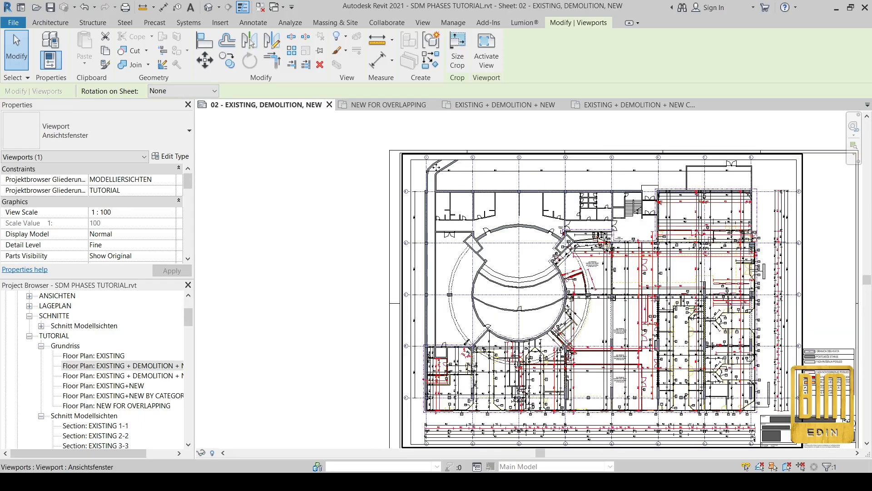
# Place the copy of the EXISTING + DEMOLITION + NEW floor plan on sheet 02 directly over the first viewport, aligned with it.
pyautogui.scroll(8, 553, 230)
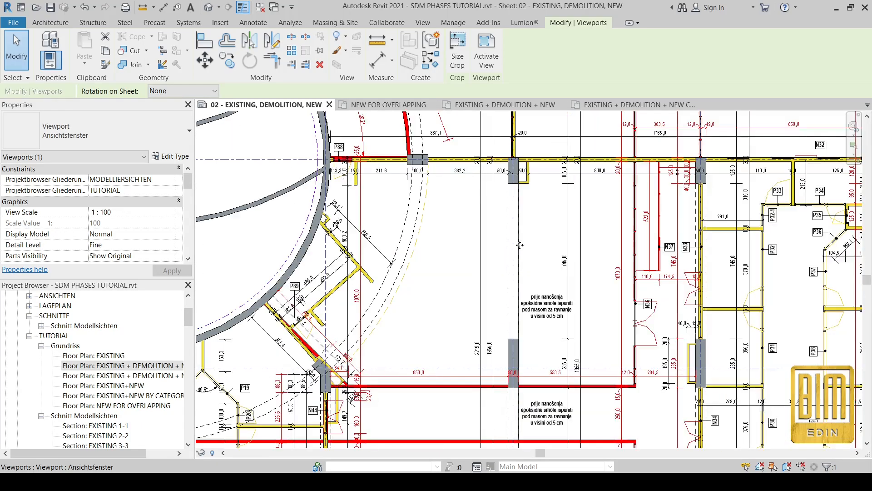
pyautogui.scroll(3, 352, 155)
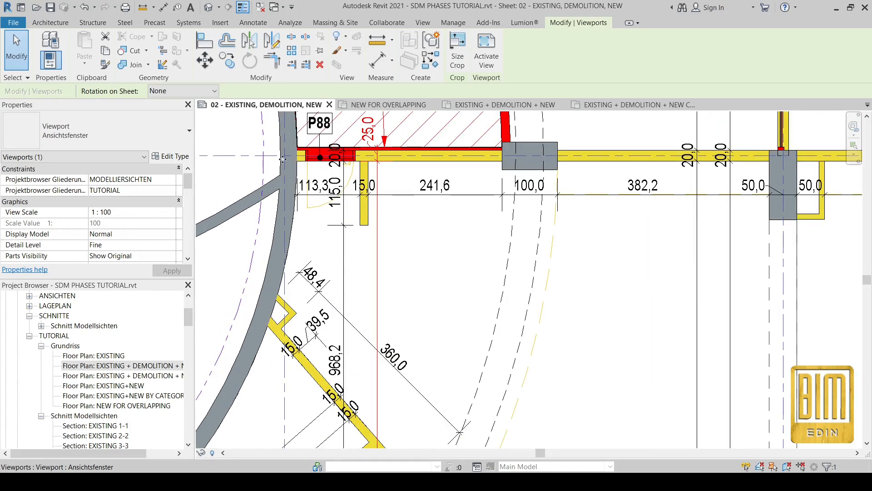
pyautogui.scroll(-6, 294, 312)
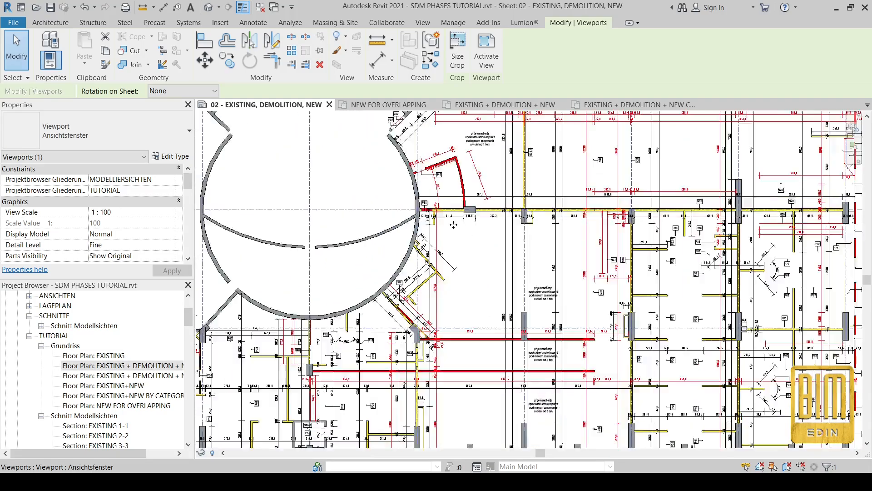
pyautogui.click(134, 375)
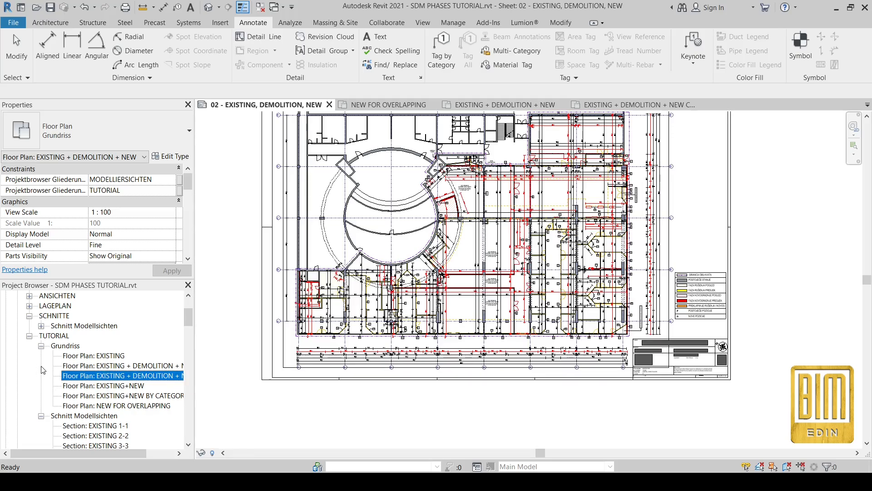
pyautogui.moveTo(356, 312); pyautogui.dragTo(359, 310)
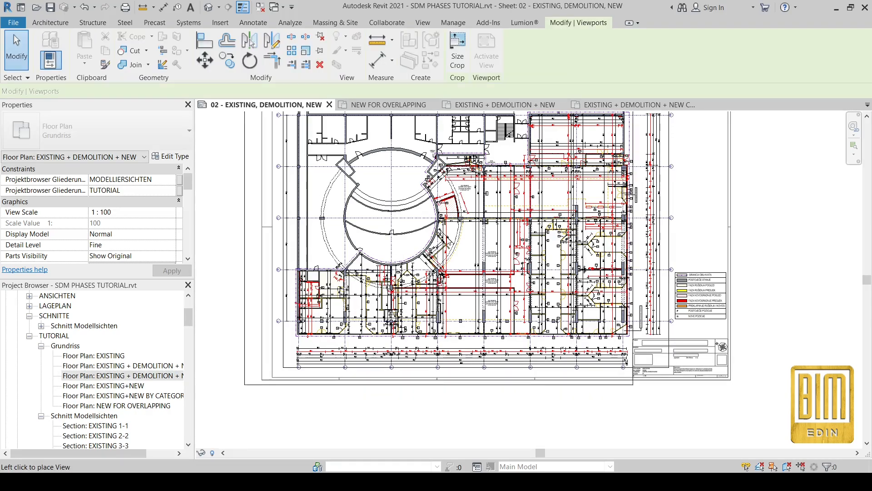
pyautogui.scroll(5, 481, 234)
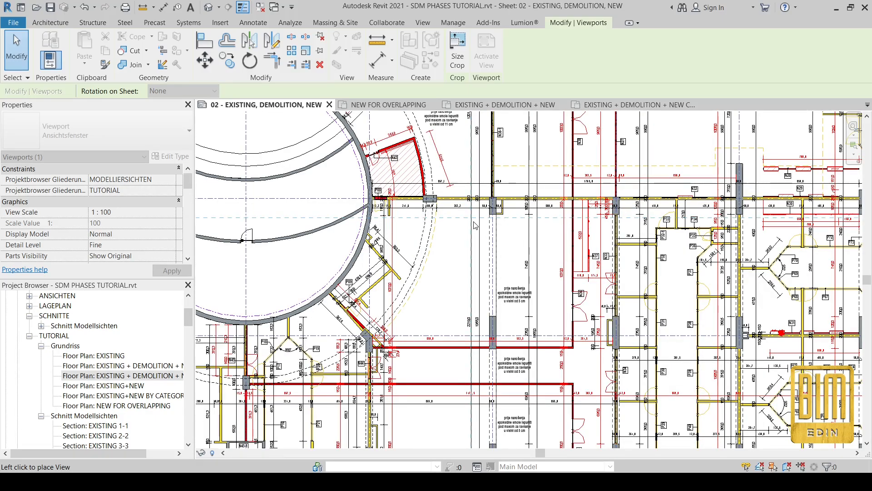
pyautogui.click(474, 225)
# Inspect the overlapping demolished and new walls on the sheet, along grid C beside the round hall and across the lower rooms.
pyautogui.scroll(3, 472, 209)
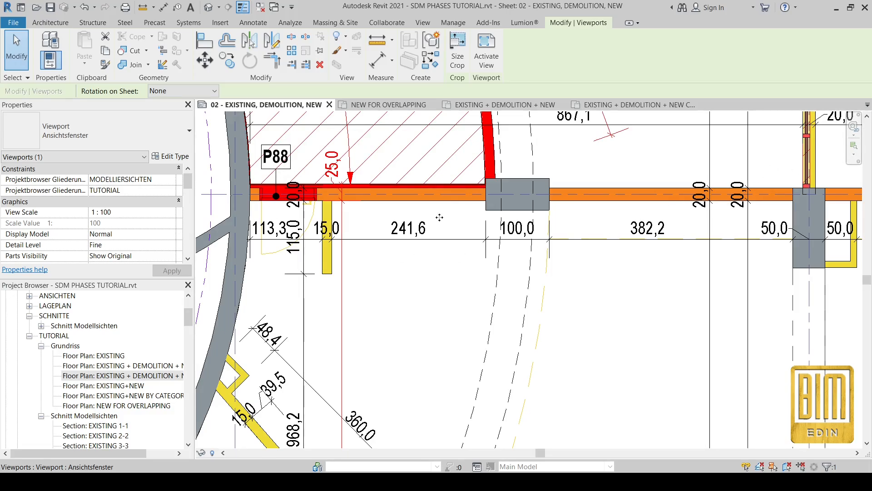
pyautogui.scroll(-3, 440, 218)
pyautogui.scroll(-2, 439, 218)
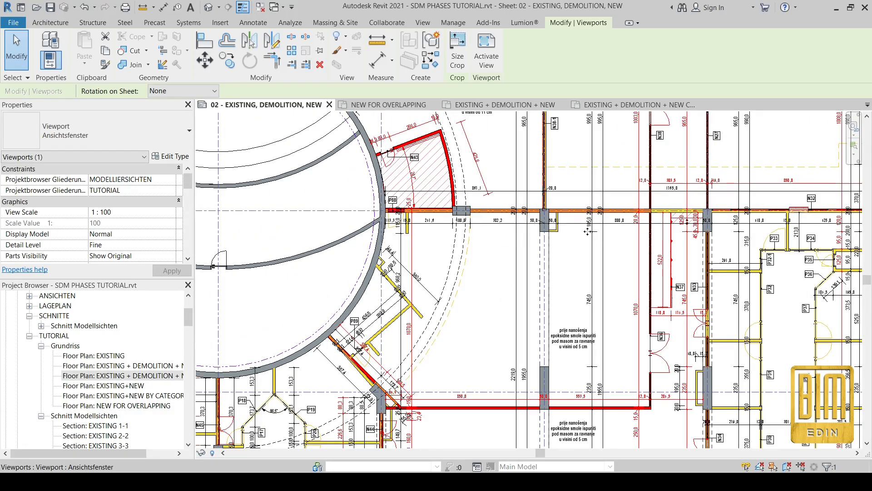
pyautogui.scroll(2, 588, 231)
pyautogui.scroll(1, 589, 231)
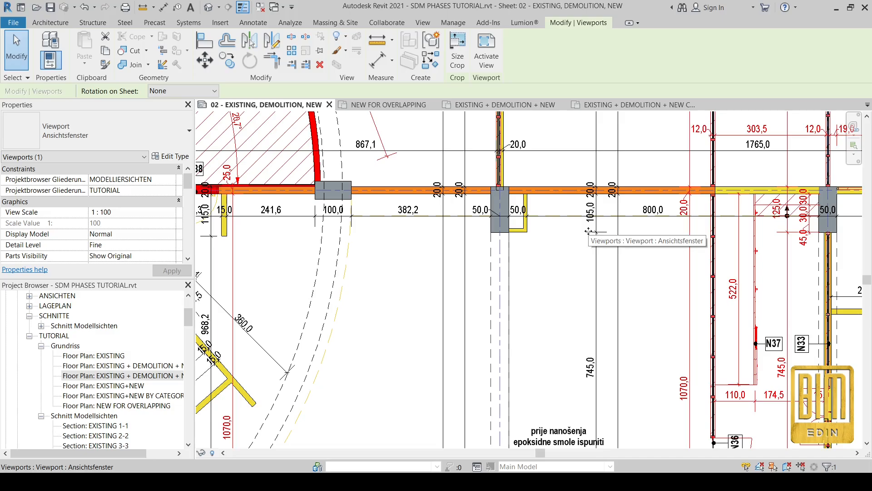
pyautogui.scroll(-6, 589, 231)
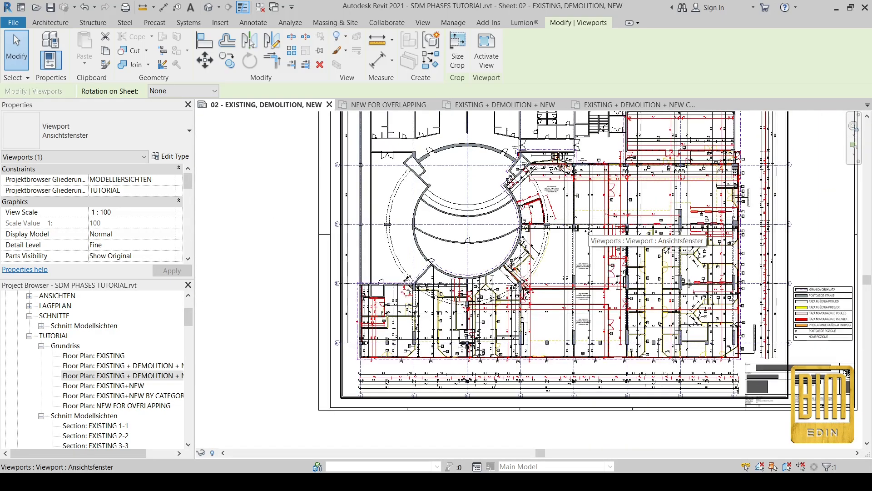
pyautogui.scroll(2, 349, 339)
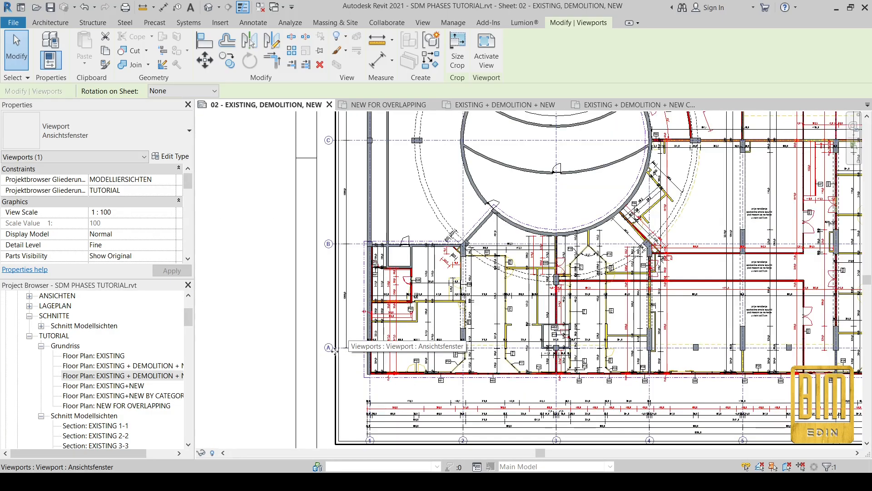
# Switch to SDM PHASES 1.pdf in Adobe Reader and examine the wall overlaps beside the round hall and the central rooms.
pyautogui.click(211, 428)
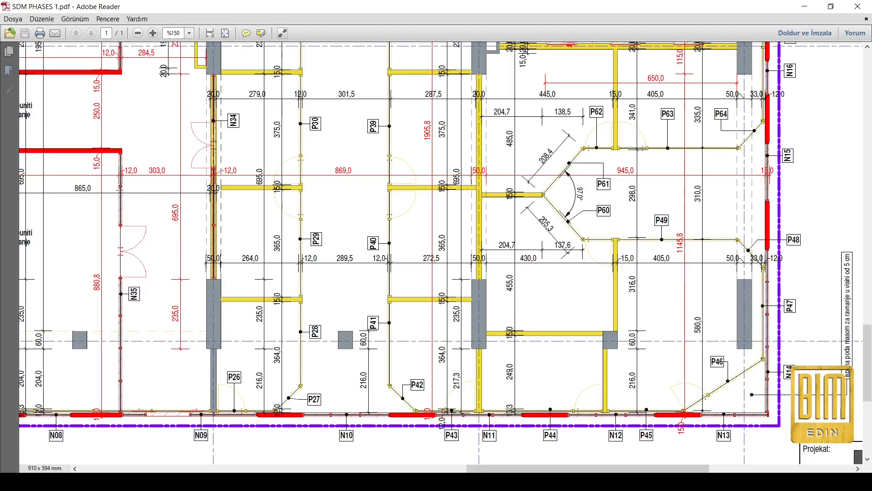
pyautogui.scroll(10, 446, 252)
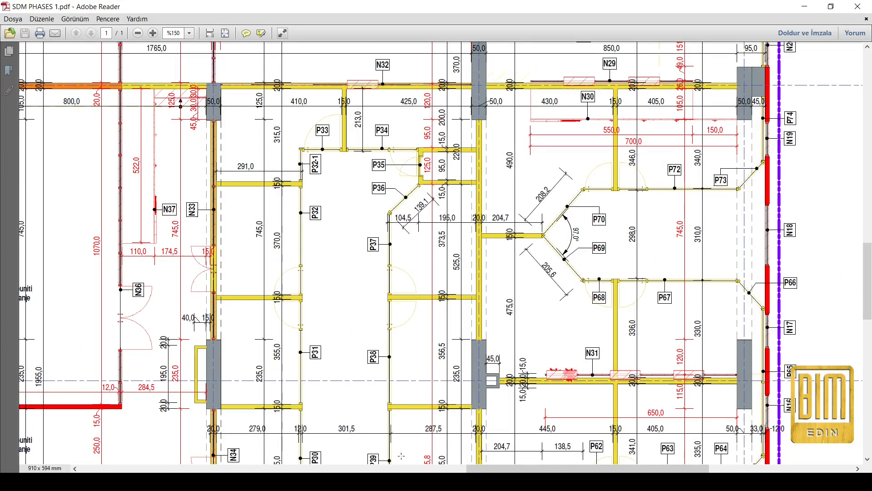
pyautogui.moveTo(522, 468); pyautogui.dragTo(337, 468)
pyautogui.scroll(-2, 329, 313)
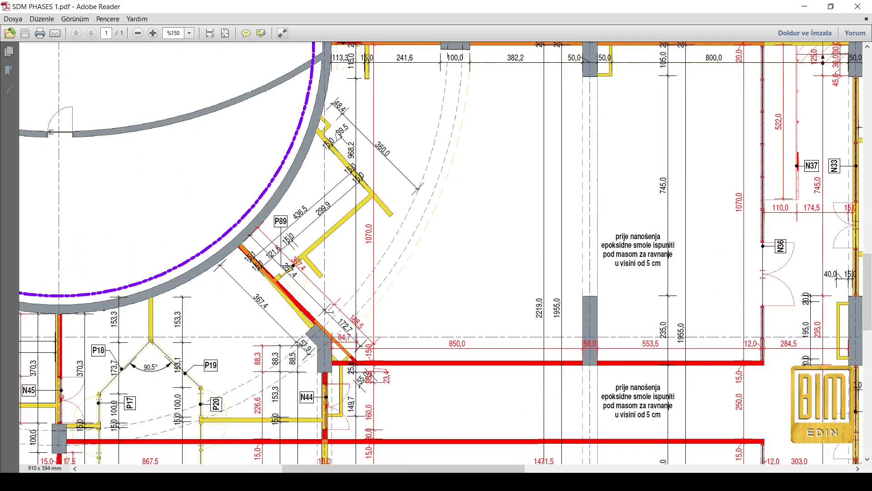
pyautogui.scroll(1, 446, 254)
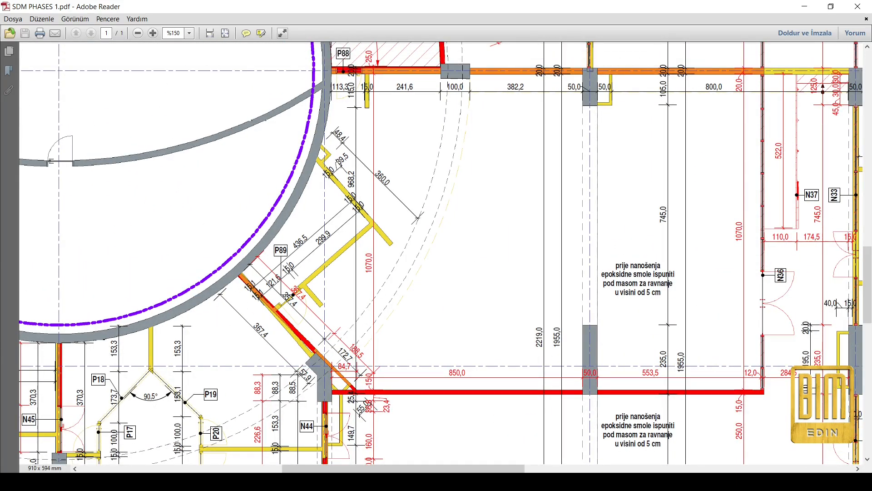
pyautogui.keyDown('ctrl'); pyautogui.scroll(3, 116, 380); pyautogui.keyUp('ctrl')
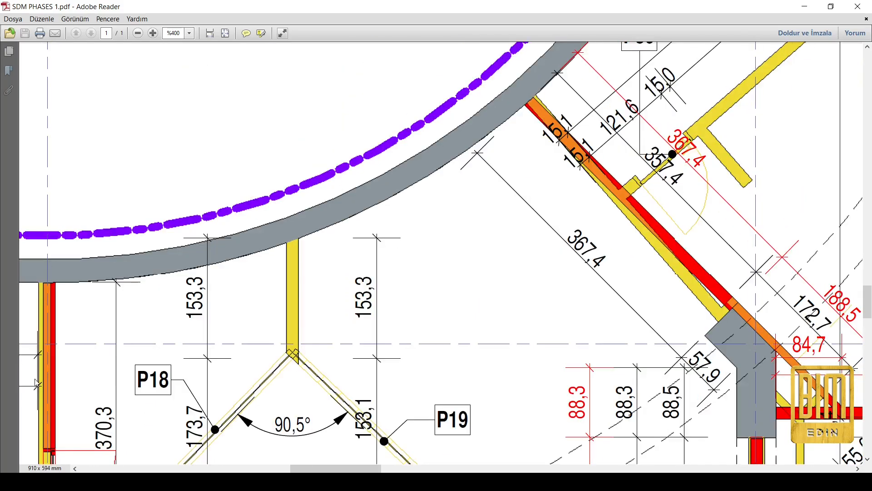
pyautogui.scroll(-1, 48, 366)
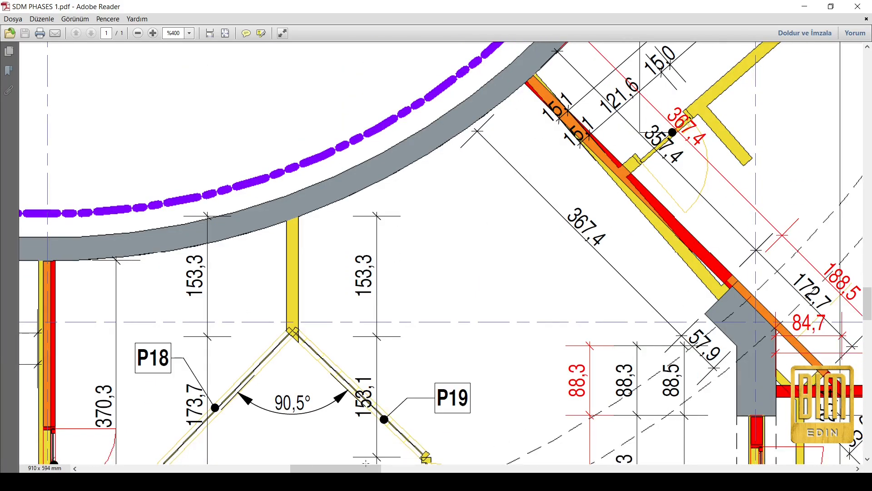
pyautogui.moveTo(365, 467); pyautogui.dragTo(496, 444)
pyautogui.scroll(3, 489, 301)
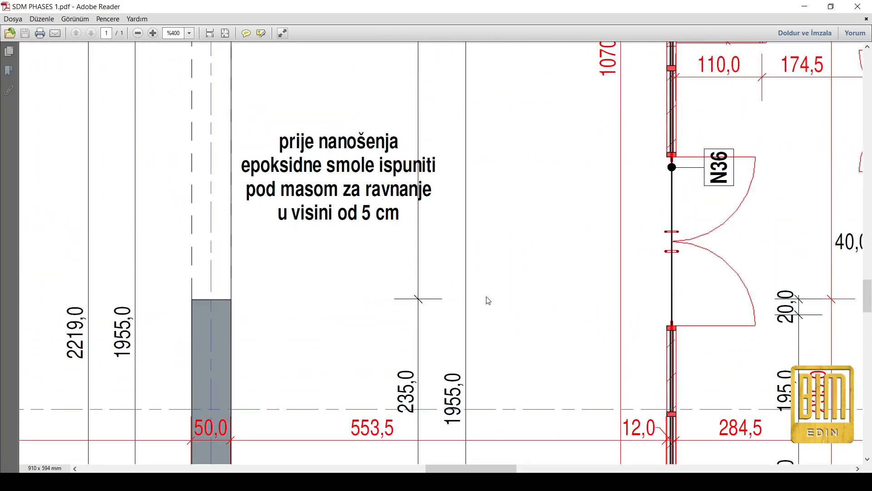
# Examine the demolished, new and overlapping walls along grids C and D in SDM PHASES 1.pdf, both close up and in overview.
pyautogui.keyDown('ctrl'); pyautogui.scroll(-4, 488, 300); pyautogui.keyUp('ctrl')
pyautogui.keyDown('ctrl'); pyautogui.scroll(3, 266, 87); pyautogui.keyUp('ctrl')
pyautogui.keyDown('ctrl'); pyautogui.scroll(-5, 382, 110); pyautogui.keyUp('ctrl')
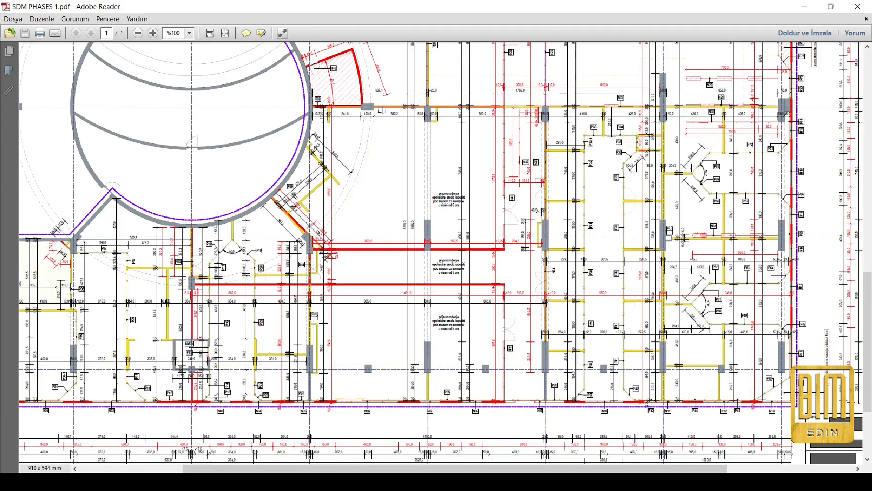
pyautogui.keyDown('ctrl'); pyautogui.scroll(3, 730, 105); pyautogui.keyUp('ctrl')
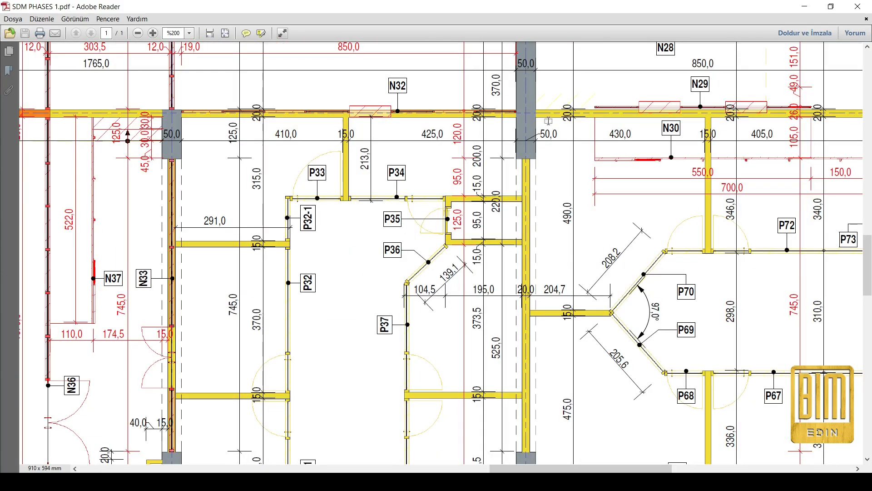
pyautogui.keyDown('ctrl'); pyautogui.scroll(-4, 467, 266); pyautogui.keyUp('ctrl')
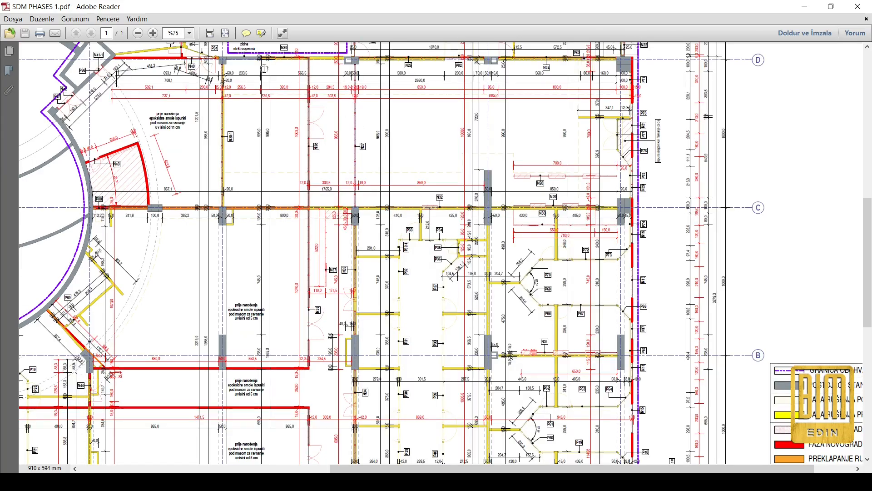
pyautogui.keyDown('ctrl'); pyautogui.scroll(5, 304, 310); pyautogui.keyUp('ctrl')
pyautogui.keyDown('ctrl'); pyautogui.scroll(-4, 303, 310); pyautogui.keyUp('ctrl')
pyautogui.keyDown('ctrl'); pyautogui.scroll(4, 257, 153); pyautogui.keyUp('ctrl')
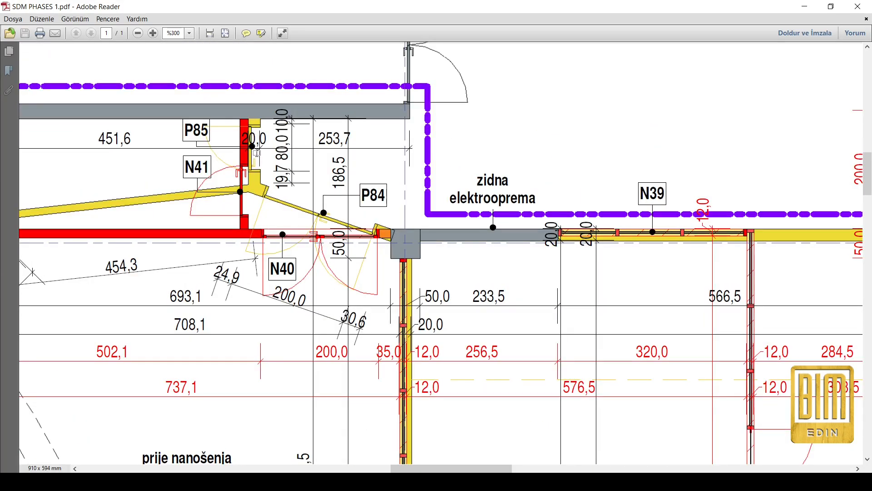
pyautogui.keyDown('ctrl'); pyautogui.scroll(-3, 498, 198); pyautogui.keyUp('ctrl')
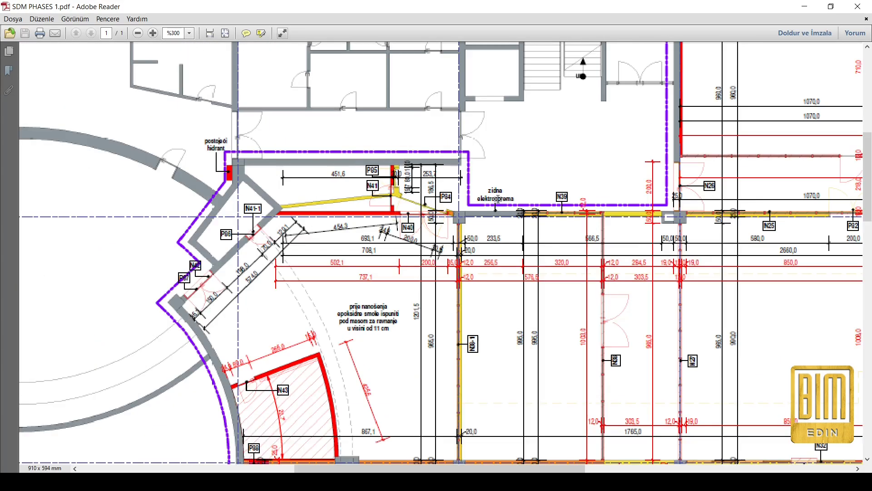
pyautogui.keyDown('ctrl'); pyautogui.scroll(2, 450, 358); pyautogui.keyUp('ctrl')
pyautogui.keyDown('ctrl'); pyautogui.scroll(-3, 474, 241); pyautogui.keyUp('ctrl')
pyautogui.keyDown('ctrl'); pyautogui.scroll(-1, 474, 242); pyautogui.keyUp('ctrl')
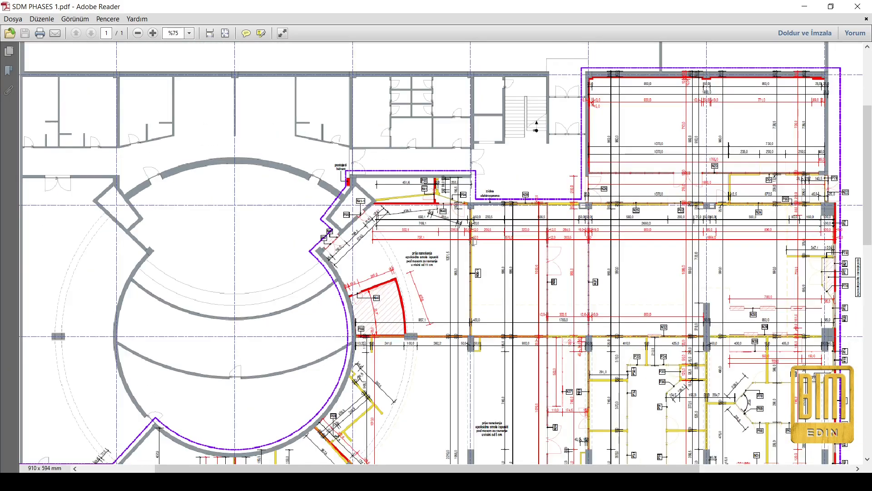
# Switch to SDM PHASES 2.pdf to compare its floor plan graphics.
pyautogui.click(221, 481)
pyautogui.click(248, 441)
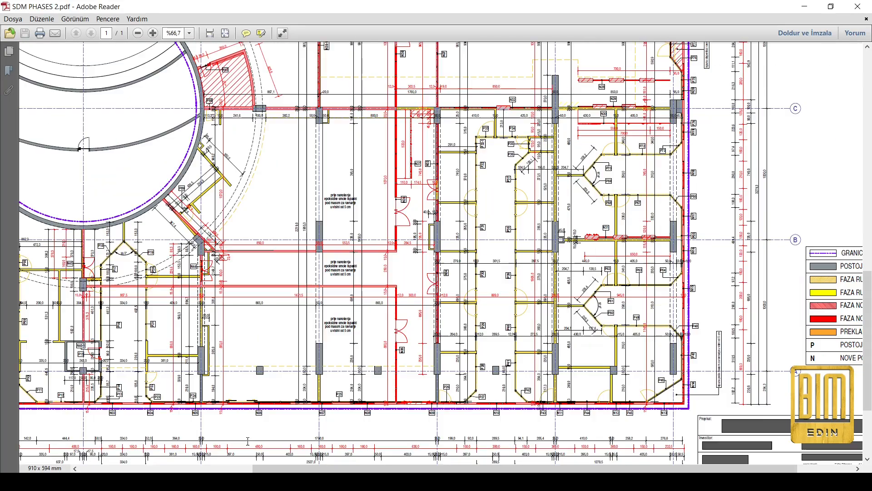
# Examine the demolished, new and overlapping walls in SDM PHASES 2.pdf along grid C and across the lower rooms.
pyautogui.keyDown('ctrl'); pyautogui.scroll(7, 258, 102); pyautogui.keyUp('ctrl')
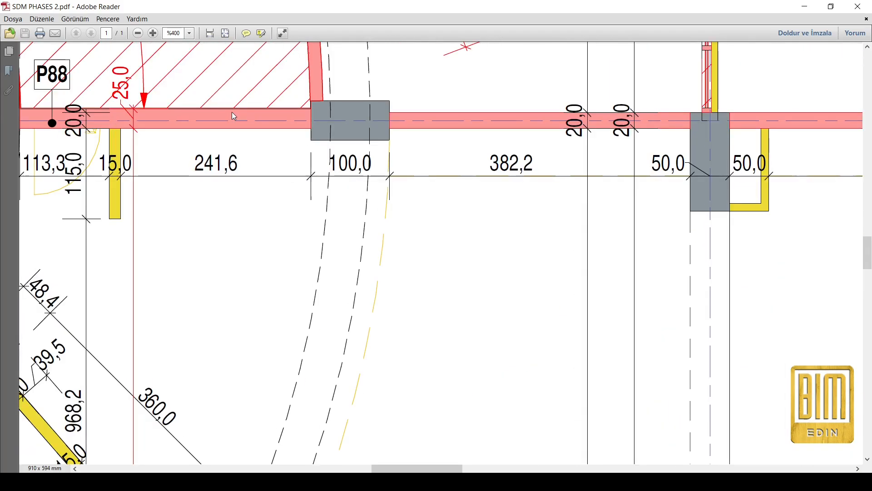
pyautogui.keyDown('ctrl'); pyautogui.scroll(-6, 85, 146); pyautogui.keyUp('ctrl')
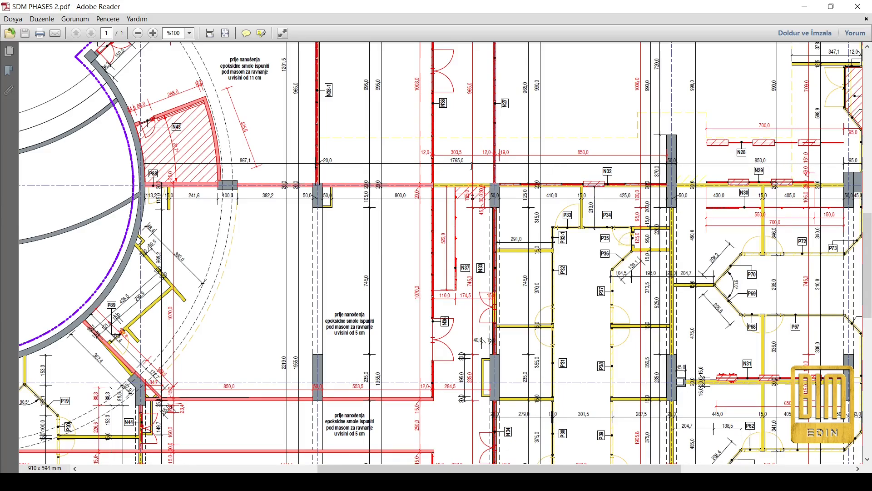
pyautogui.keyDown('ctrl'); pyautogui.scroll(3, 519, 184); pyautogui.keyUp('ctrl')
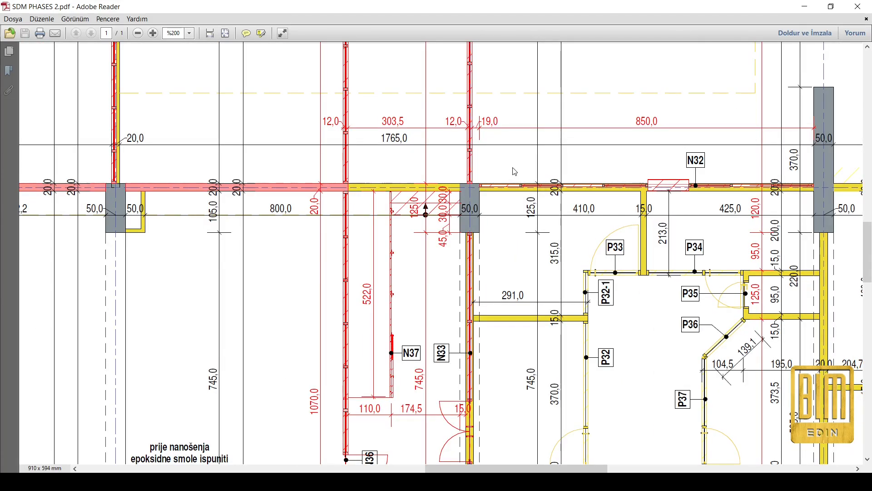
pyautogui.keyDown('ctrl'); pyautogui.scroll(-4, 515, 205); pyautogui.keyUp('ctrl')
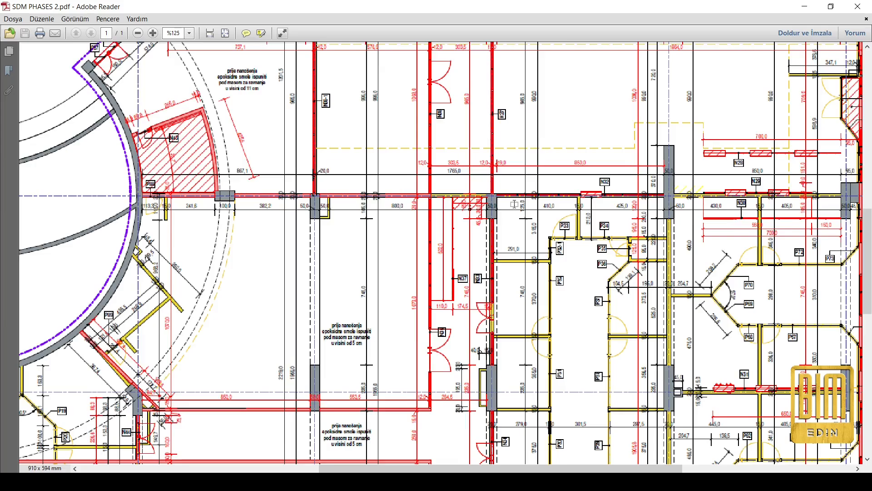
pyautogui.scroll(-5, 515, 204)
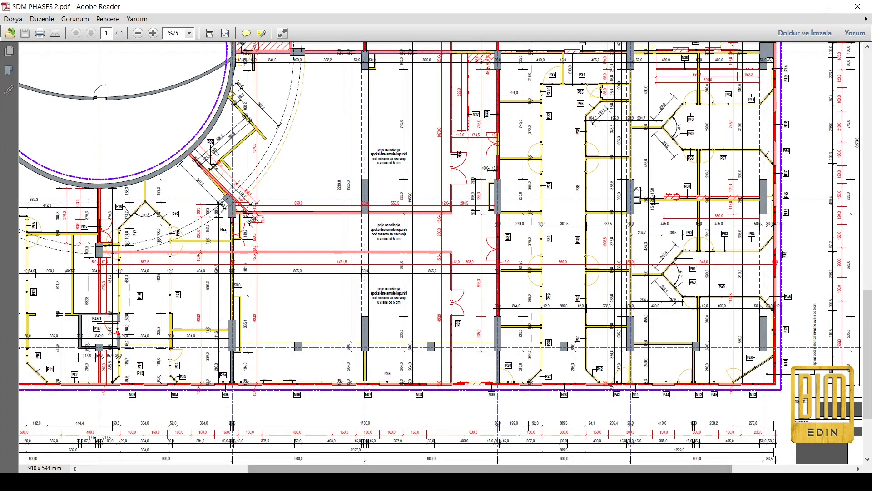
# Switch to Revit and open the EXISTING + DEMOLITION + NEW floor plan to view its overall layout.
pyautogui.click(318, 481)
pyautogui.scroll(5, 750, 184)
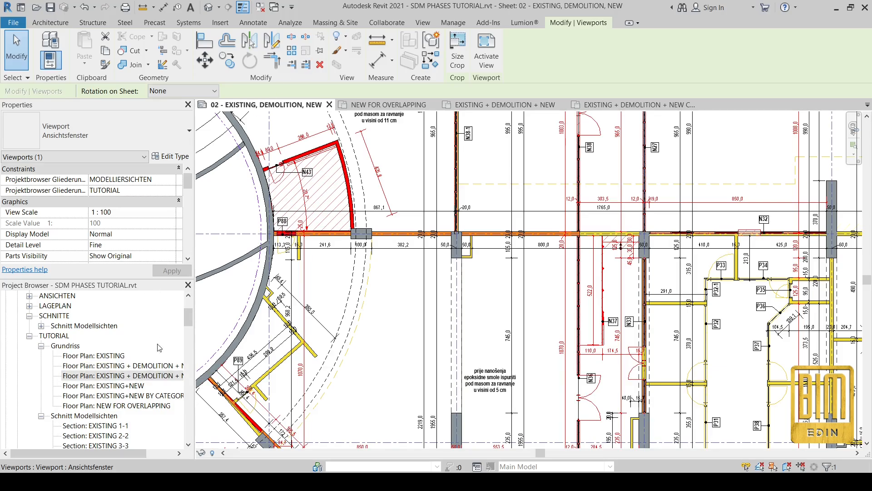
pyautogui.doubleClick(104, 366)
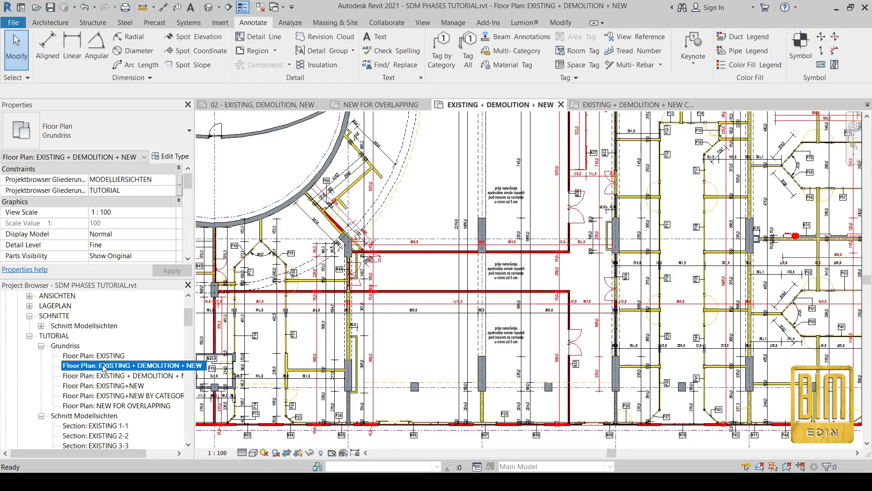
pyautogui.scroll(-3, 515, 296)
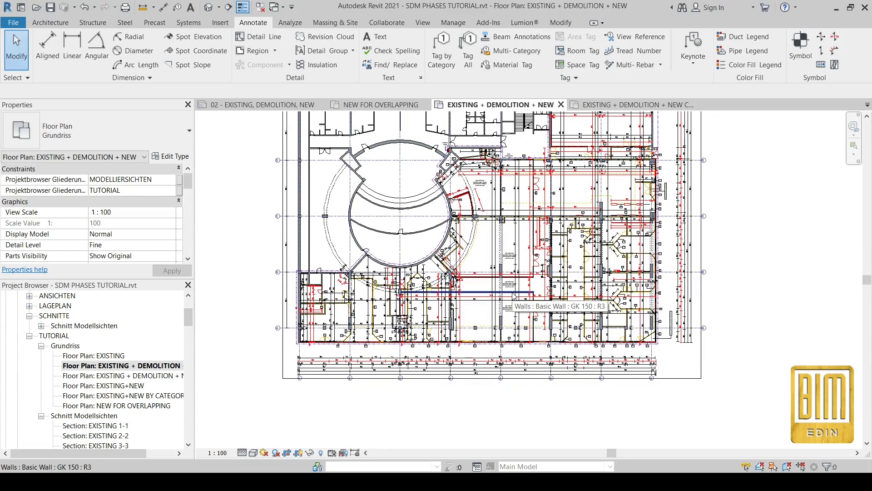
# Open the EXISTING floor plan and check its phase filter and phase properties.
pyautogui.click(98, 356)
pyautogui.doubleClick(99, 357)
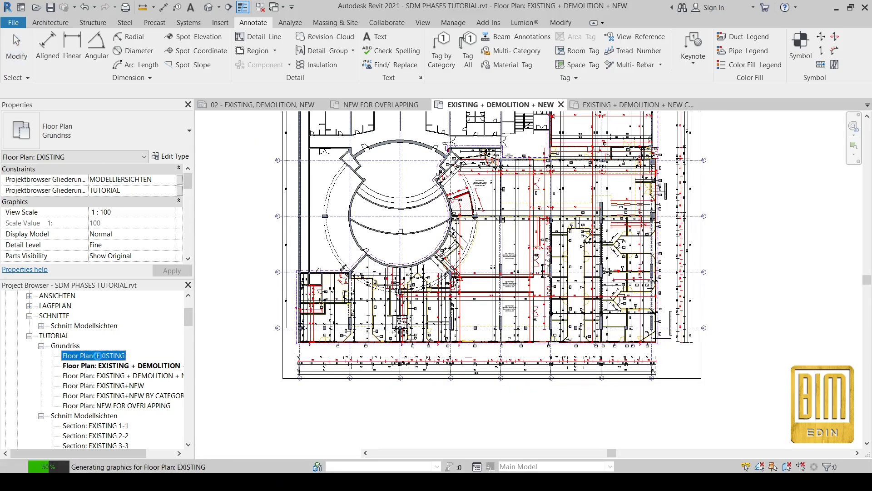
pyautogui.scroll(-8, 118, 244)
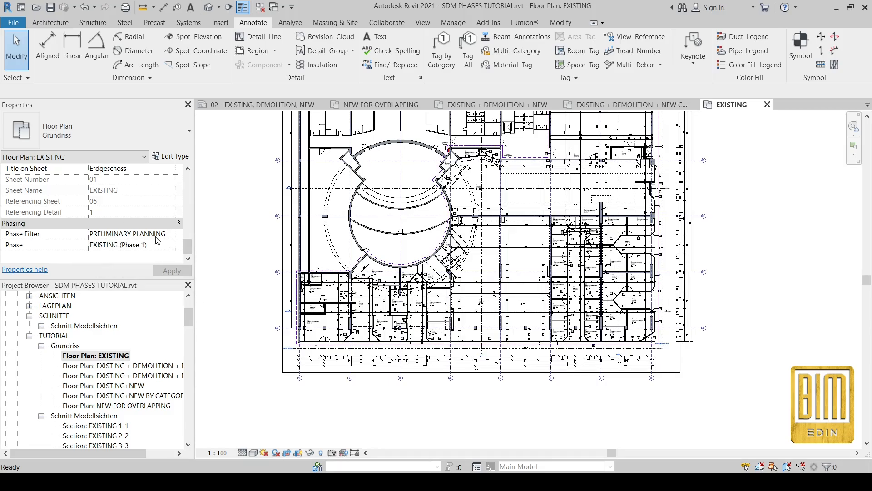
# Review the model category visibility and graphic overrides of the EXISTING floor plan, and close them without changes.
pyautogui.scroll(5, 528, 261)
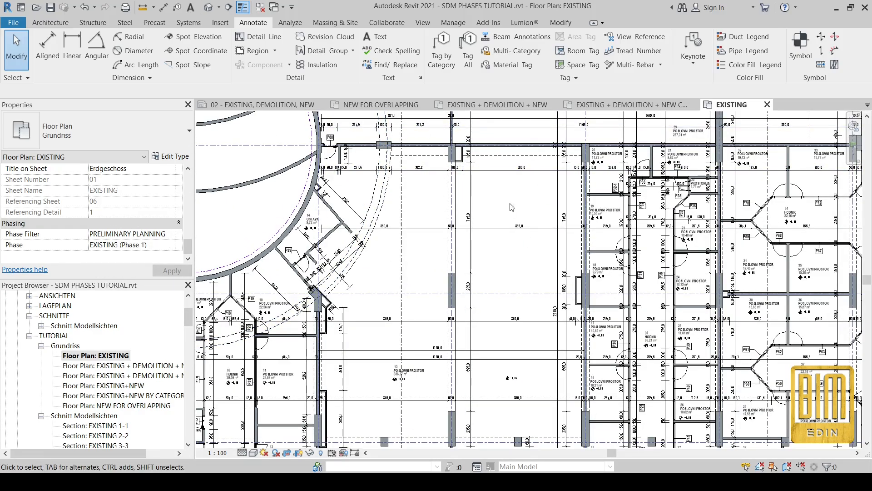
pyautogui.scroll(-14, 516, 199)
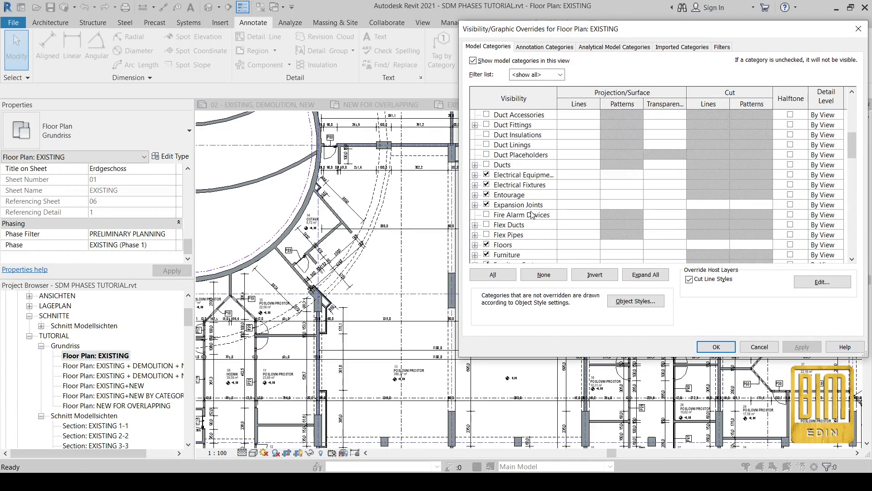
pyautogui.moveTo(854, 183)
pyautogui.mouseDown()
pyautogui.moveTo(860, 251)
pyautogui.moveTo(849, 199)
pyautogui.mouseUp()
pyautogui.click(858, 29)
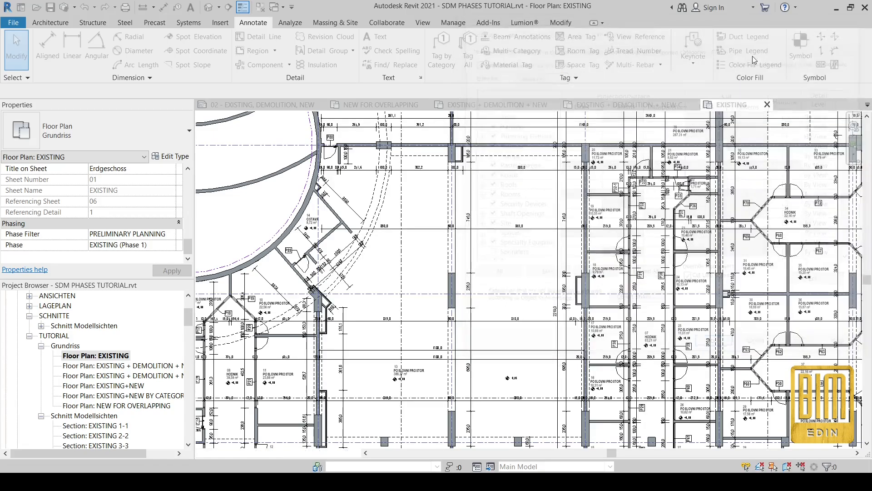
pyautogui.scroll(-3, 532, 233)
pyautogui.scroll(-2, 531, 233)
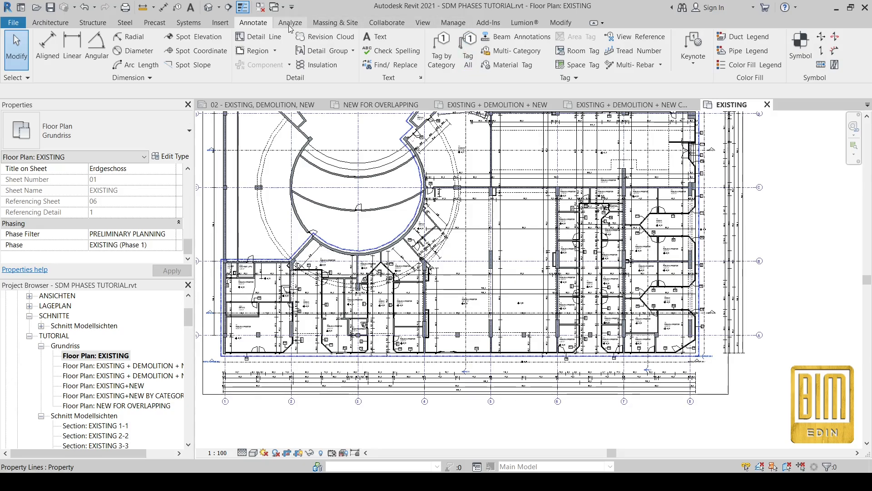
# Open the project's Phasing settings, insert a phase after EXISTING (Phase 1), and combine it with the next phase.
pyautogui.click(453, 23)
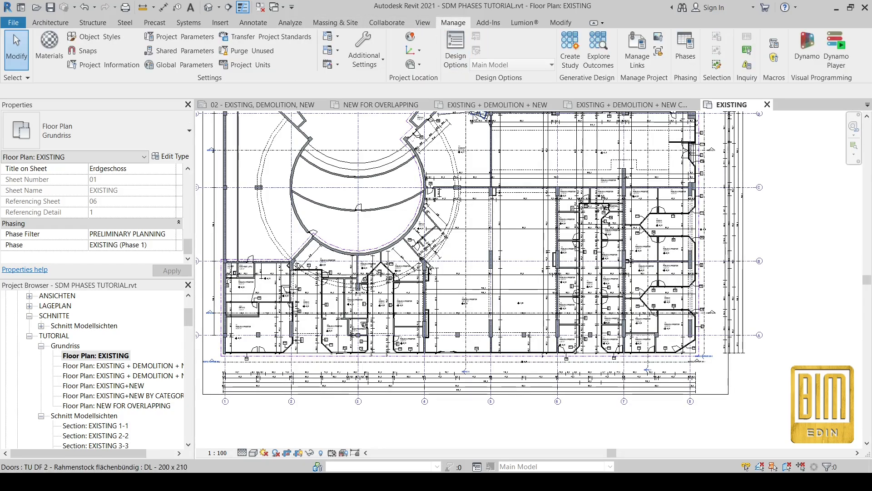
pyautogui.click(685, 47)
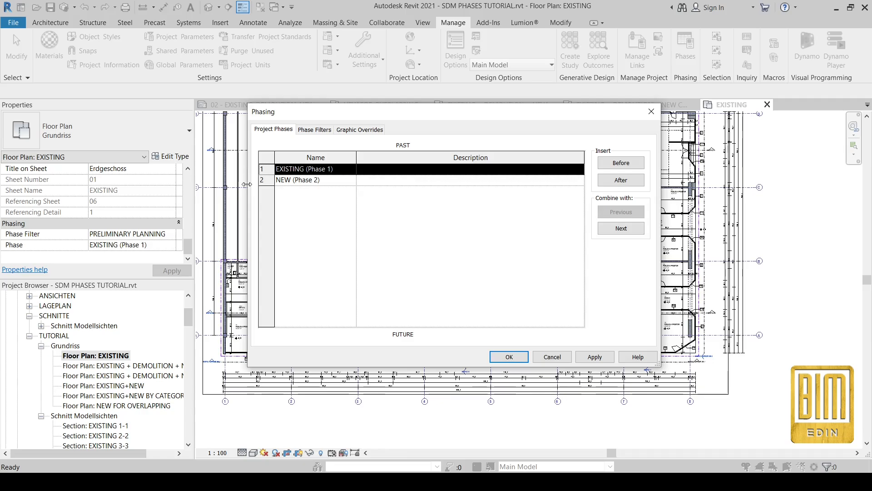
pyautogui.click(631, 181)
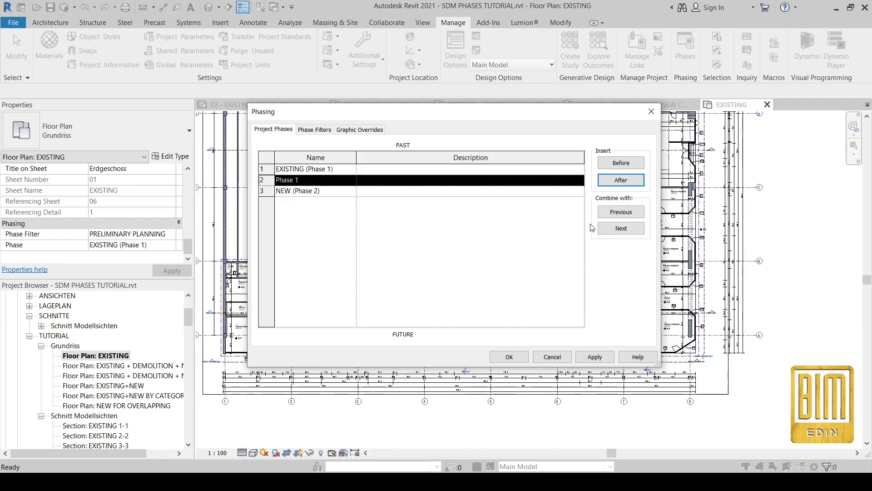
pyautogui.click(620, 229)
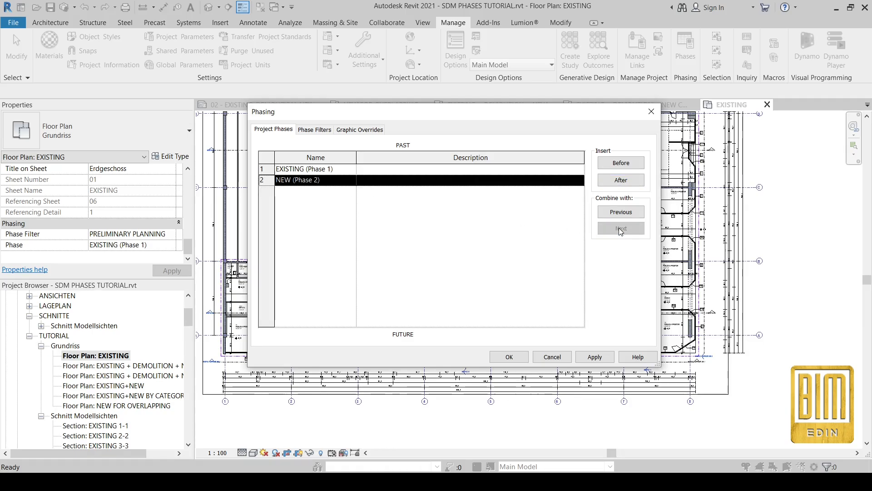
# Insert a phase after NEW (Phase 2) and name it Phase 3.
pyautogui.click(612, 182)
pyautogui.click(307, 191)
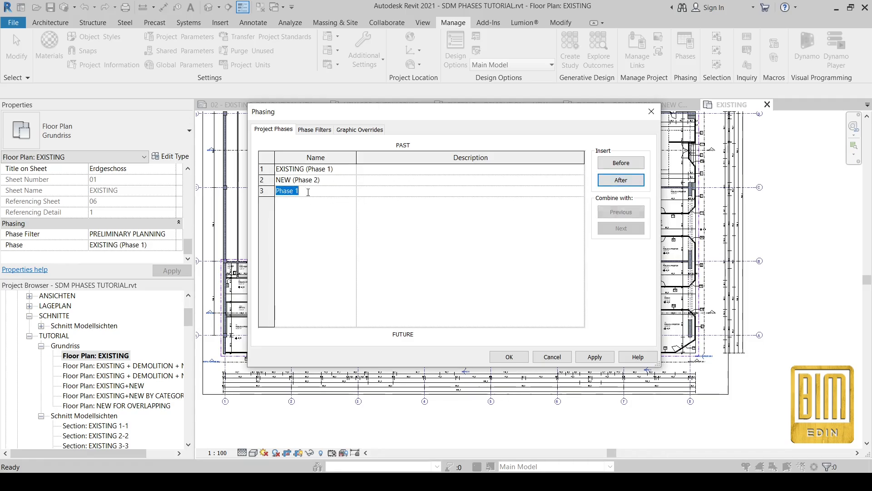
pyautogui.moveTo(306, 192); pyautogui.dragTo(295, 192)
pyautogui.write('3')
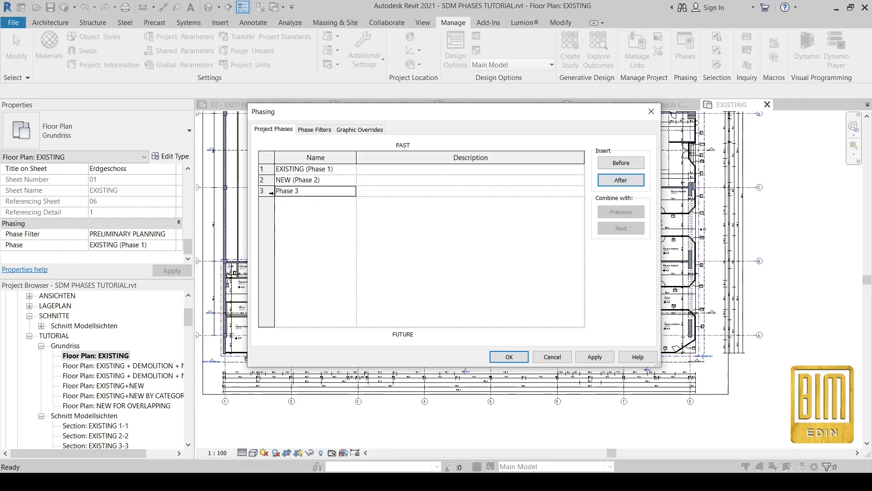
pyautogui.click(267, 190)
# Insert another phase after Phase 3, name it Phase 4, and go through the phase list order.
pyautogui.click(618, 178)
pyautogui.click(317, 202)
pyautogui.moveTo(301, 202); pyautogui.dragTo(296, 203)
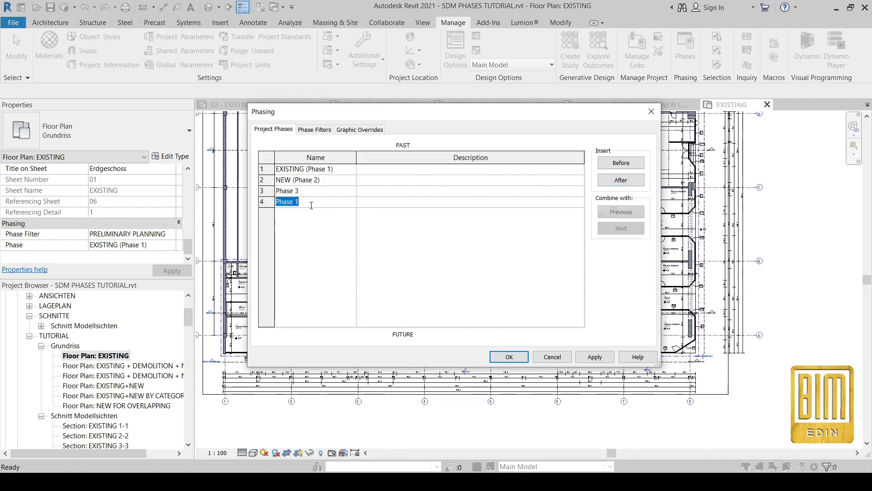
pyautogui.write('4')
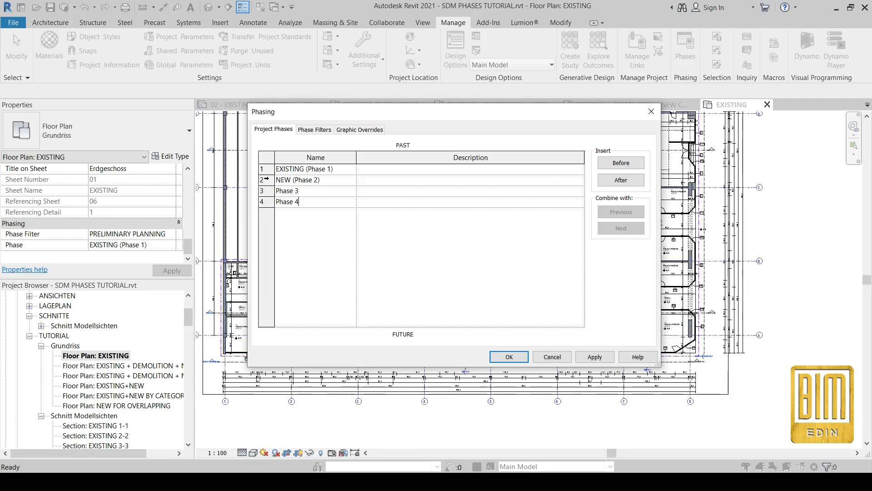
pyautogui.click(267, 180)
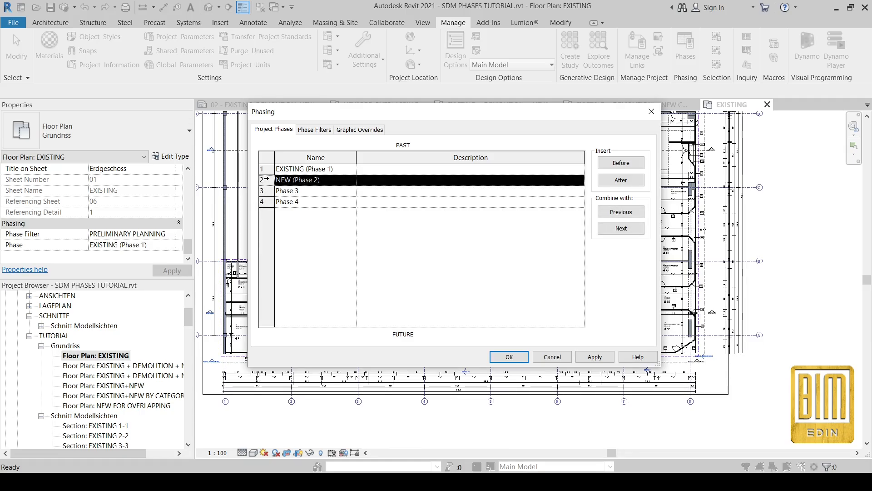
pyautogui.click(286, 190)
pyautogui.click(270, 189)
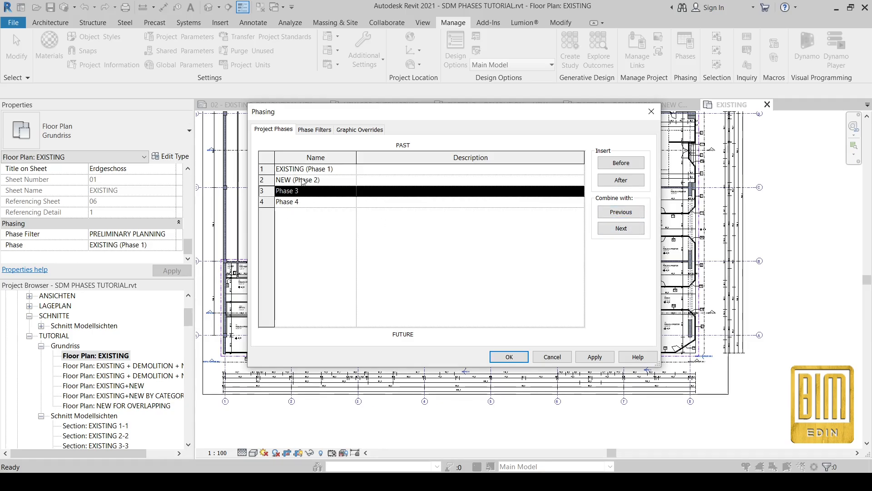
# Review the phase filters and graphic overrides, widening the filter name column and the Phasing dialog to read all filter settings.
pyautogui.click(315, 130)
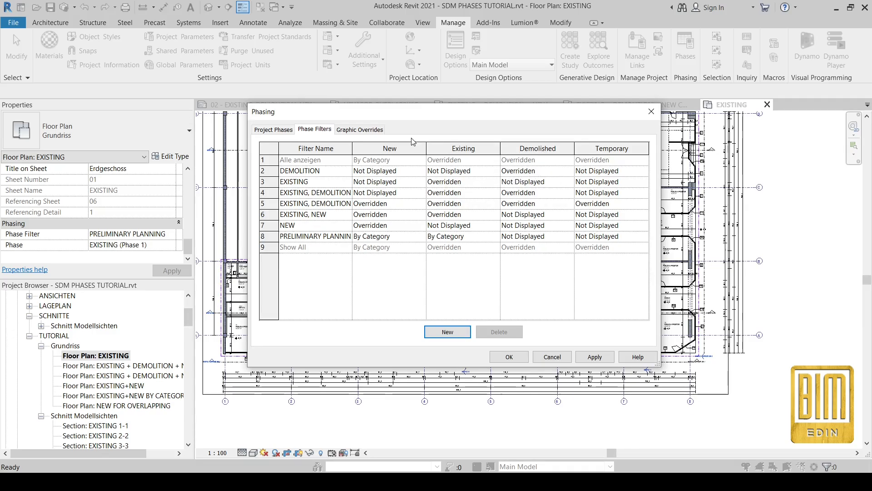
pyautogui.click(361, 129)
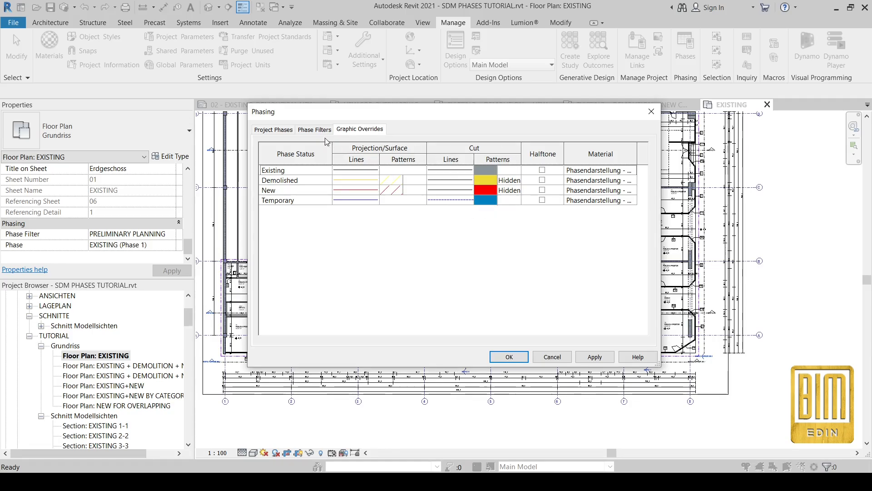
pyautogui.click(313, 131)
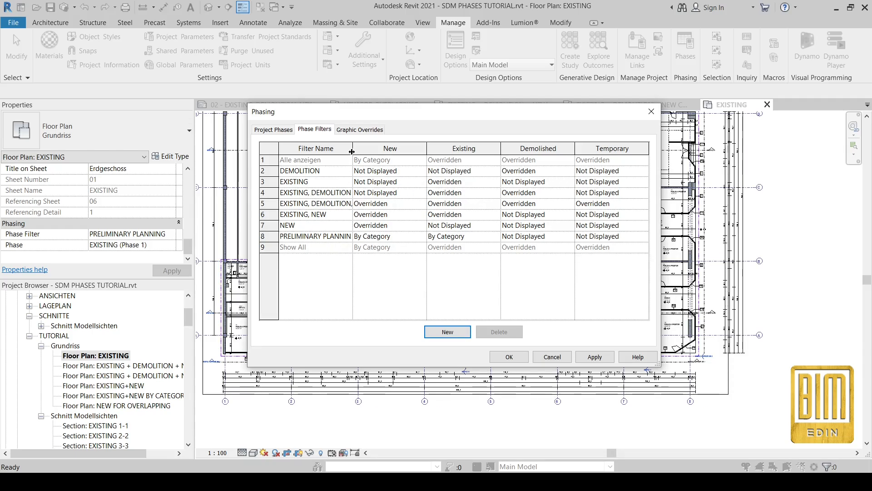
pyautogui.moveTo(352, 148); pyautogui.dragTo(417, 148)
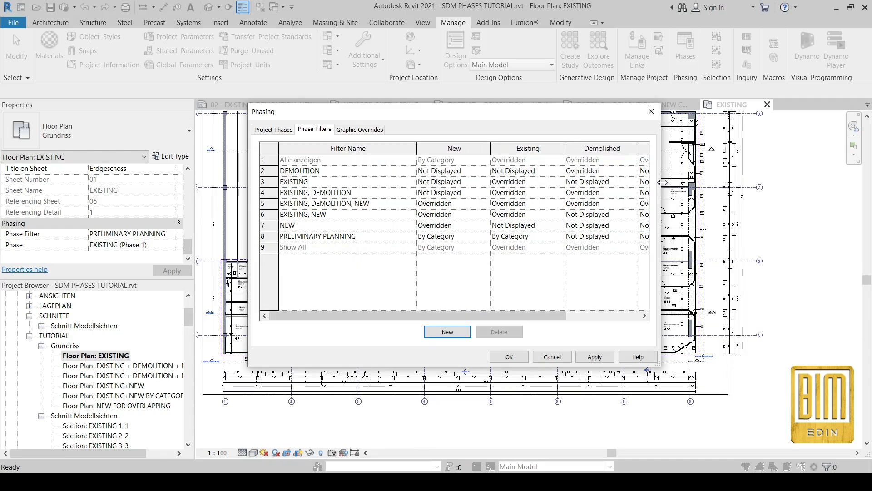
pyautogui.moveTo(663, 183); pyautogui.dragTo(761, 181)
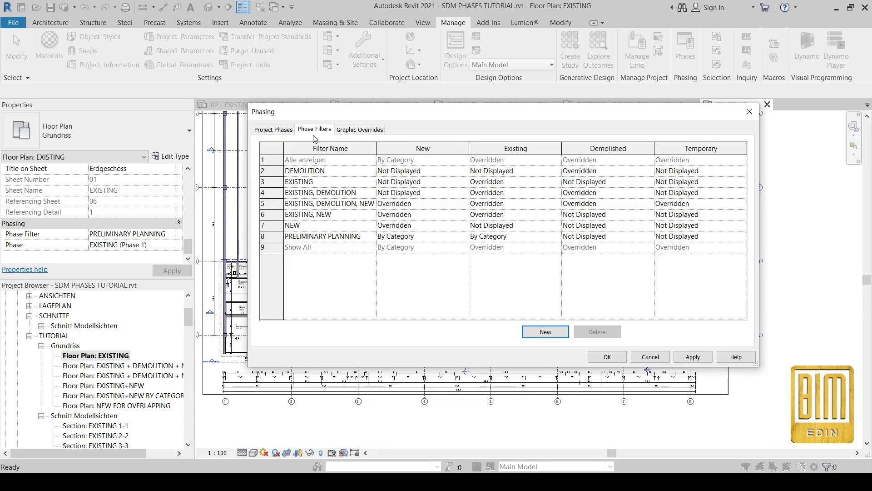
# Compare the graphic overrides for existing, demolished, new and temporary elements with the display settings of the phase filters.
pyautogui.click(360, 130)
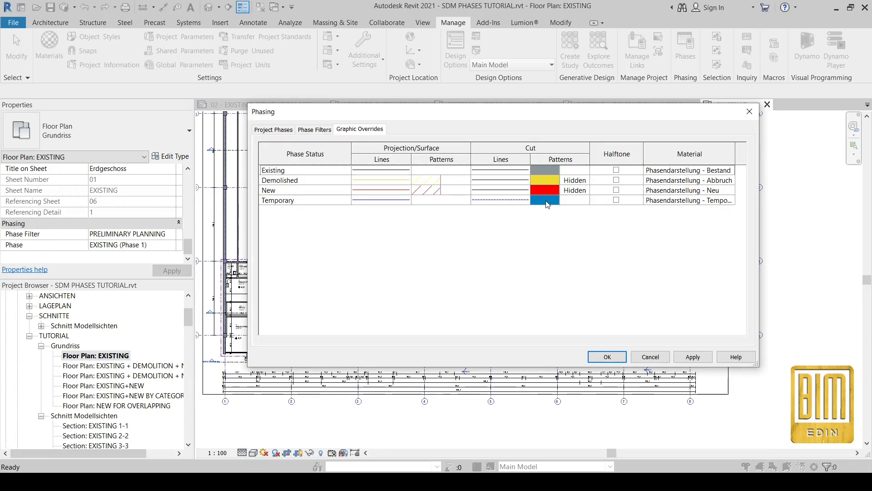
pyautogui.click(313, 130)
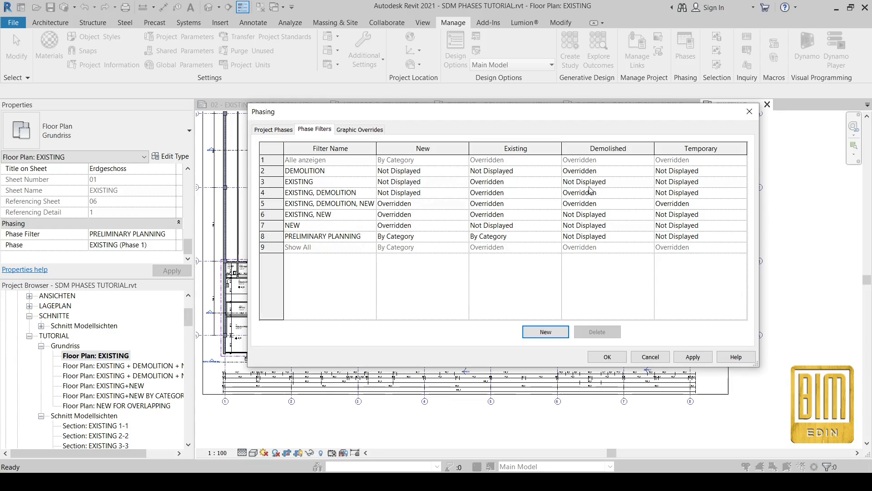
pyautogui.click(369, 130)
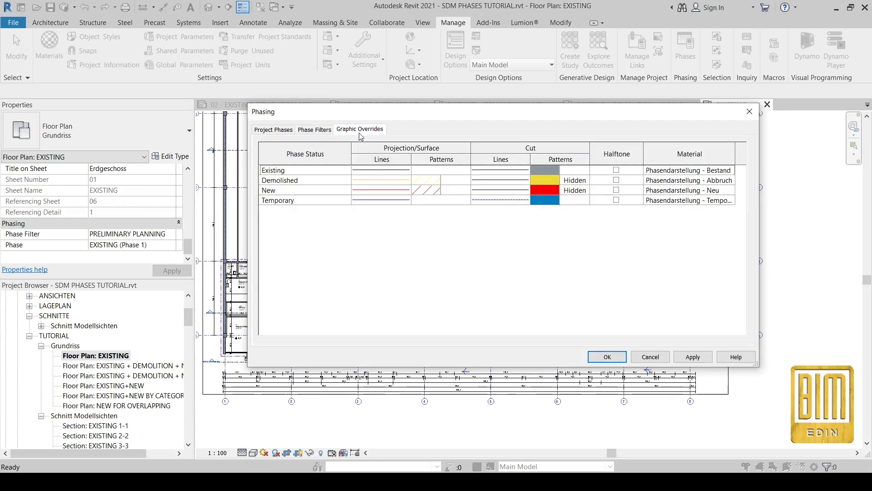
pyautogui.click(318, 130)
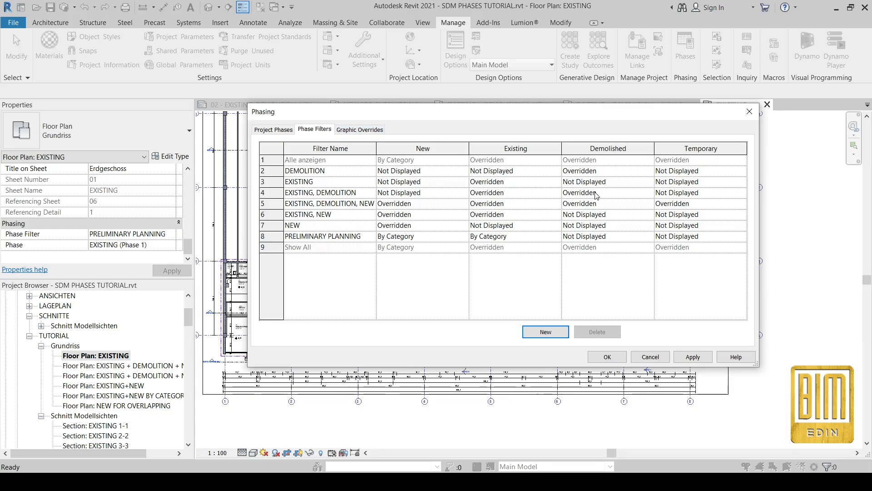
# Show the display options for existing elements in the EXISTING, DEMOLITION filter, and discard all changes in the Phasing settings.
pyautogui.click(558, 194)
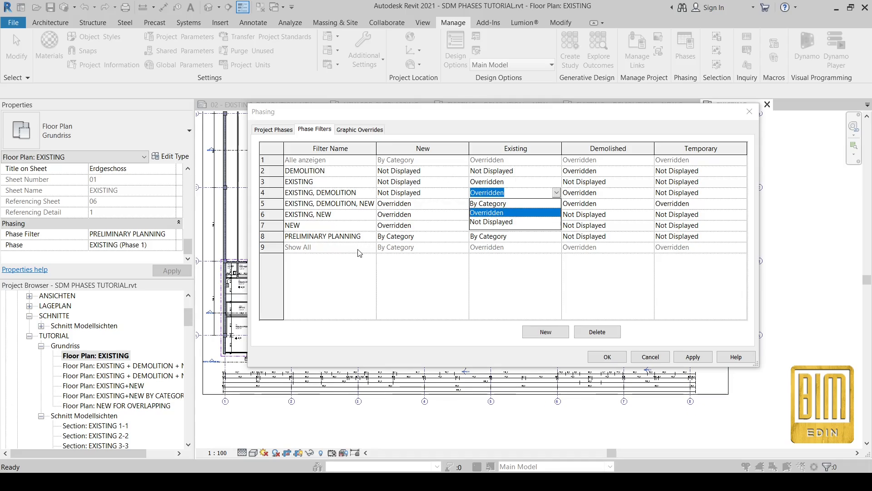
pyautogui.click(651, 357)
pyautogui.click(651, 357)
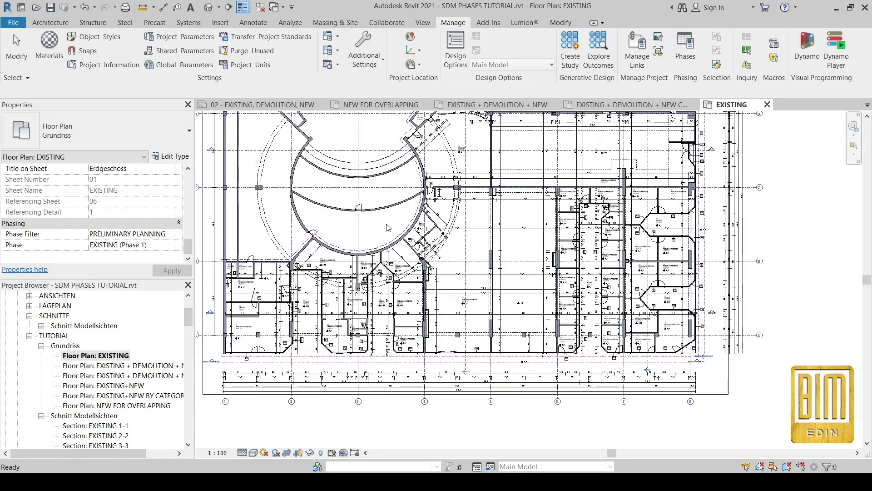
# Inspect the model category visibility and graphic overrides of the EXISTING floor plan, and close them without changes.
pyautogui.scroll(5, 104, 215)
pyautogui.scroll(5, 103, 215)
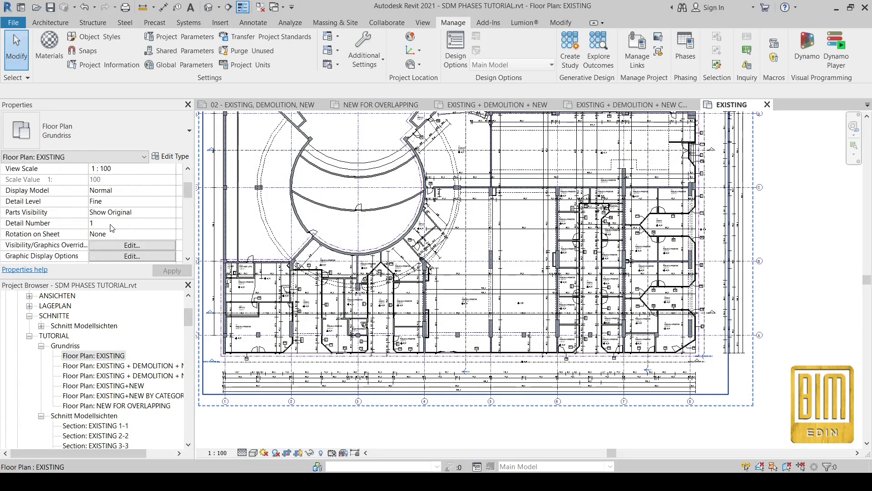
pyautogui.click(131, 246)
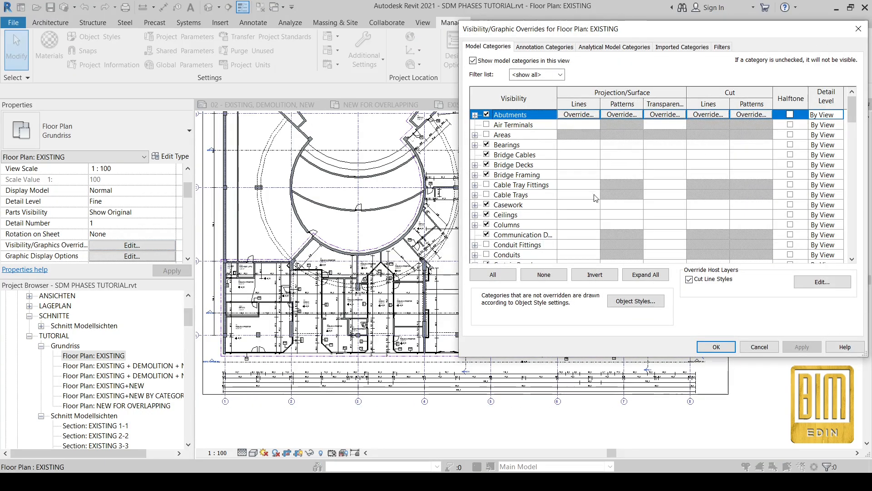
pyautogui.click(758, 347)
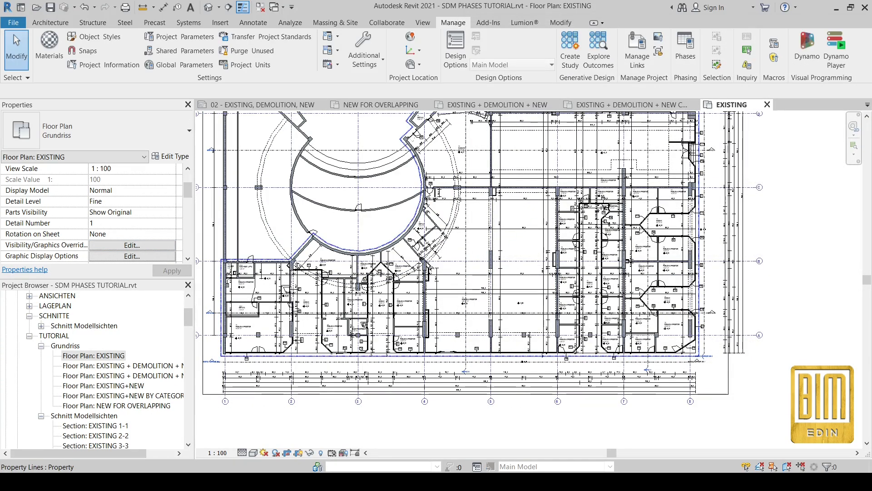
# Examine the surface and cut pattern settings of the curved LB 200 wall's masonry material, and close its type settings without changes.
pyautogui.click(398, 208)
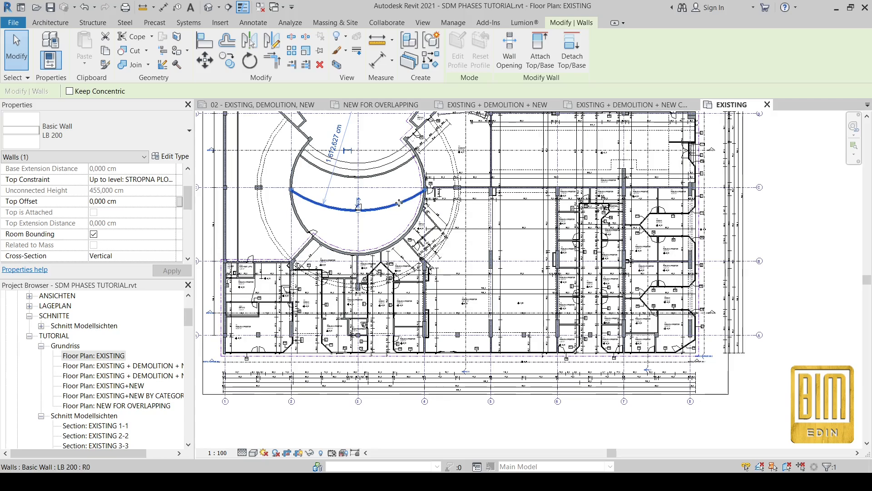
pyautogui.click(170, 156)
pyautogui.click(171, 164)
pyautogui.click(122, 171)
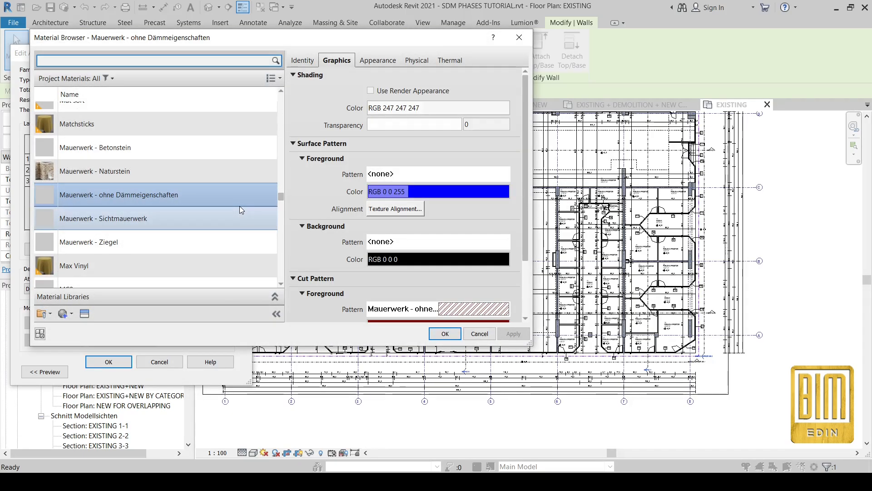
pyautogui.scroll(-4, 406, 304)
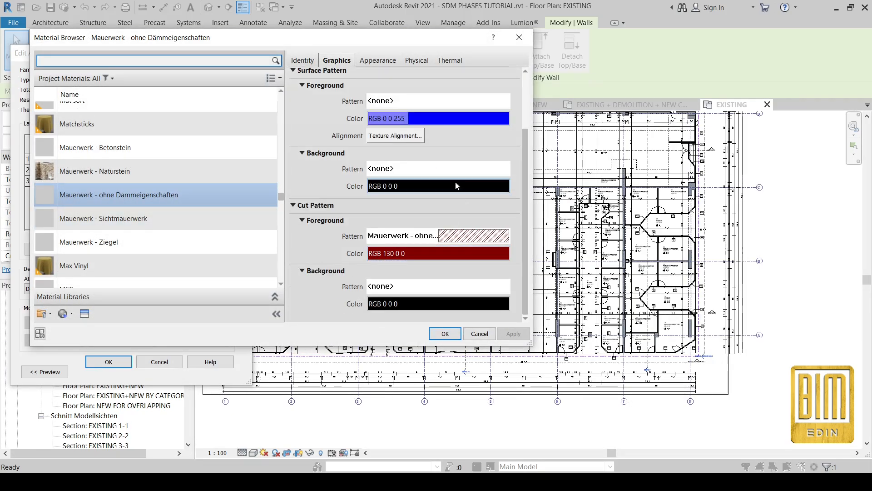
pyautogui.scroll(3, 432, 173)
pyautogui.scroll(-1, 325, 257)
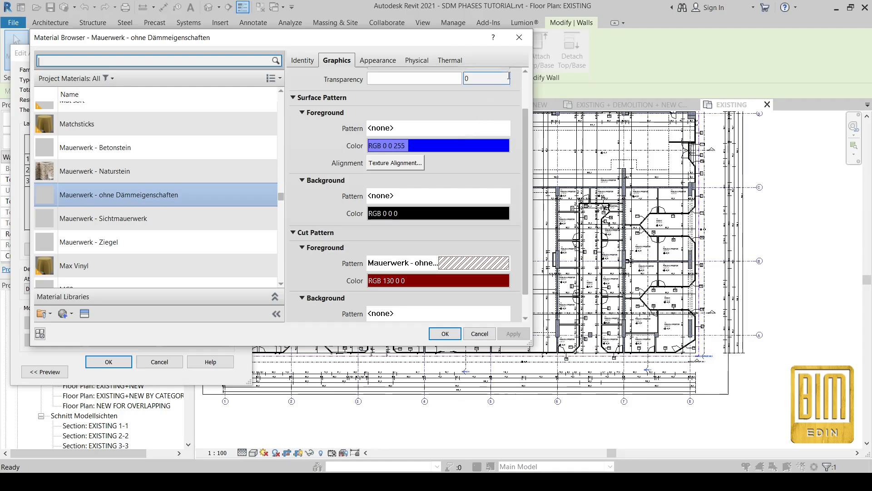
pyautogui.click(520, 38)
pyautogui.click(242, 54)
pyautogui.click(236, 53)
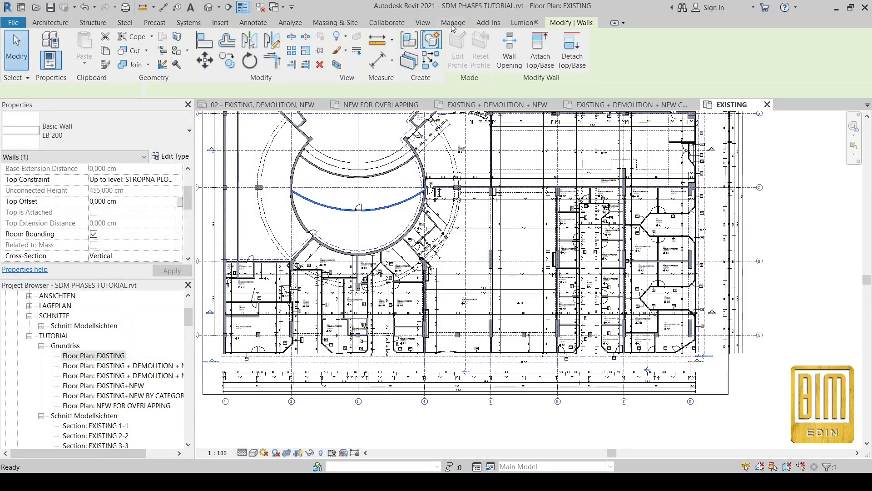
# Review the phasing graphic overrides, the phase filters and the list of project phases.
pyautogui.click(453, 22)
pyautogui.click(685, 56)
pyautogui.click(360, 129)
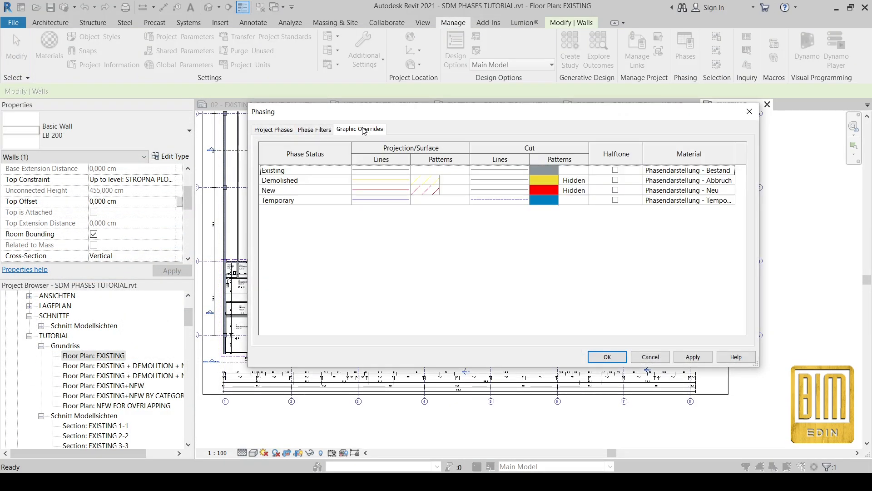
pyautogui.click(314, 130)
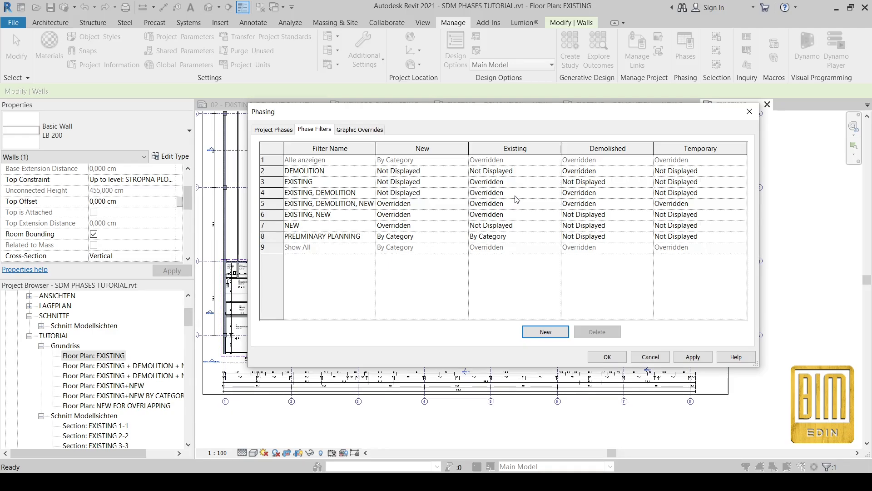
pyautogui.click(381, 130)
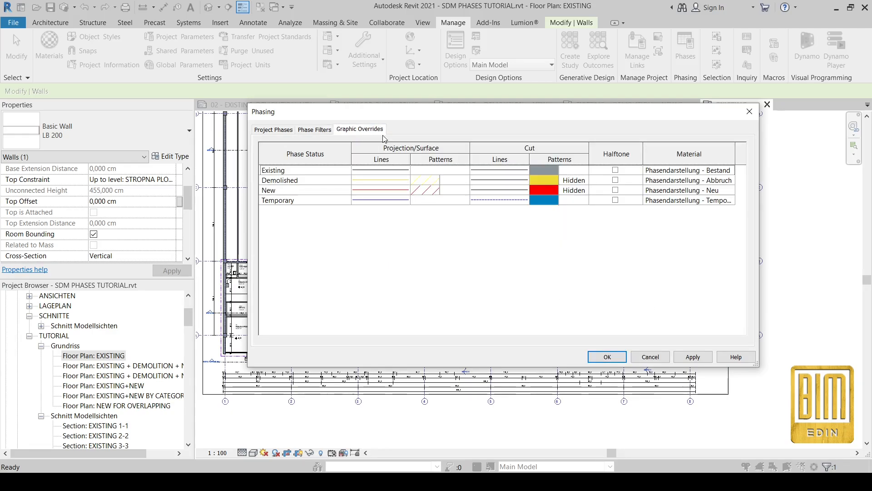
pyautogui.click(273, 130)
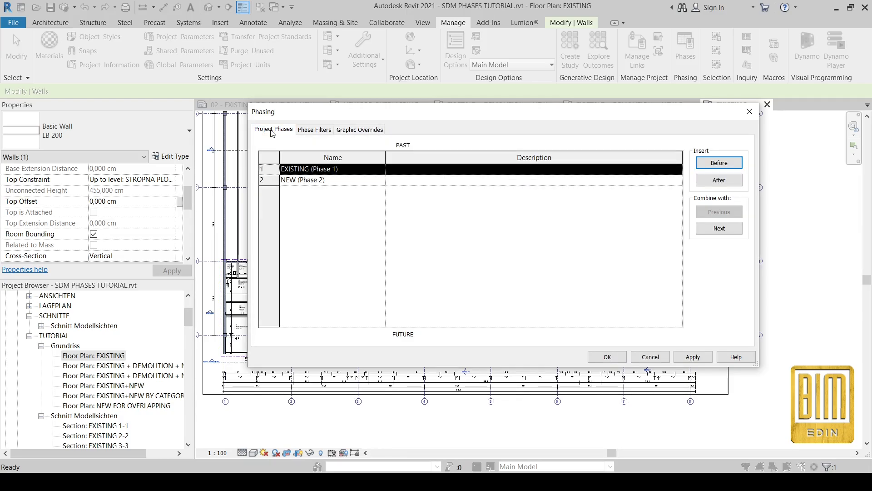
# Widen the filter name column, compare the phase filters with the graphic overrides, and cancel the Phasing settings.
pyautogui.click(313, 134)
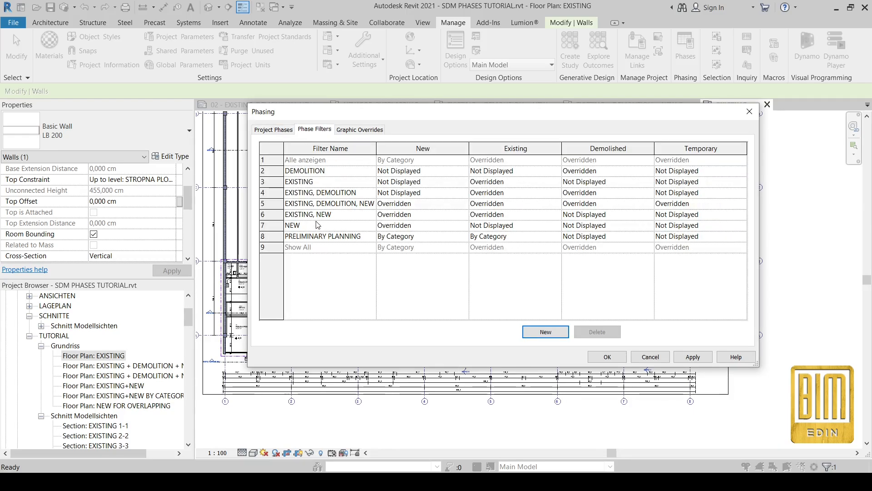
pyautogui.moveTo(376, 149); pyautogui.dragTo(402, 149)
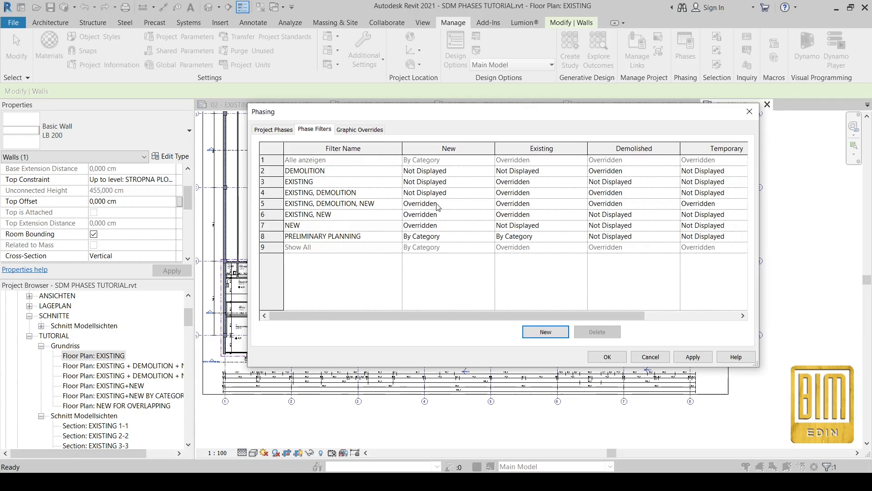
pyautogui.click(361, 130)
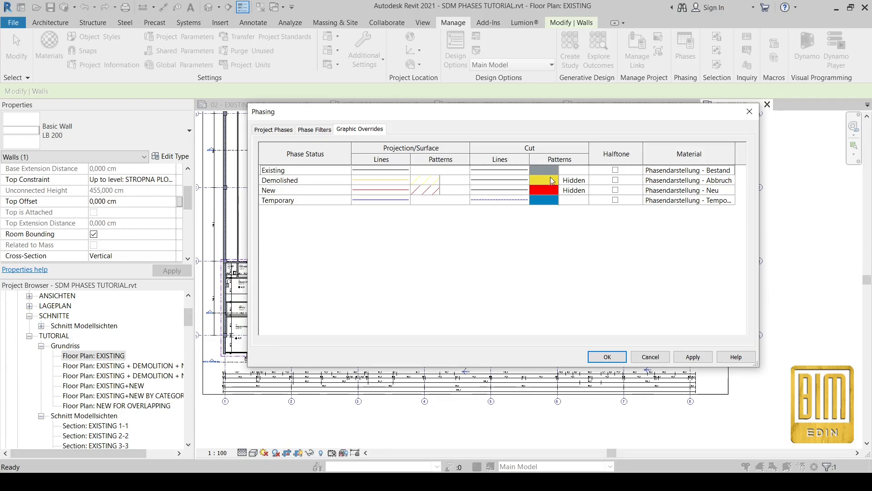
pyautogui.click(320, 131)
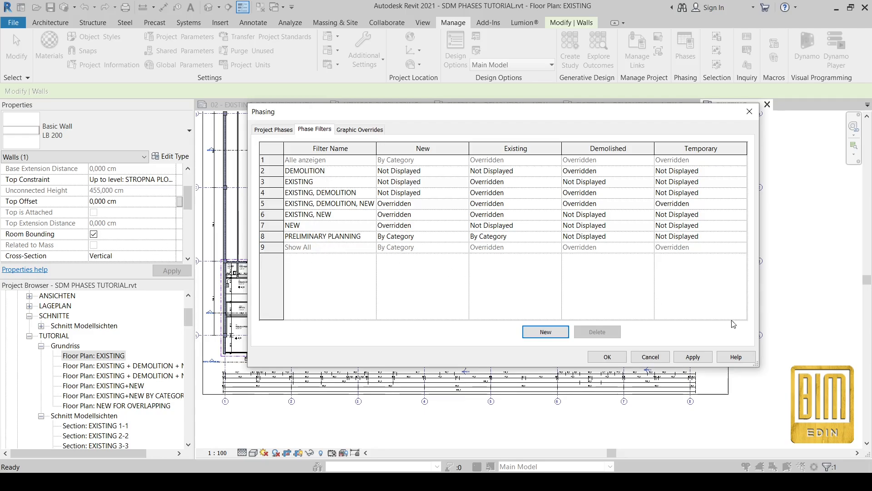
pyautogui.click(650, 357)
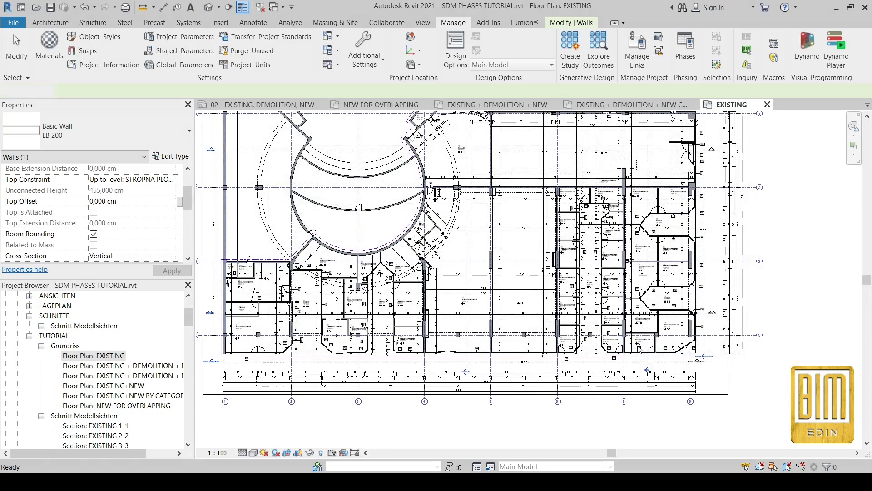
pyautogui.press('Escape')
pyautogui.moveTo(520, 219); pyautogui.dragTo(565, 269, button='middle')
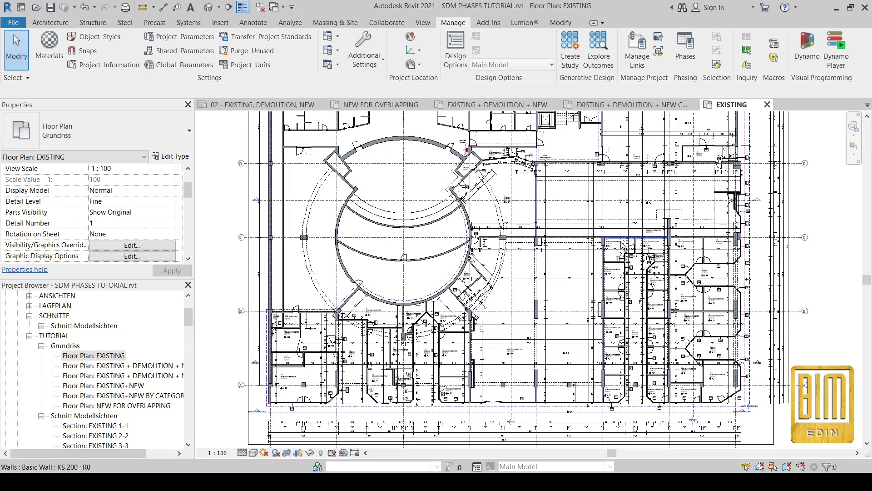
# Reopen the Phasing settings over the EXISTING + DEMOLITION + NEW plan and show the graphic overrides.
pyautogui.click(685, 50)
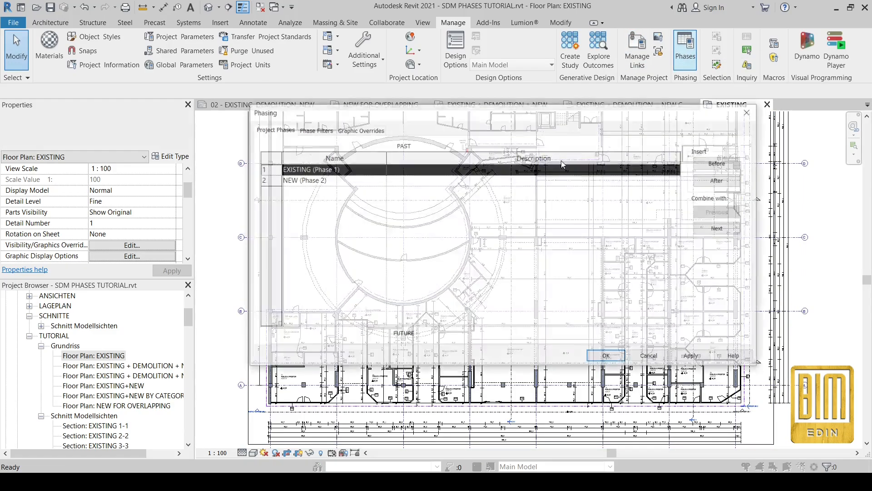
pyautogui.click(355, 130)
pyautogui.click(314, 130)
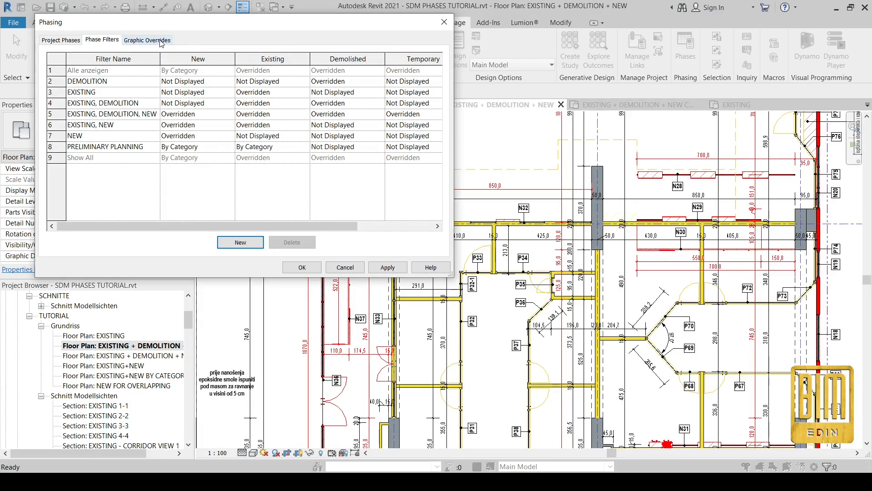
pyautogui.click(161, 43)
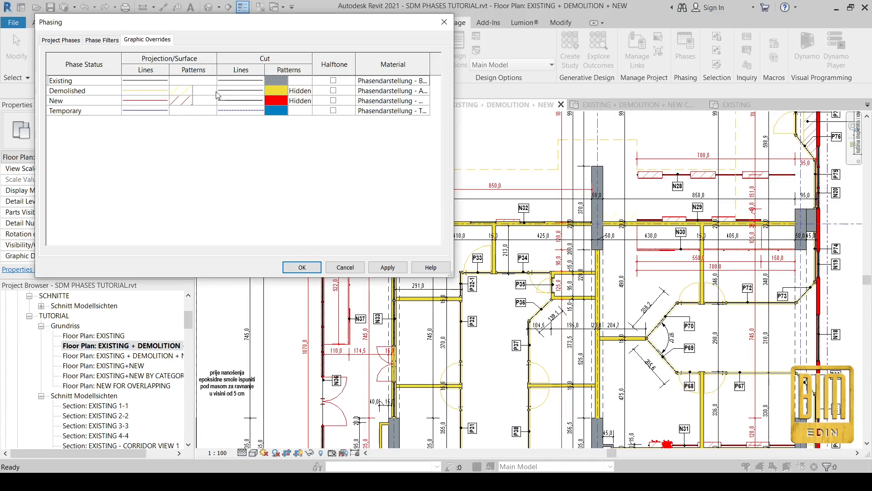
# Set the cut pattern foreground color of demolished elements to Blue and apply it to the plan.
pyautogui.click(282, 91)
pyautogui.click(281, 91)
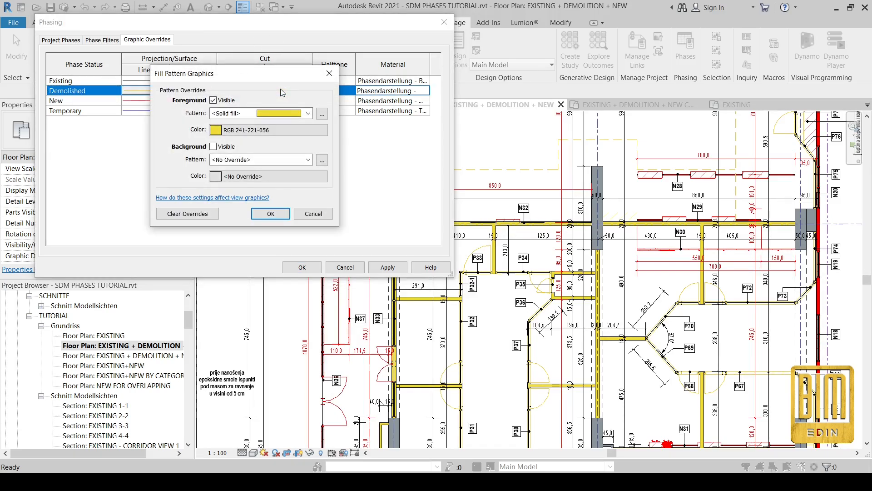
pyautogui.click(220, 131)
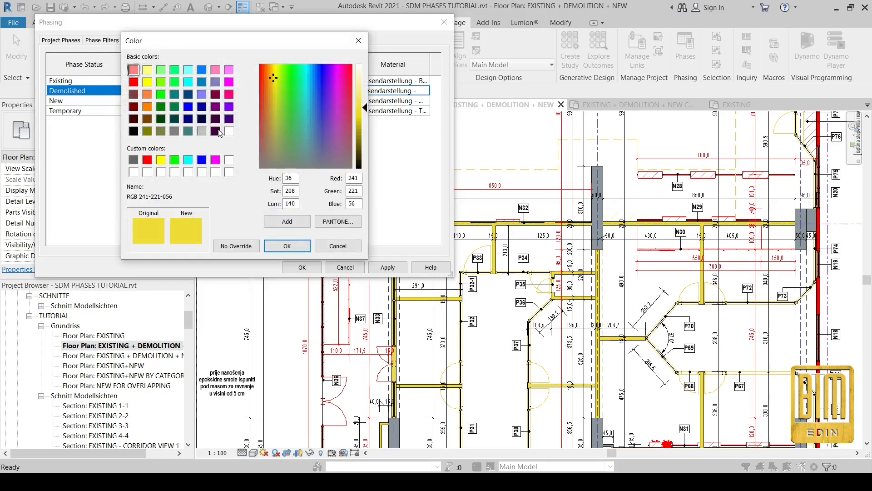
pyautogui.click(161, 95)
pyautogui.click(188, 107)
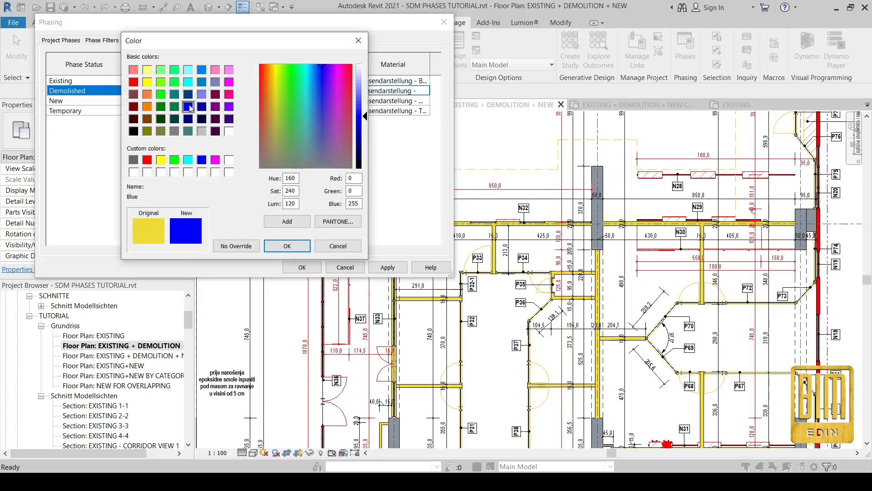
pyautogui.click(287, 246)
pyautogui.click(271, 213)
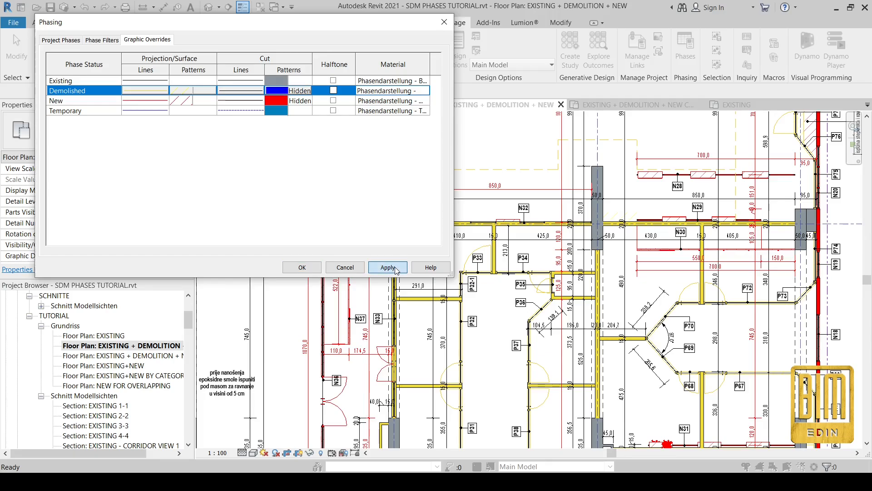
pyautogui.click(392, 267)
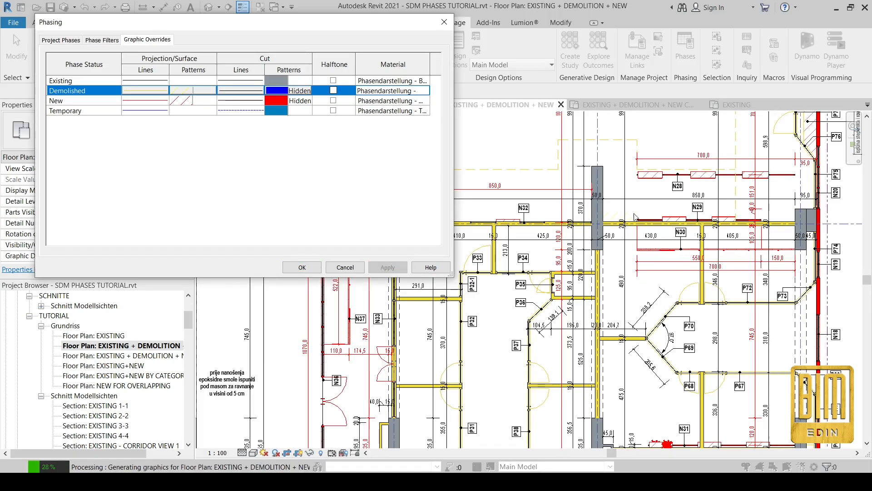
# Set the cut pattern foreground color of demolished elements to basic Yellow and apply it to the plan.
pyautogui.click(279, 91)
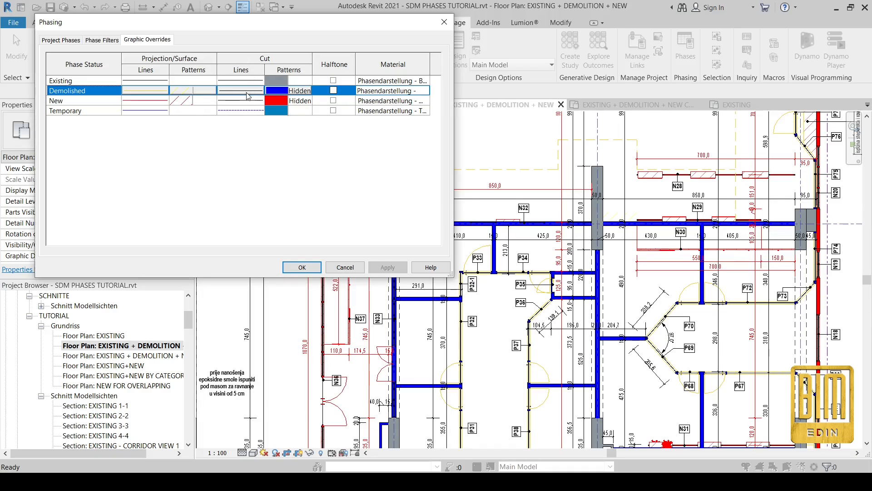
pyautogui.click(277, 90)
pyautogui.click(244, 131)
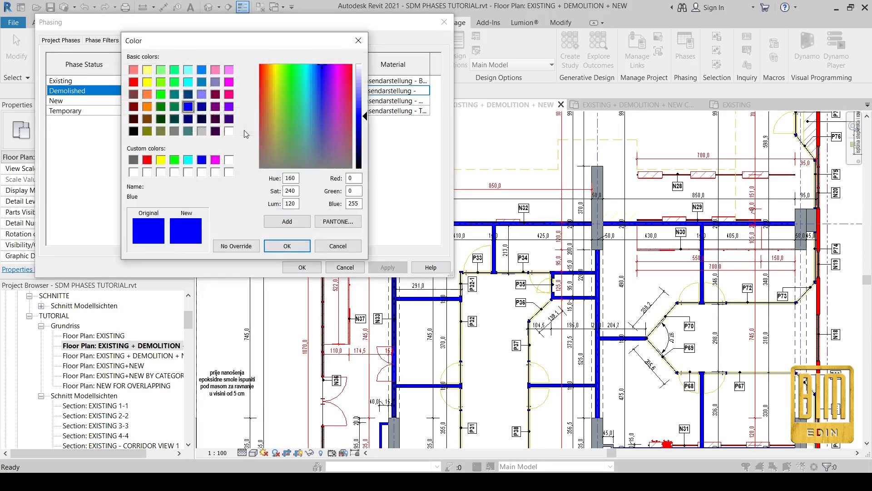
pyautogui.click(147, 81)
pyautogui.click(287, 246)
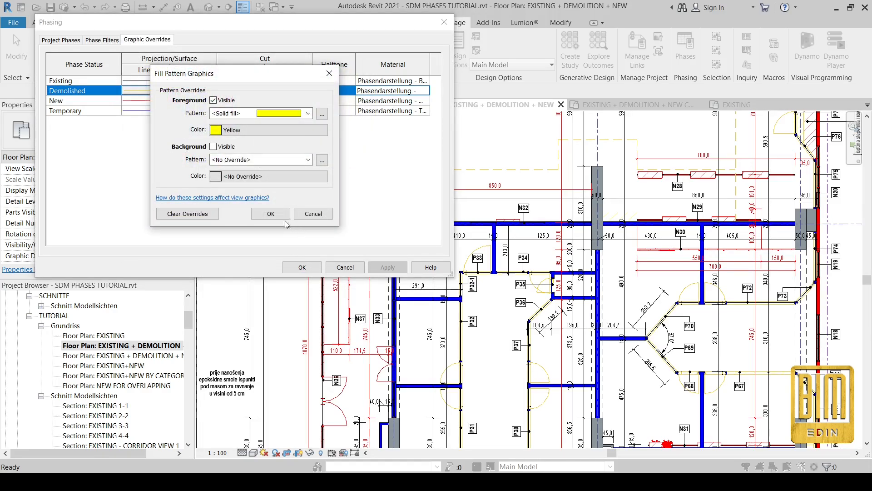
pyautogui.click(279, 216)
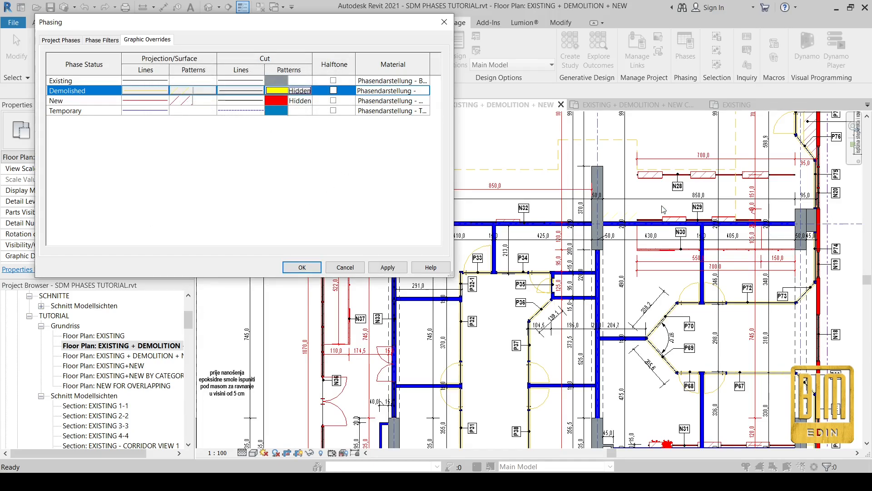
pyautogui.click(388, 269)
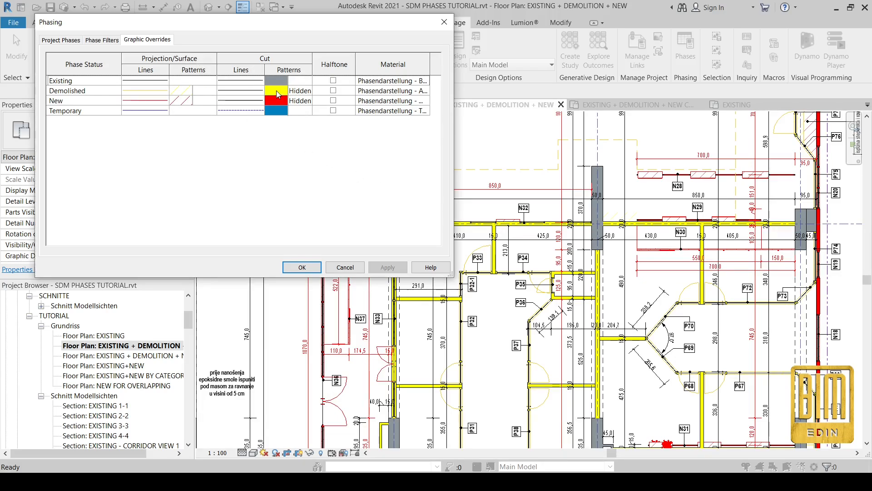
# Set the cut foreground pattern of demolished elements to the 45° - 0.2 mm hatch and apply it to the plan.
pyautogui.click(304, 90)
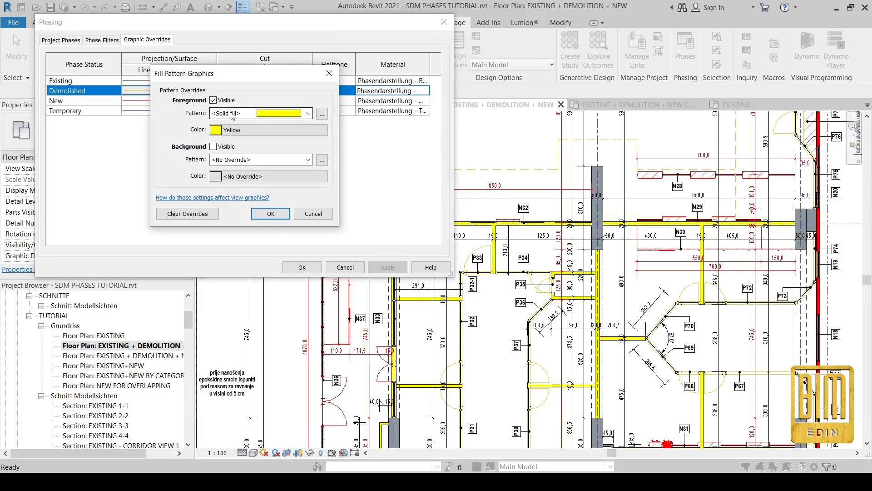
pyautogui.click(308, 113)
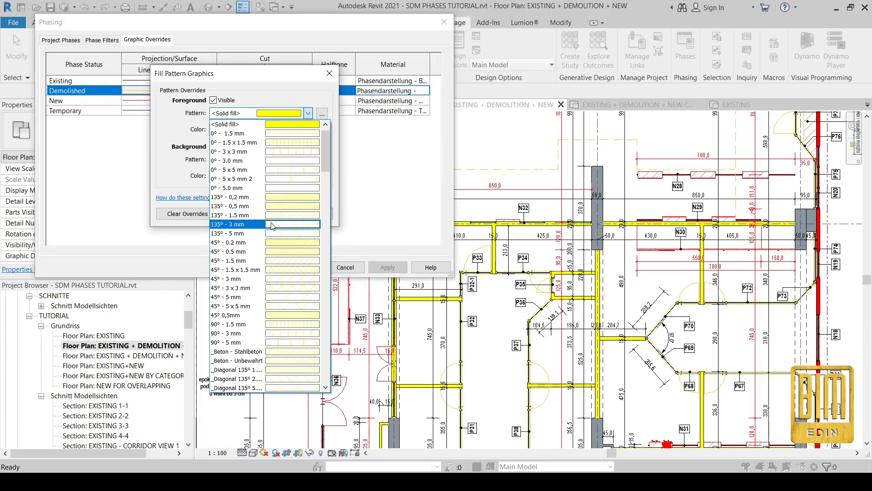
pyautogui.click(269, 246)
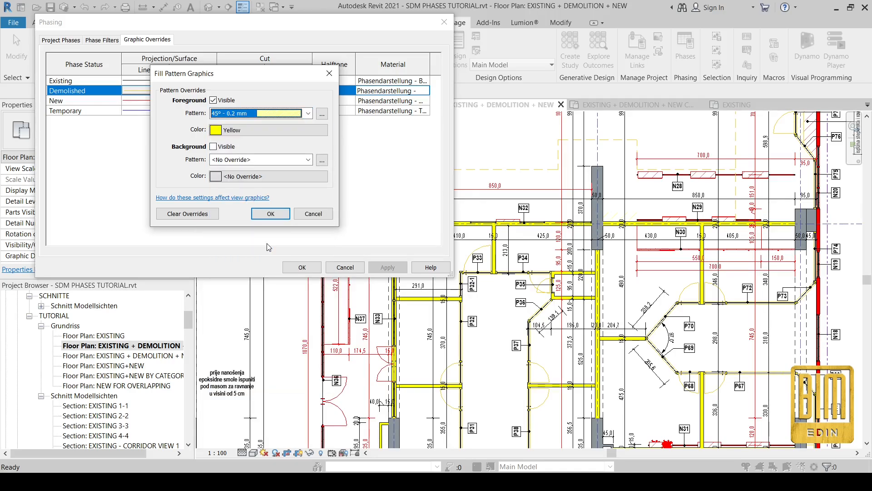
pyautogui.click(270, 214)
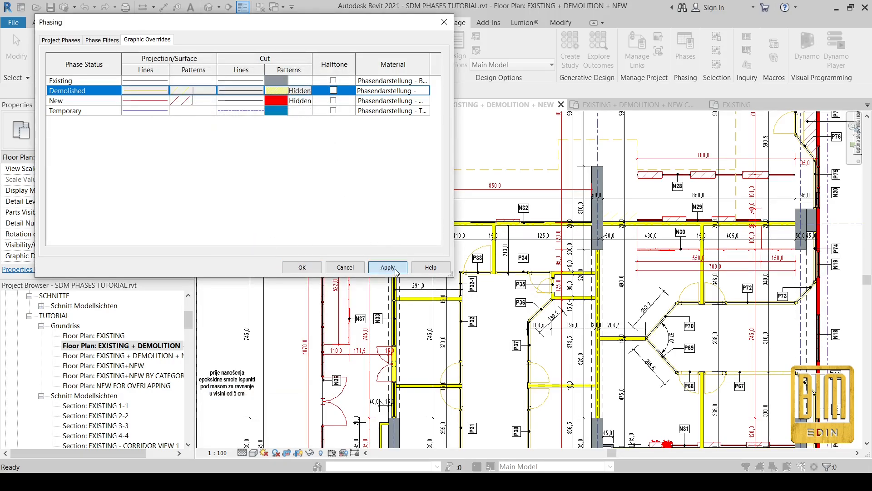
pyautogui.click(394, 267)
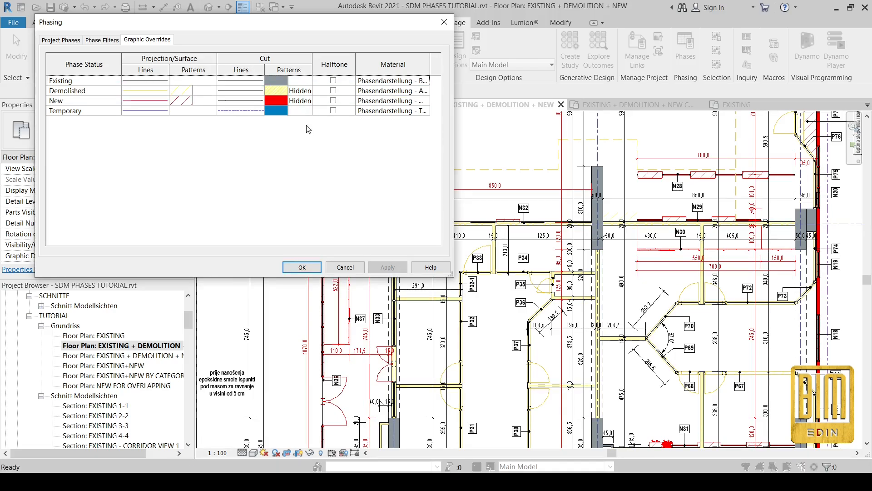
# Darken the cut pattern foreground color of demolished elements to RGB 227-227-000.
pyautogui.click(285, 93)
pyautogui.click(285, 94)
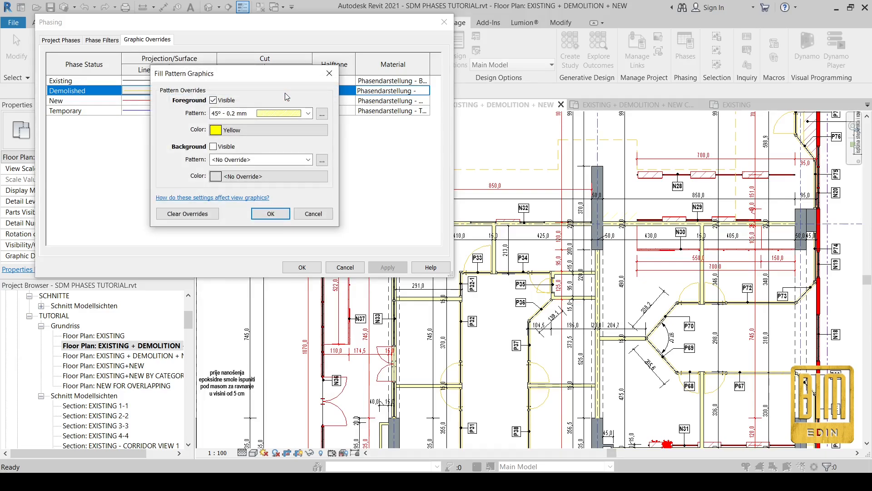
pyautogui.click(250, 130)
pyautogui.click(363, 122)
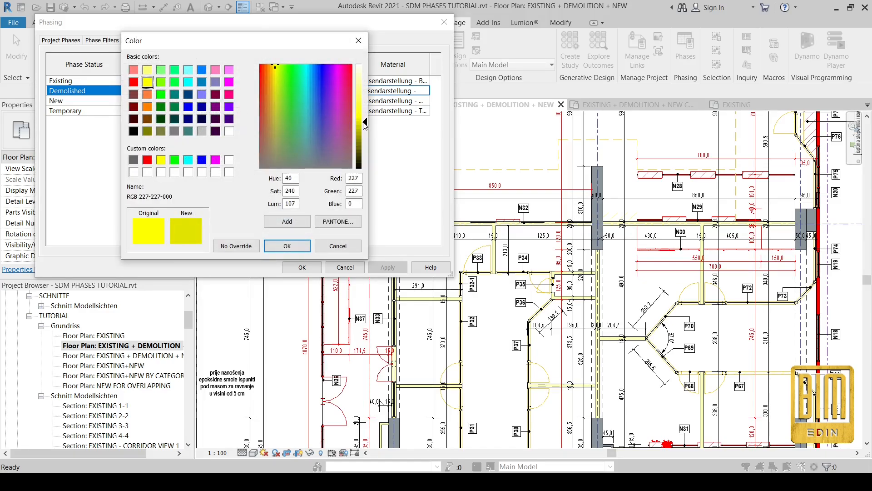
pyautogui.click(287, 246)
pyautogui.click(271, 213)
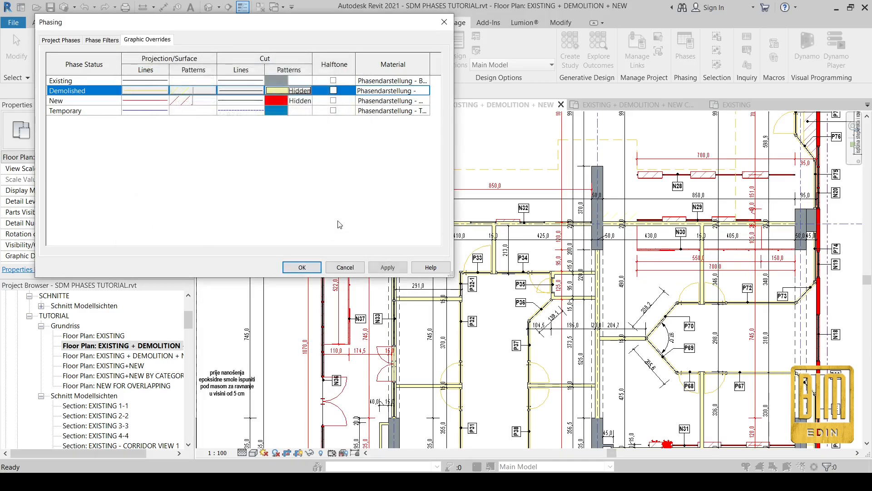
# Set the cut foreground pattern of new elements to the 45° - 0.2 mm hatch, apply it and close the Phasing settings.
pyautogui.click(277, 100)
pyautogui.click(277, 100)
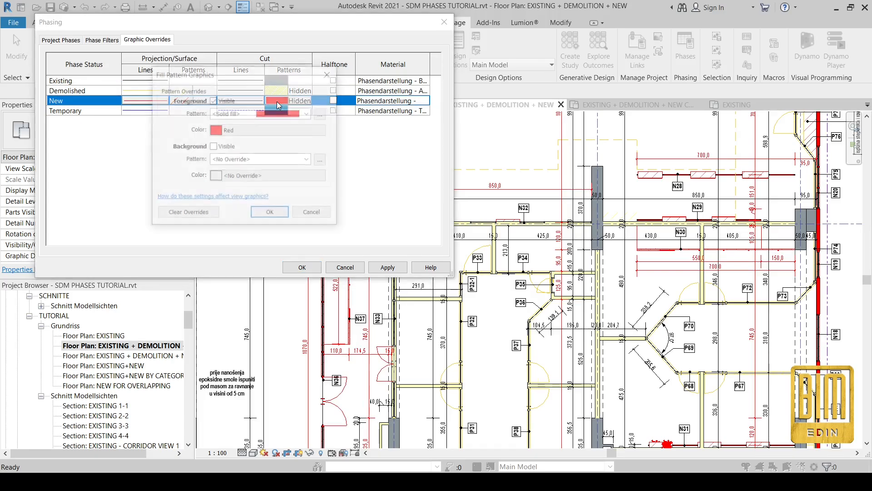
pyautogui.click(277, 113)
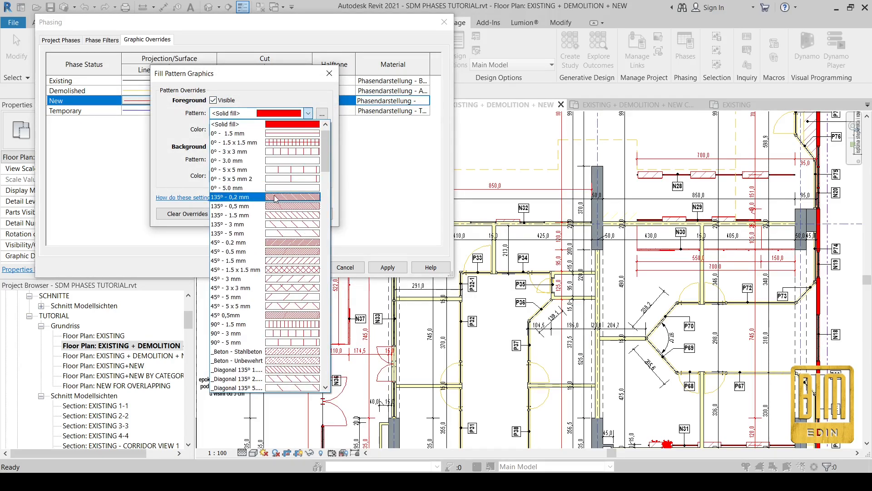
pyautogui.click(277, 242)
pyautogui.click(275, 214)
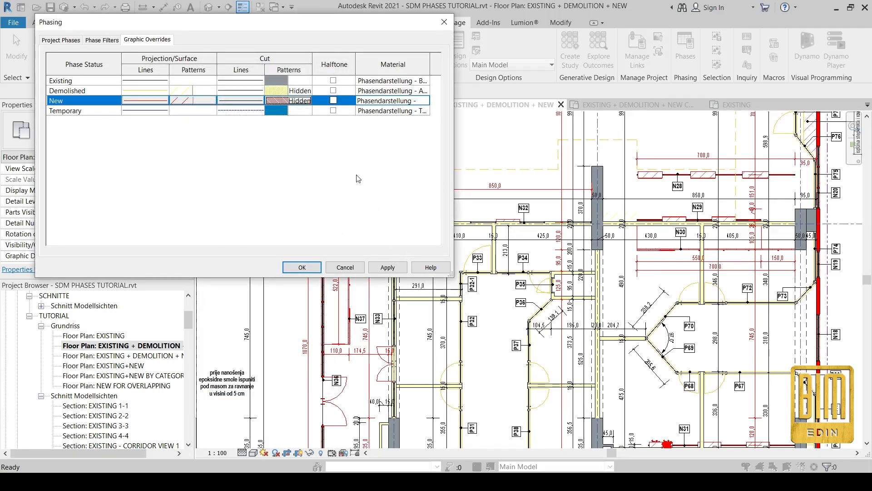
pyautogui.click(389, 267)
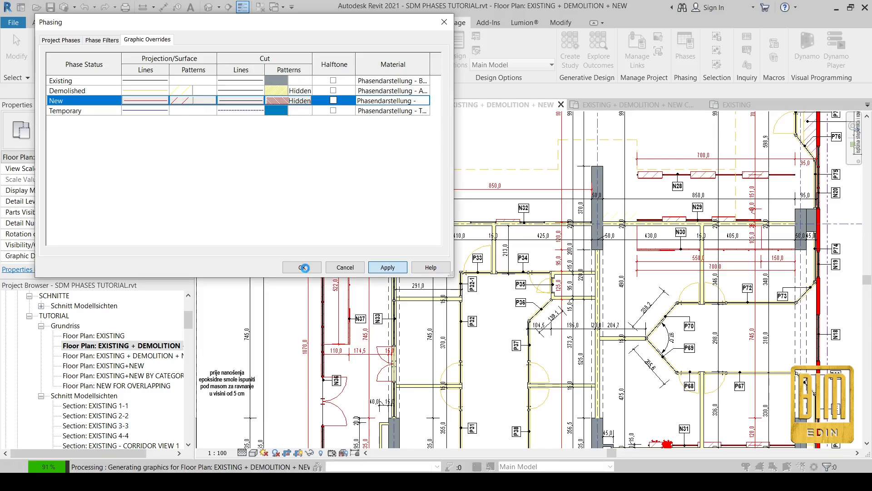
pyautogui.click(304, 268)
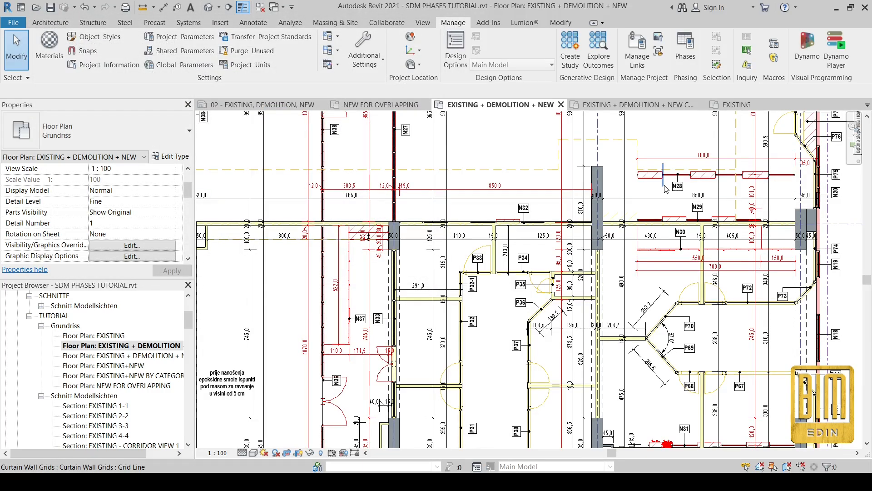
# Examine the hatches of the demolished and new walls around the existing column near door P88.
pyautogui.scroll(-2, 663, 186)
pyautogui.scroll(6, 307, 209)
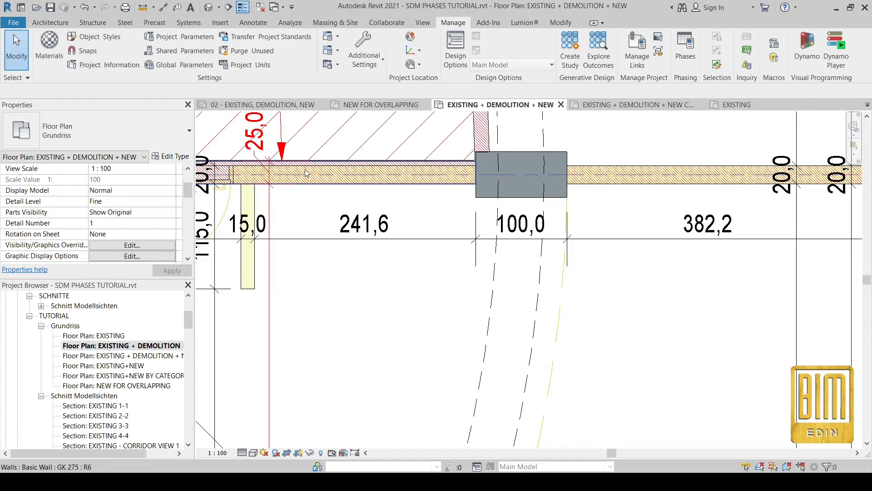
pyautogui.scroll(2, 463, 171)
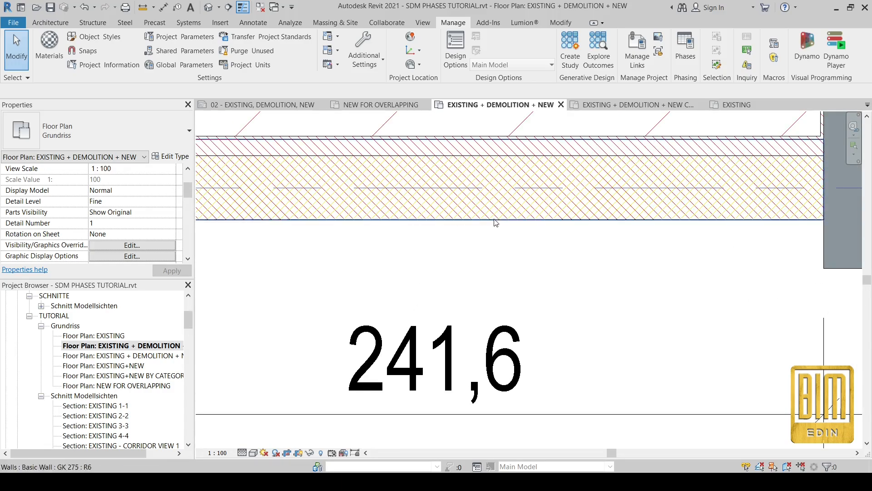
pyautogui.scroll(-3, 430, 216)
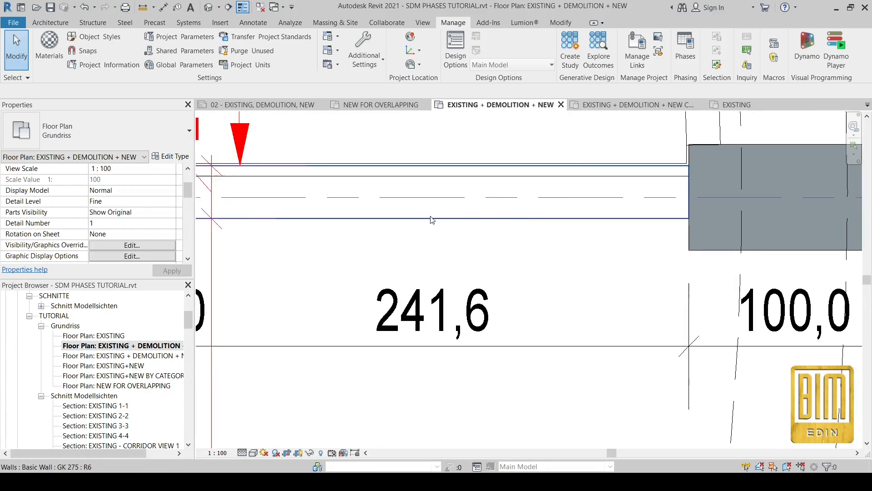
pyautogui.scroll(2, 327, 191)
pyautogui.scroll(-3, 490, 191)
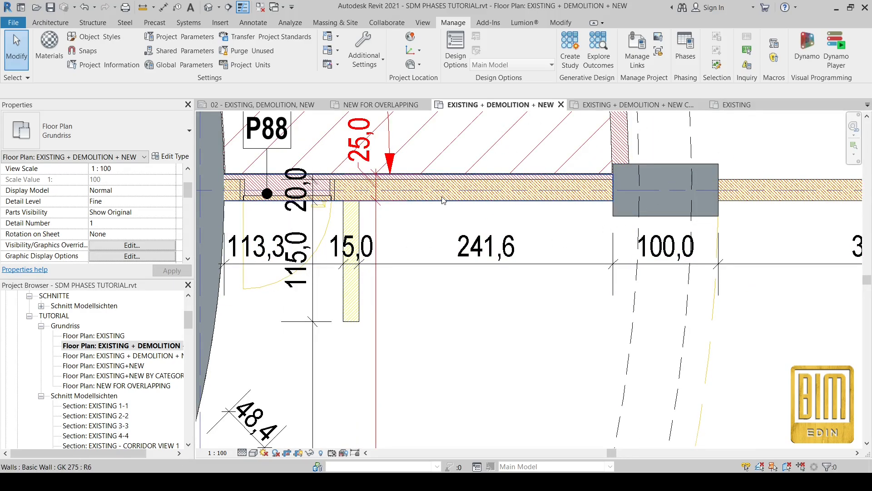
pyautogui.scroll(-2, 439, 193)
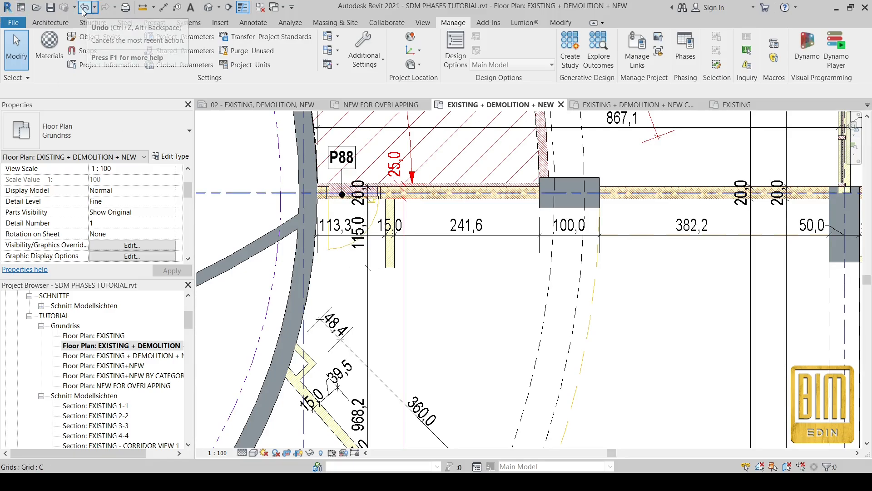
# Reopen the phasing graphic overrides and apply a much heavier cut line weight to demolished elements.
pyautogui.click(686, 50)
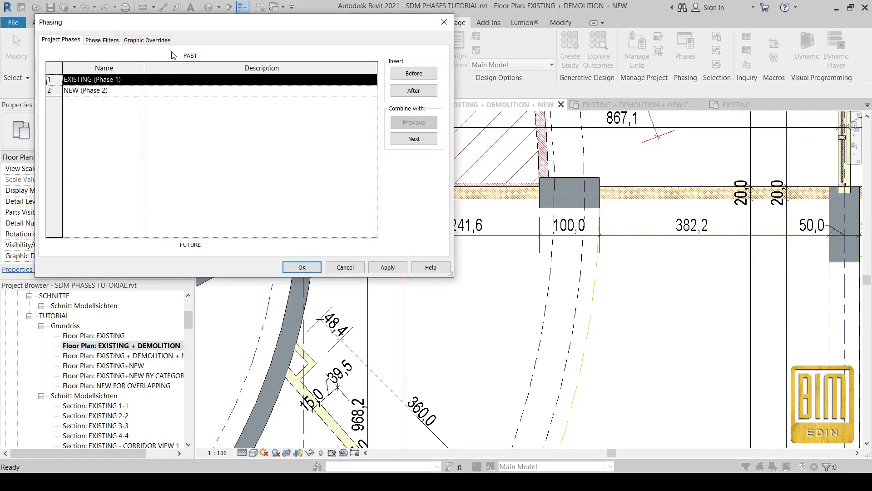
pyautogui.click(162, 40)
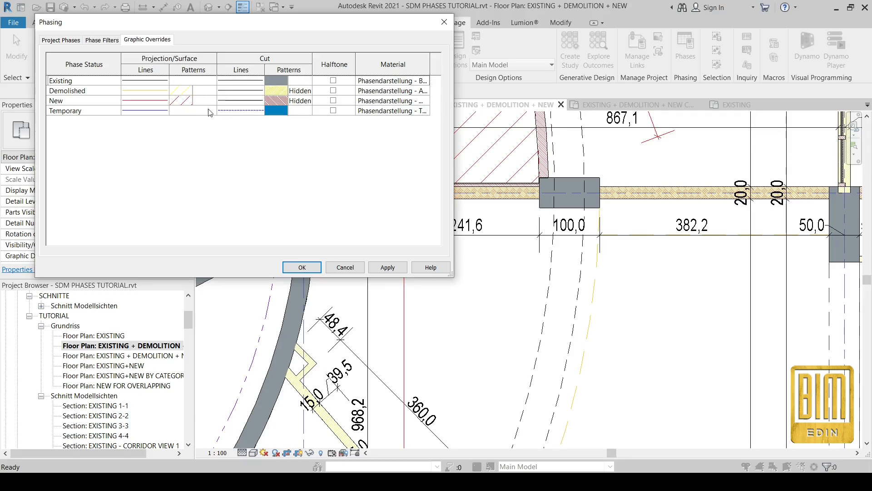
pyautogui.click(258, 90)
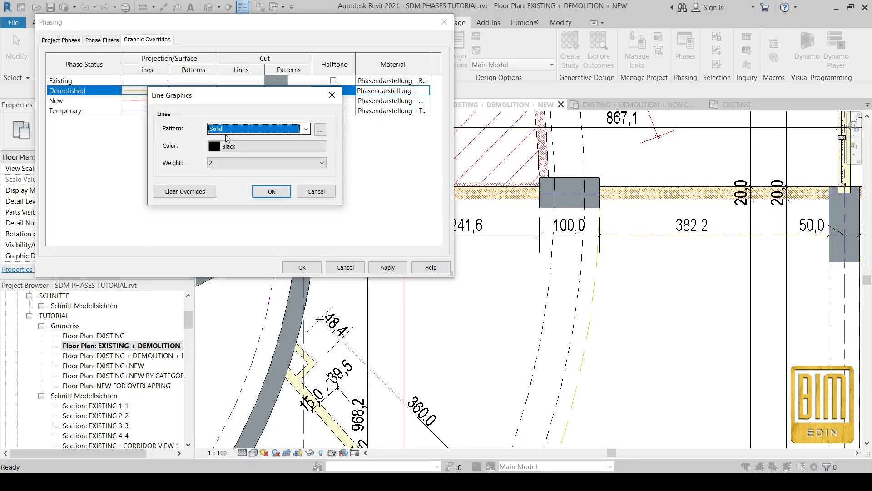
pyautogui.click(230, 164)
pyautogui.click(223, 248)
pyautogui.click(272, 191)
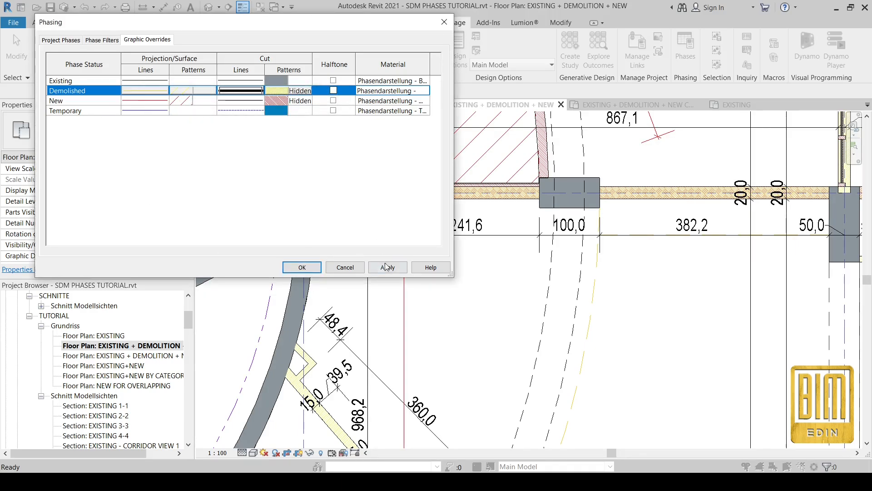
pyautogui.click(388, 268)
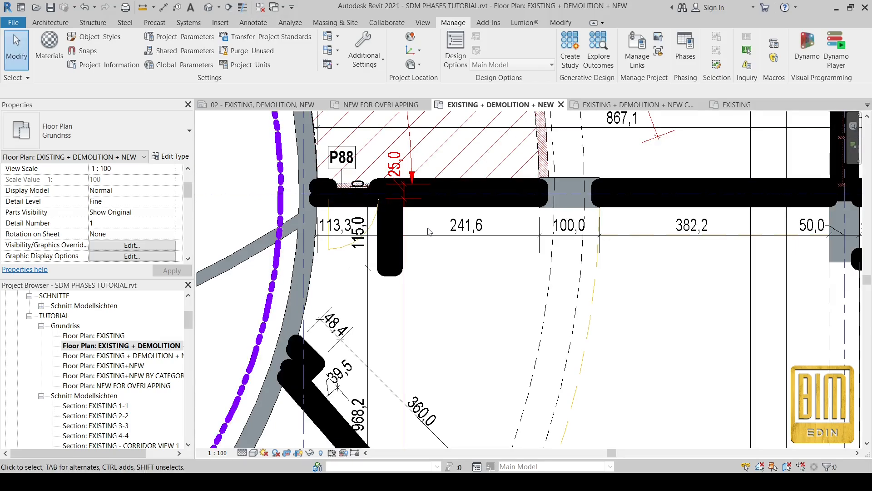
# Reopen the phasing graphic overrides, set the cut line weight of demolished elements to 5 and apply it to the plan.
pyautogui.click(686, 49)
pyautogui.click(146, 40)
pyautogui.click(237, 91)
pyautogui.click(240, 91)
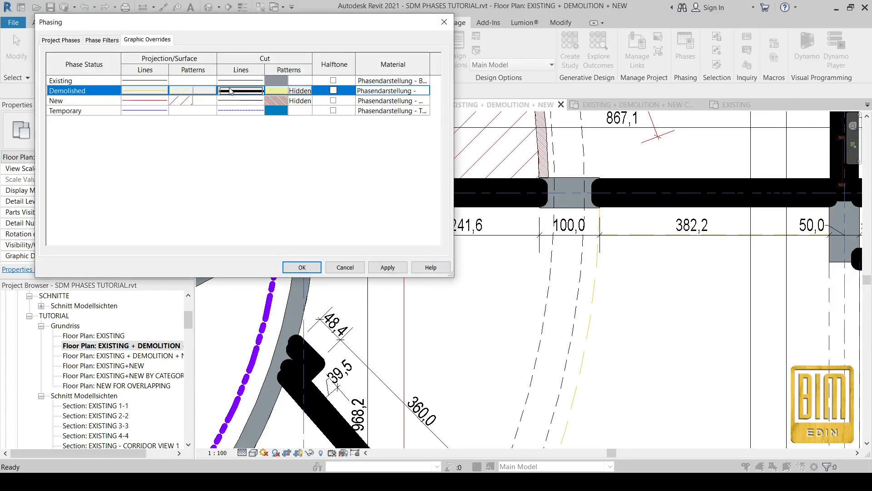
pyautogui.click(218, 160)
pyautogui.click(228, 220)
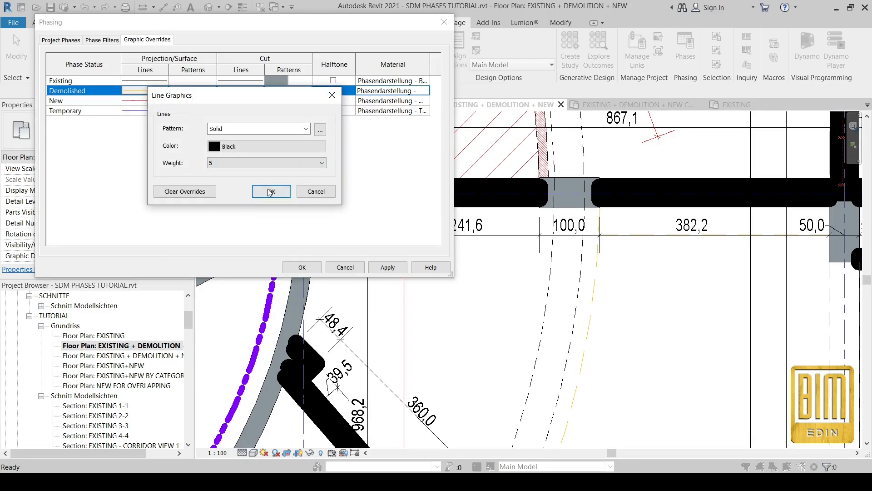
pyautogui.click(271, 192)
pyautogui.click(394, 271)
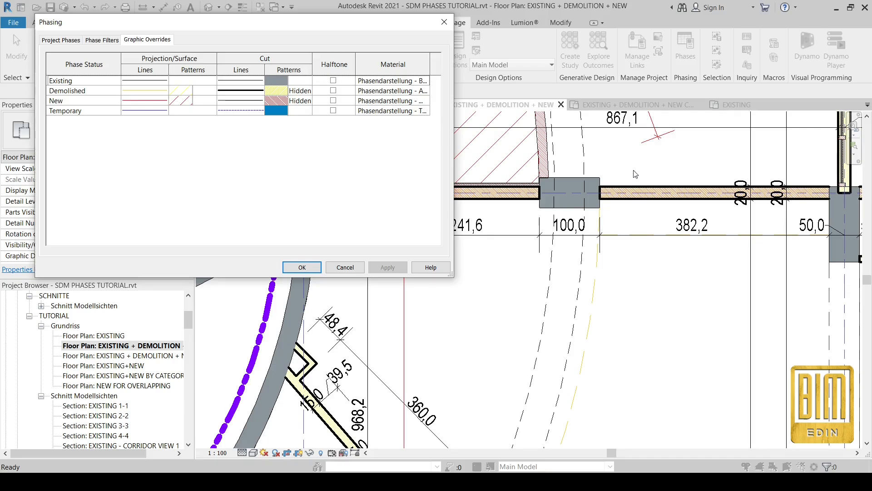
# Set the cut line weight of new elements to 5, show it on the plan and close the Phasing settings.
pyautogui.click(259, 100)
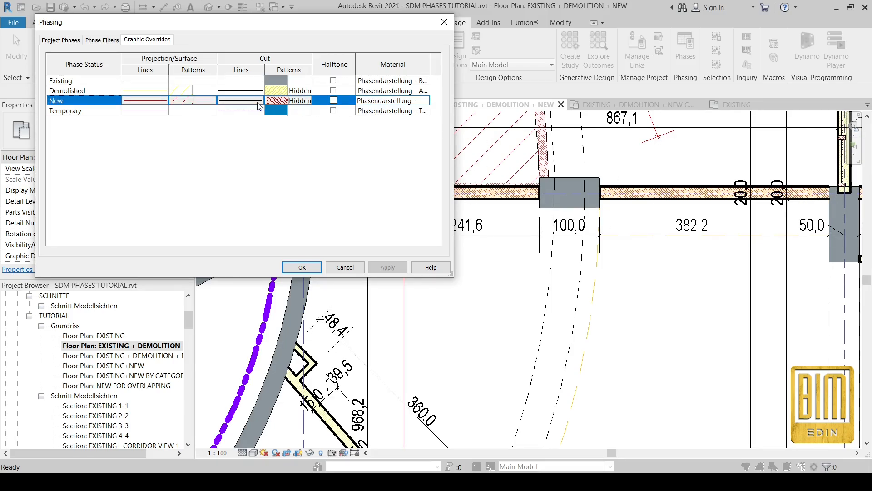
pyautogui.click(259, 100)
pyautogui.click(264, 163)
pyautogui.click(242, 216)
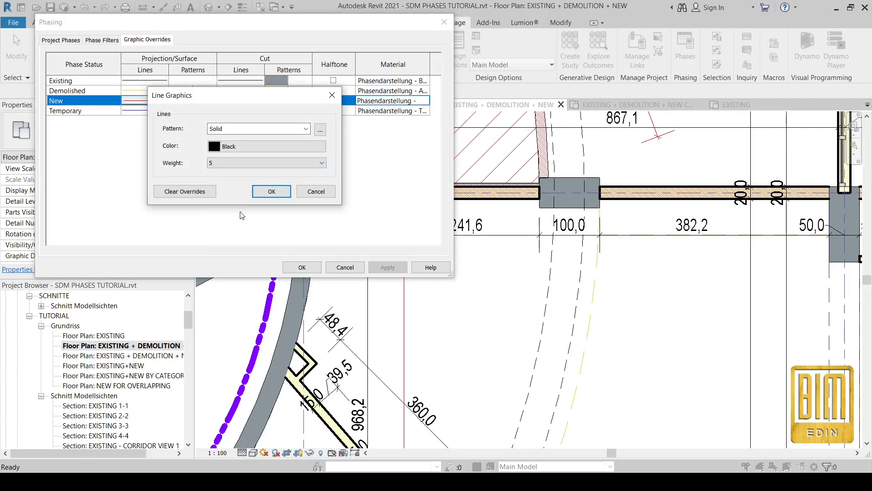
pyautogui.click(272, 191)
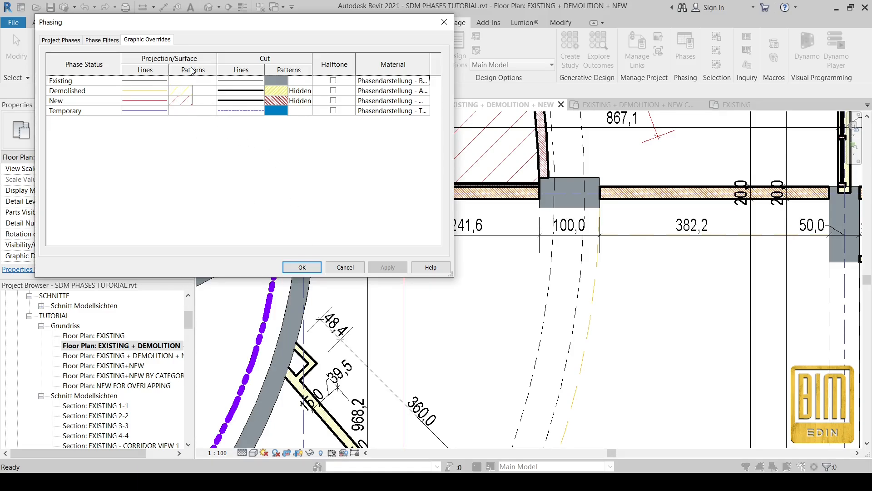
pyautogui.click(344, 268)
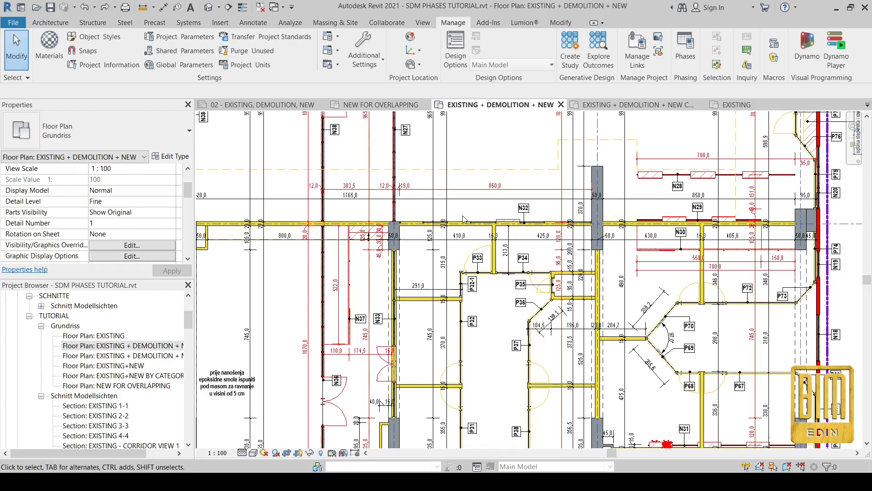
# Undo the recent commands in one go, back through the earliest listed Delete Selection.
pyautogui.click(95, 8)
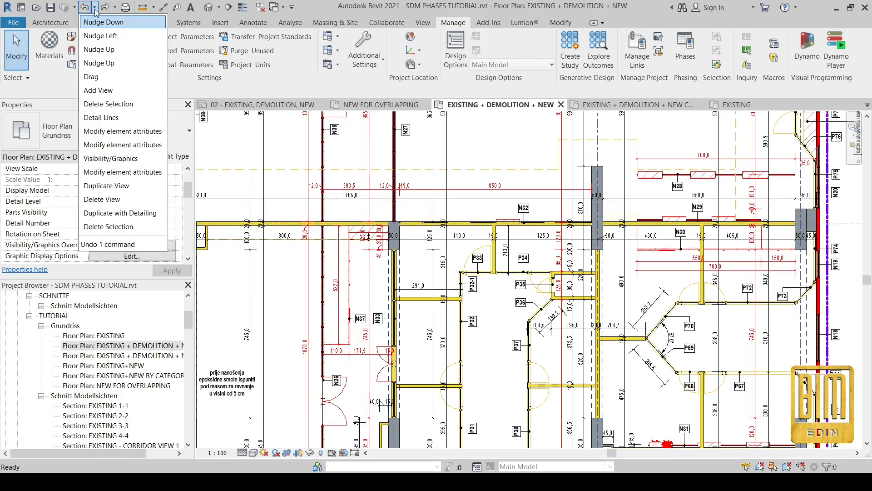
pyautogui.click(127, 228)
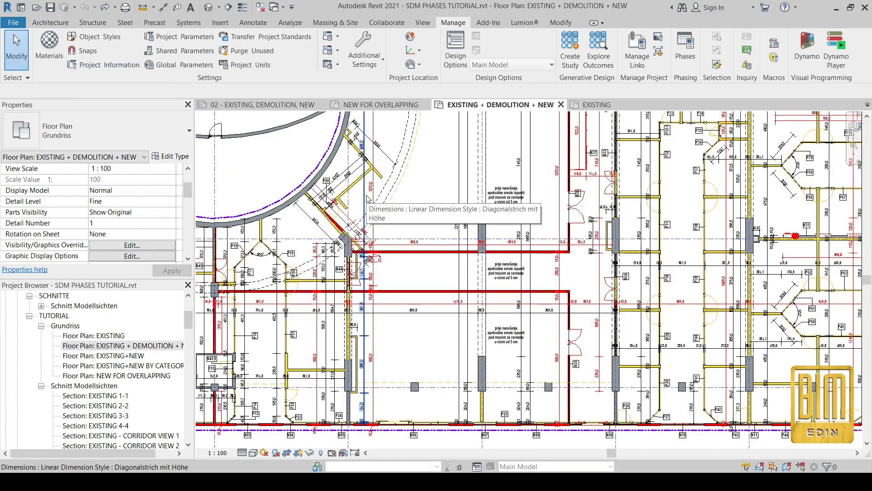
pyautogui.scroll(-5, 451, 280)
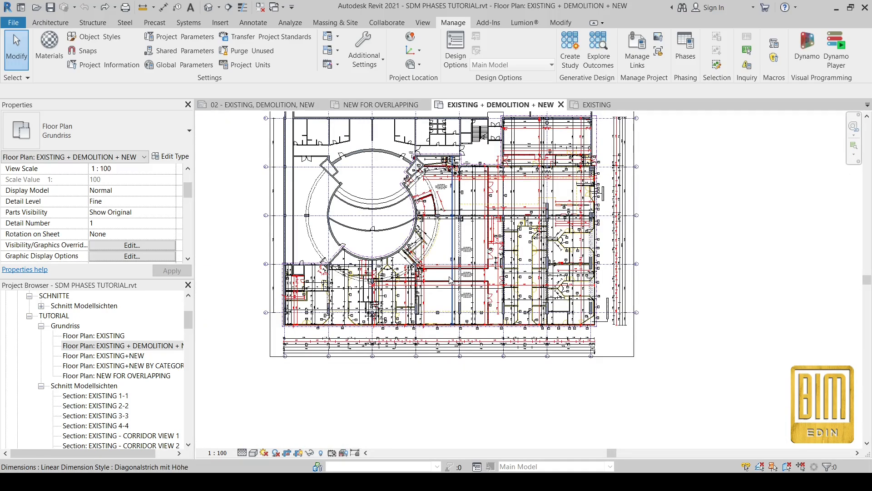
# Open the sheet 02 - EXISTING, DEMOLITION, NEW.
pyautogui.scroll(-10, 140, 379)
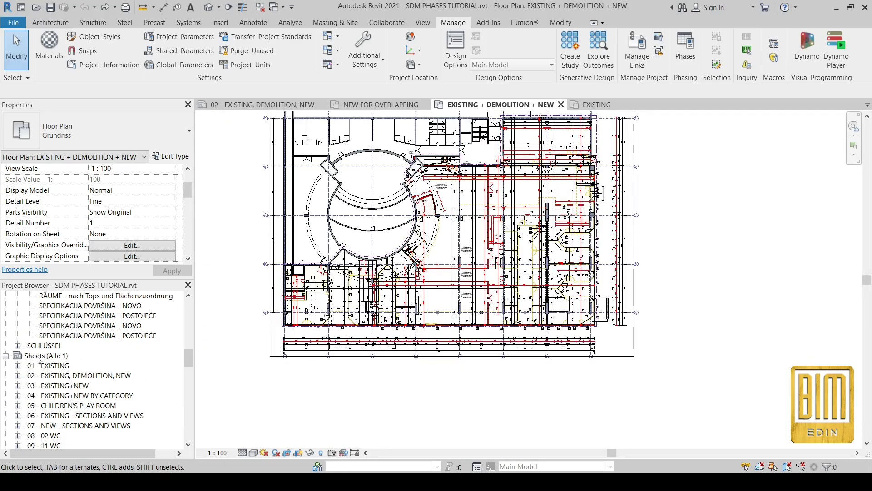
pyautogui.doubleClick(73, 377)
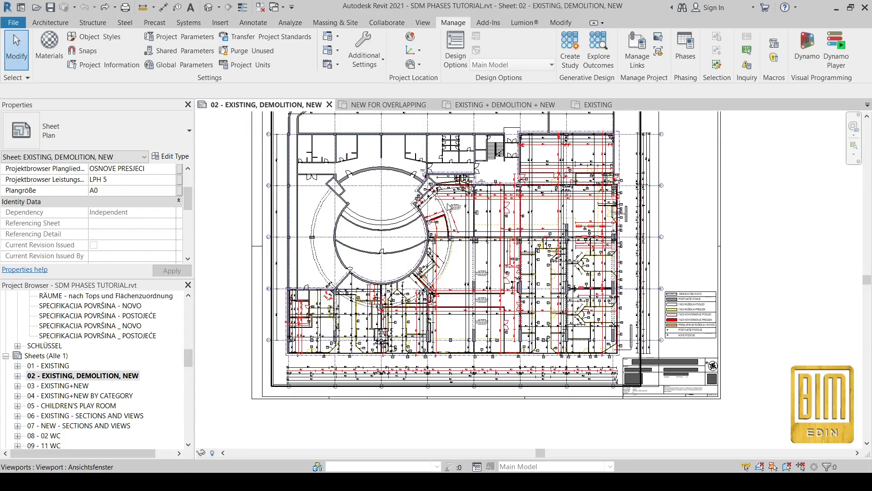
# Examine the existing, demolished, new and overlapping walls around tag P88 on the sheet, and check its title block.
pyautogui.scroll(5, 435, 263)
pyautogui.scroll(4, 435, 263)
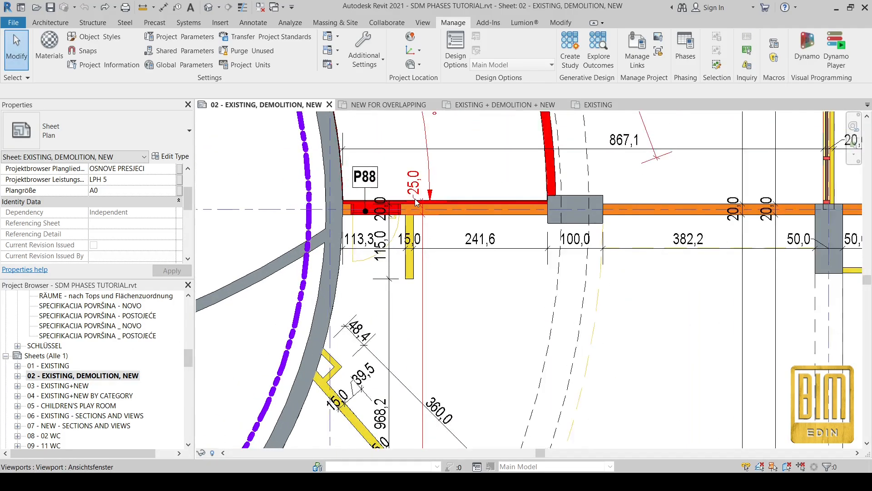
pyautogui.scroll(-3, 415, 198)
pyautogui.scroll(-6, 415, 203)
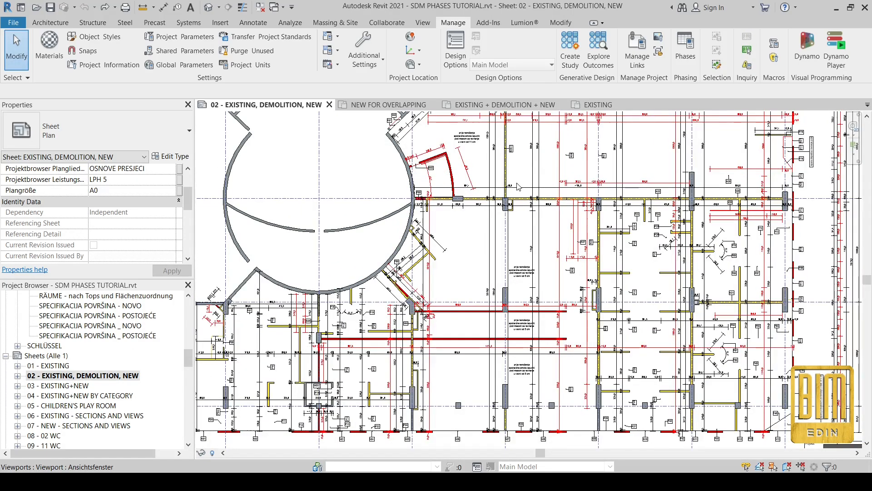
pyautogui.scroll(-2, 711, 403)
pyautogui.scroll(6, 711, 403)
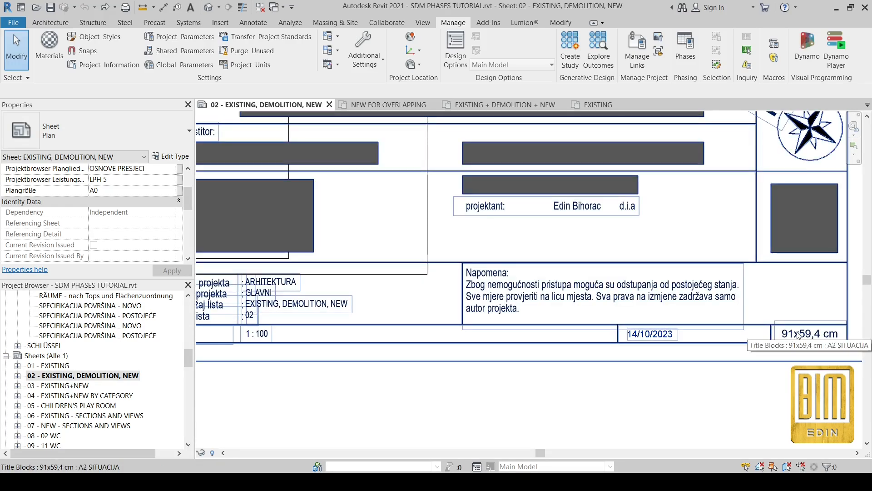
pyautogui.scroll(-5, 711, 403)
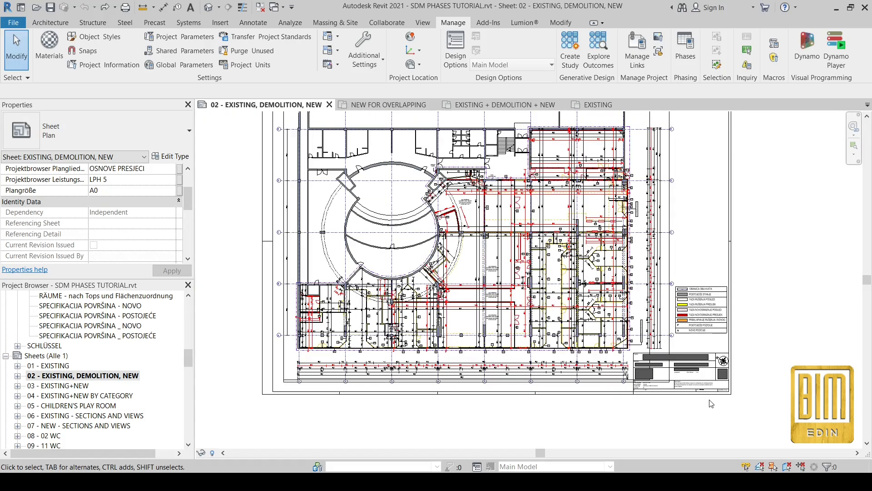
# Examine the sheet's legend for existing, demolition, new and overlapping construction and for the P and N positions.
pyautogui.scroll(5, 708, 341)
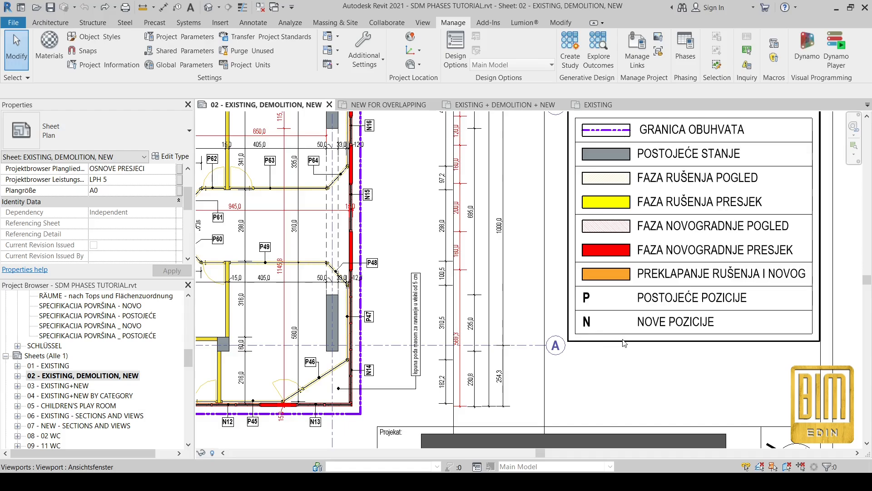
pyautogui.scroll(2, 599, 124)
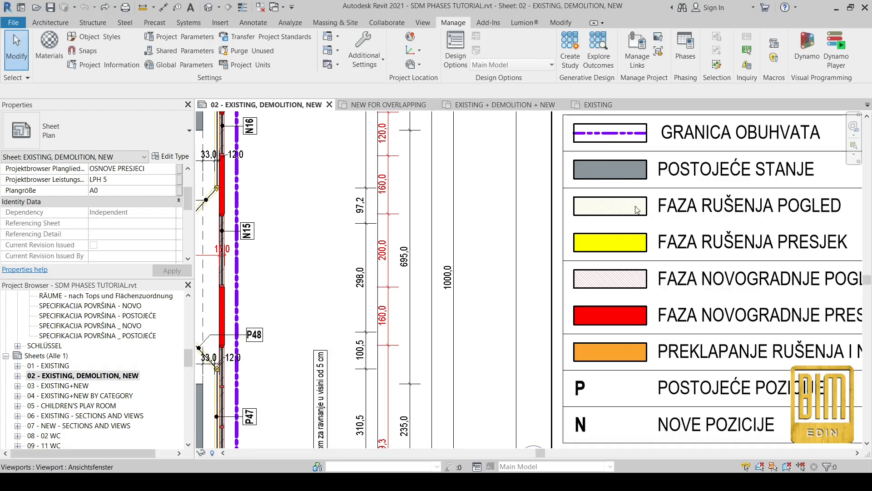
pyautogui.scroll(-2, 628, 195)
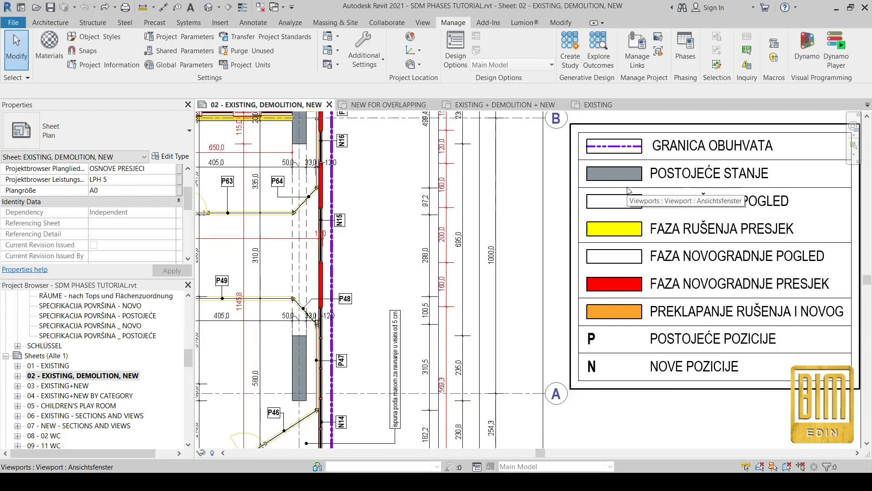
pyautogui.scroll(2, 653, 323)
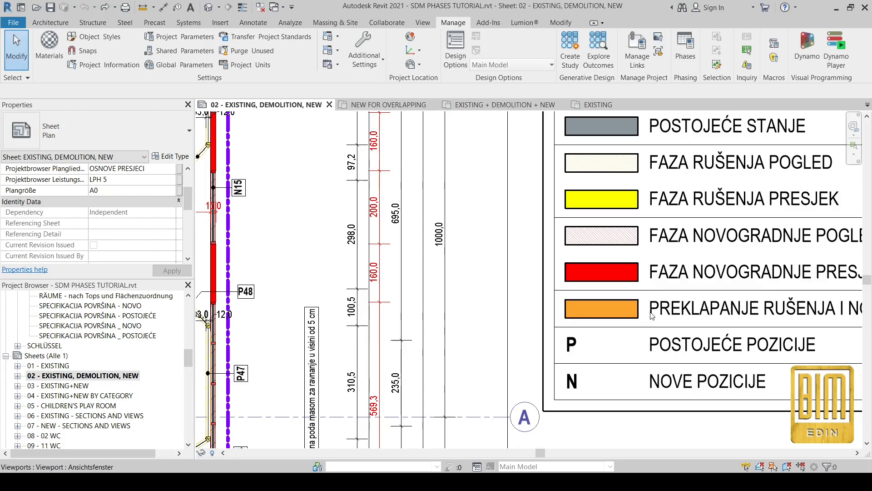
pyautogui.scroll(-2, 622, 318)
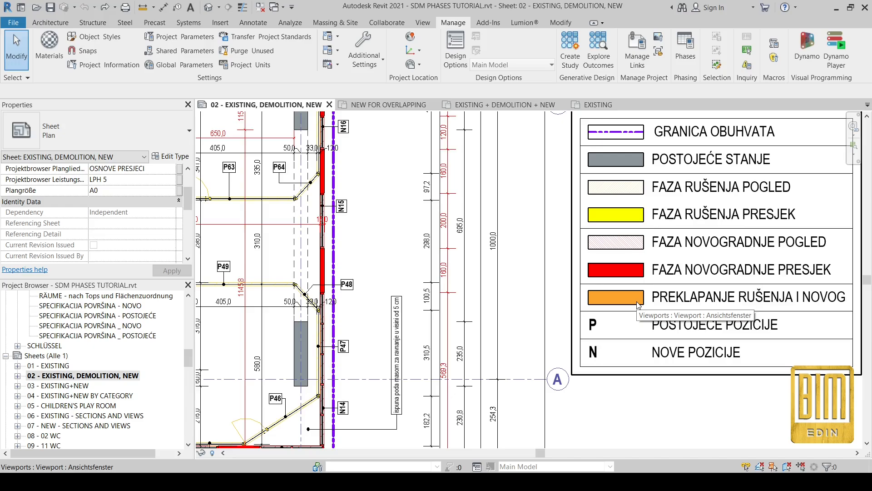
pyautogui.scroll(2, 638, 306)
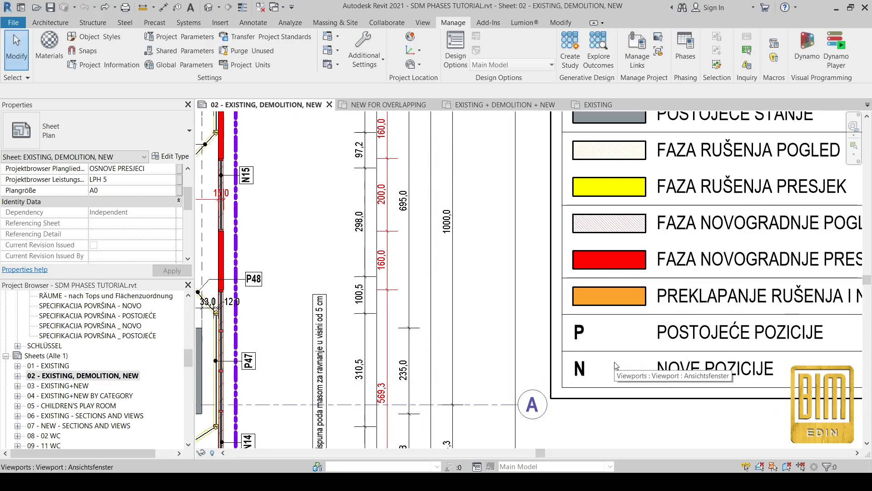
# Inspect the existing P and new N position tags on the walls and openings across the plan.
pyautogui.scroll(-3, 628, 359)
pyautogui.scroll(4, 519, 304)
pyautogui.scroll(-5, 519, 305)
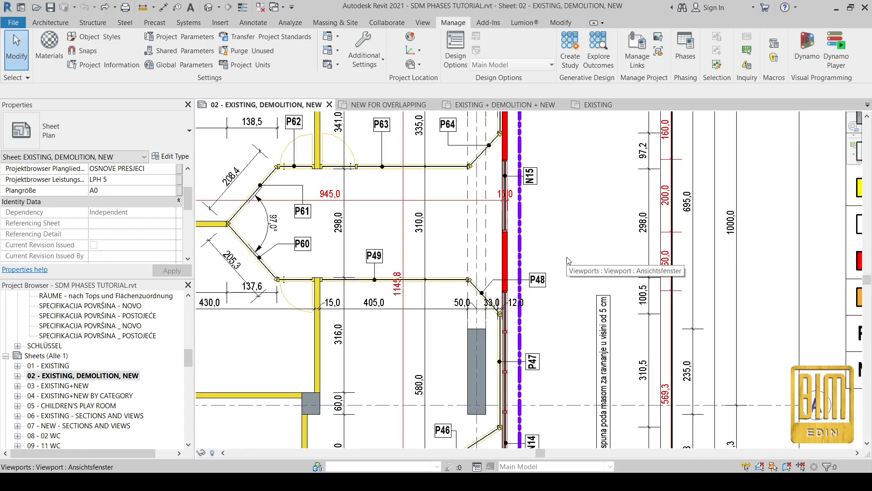
pyautogui.scroll(3, 311, 236)
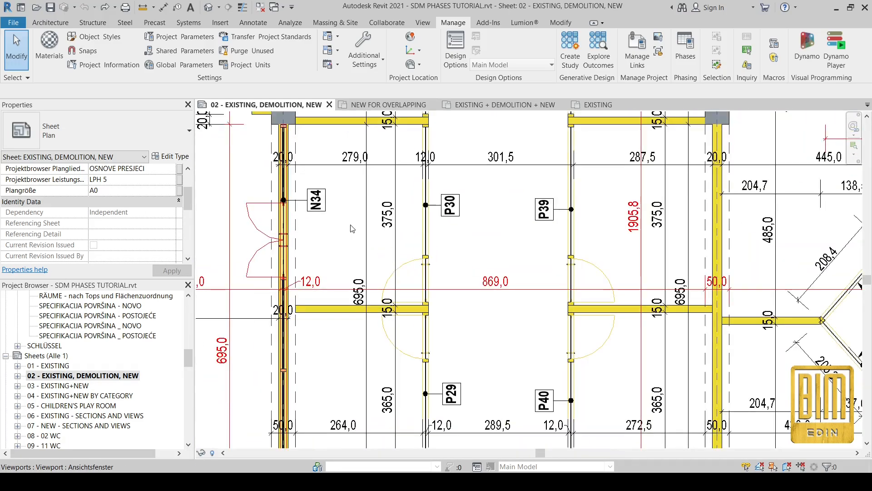
pyautogui.scroll(-4, 504, 207)
pyautogui.scroll(2, 384, 301)
pyautogui.scroll(3, 384, 301)
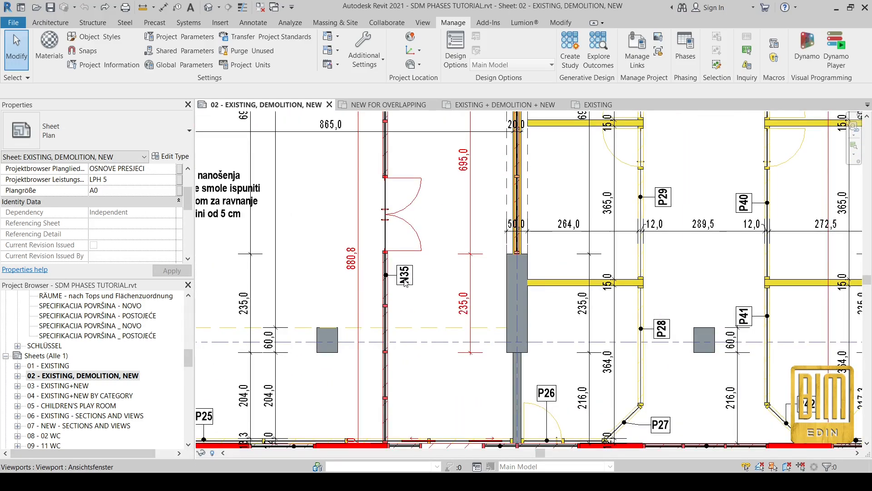
pyautogui.scroll(-4, 345, 336)
pyautogui.scroll(2, 302, 362)
pyautogui.scroll(3, 303, 364)
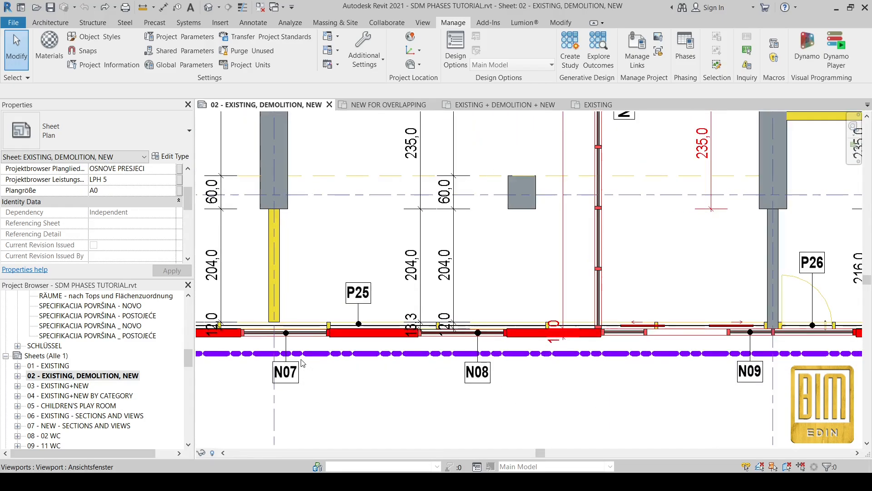
pyautogui.scroll(-2, 455, 328)
pyautogui.scroll(-2, 455, 327)
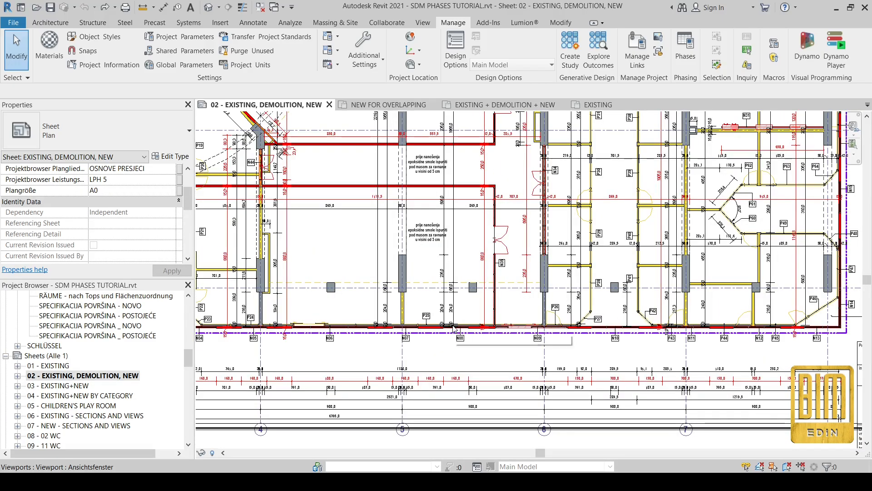
pyautogui.scroll(4, 445, 258)
pyautogui.scroll(-6, 445, 257)
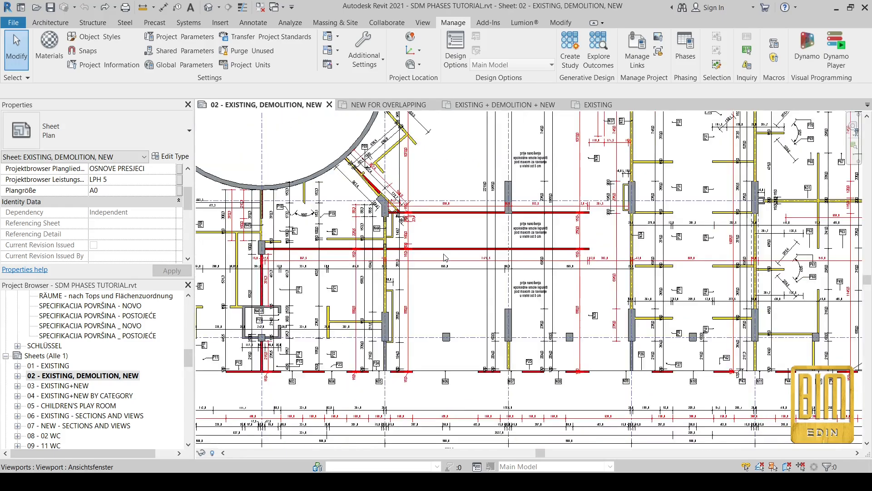
# Start printing the sheet with PDFCreator, check its custom page size definition and open the print setup.
pyautogui.click(126, 7)
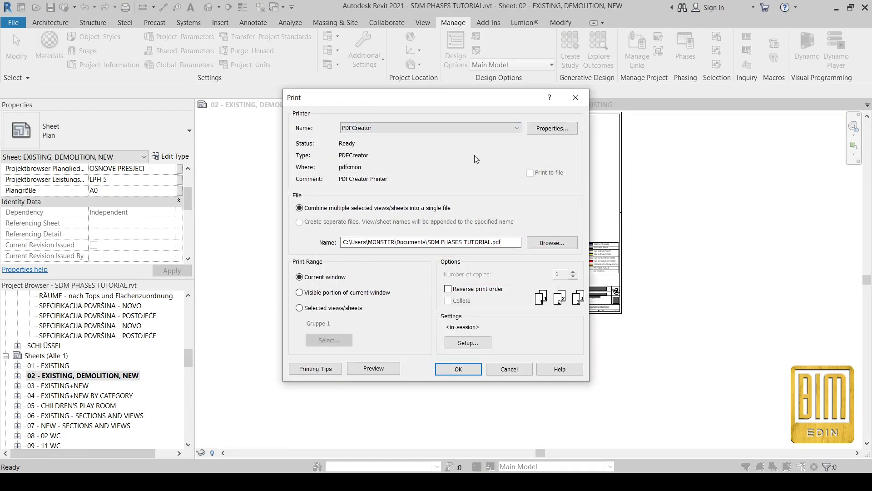
pyautogui.click(552, 128)
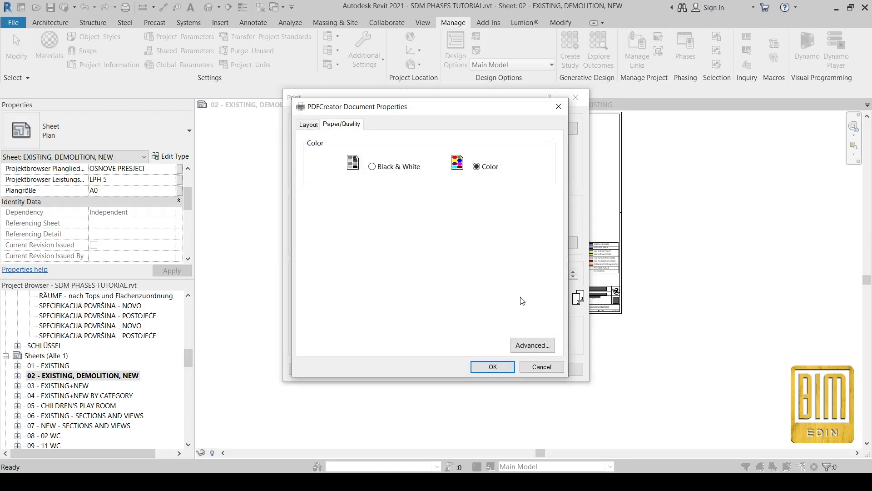
pyautogui.click(532, 345)
pyautogui.click(503, 144)
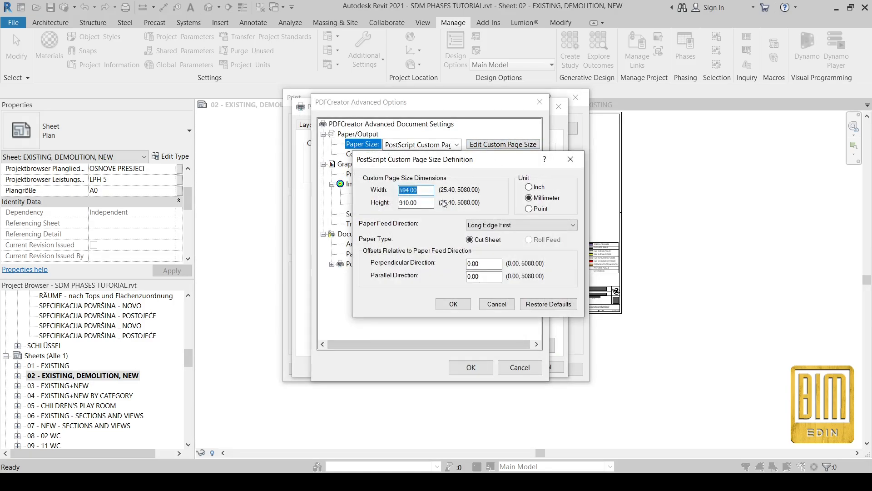
pyautogui.click(494, 307)
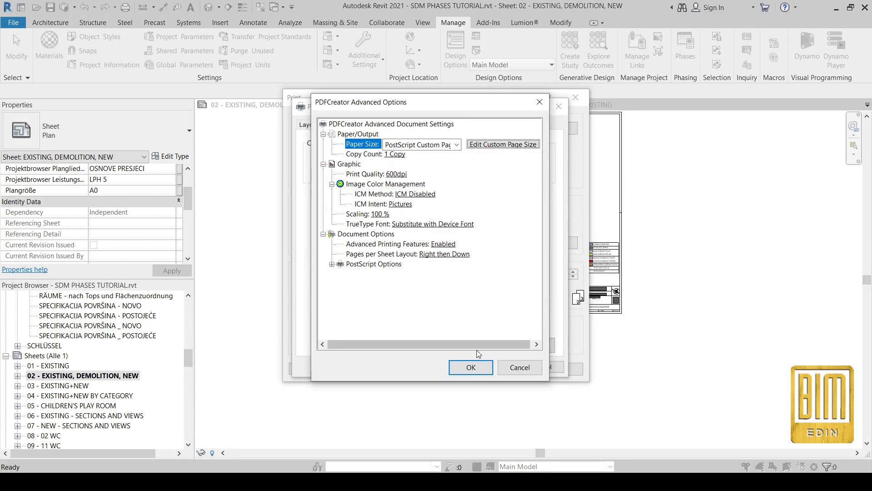
pyautogui.click(471, 368)
pyautogui.click(492, 366)
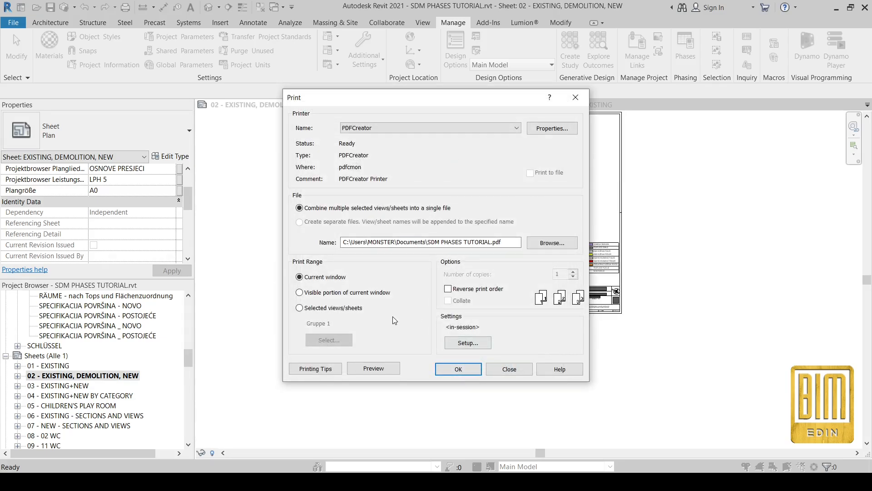
pyautogui.click(468, 343)
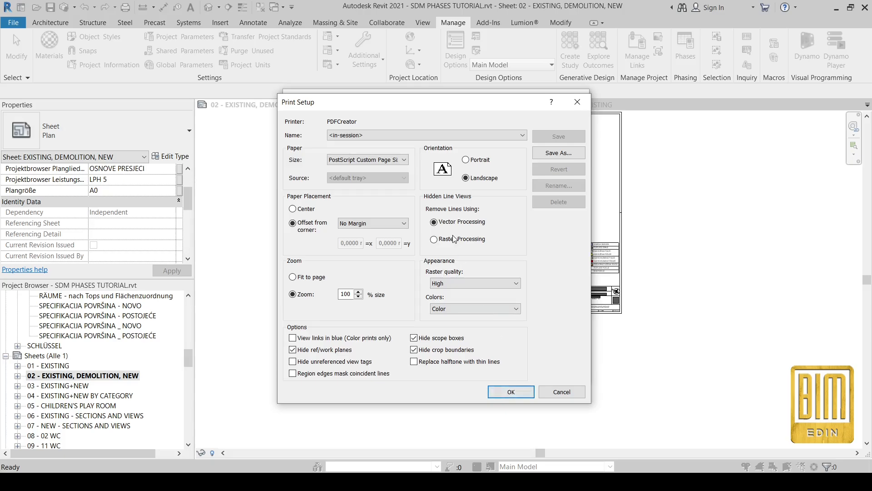
# Switch to Adobe Reader and examine how the new and demolished walls are rendered in SDM PHASES 2.pdf.
pyautogui.moveTo(173, 451)
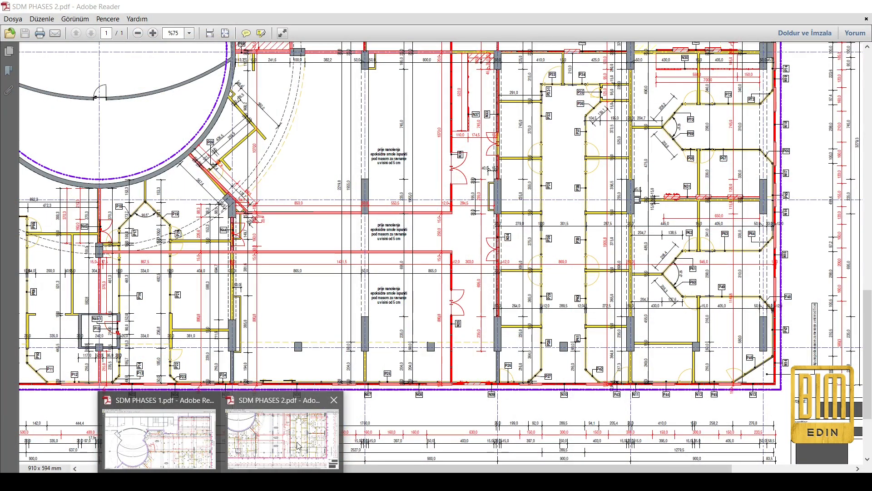
pyautogui.click(282, 438)
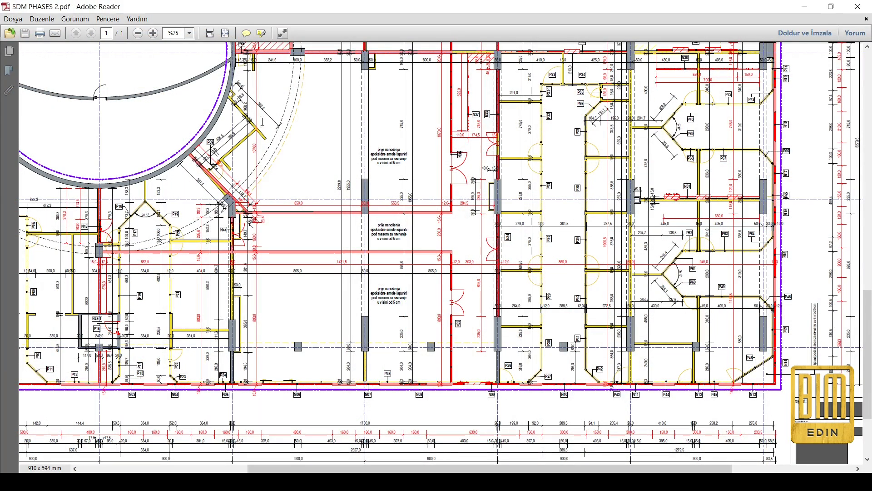
pyautogui.keyDown('ctrl'); pyautogui.scroll(2, 271, 201); pyautogui.keyUp('ctrl')
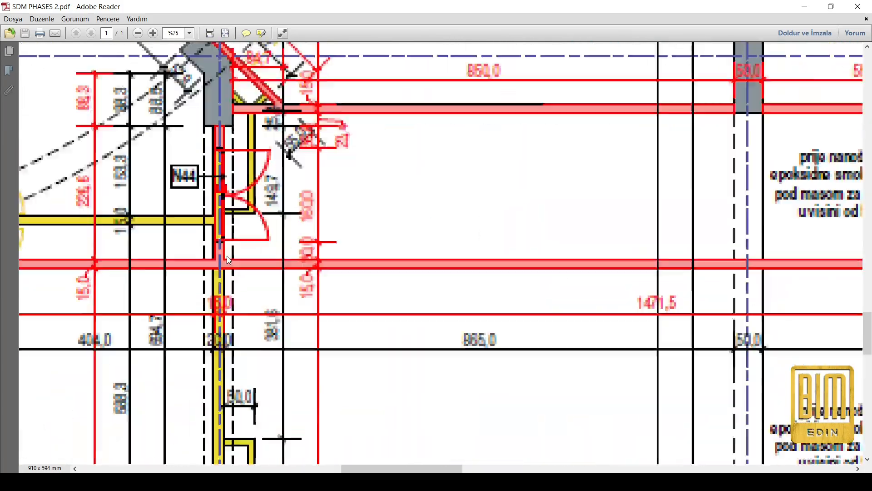
pyautogui.keyDown('ctrl'); pyautogui.scroll(5, 258, 224); pyautogui.keyUp('ctrl')
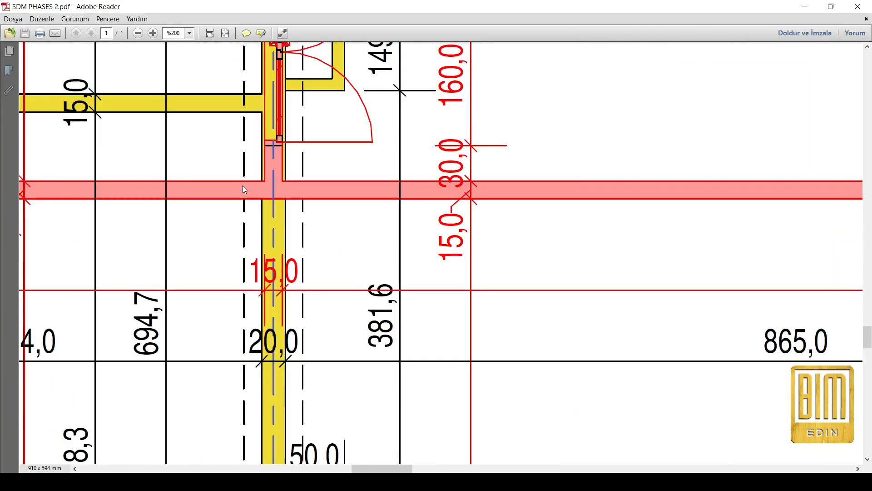
pyautogui.keyDown('ctrl'); pyautogui.scroll(-7, 287, 265); pyautogui.keyUp('ctrl')
pyautogui.keyDown('ctrl'); pyautogui.scroll(5, 326, 65); pyautogui.keyUp('ctrl')
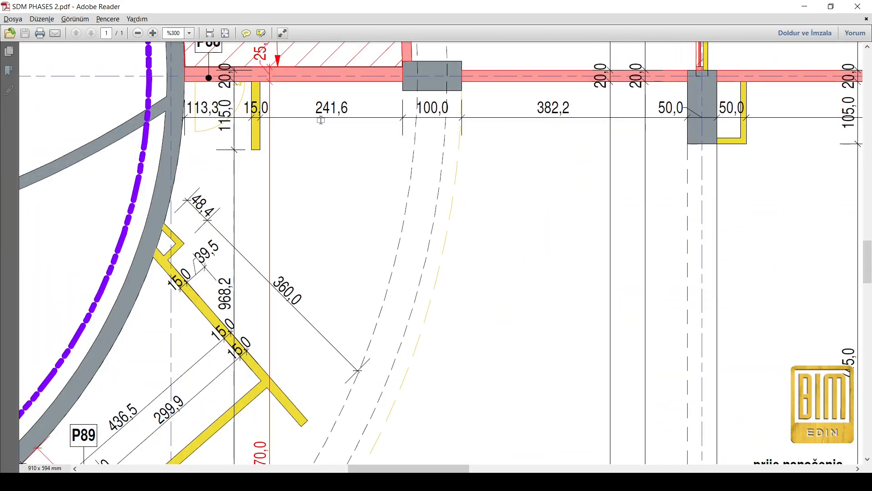
pyautogui.scroll(-3, 341, 148)
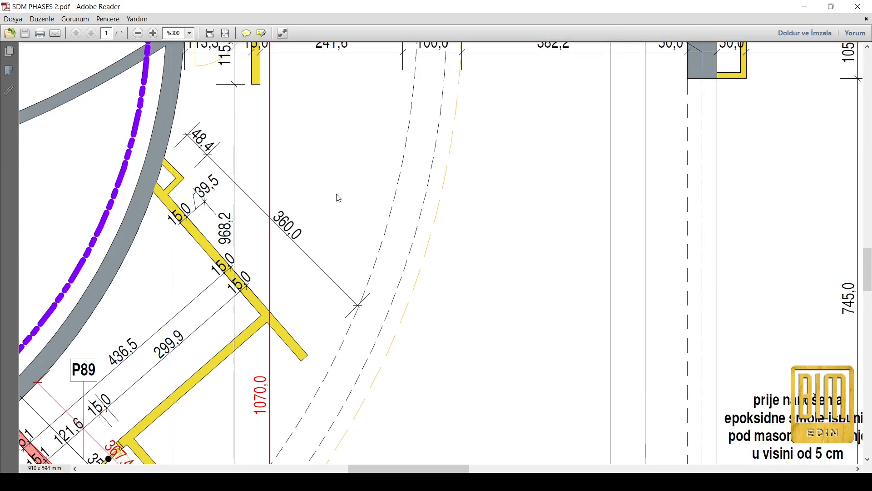
pyautogui.keyDown('ctrl'); pyautogui.scroll(-4, 338, 198); pyautogui.keyUp('ctrl')
pyautogui.keyDown('ctrl'); pyautogui.scroll(5, 221, 300); pyautogui.keyUp('ctrl')
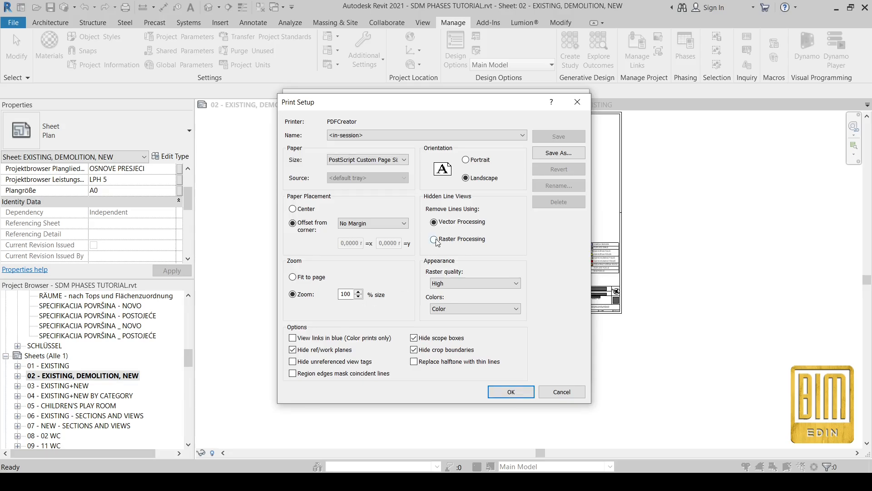
# Set hidden line views to Raster Processing in the print setup and examine the overlapping walls in SDM PHASES 1.pdf in Adobe Reader.
pyautogui.click(433, 240)
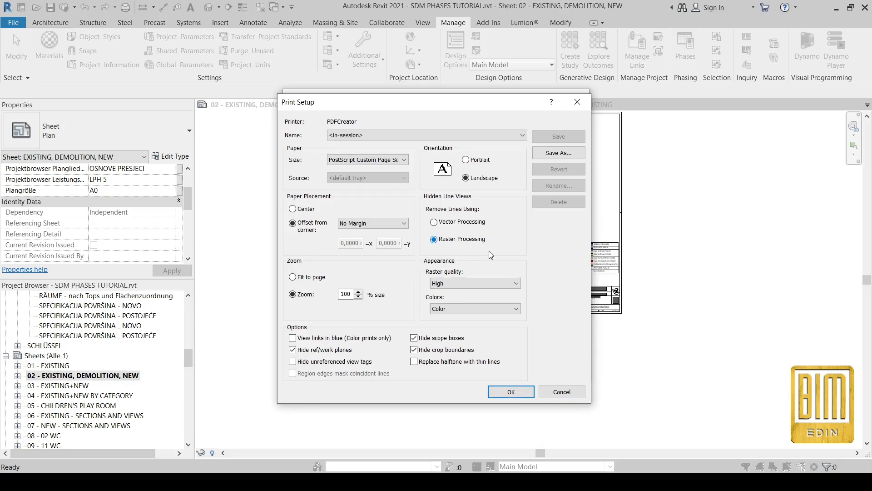
pyautogui.moveTo(220, 481)
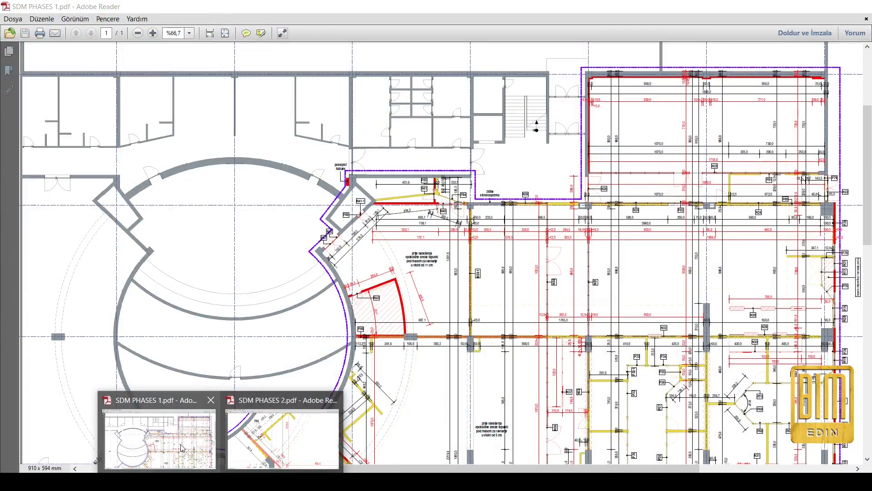
pyautogui.click(182, 448)
pyautogui.keyDown('ctrl'); pyautogui.scroll(5, 385, 349); pyautogui.keyUp('ctrl')
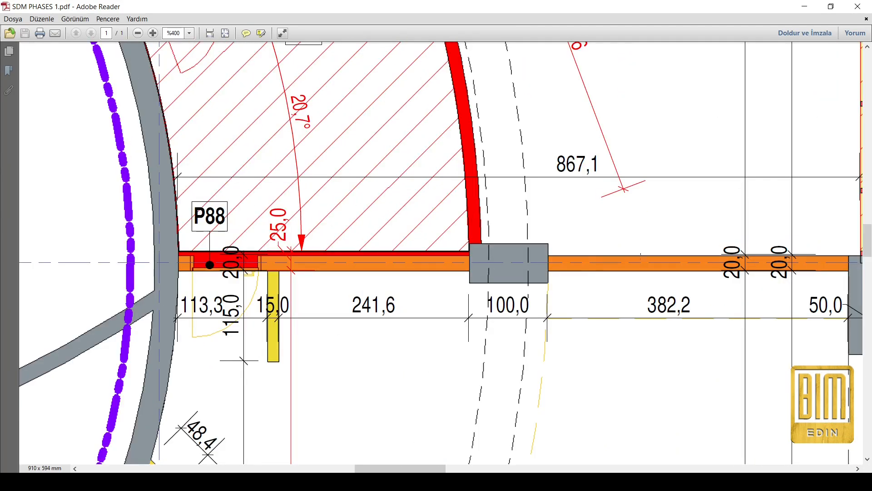
pyautogui.keyDown('ctrl'); pyautogui.scroll(-5, 499, 191); pyautogui.keyUp('ctrl')
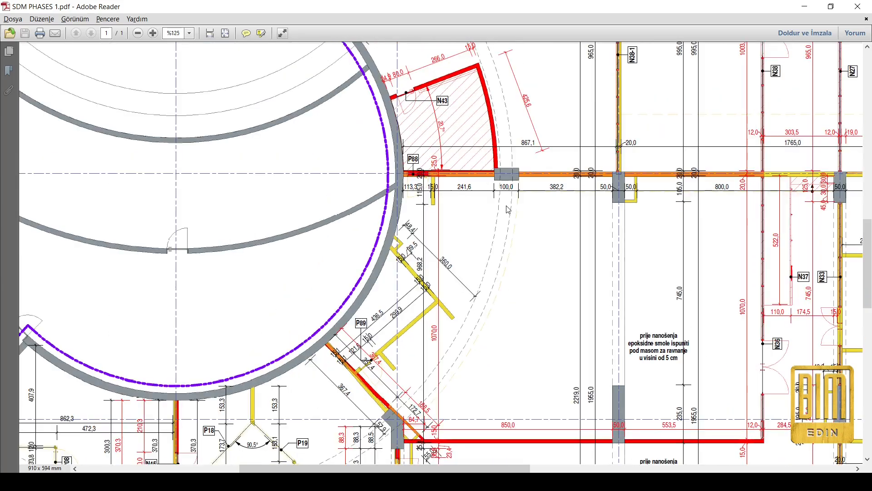
pyautogui.keyDown('ctrl'); pyautogui.scroll(5, 348, 401); pyautogui.keyUp('ctrl')
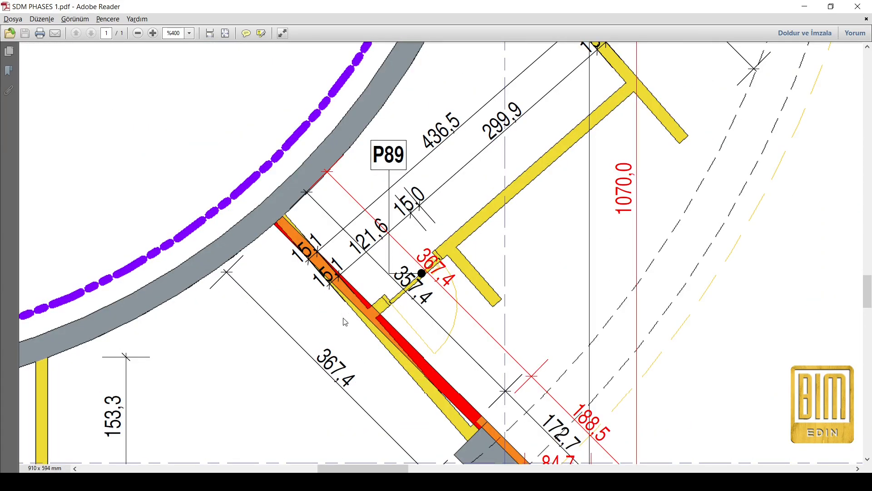
pyautogui.scroll(-5, 373, 326)
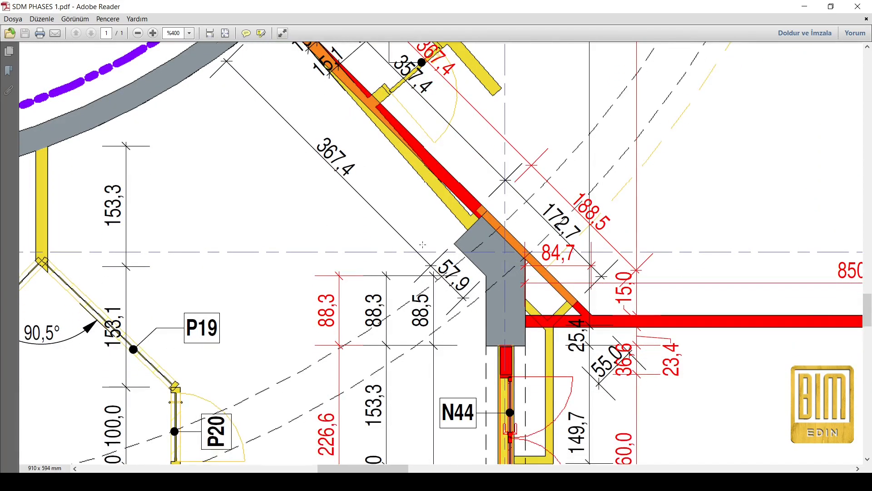
# Examine the overlapping demolished and new walls around openings N44 and N45 in SDM PHASES 1.pdf, including the whole sheet.
pyautogui.scroll(-4, 545, 395)
pyautogui.keyDown('ctrl'); pyautogui.scroll(-5, 436, 350); pyautogui.keyUp('ctrl')
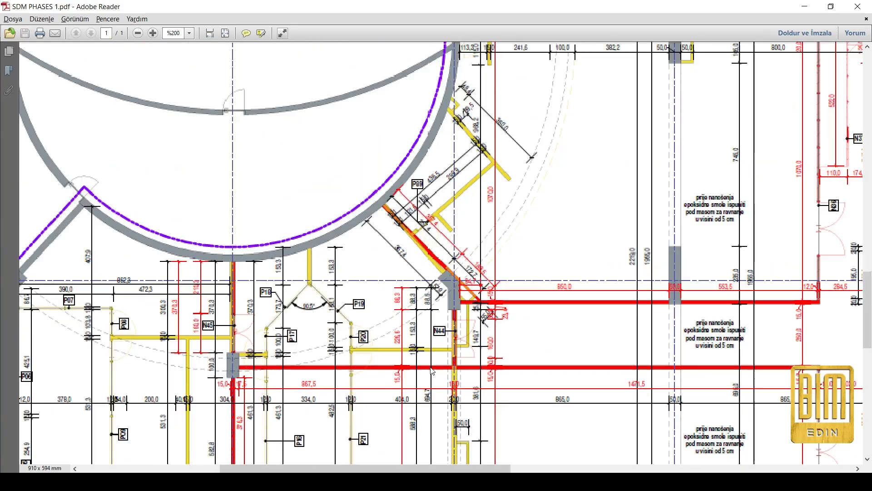
pyautogui.keyDown('ctrl'); pyautogui.scroll(1, 220, 307); pyautogui.keyUp('ctrl')
pyautogui.keyDown('ctrl'); pyautogui.scroll(4, 220, 307); pyautogui.keyUp('ctrl')
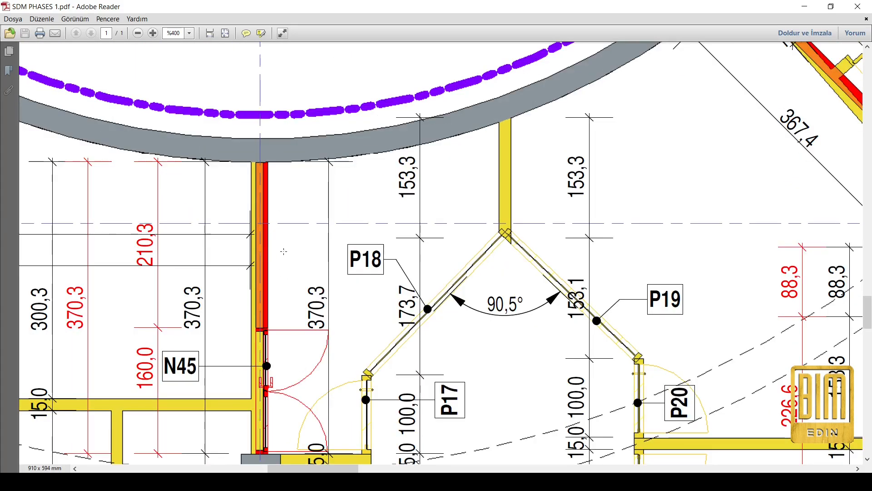
pyautogui.keyDown('ctrl'); pyautogui.scroll(-6, 284, 251); pyautogui.keyUp('ctrl')
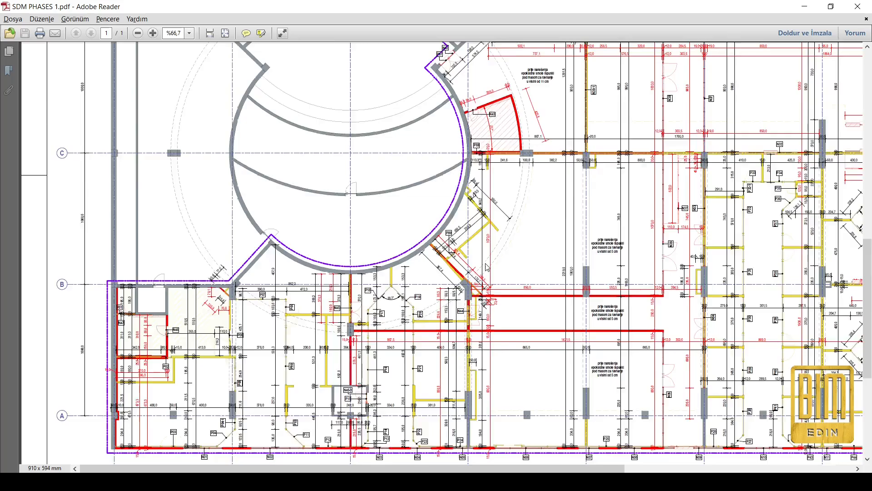
pyautogui.keyDown('ctrl'); pyautogui.scroll(-2, 486, 266); pyautogui.keyUp('ctrl')
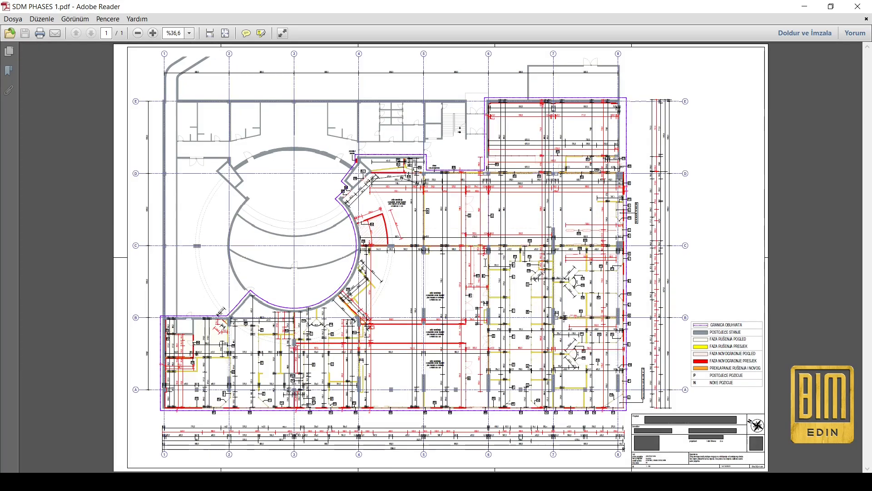
# Examine the double-tagged door openings P86/N41-1 and P87/N42 in the PDF.
pyautogui.keyDown('ctrl'); pyautogui.scroll(2, 436, 258); pyautogui.keyUp('ctrl')
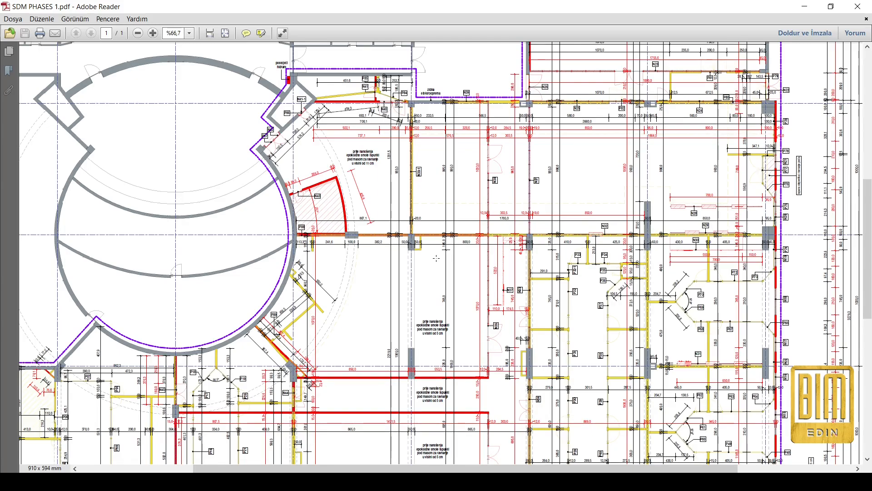
pyautogui.scroll(1, 437, 258)
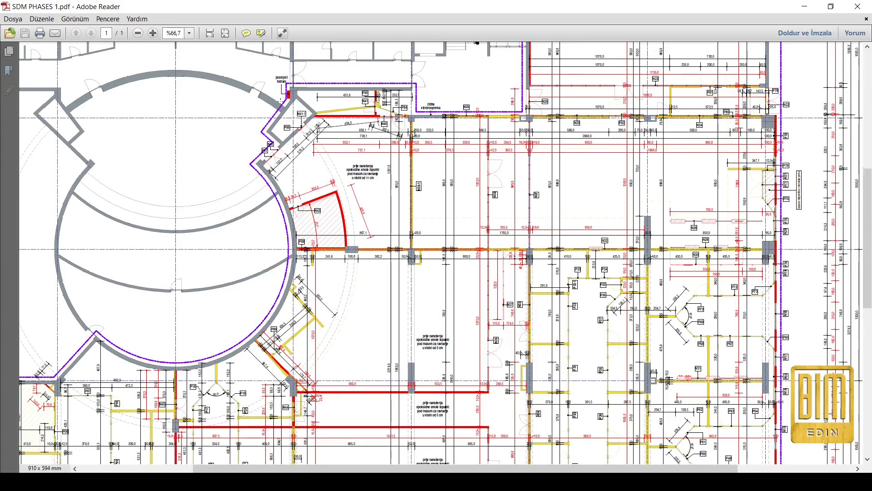
pyautogui.keyDown('ctrl'); pyautogui.scroll(3, 308, 134); pyautogui.keyUp('ctrl')
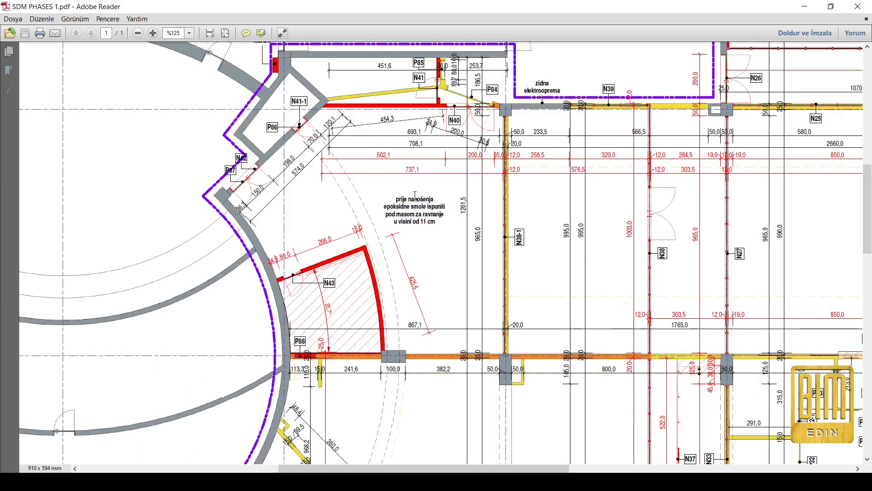
pyautogui.keyDown('ctrl'); pyautogui.scroll(4, 293, 118); pyautogui.keyUp('ctrl')
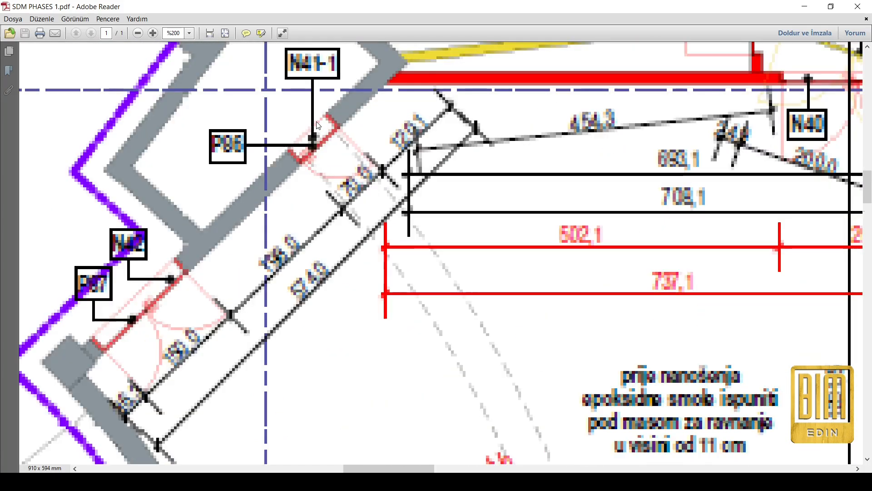
pyautogui.scroll(2, 308, 56)
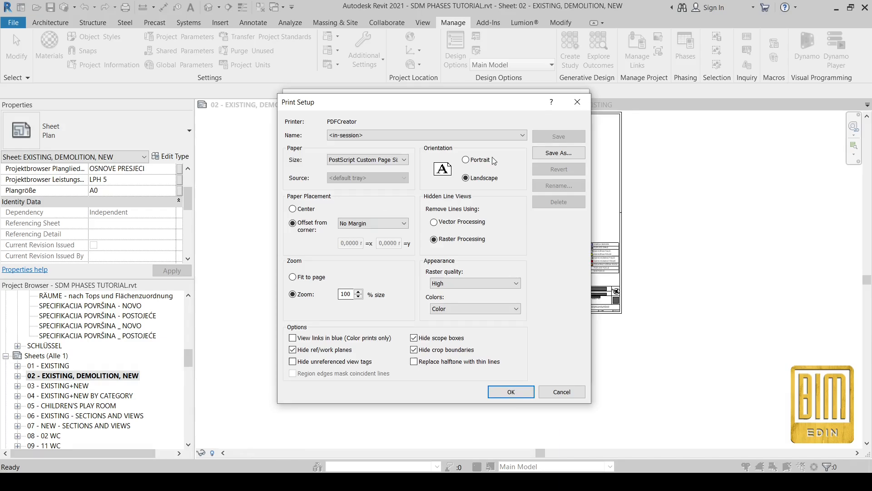
# Return to Revit, close the print setup and print dialogs, and inspect door P87 in the EXISTING floor plan.
pyautogui.click(578, 102)
pyautogui.click(576, 97)
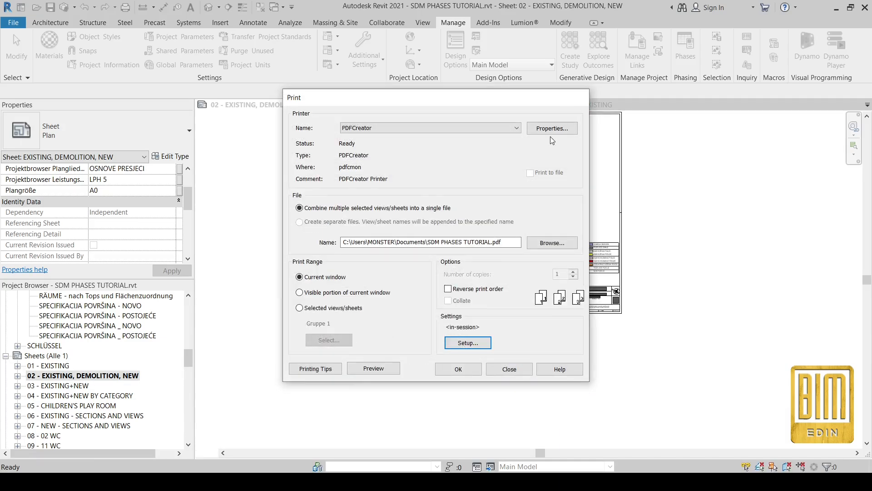
pyautogui.scroll(1, 75, 382)
pyautogui.scroll(10, 75, 382)
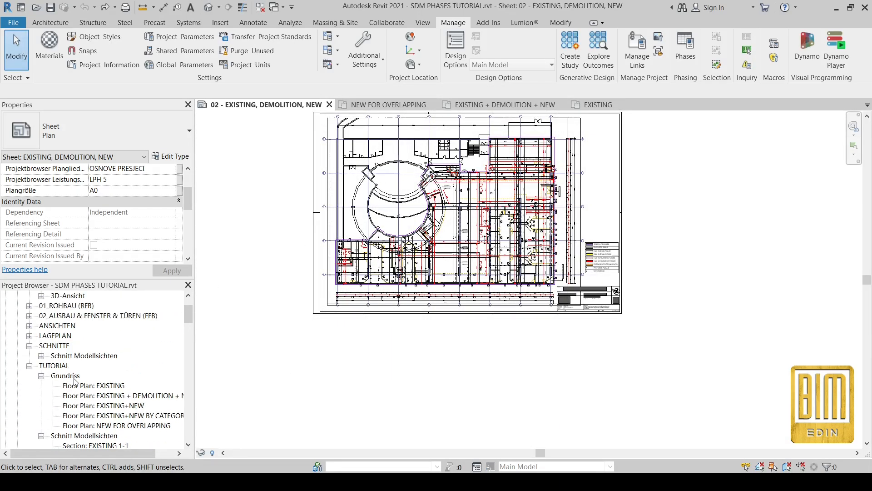
pyautogui.doubleClick(93, 365)
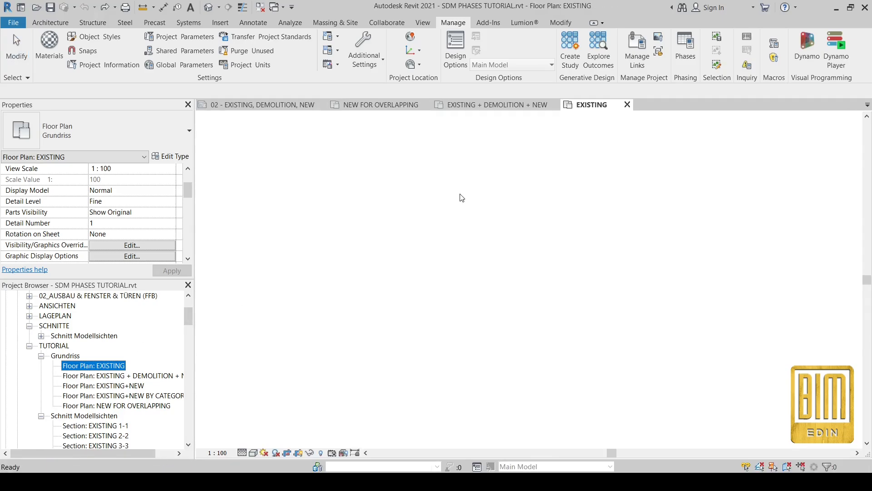
pyautogui.scroll(5, 420, 223)
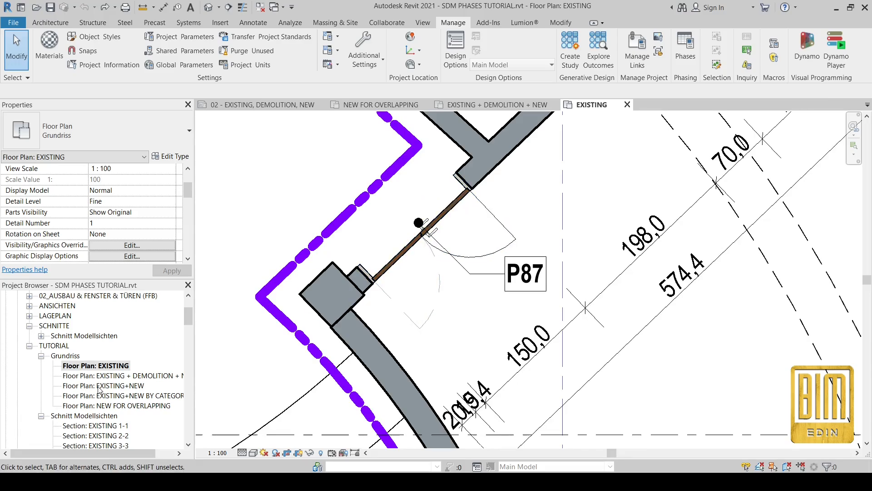
# Open the EXISTING + DEMOLITION + NEW floor plan and inspect the Doors 04 assembly and its N42 tag at the P87 opening.
pyautogui.doubleClick(119, 375)
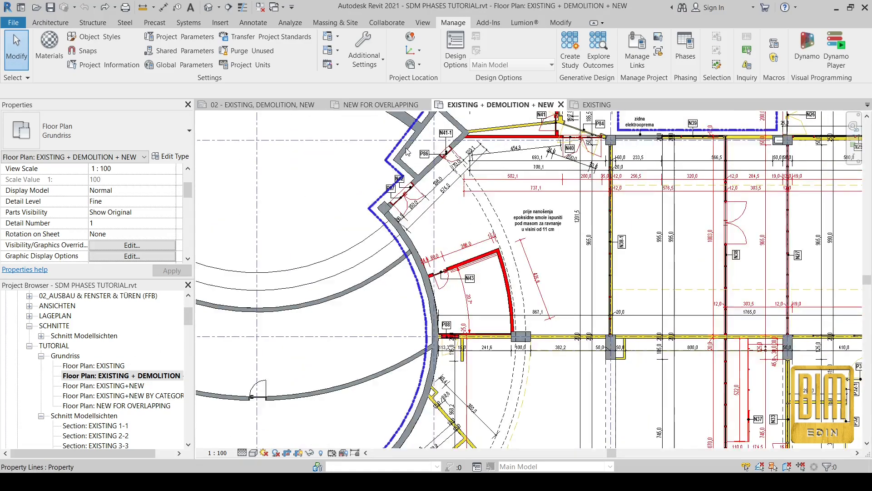
pyautogui.scroll(5, 400, 184)
pyautogui.click(390, 233)
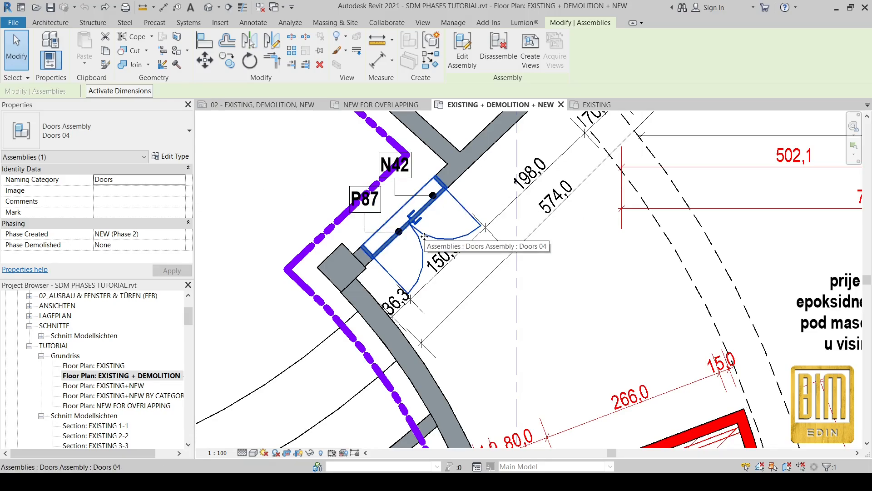
pyautogui.click(383, 161)
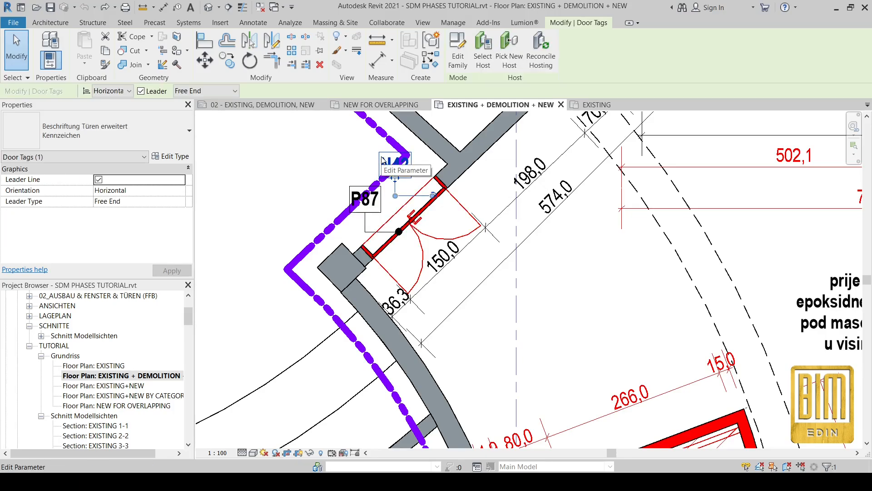
pyautogui.scroll(2, 417, 175)
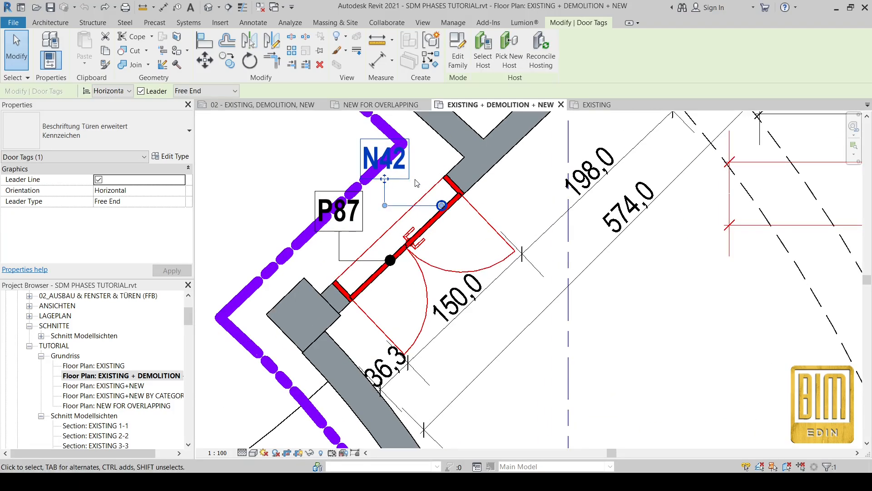
pyautogui.click(371, 200)
pyautogui.click(456, 204)
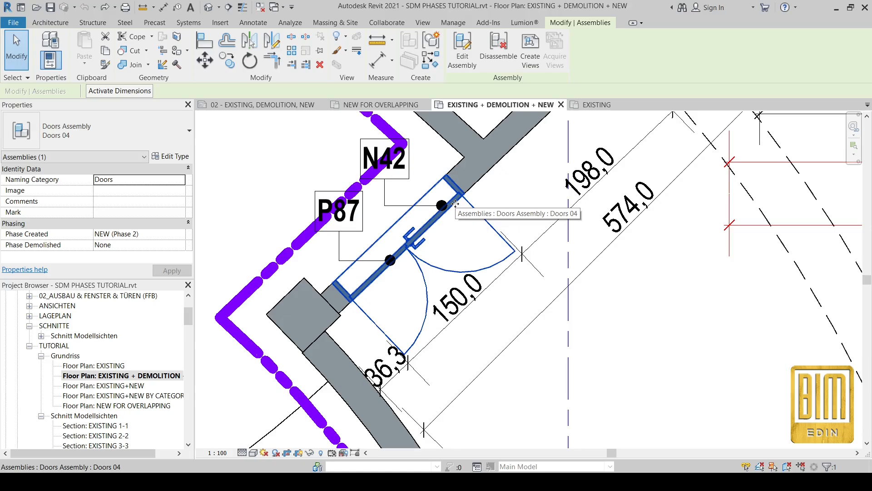
# Inspect the new door inside the Doors 03 assembly at opening P86/N41-1 and leave assembly editing.
pyautogui.scroll(-3, 456, 204)
pyautogui.scroll(2, 500, 182)
pyautogui.click(504, 178)
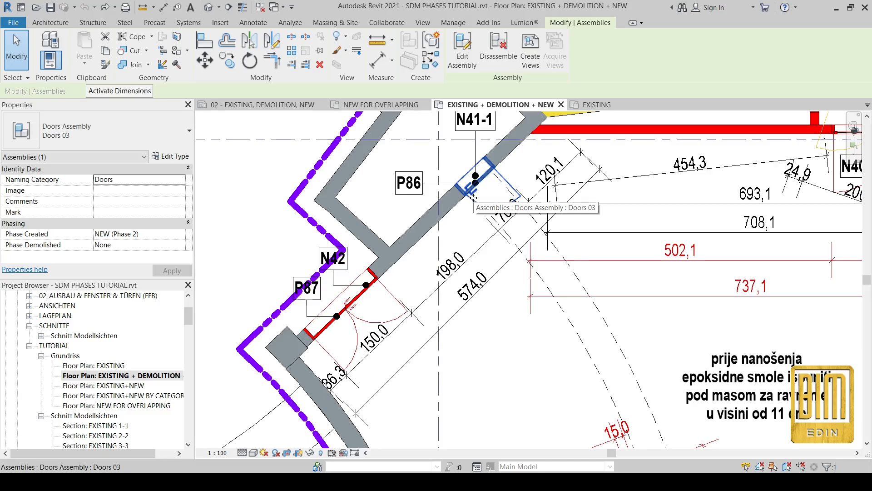
pyautogui.click(412, 152)
pyautogui.click(494, 174)
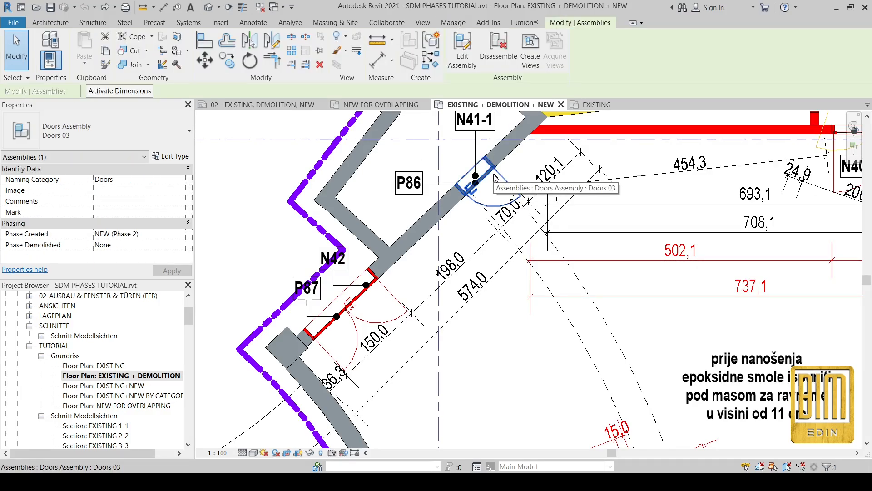
pyautogui.doubleClick(494, 175)
pyautogui.click(488, 181)
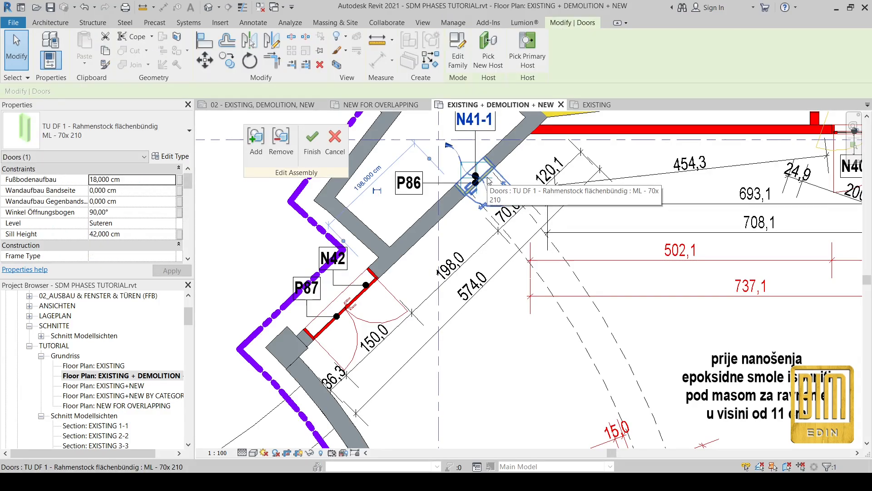
pyautogui.scroll(-3, 131, 227)
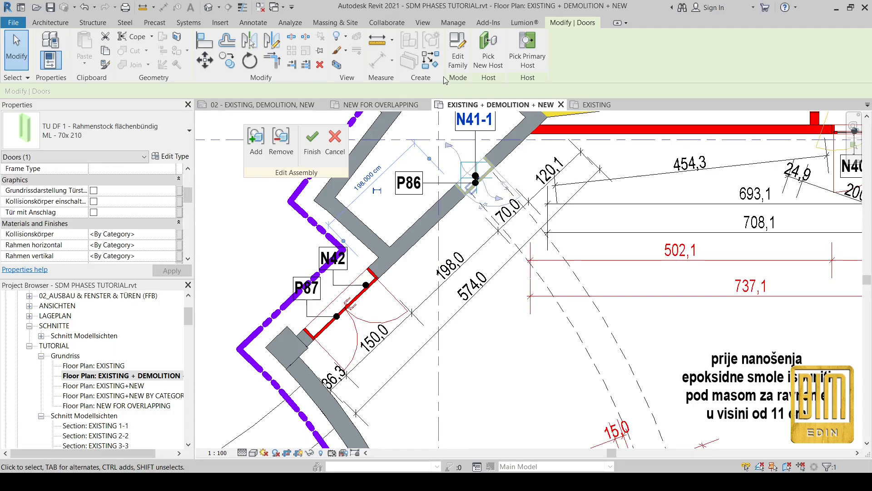
pyautogui.click(328, 132)
# Check the mark and phasing properties of new door N42 and delete it together with its assembly.
pyautogui.scroll(4, 343, 306)
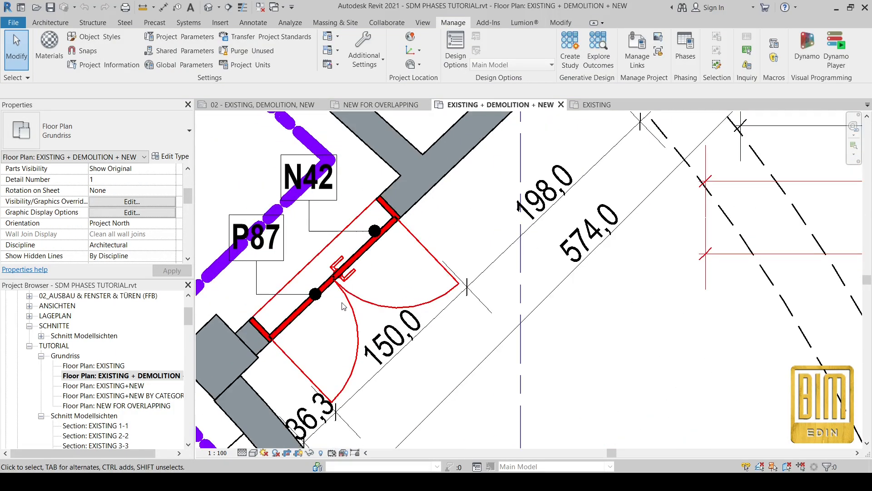
pyautogui.click(344, 305)
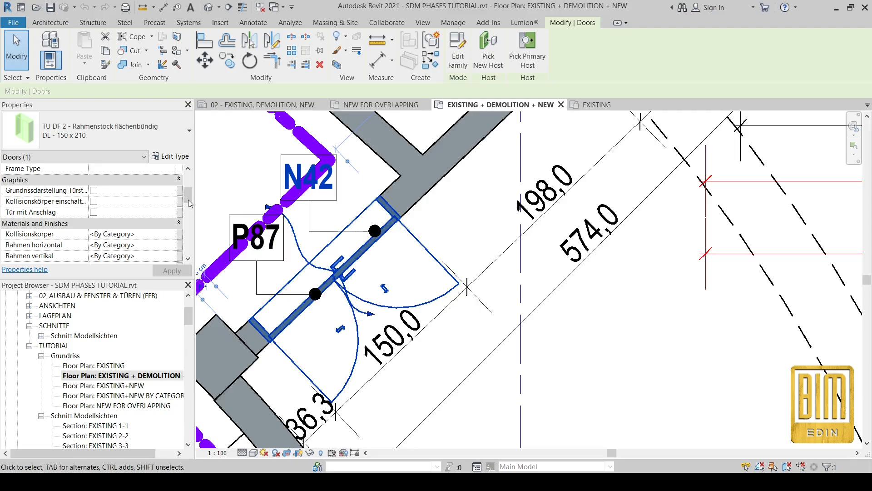
pyautogui.scroll(-5, 190, 204)
pyautogui.scroll(-3, 454, 268)
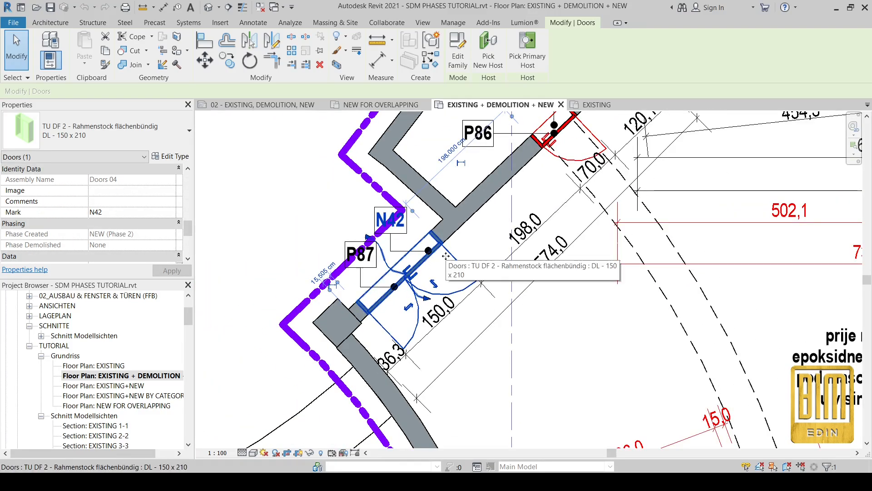
pyautogui.press('Delete')
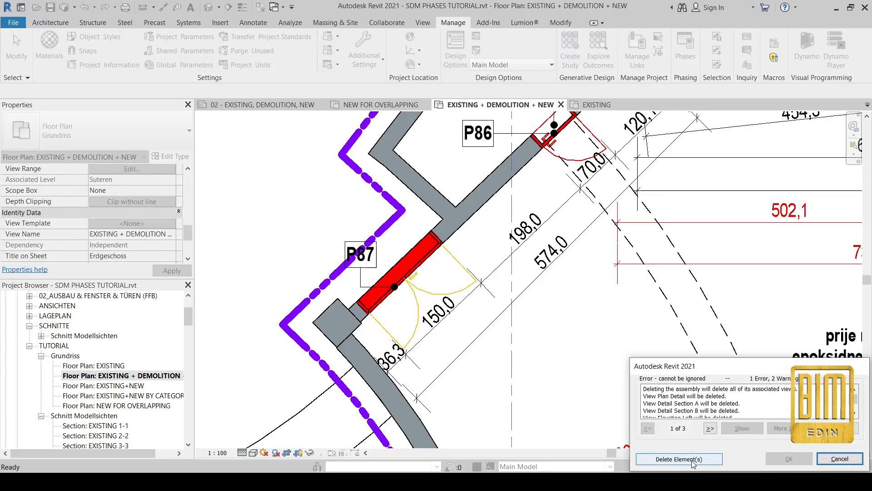
pyautogui.click(692, 459)
# Place a new TU DF 2 - Rahmenstock flächenbündig door, type DL - 150 x 210, over the demolished door P87.
pyautogui.click(417, 291)
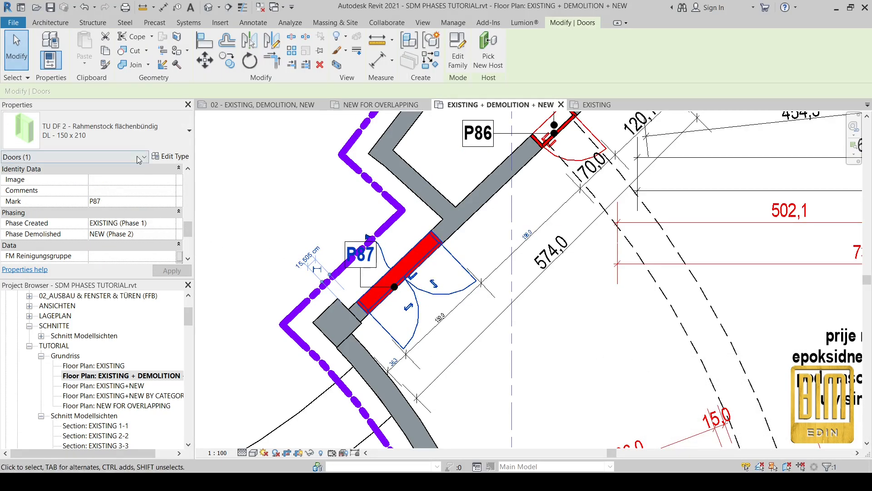
pyautogui.click(50, 22)
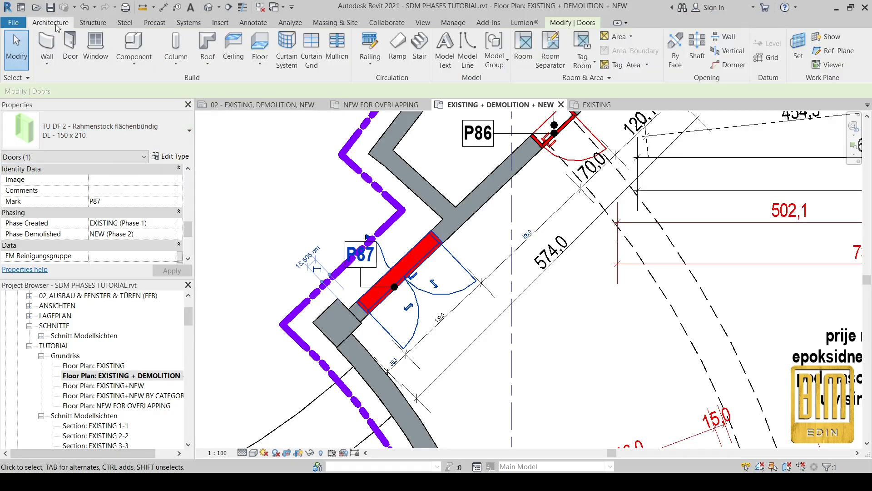
pyautogui.click(79, 43)
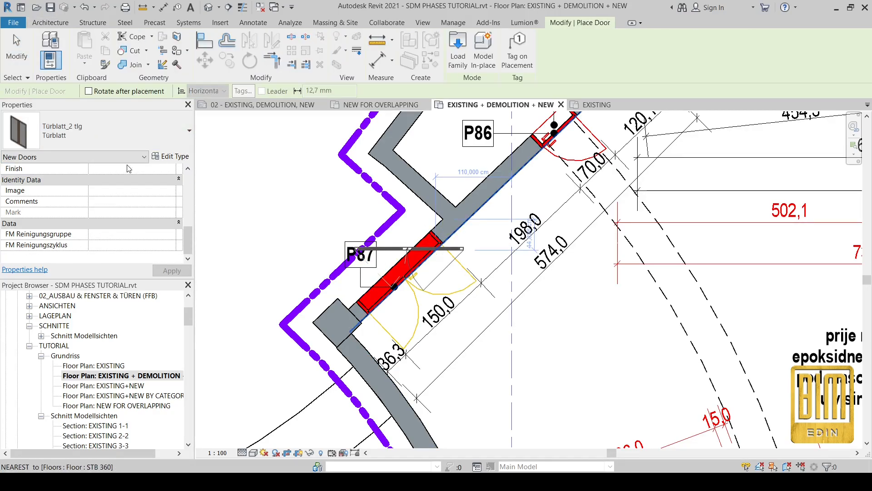
pyautogui.click(82, 139)
pyautogui.scroll(5, 100, 261)
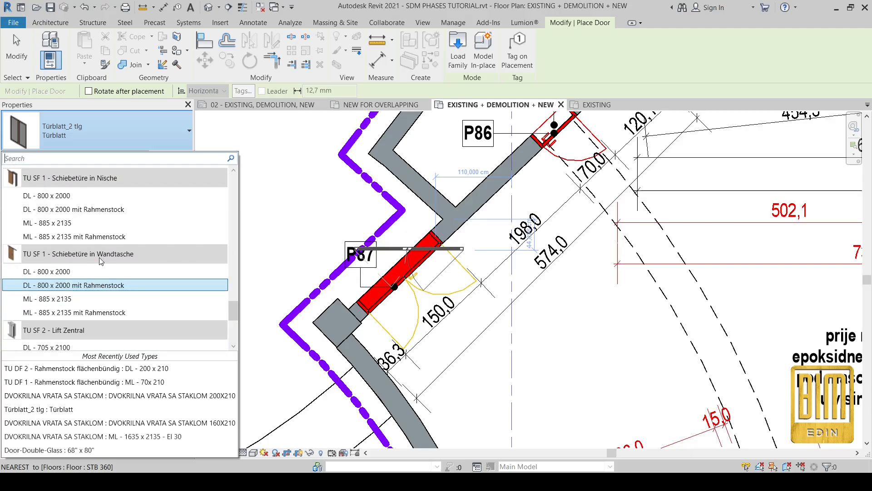
pyautogui.scroll(5, 100, 261)
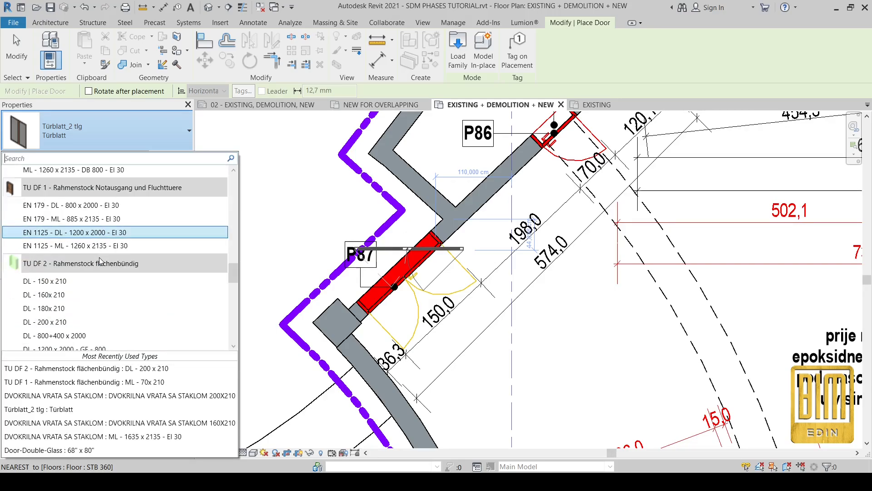
pyautogui.click(100, 227)
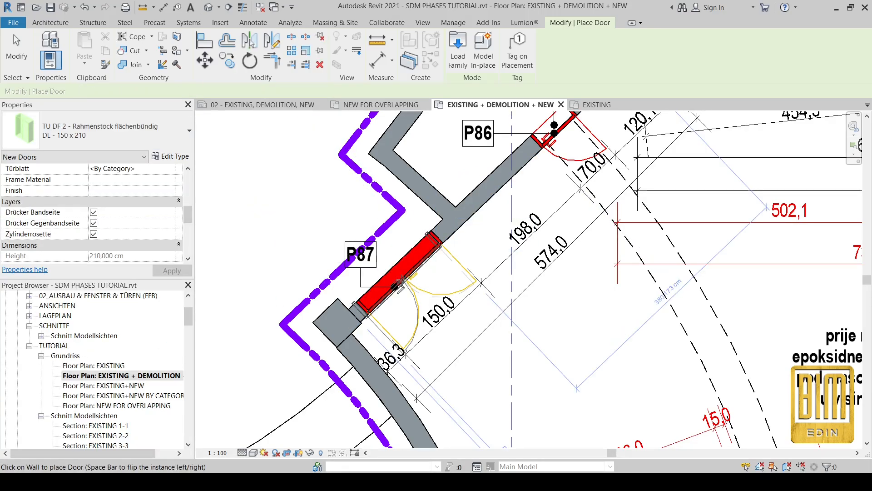
pyautogui.scroll(1, 402, 281)
pyautogui.scroll(2, 401, 281)
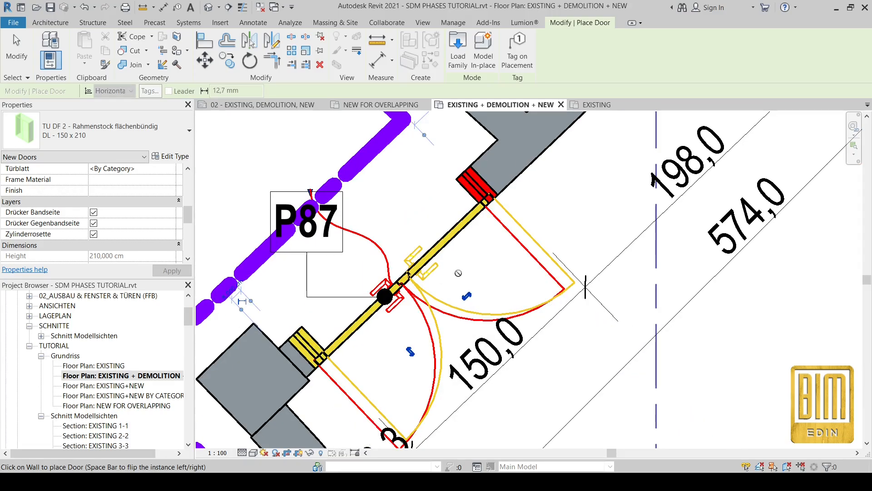
pyautogui.click(16, 50)
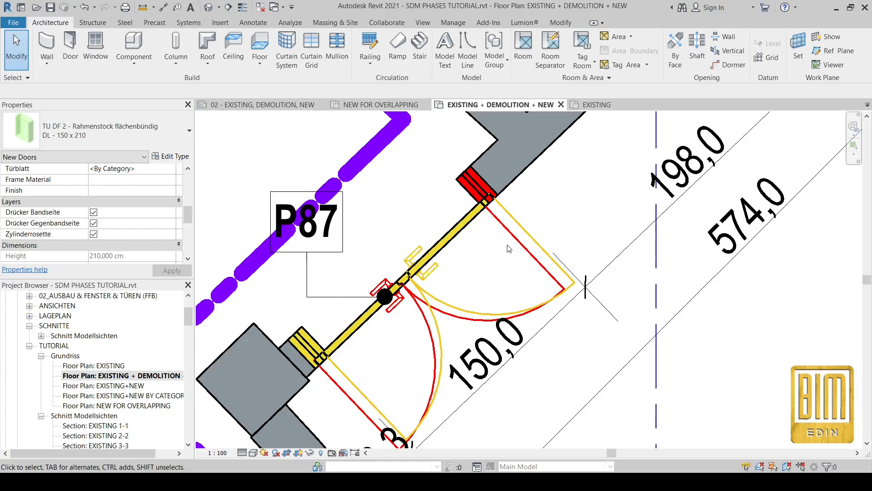
# Check the mark and phasing properties of the new door placed over demolished door P87.
pyautogui.click(386, 292)
pyautogui.scroll(-5, 141, 232)
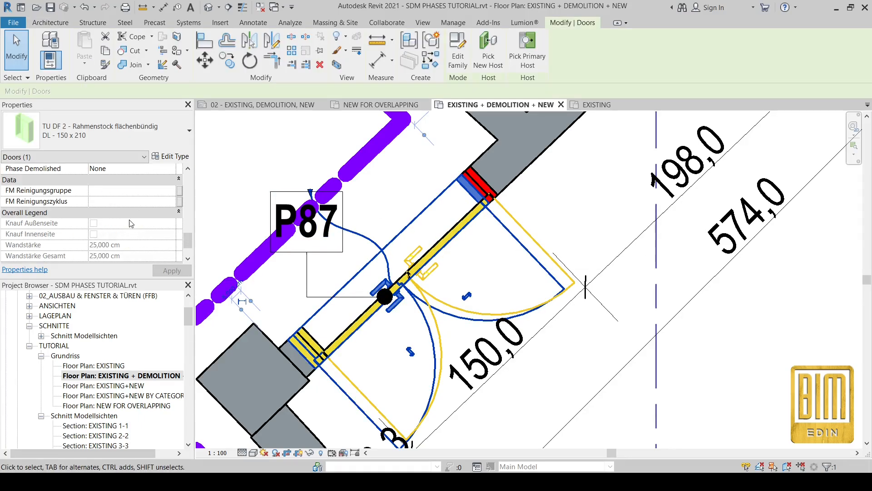
pyautogui.scroll(3, 131, 223)
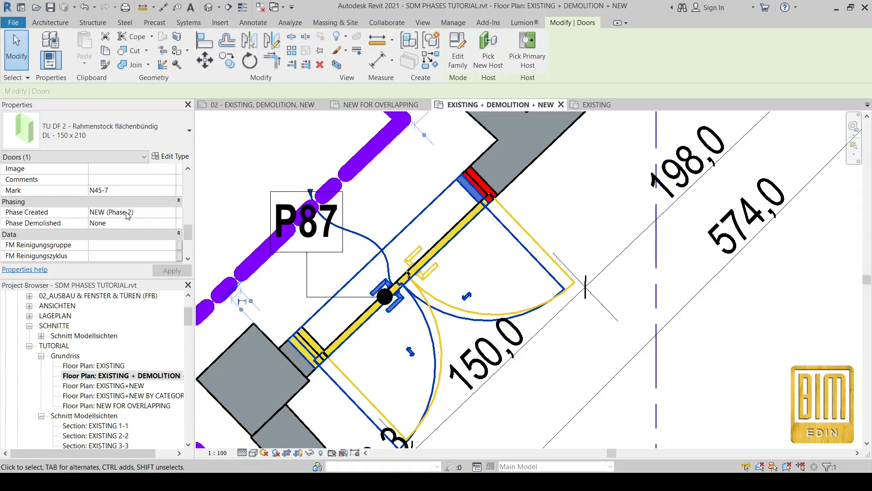
pyautogui.press('Escape')
# Align the new double door with the demolished door P87 at the wall opening's edge.
pyautogui.scroll(3, 479, 191)
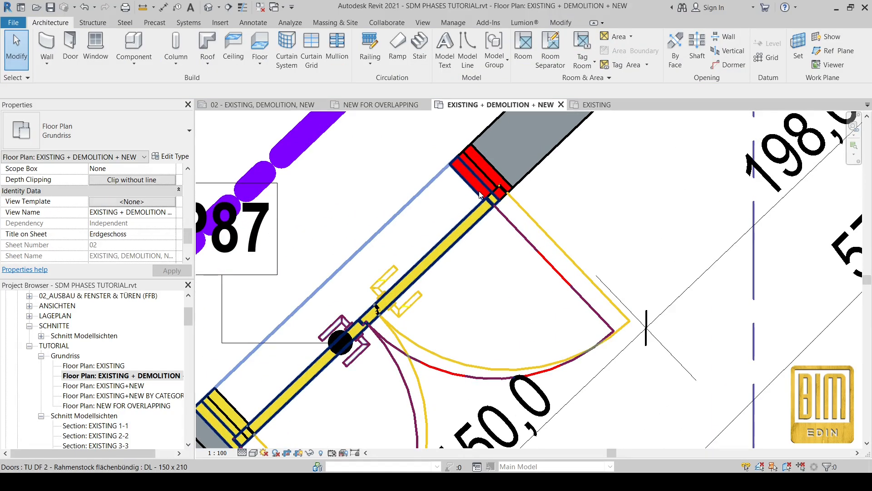
pyautogui.click(561, 23)
pyautogui.click(205, 40)
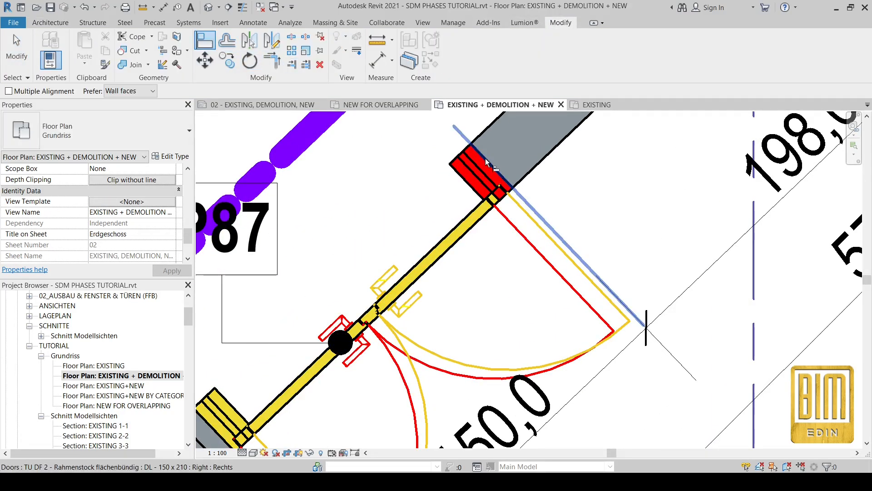
pyautogui.click(477, 175)
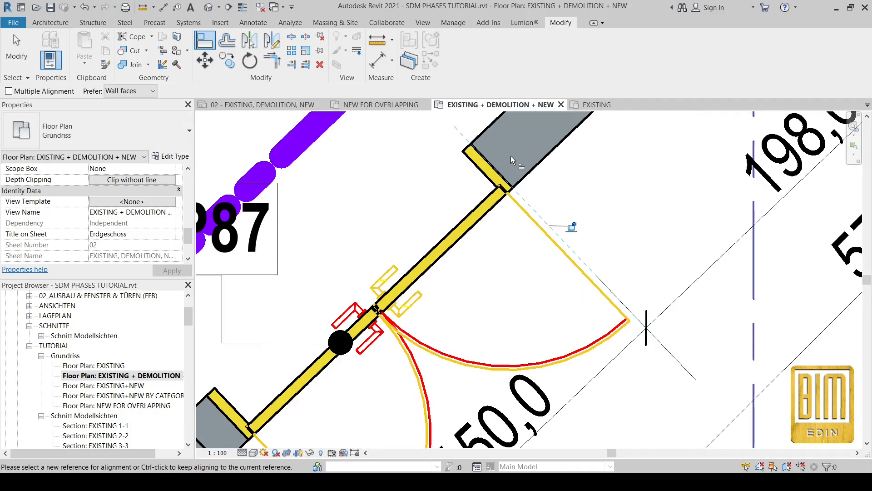
pyautogui.scroll(-3, 429, 187)
pyautogui.press('Escape')
pyautogui.press('Escape')
pyautogui.scroll(-3, 425, 236)
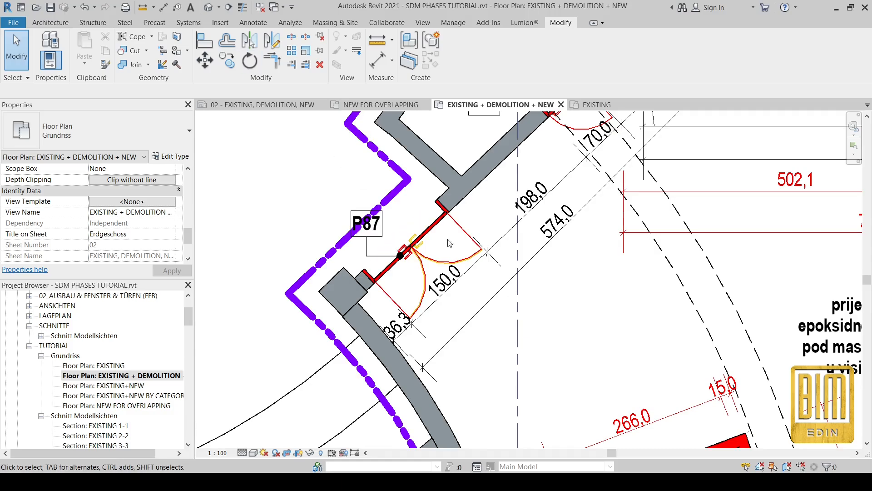
# Undo the alignment and placement of the new door at P87 and restore the deleted N42 door assembly with its tag.
pyautogui.click(462, 226)
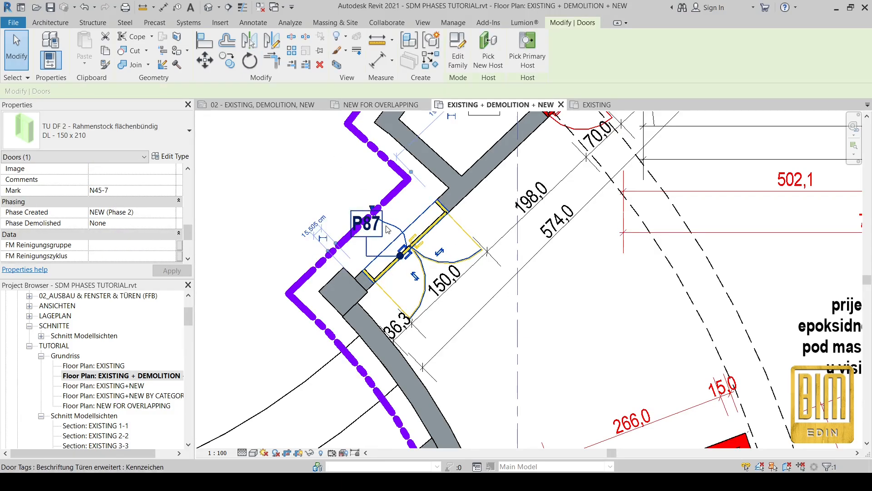
pyautogui.scroll(-3, 393, 237)
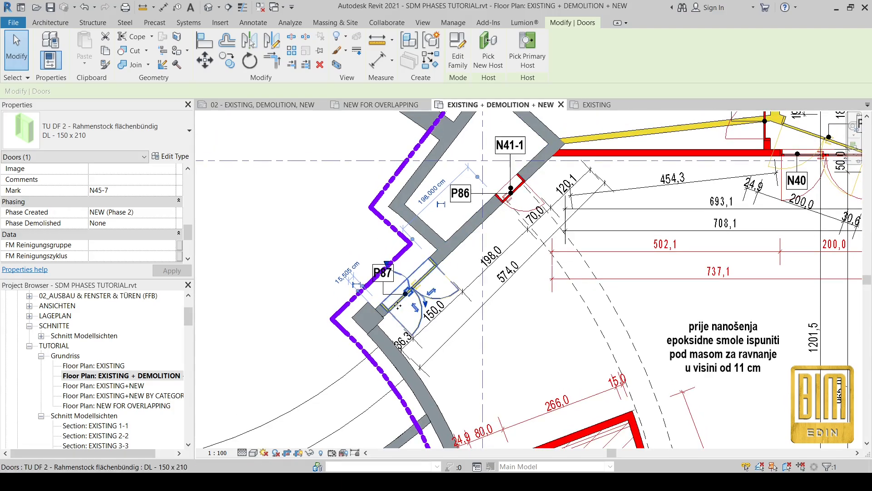
pyautogui.click(87, 8)
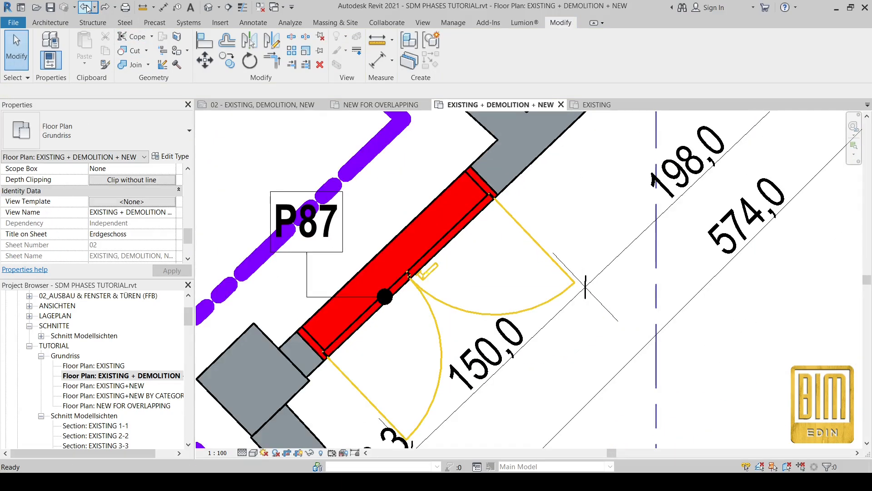
pyautogui.click(86, 7)
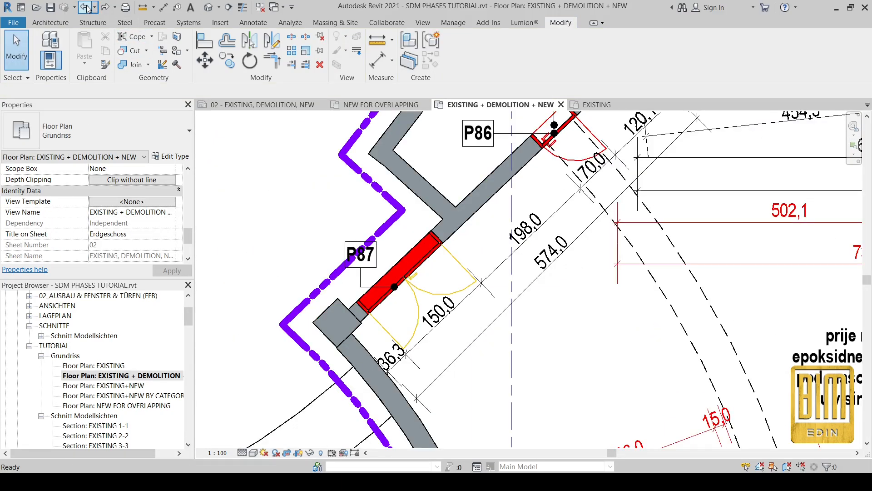
pyautogui.click(86, 8)
pyautogui.scroll(3, 371, 181)
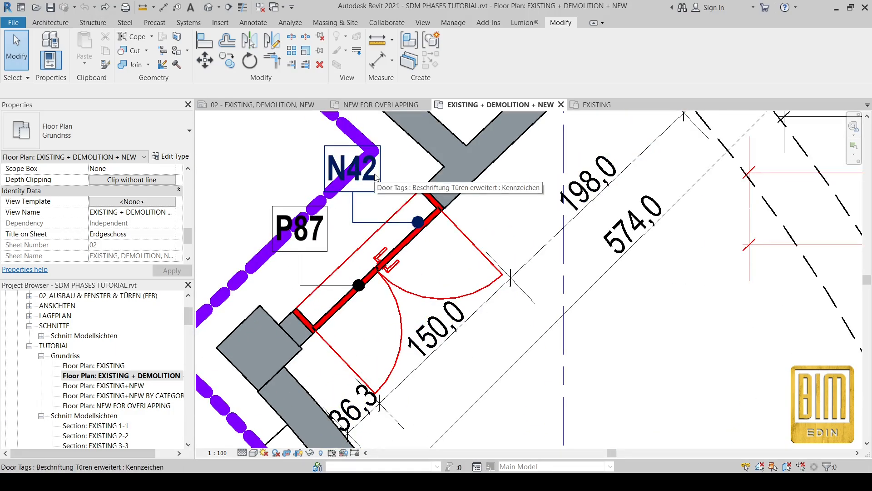
# Open sheet 03 - EXISTING+NEW and examine how the existing and new elements are displayed on the plan.
pyautogui.scroll(-8, 375, 177)
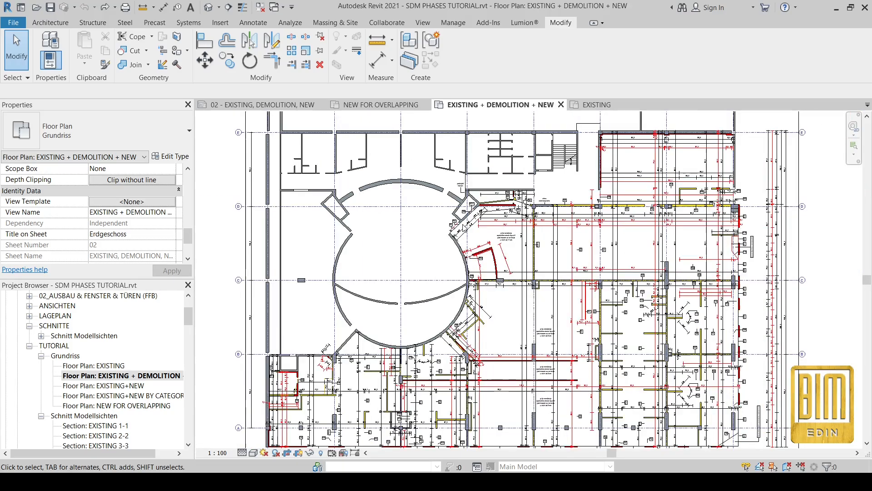
pyautogui.scroll(-2, 460, 186)
pyautogui.scroll(-12, 127, 380)
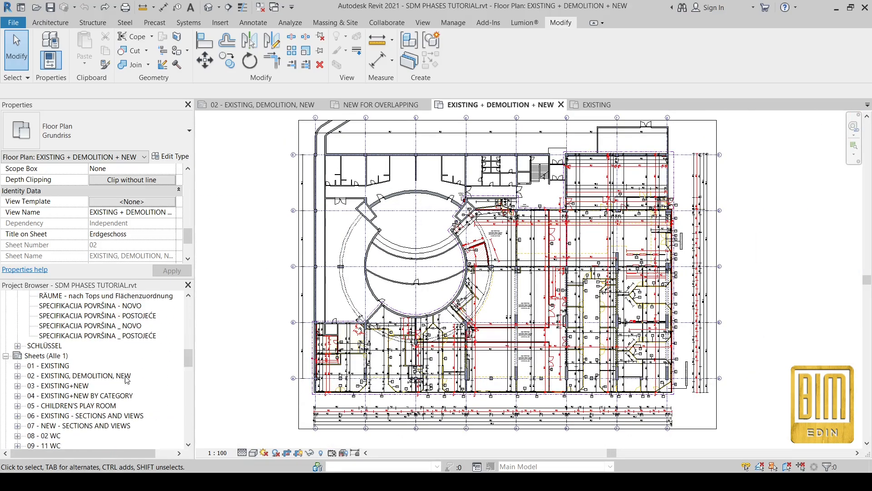
pyautogui.scroll(-5, 127, 380)
pyautogui.click(62, 336)
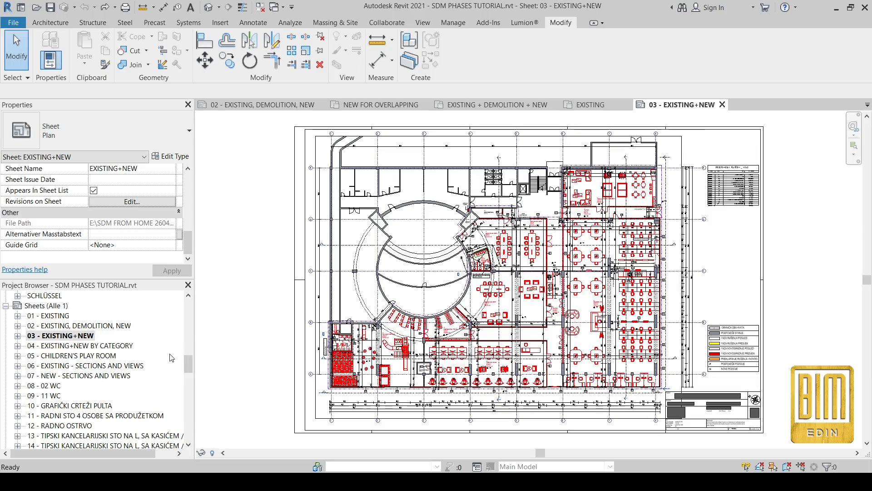
pyautogui.scroll(3, 529, 363)
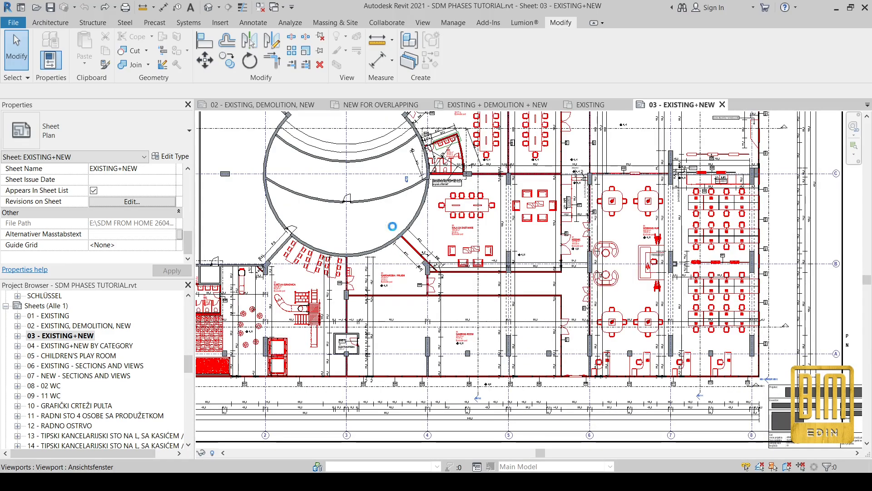
pyautogui.scroll(2, 300, 337)
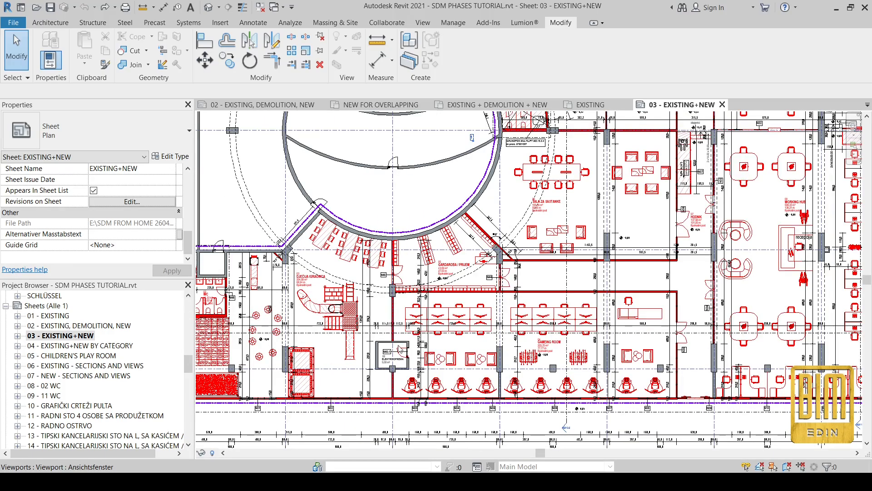
pyautogui.scroll(-3, 400, 350)
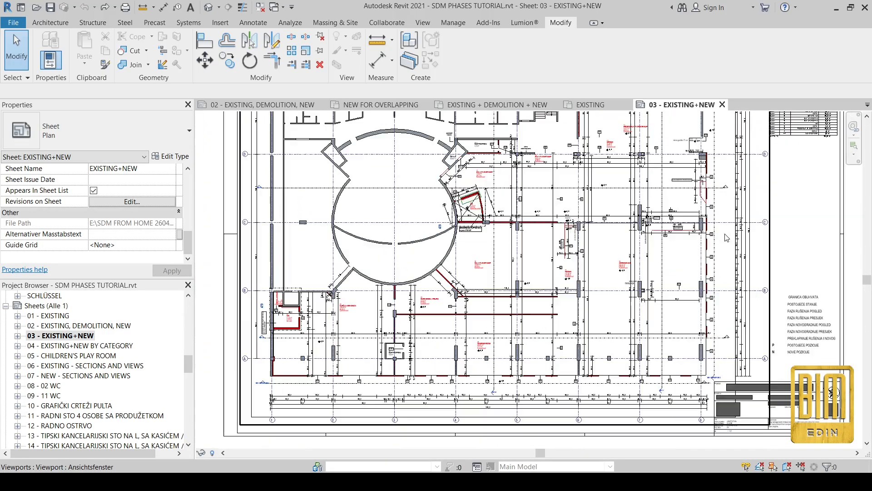
# Open sheet 04 - EXISTING+NEW BY CATEGORY, review the By Category settings in the project's phase filters, and examine the plan.
pyautogui.doubleClick(80, 345)
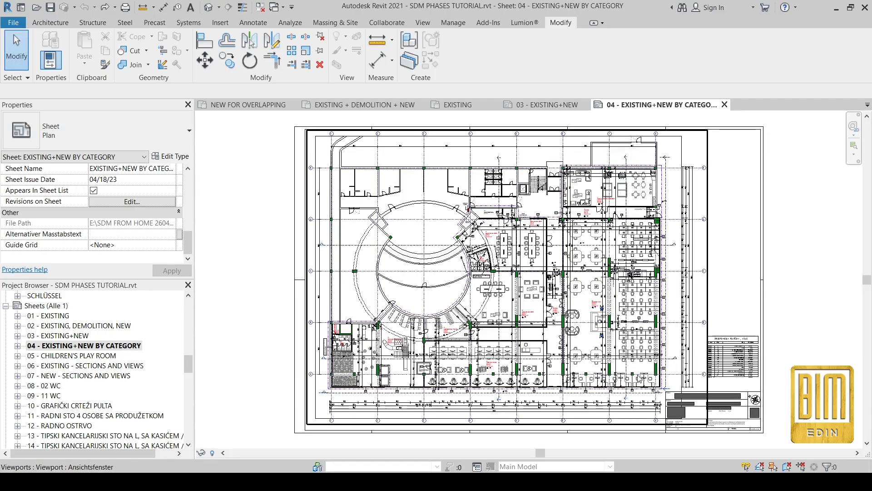
pyautogui.click(453, 23)
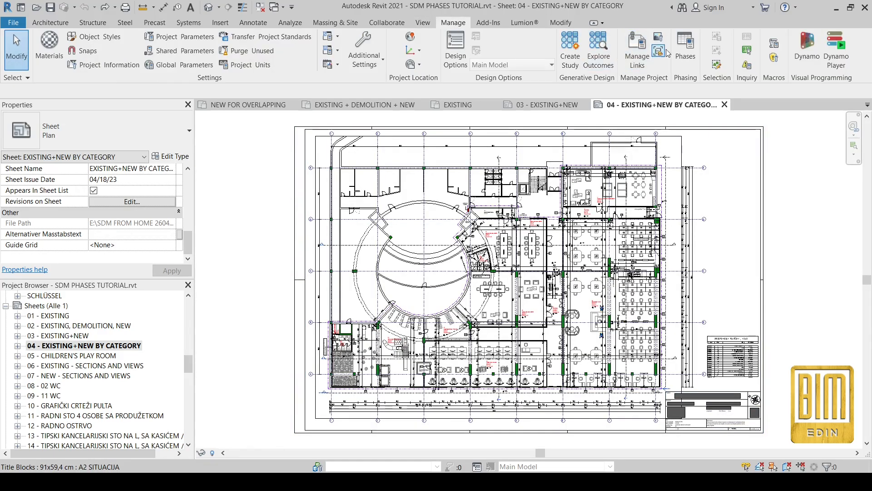
pyautogui.click(686, 45)
pyautogui.click(102, 40)
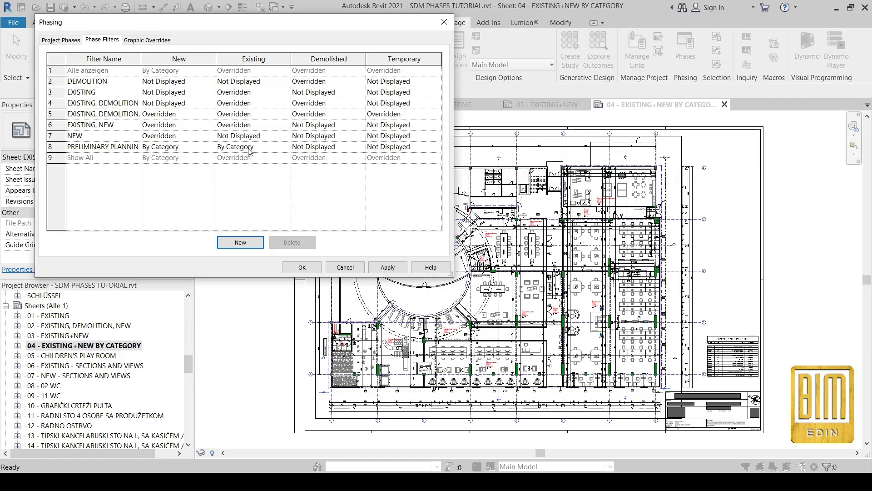
pyautogui.click(345, 267)
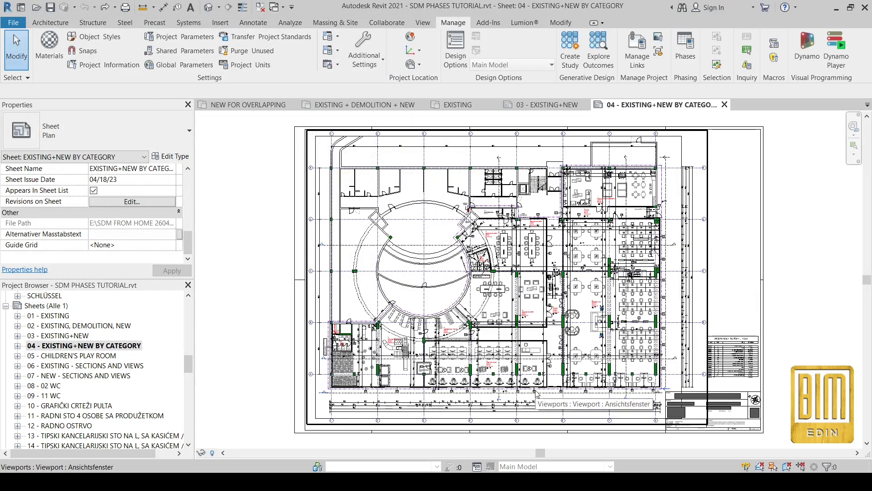
pyautogui.scroll(6, 456, 381)
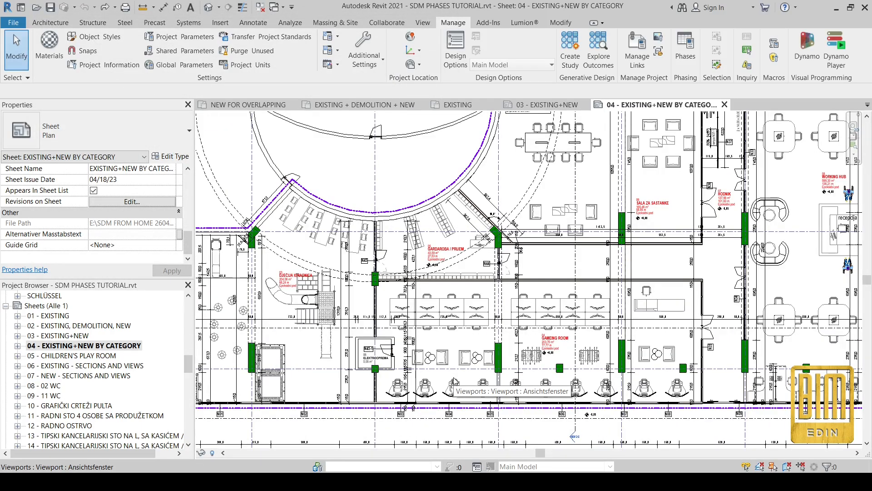
pyautogui.scroll(1, 393, 304)
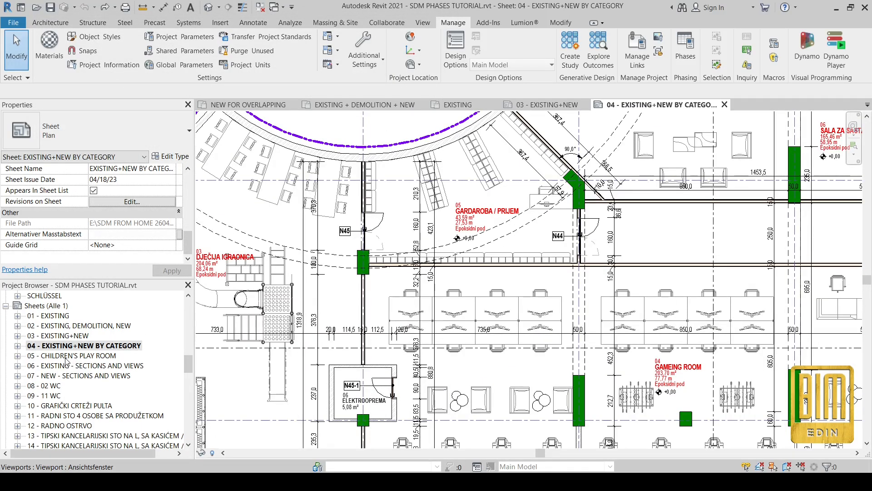
# Open sheets 05 - CHILDREN'S PLAY ROOM and 06 - EXISTING - SECTIONS AND VIEWS, and examine the existing sections and corridor views.
pyautogui.doubleClick(65, 357)
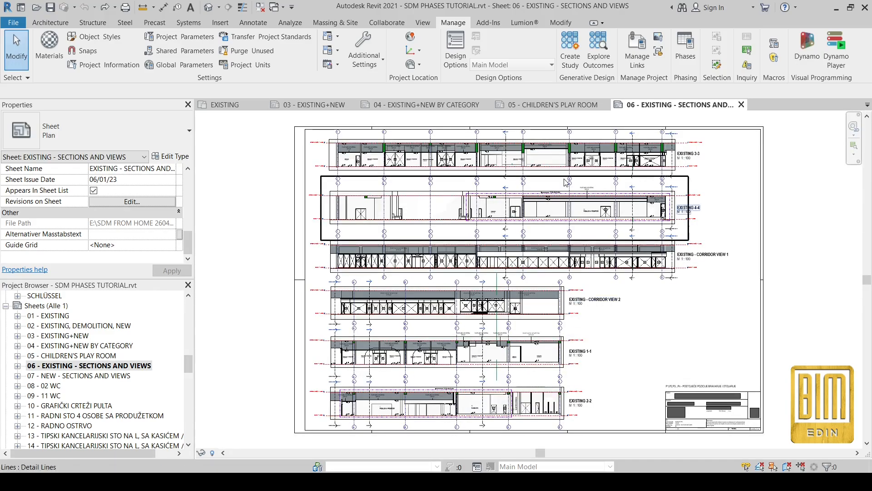
pyautogui.scroll(3, 565, 182)
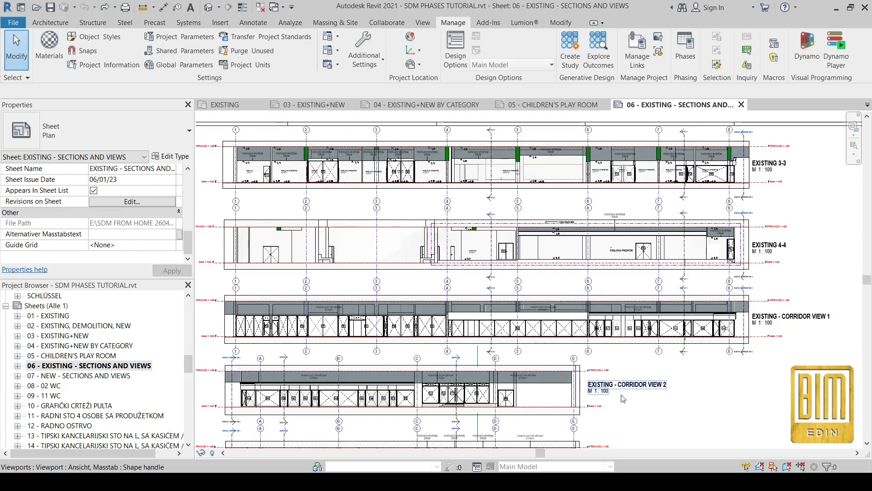
pyautogui.scroll(1, 685, 436)
pyautogui.moveTo(687, 431); pyautogui.dragTo(689, 273, button='middle')
pyautogui.scroll(-2, 599, 267)
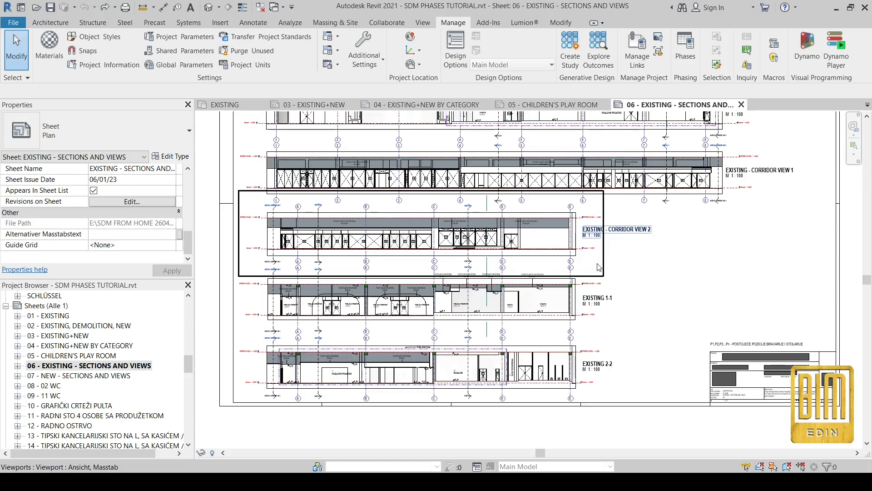
pyautogui.scroll(3, 297, 409)
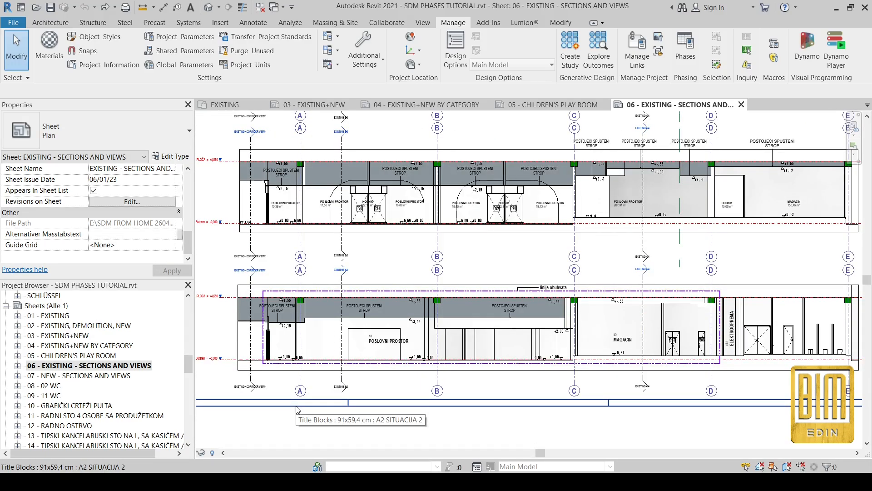
# Open sheet 07 - NEW - SECTIONS AND VIEWS and examine the new sections and corridor views.
pyautogui.click(85, 377)
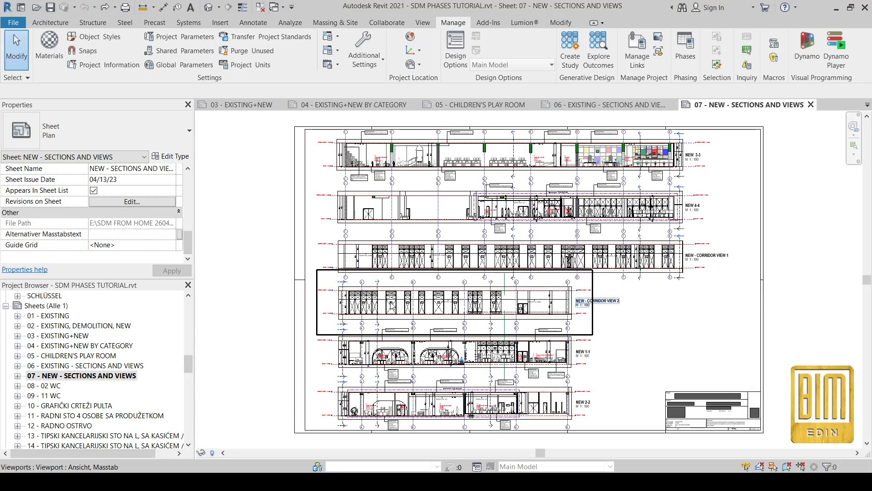
pyautogui.scroll(2, 514, 340)
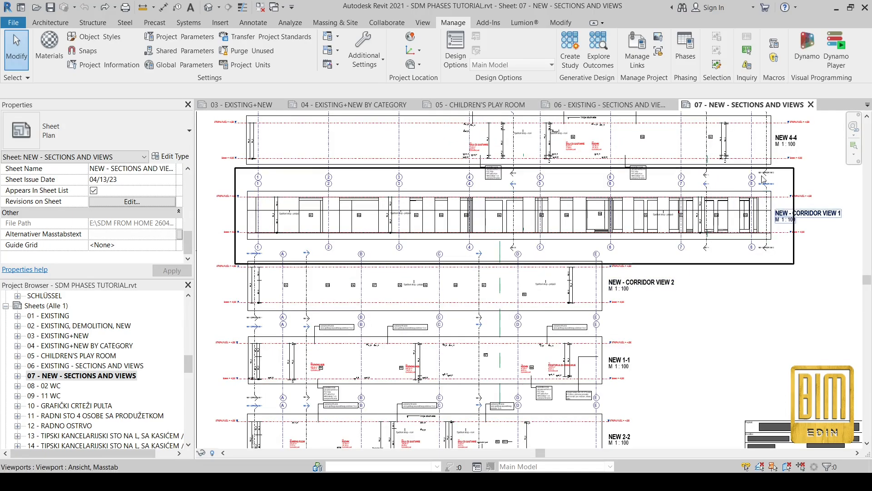
pyautogui.moveTo(820, 201); pyautogui.dragTo(806, 297, button='middle')
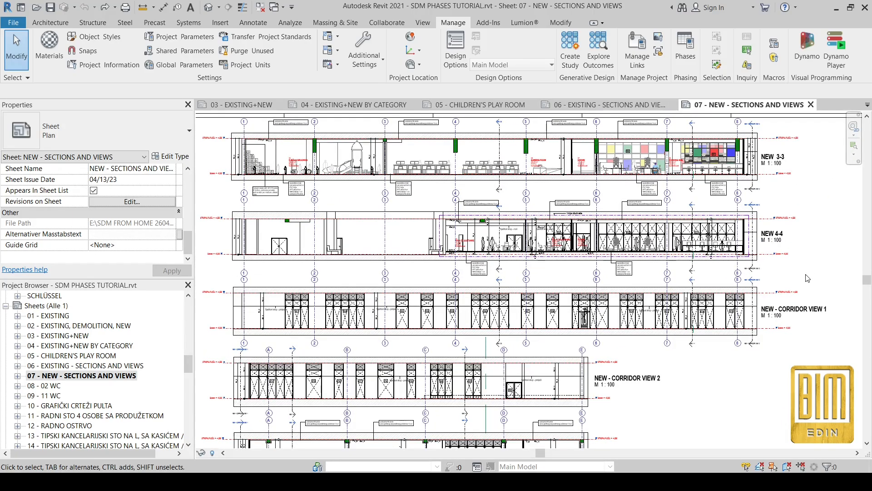
pyautogui.moveTo(657, 399); pyautogui.dragTo(660, 417, button='middle')
pyautogui.scroll(-4, 576, 206)
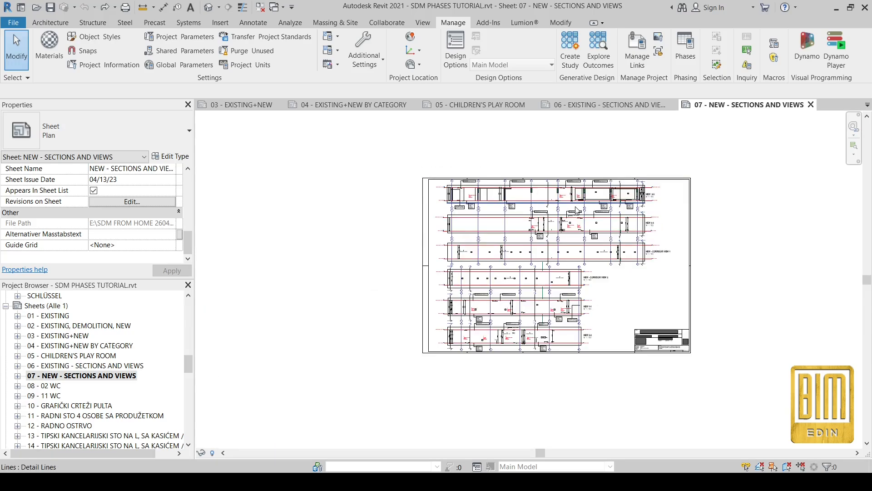
pyautogui.scroll(4, 504, 344)
pyautogui.scroll(-1, 68, 399)
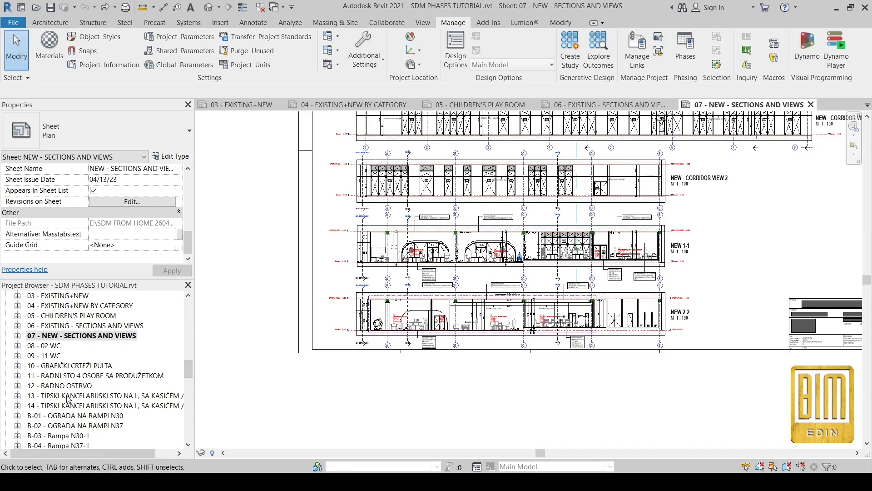
# Open the furniture sheets 10 - GRAFIČKI CRTEŽI PULTA, 11 - RADNI STO 4 OSOBE SA PRODUŽETKOM and 12 - RADNO OSTRVO for review.
pyautogui.scroll(-1, 74, 380)
pyautogui.doubleClick(56, 325)
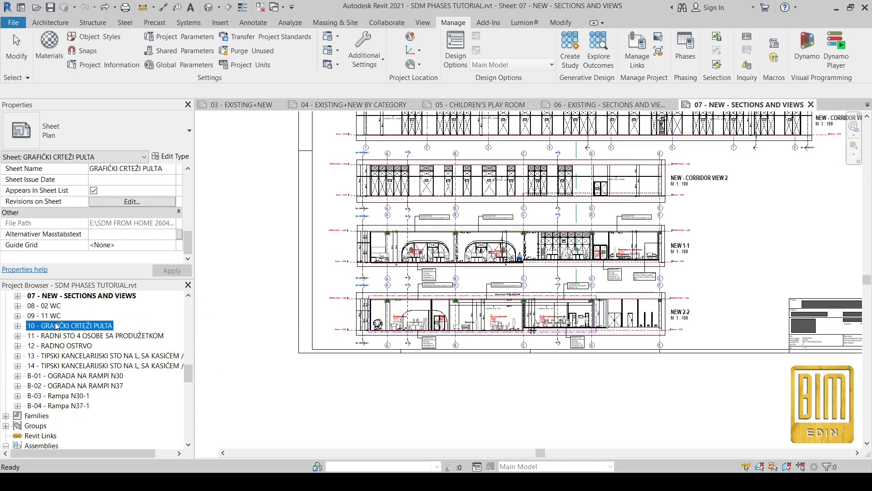
pyautogui.doubleClick(60, 336)
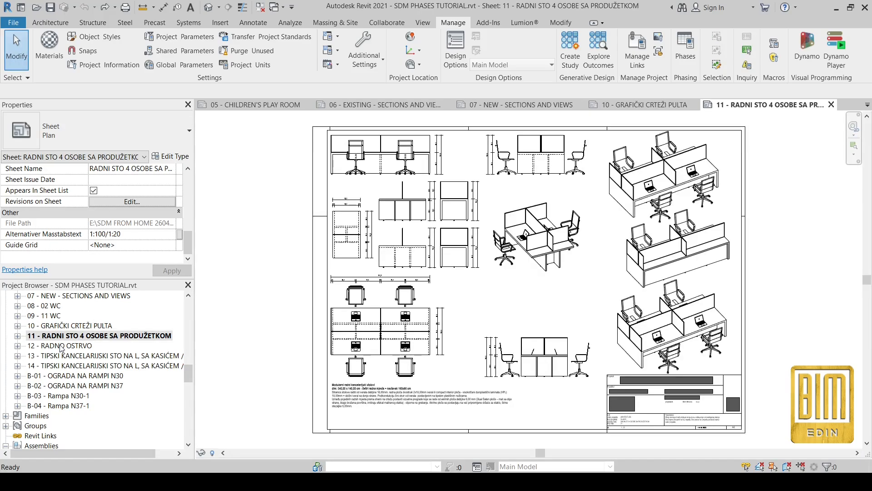
pyautogui.doubleClick(61, 346)
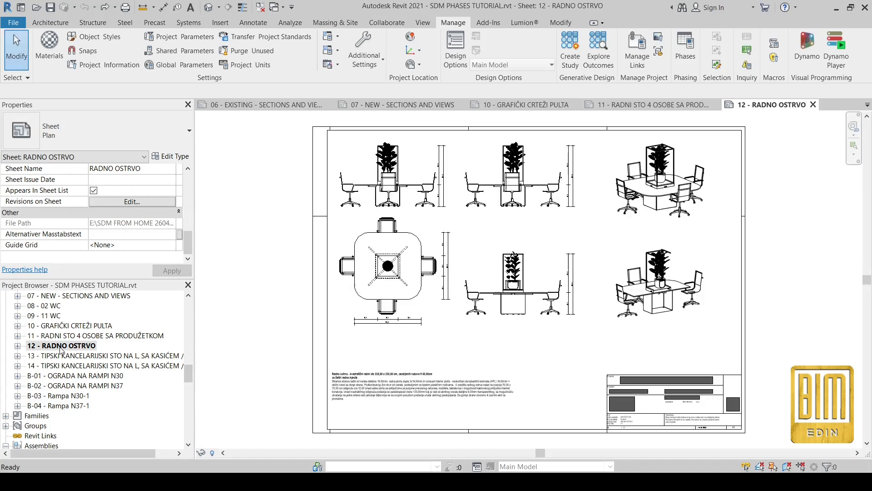
# Open sheets B-01 - OGRADA NA RAMPI N30, B-03 - Rampa N30-1 and B-04 - Rampa N37-1 for review.
pyautogui.doubleClick(68, 376)
pyautogui.click(63, 396)
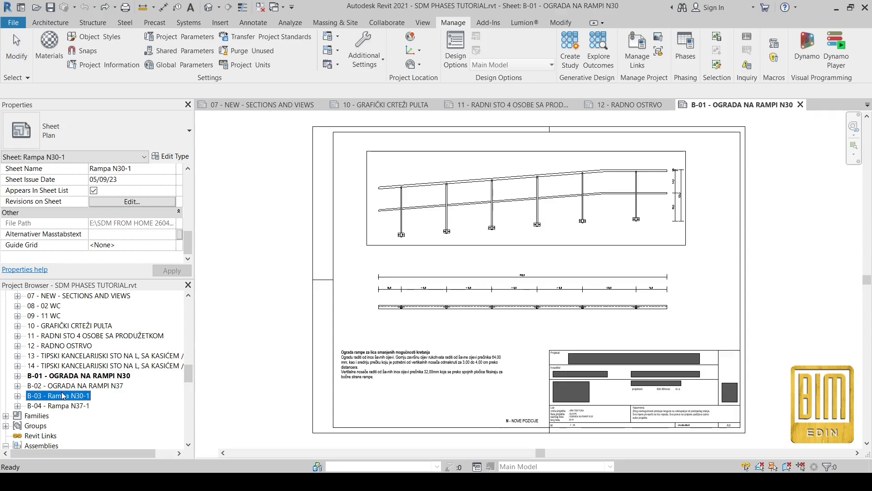
pyautogui.doubleClick(63, 395)
pyautogui.doubleClick(63, 405)
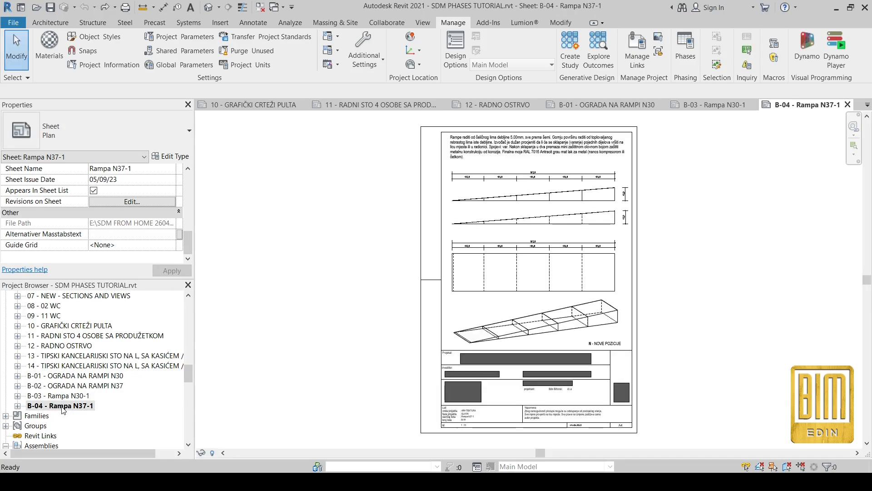
pyautogui.scroll(-2, 65, 408)
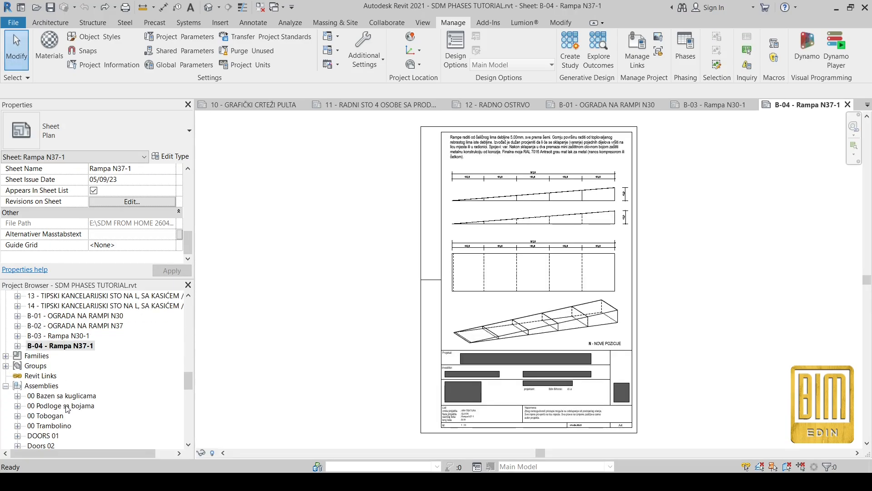
# Open the default 3D view and examine the new curtain panel assemblies between the circular hall and the offices.
pyautogui.click(209, 7)
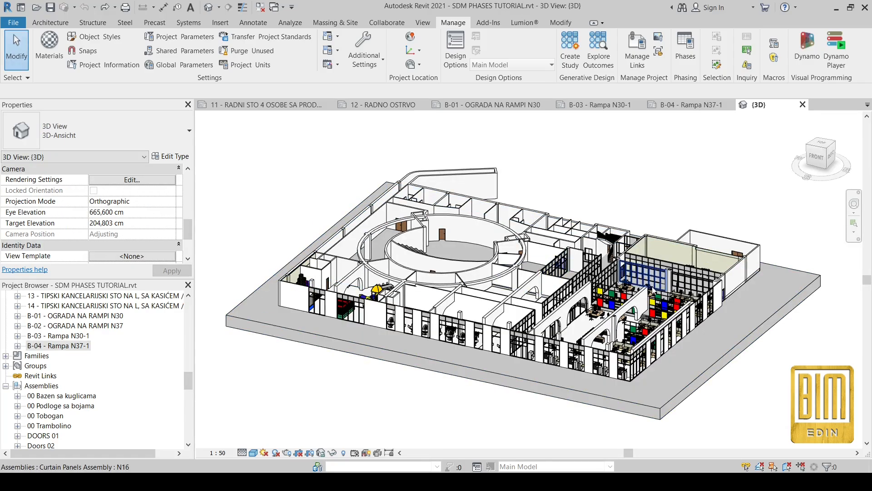
pyautogui.scroll(3, 653, 286)
pyautogui.scroll(-2, 652, 286)
pyautogui.keyDown('shift'); pyautogui.moveTo(463, 402); pyautogui.dragTo(512, 399, button='middle'); pyautogui.keyUp('shift')
pyautogui.scroll(2, 558, 249)
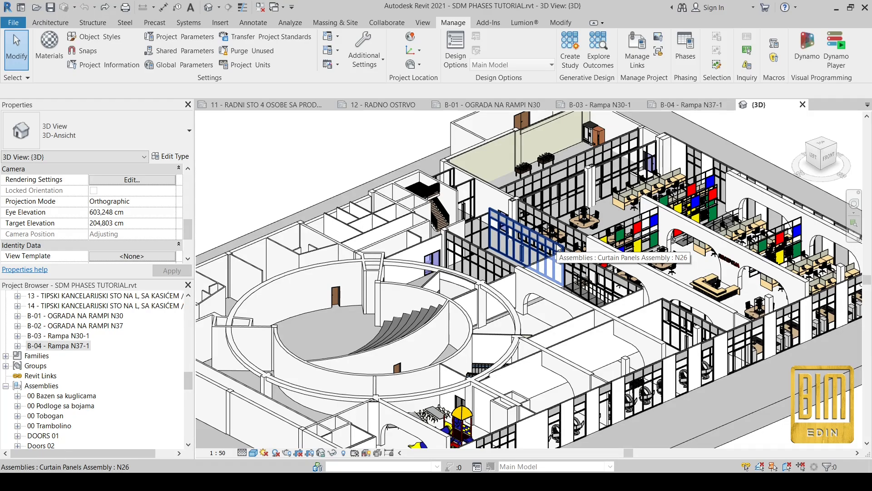
pyautogui.scroll(2, 543, 263)
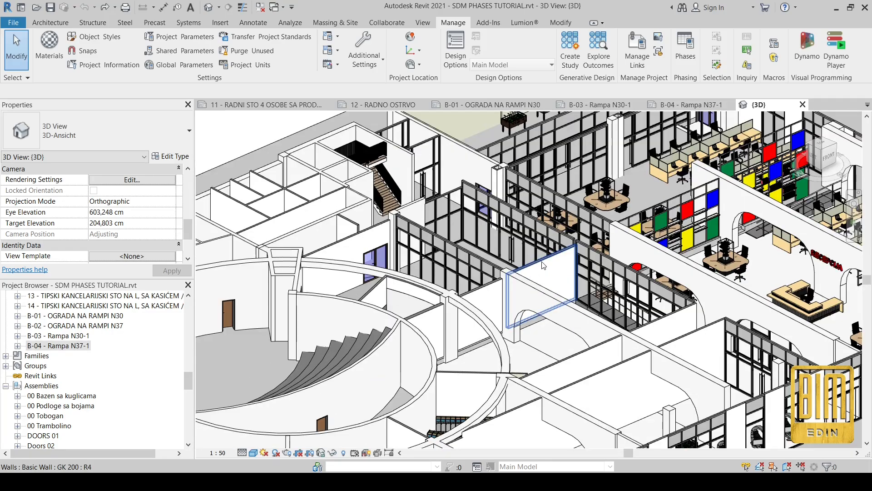
pyautogui.scroll(1, 544, 265)
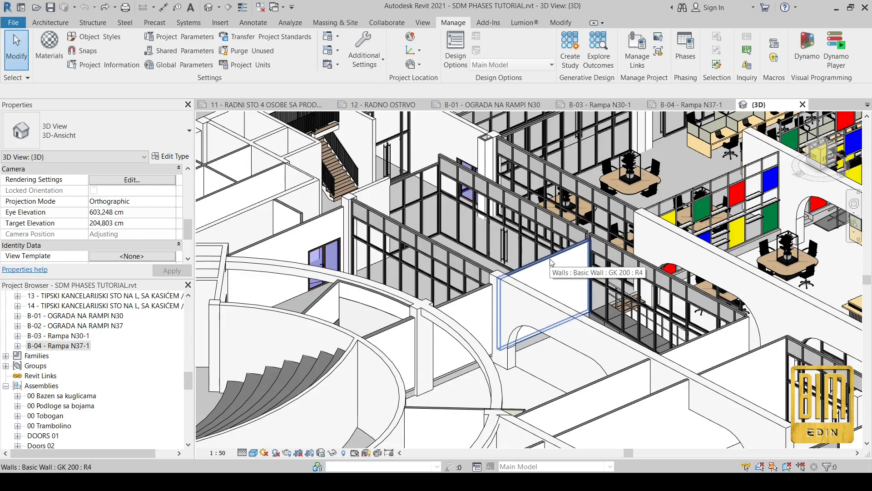
pyautogui.scroll(-1, 537, 295)
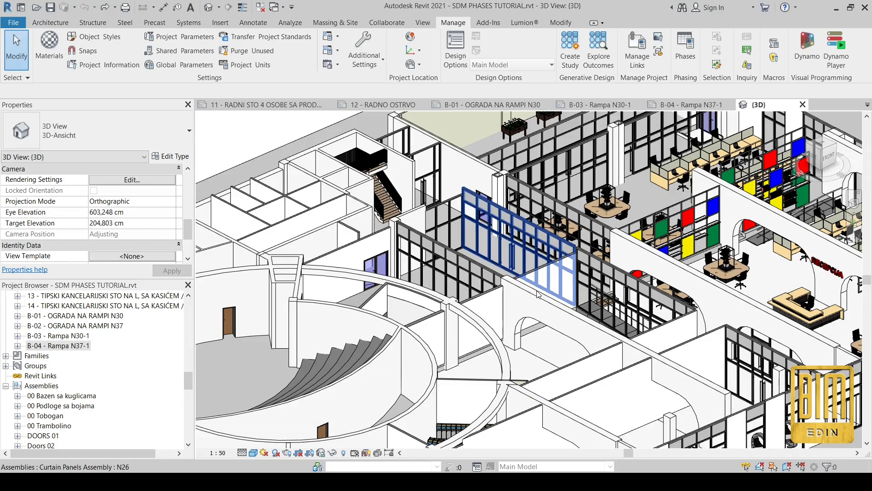
pyautogui.scroll(-2, 537, 295)
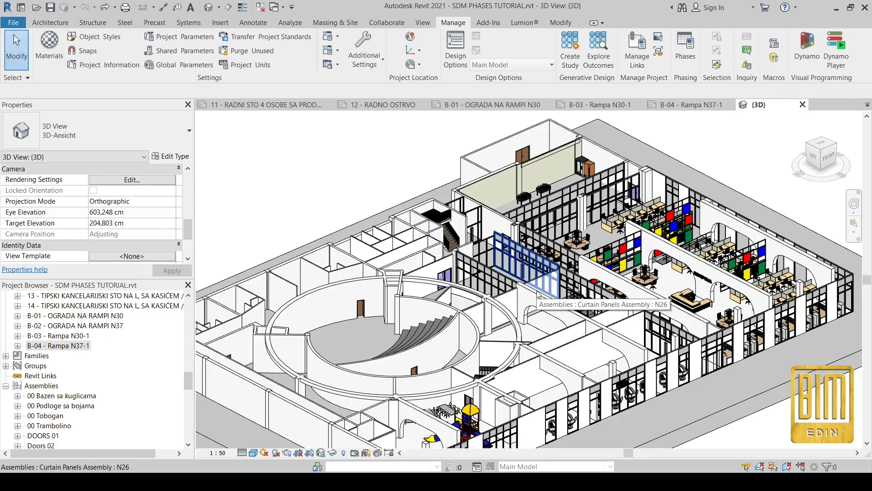
# Select the STB 5 CM floor beside the arched wall opening and examine its phasing and extent across the building.
pyautogui.scroll(3, 537, 294)
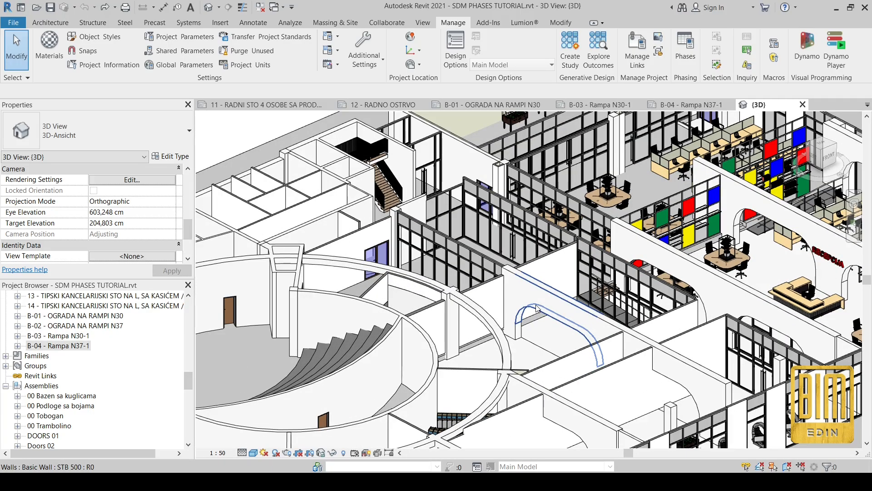
pyautogui.moveTo(548, 338); pyautogui.dragTo(557, 285, button='middle')
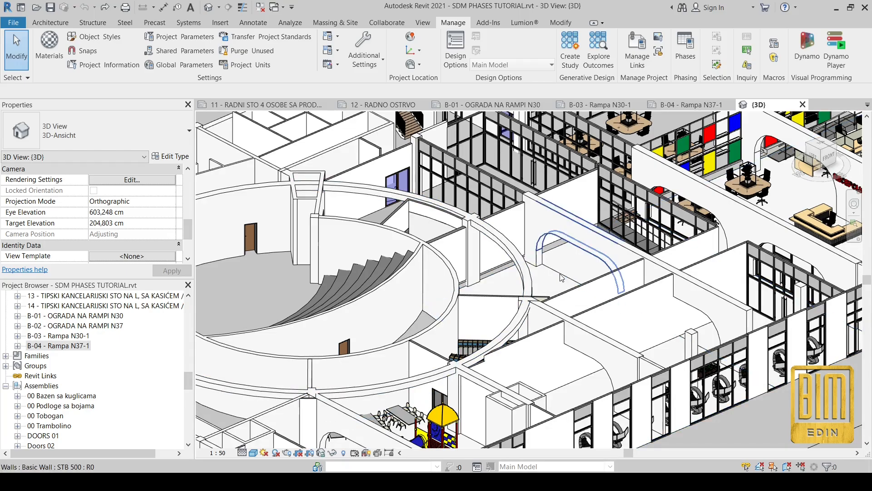
pyautogui.scroll(3, 560, 256)
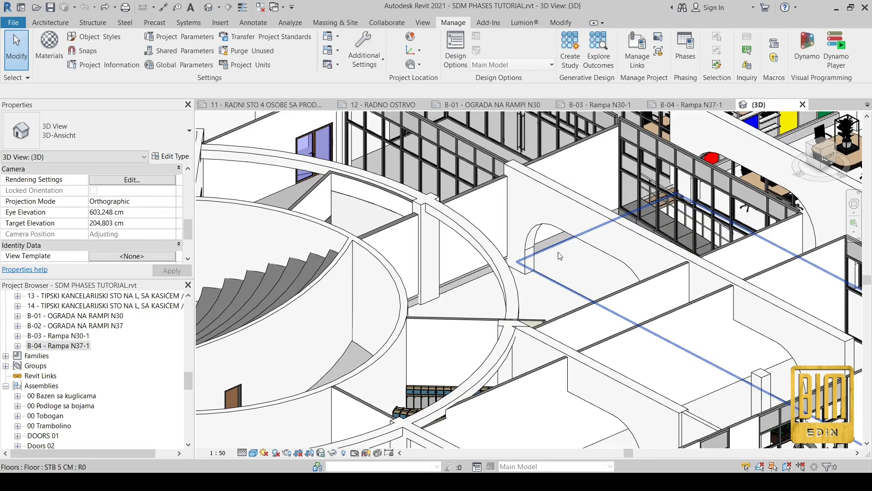
pyautogui.scroll(1, 559, 256)
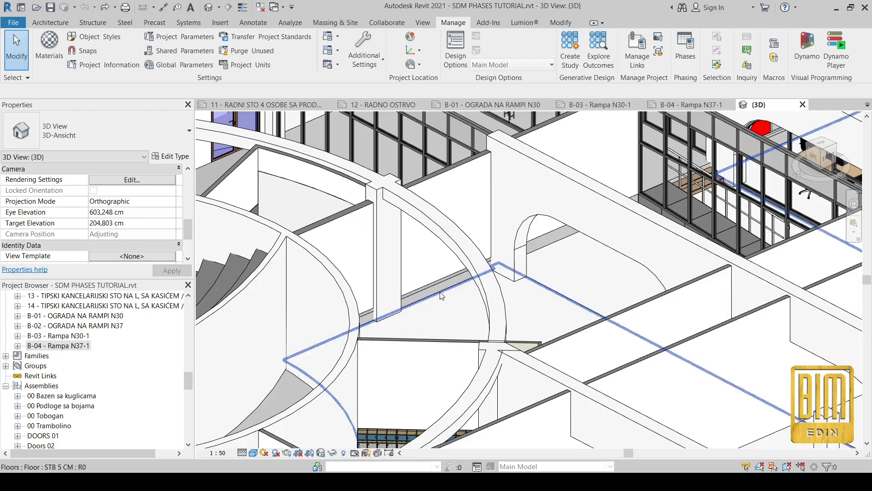
pyautogui.click(458, 286)
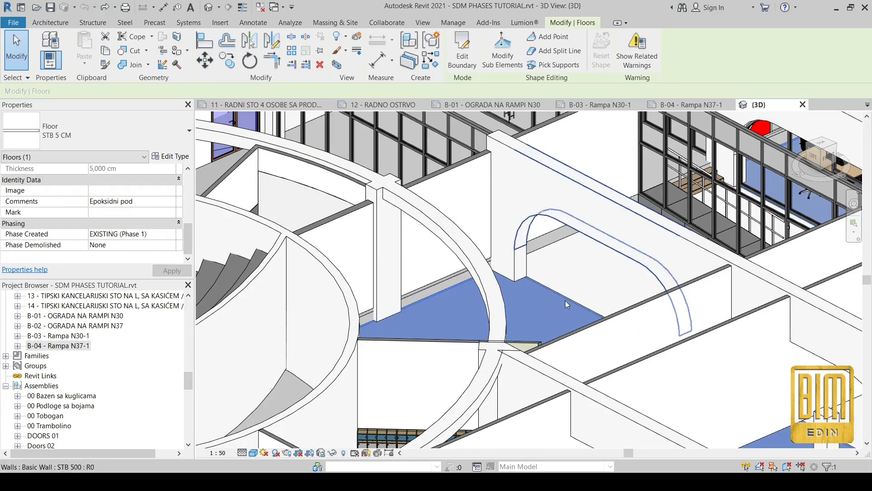
pyautogui.scroll(-5, 445, 256)
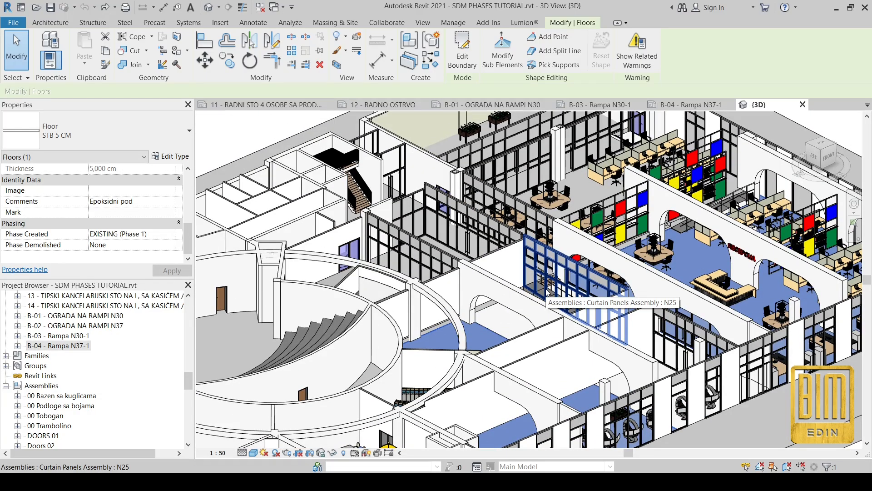
pyautogui.scroll(-2, 548, 293)
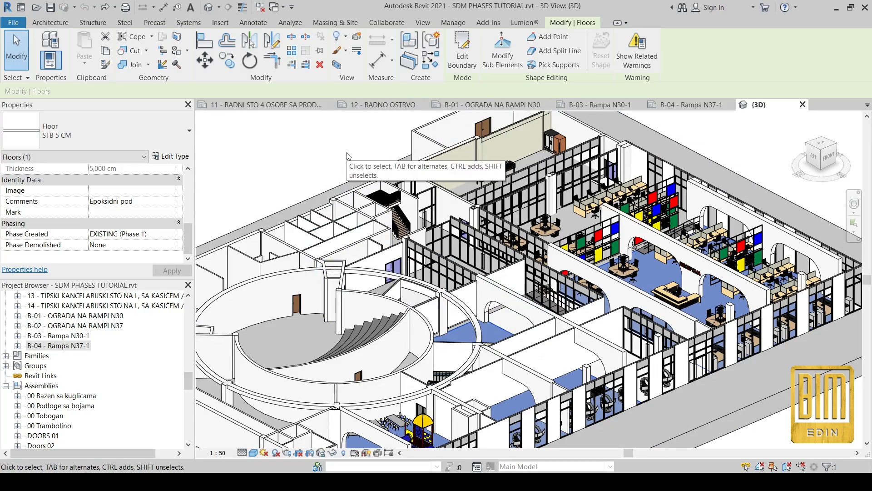
pyautogui.scroll(-2, 488, 189)
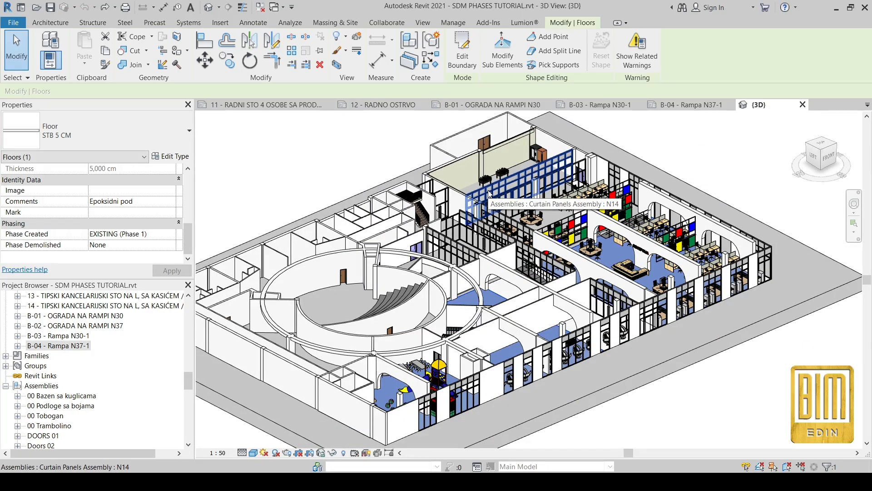
# Open sheet 02 - EXISTING, DEMOLITION, NEW, clear the floor selection, and examine the overall plan and the walls beside the circular hall.
pyautogui.scroll(4, 120, 381)
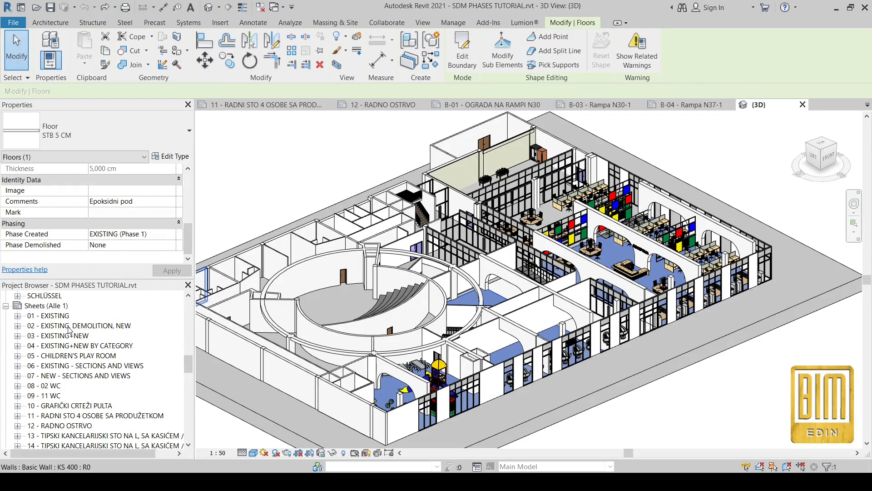
pyautogui.doubleClick(68, 326)
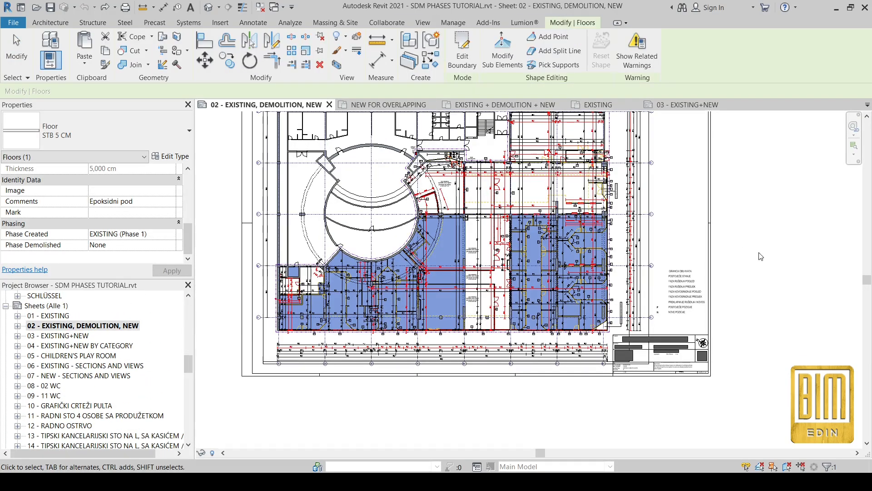
pyautogui.click(761, 257)
pyautogui.scroll(3, 469, 173)
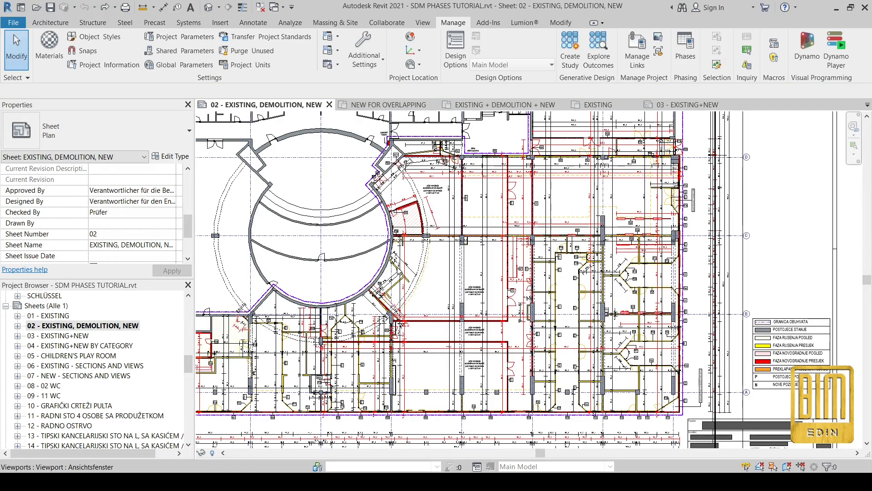
pyautogui.scroll(5, 417, 185)
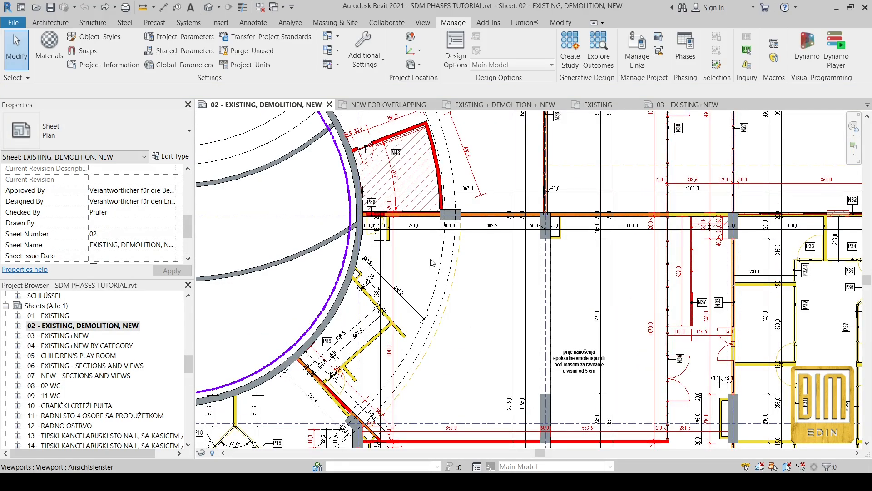
pyautogui.scroll(-8, 431, 262)
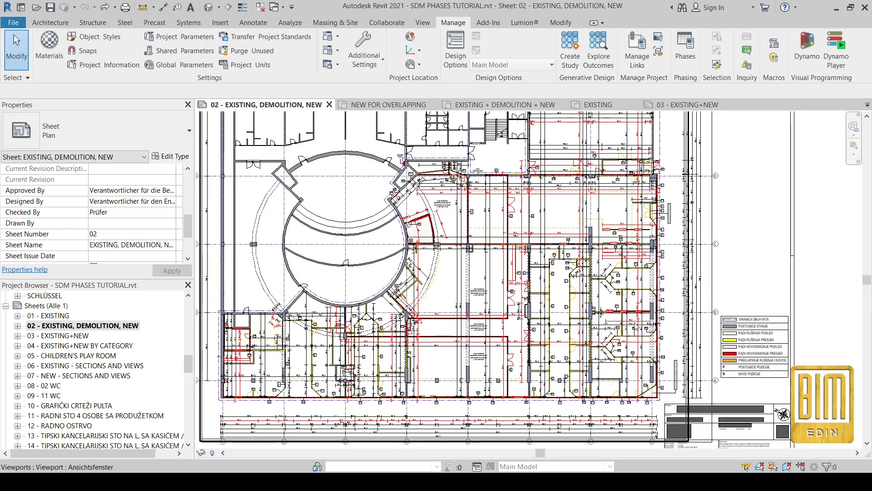
pyautogui.scroll(-1, 519, 325)
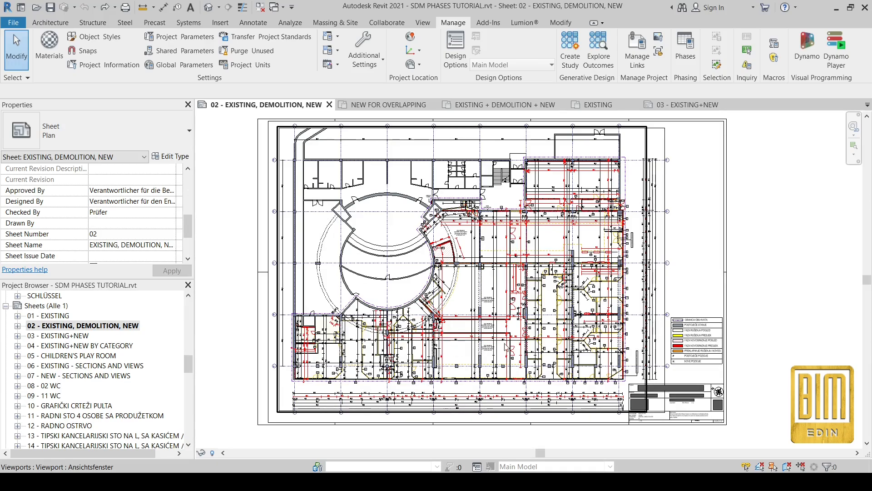
# Examine the demolished and new walls and their position tags in the office area, including N28, N29 and N30 near grid C.
pyautogui.scroll(5, 591, 271)
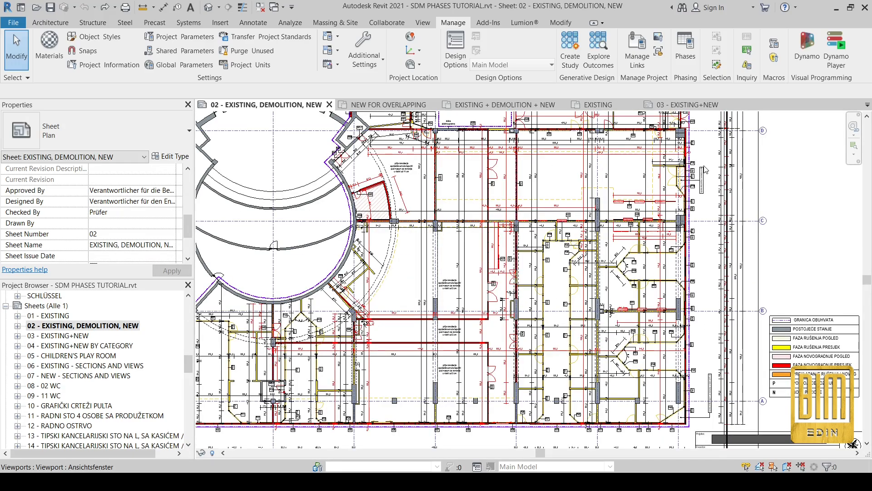
pyautogui.scroll(-2, 601, 184)
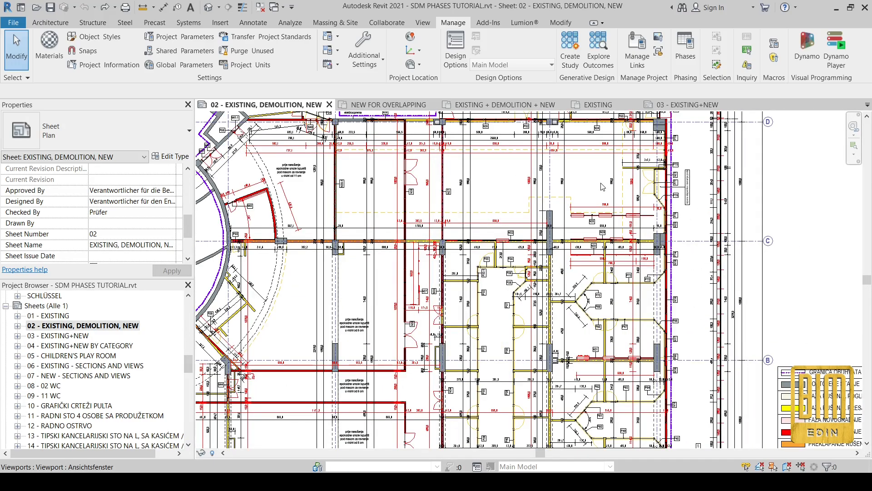
pyautogui.scroll(2, 502, 363)
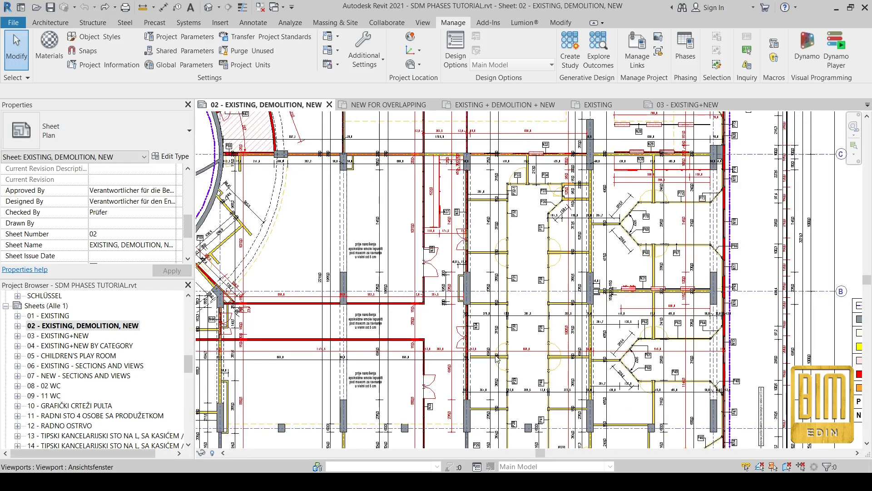
pyautogui.scroll(2, 272, 157)
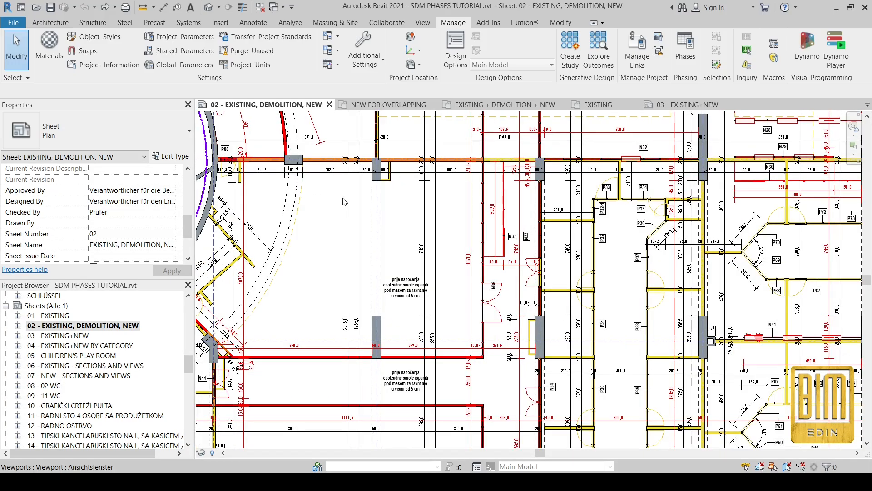
pyautogui.scroll(-3, 494, 196)
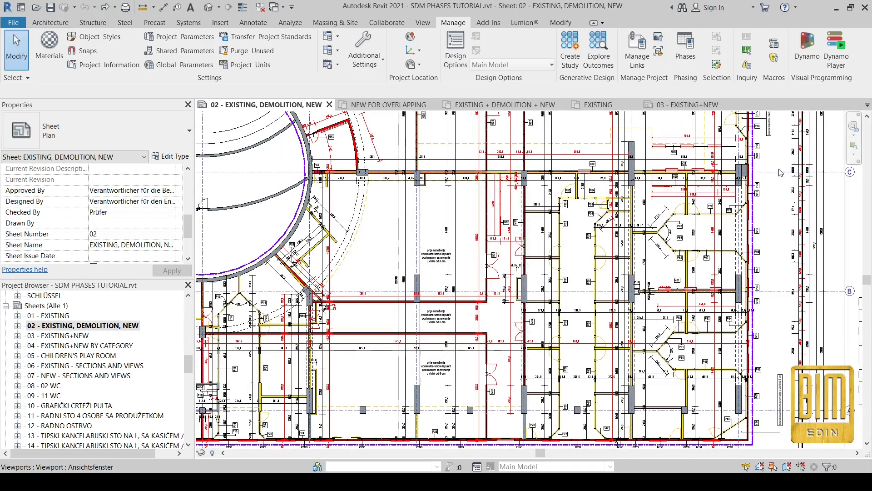
pyautogui.scroll(5, 785, 152)
pyautogui.scroll(2, 733, 137)
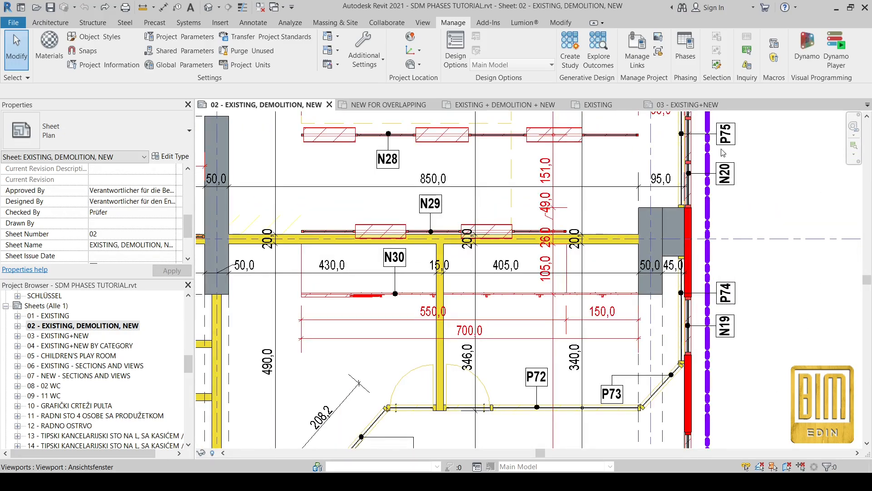
pyautogui.scroll(-4, 728, 142)
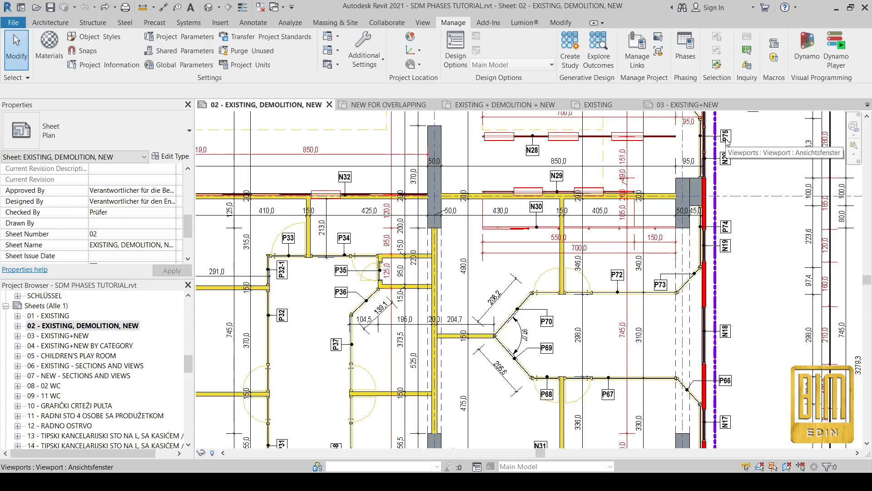
# Examine the new door N36, the phase colour legend, and the overlapping walls and dimensions below the circular hall on sheet 02.
pyautogui.scroll(-3, 727, 142)
pyautogui.scroll(7, 400, 262)
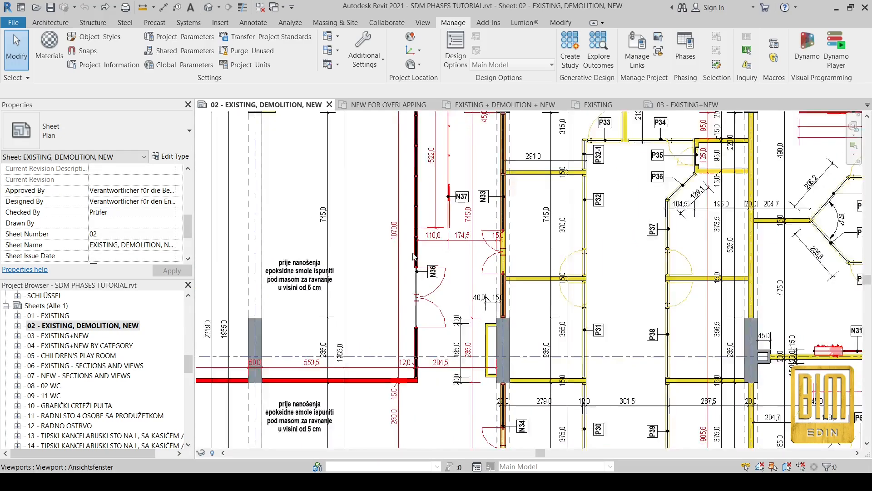
pyautogui.scroll(-8, 437, 258)
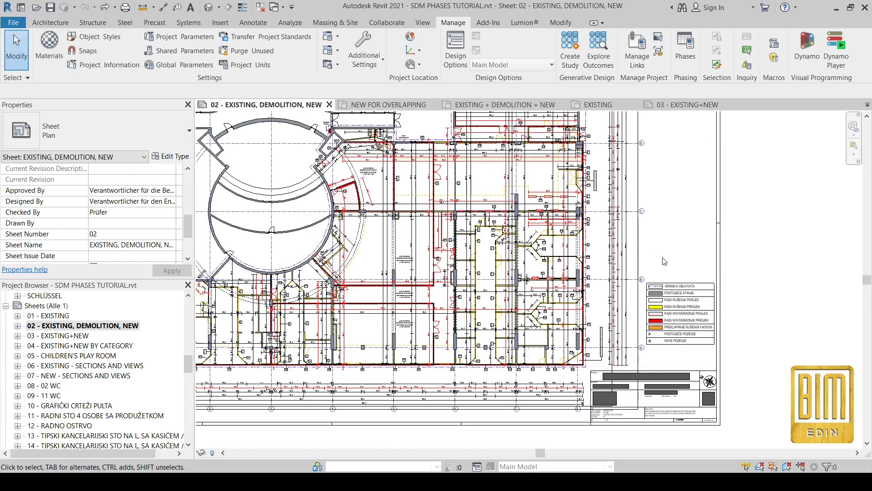
pyautogui.scroll(-2, 662, 261)
pyautogui.scroll(3, 421, 232)
pyautogui.scroll(5, 346, 345)
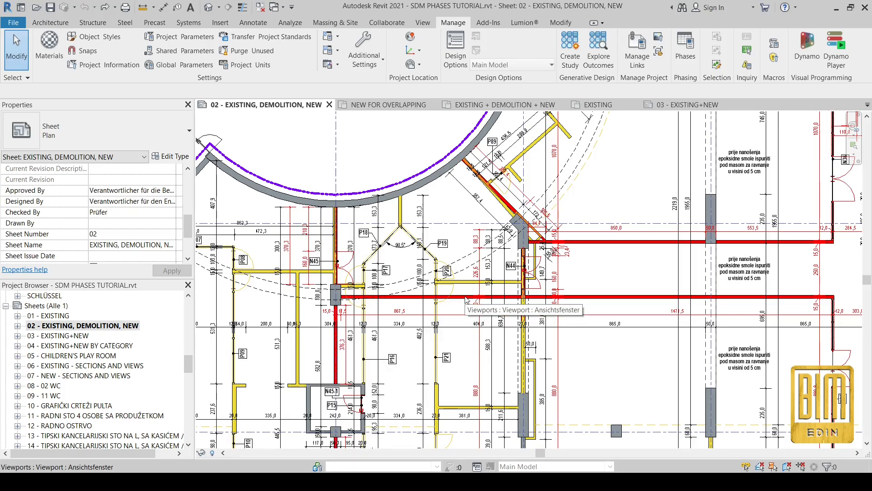
pyautogui.scroll(-2, 635, 269)
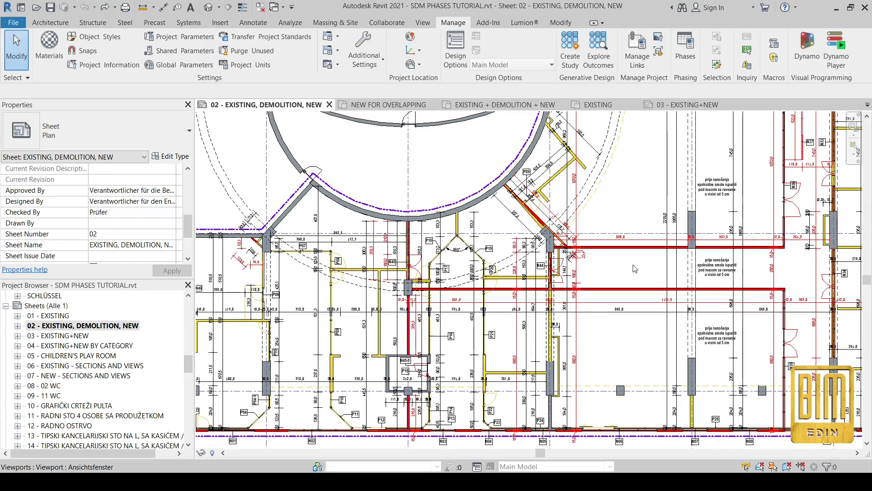
pyautogui.scroll(-3, 605, 356)
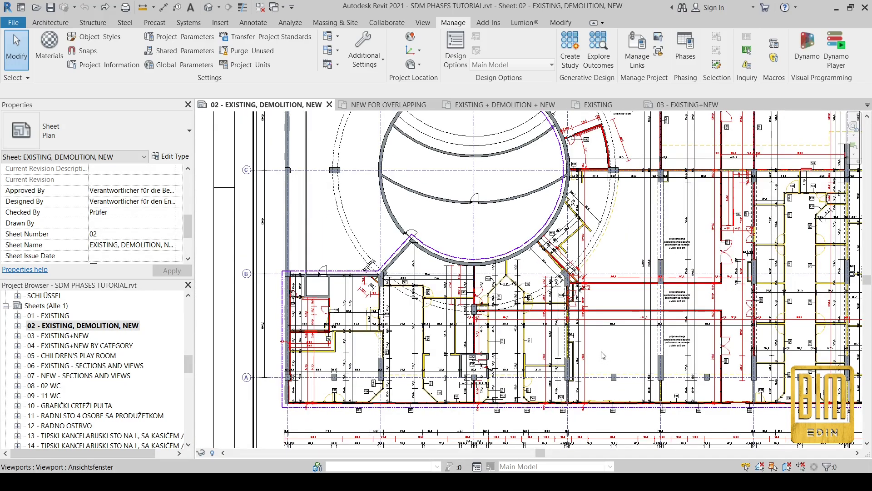
# Examine the whole phased plan on sheet 02, and the walls and dimensions between the circular hall and the office area.
pyautogui.scroll(-3, 603, 356)
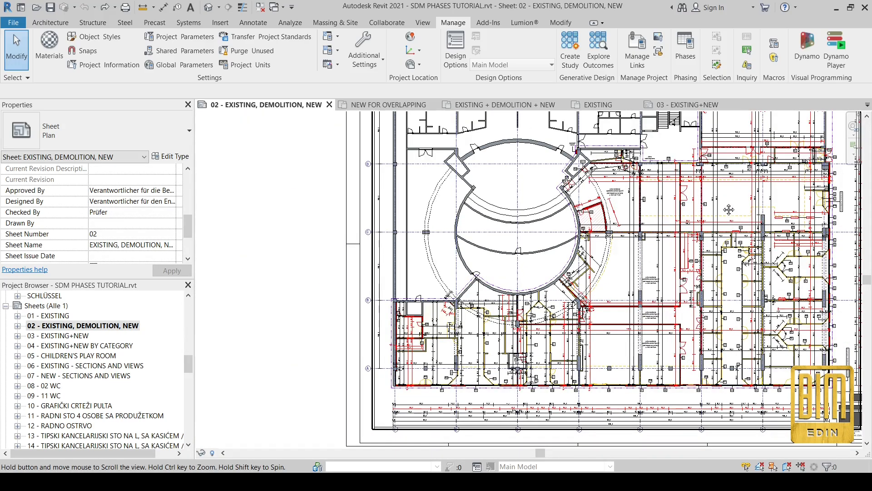
pyautogui.moveTo(729, 209); pyautogui.dragTo(683, 243, button='middle')
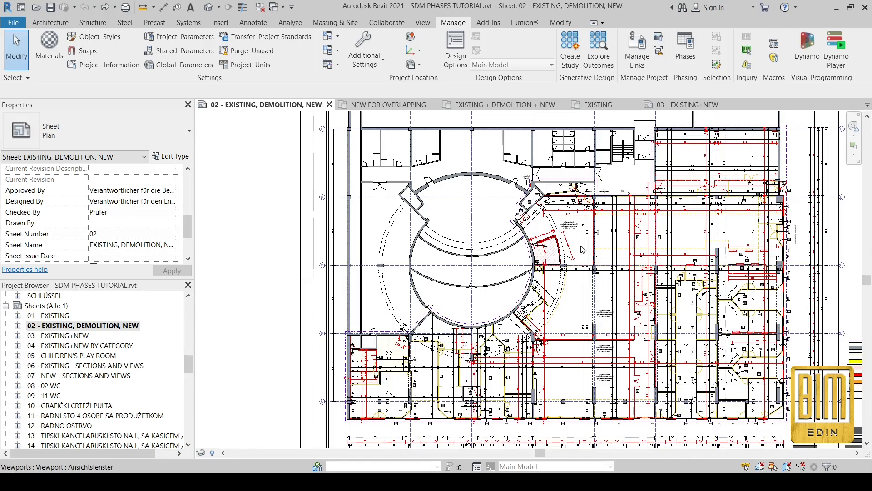
pyautogui.scroll(2, 438, 426)
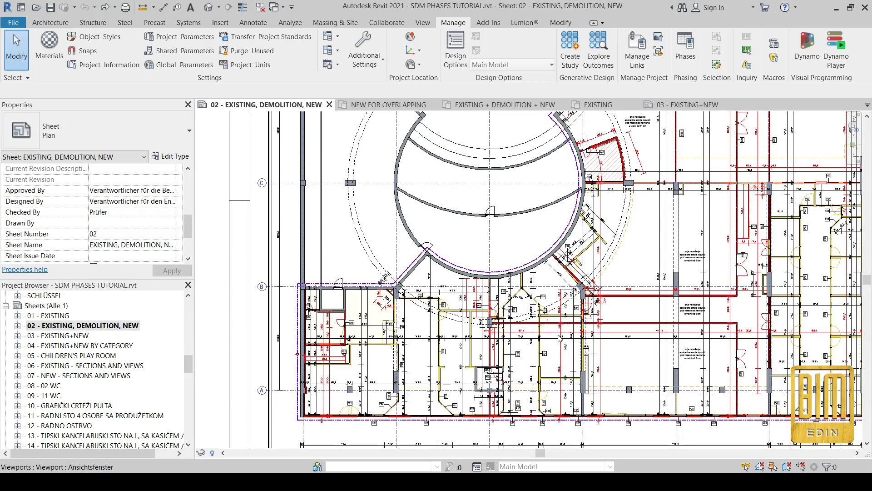
pyautogui.scroll(-1, 491, 392)
pyautogui.scroll(-3, 490, 395)
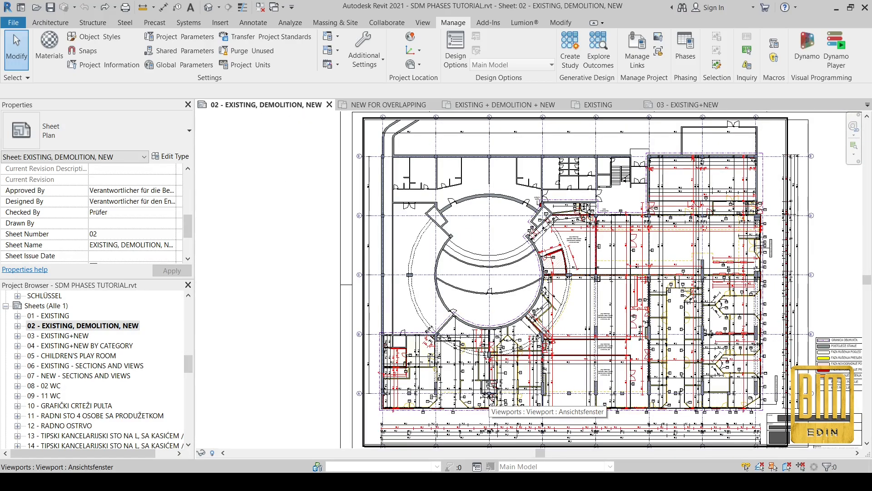
pyautogui.scroll(2, 622, 388)
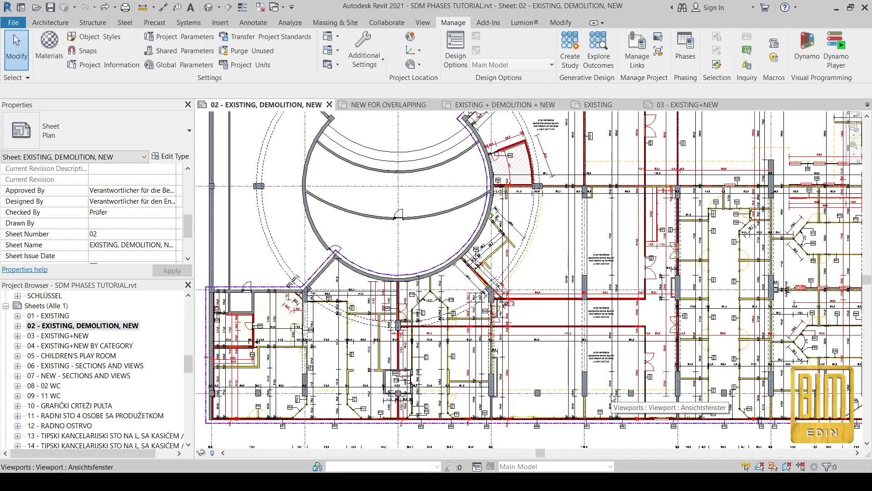
# View the whole building in the default 3D view and return to sheet 02 - EXISTING, DEMOLITION, NEW.
pyautogui.click(208, 8)
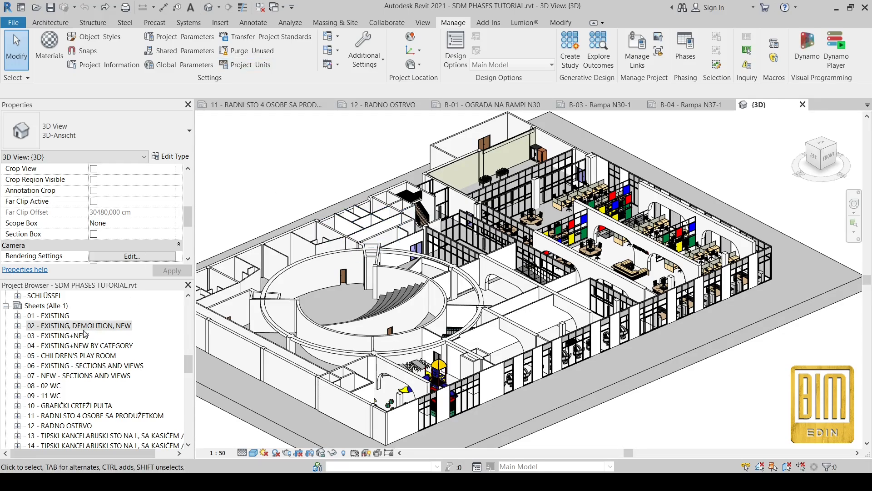
pyautogui.doubleClick(69, 327)
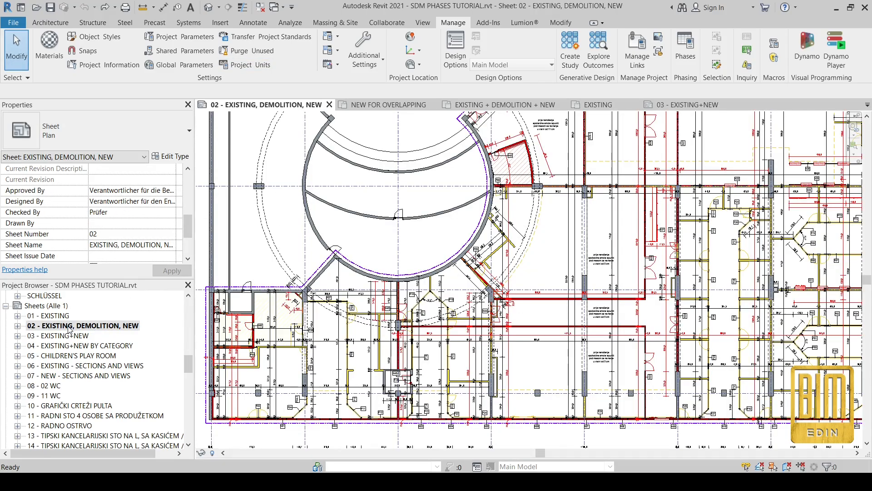